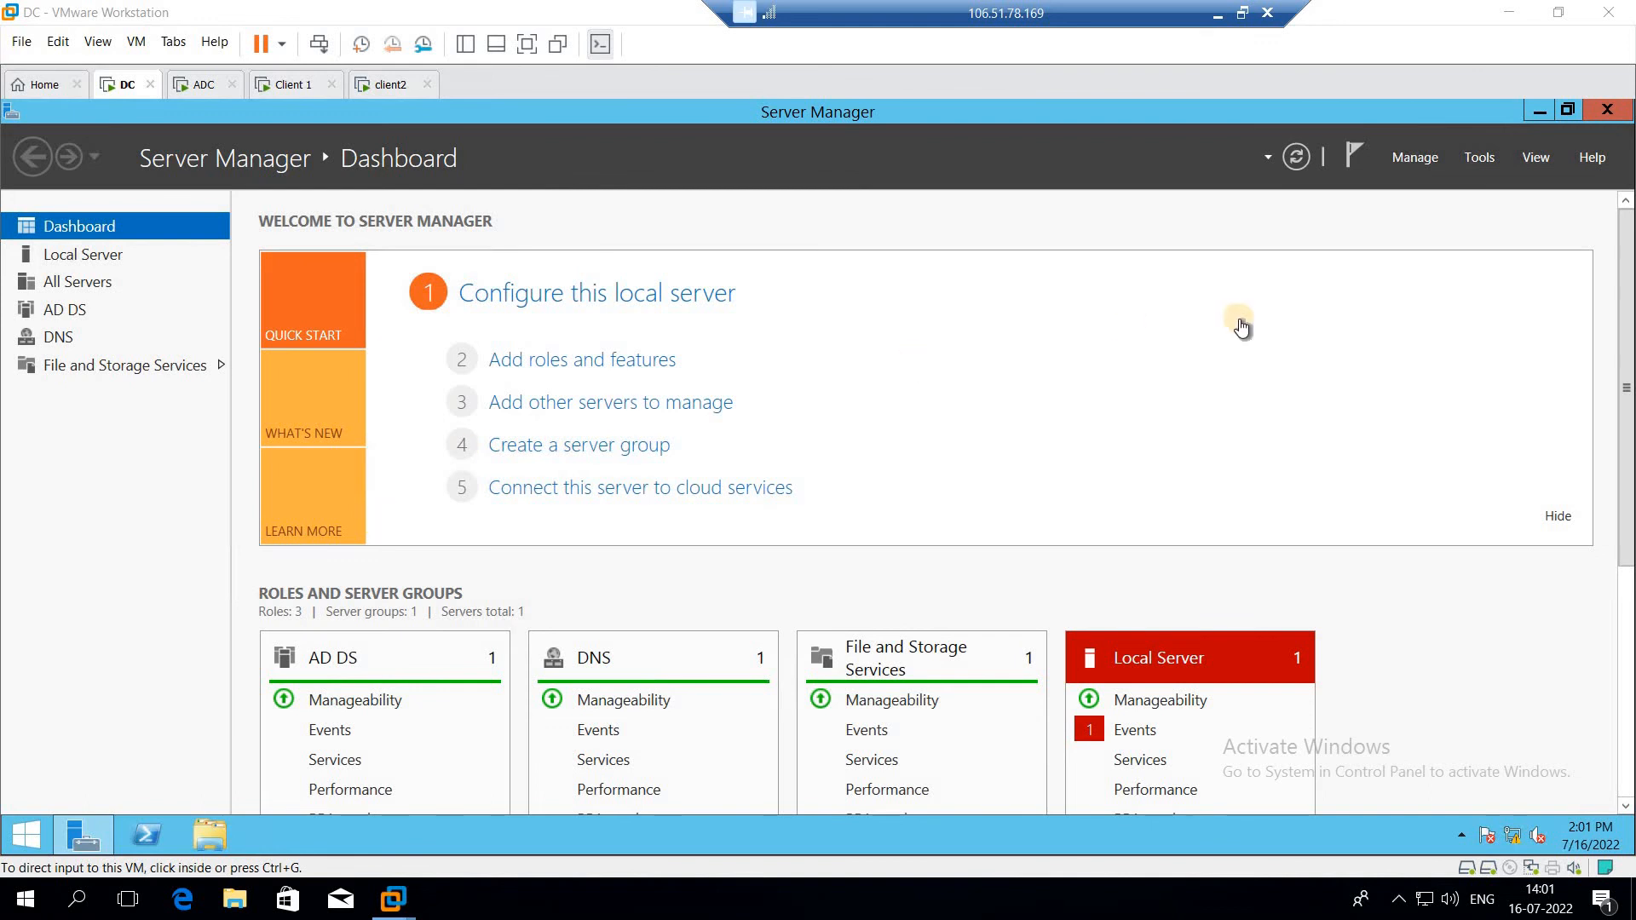
Step: Open Active Directory Users and Computers from the Server Manager tools
click(1482, 158)
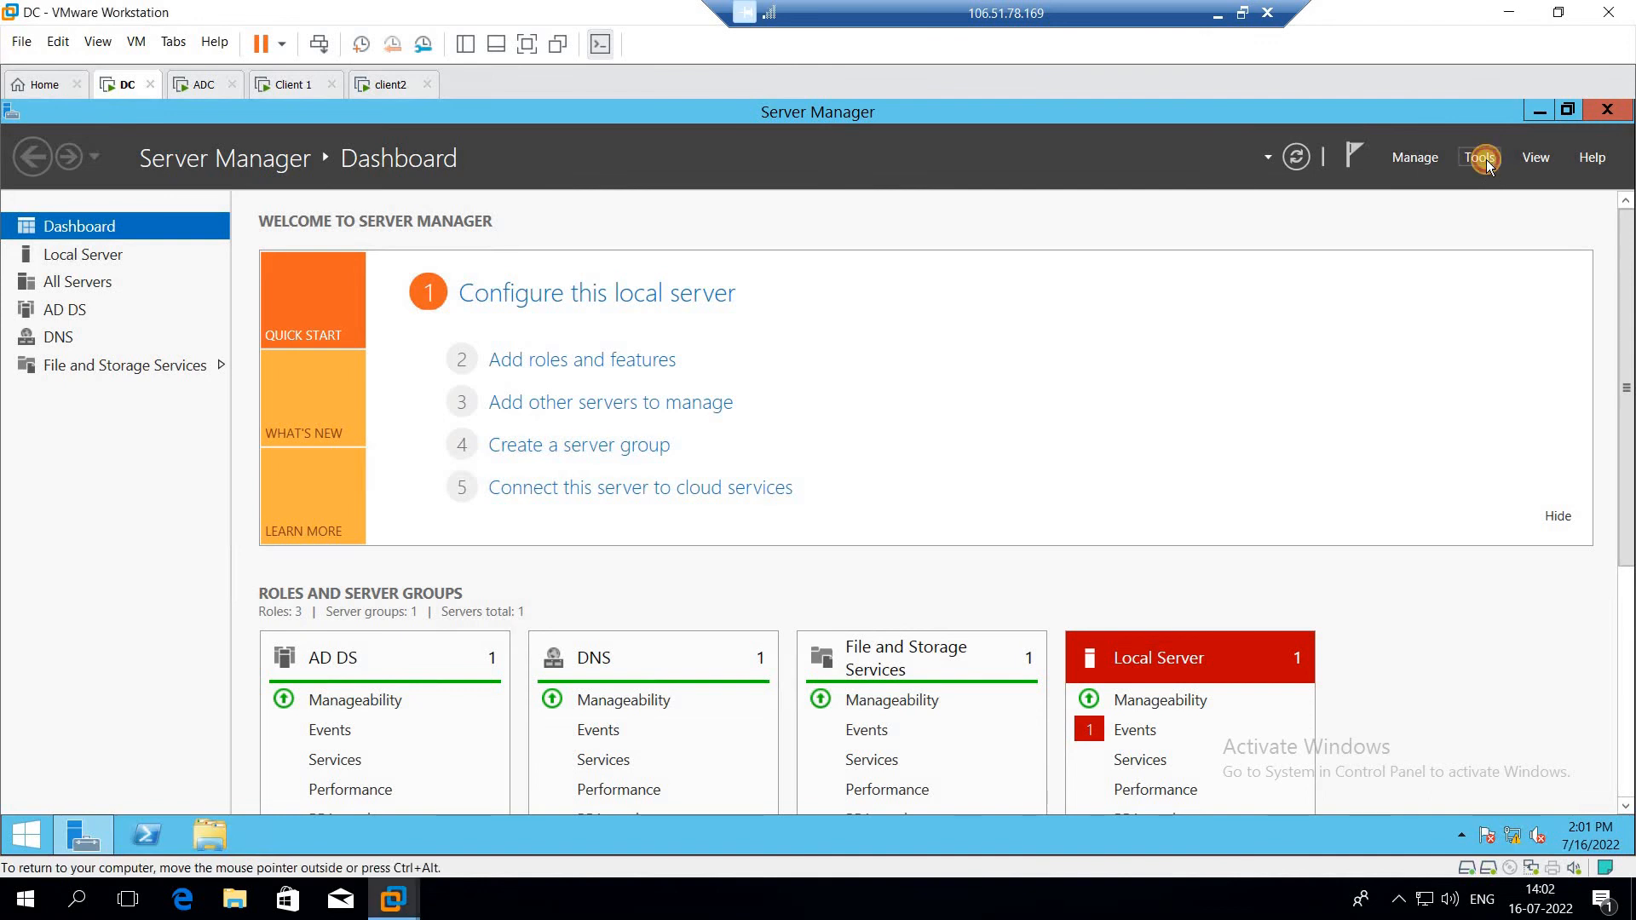
click(1483, 158)
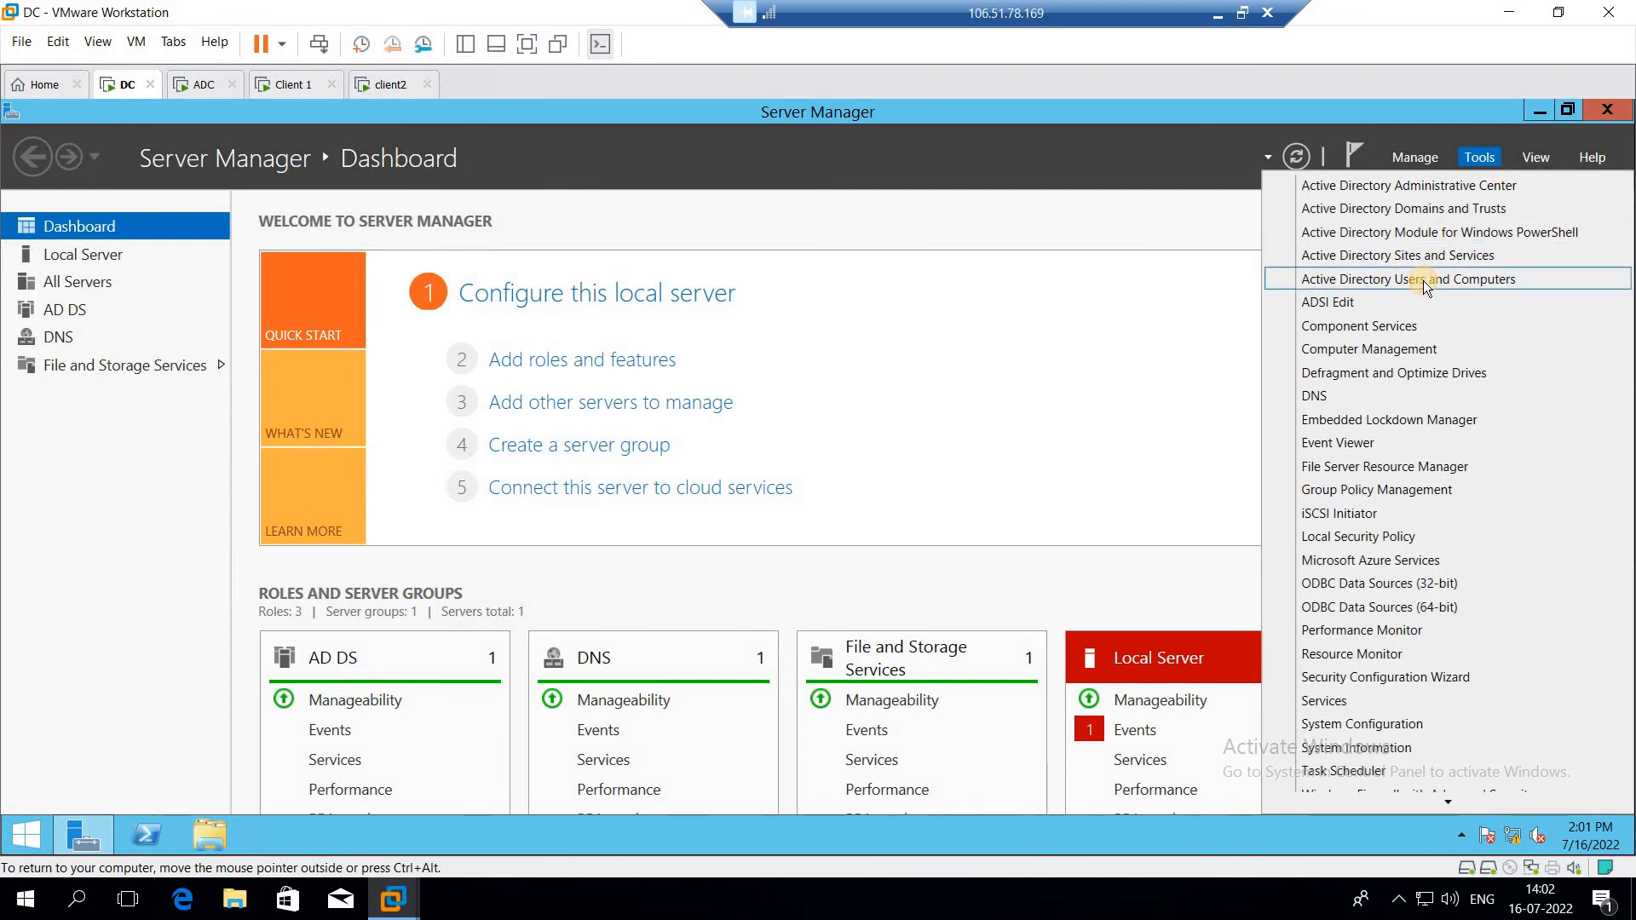
click(1423, 280)
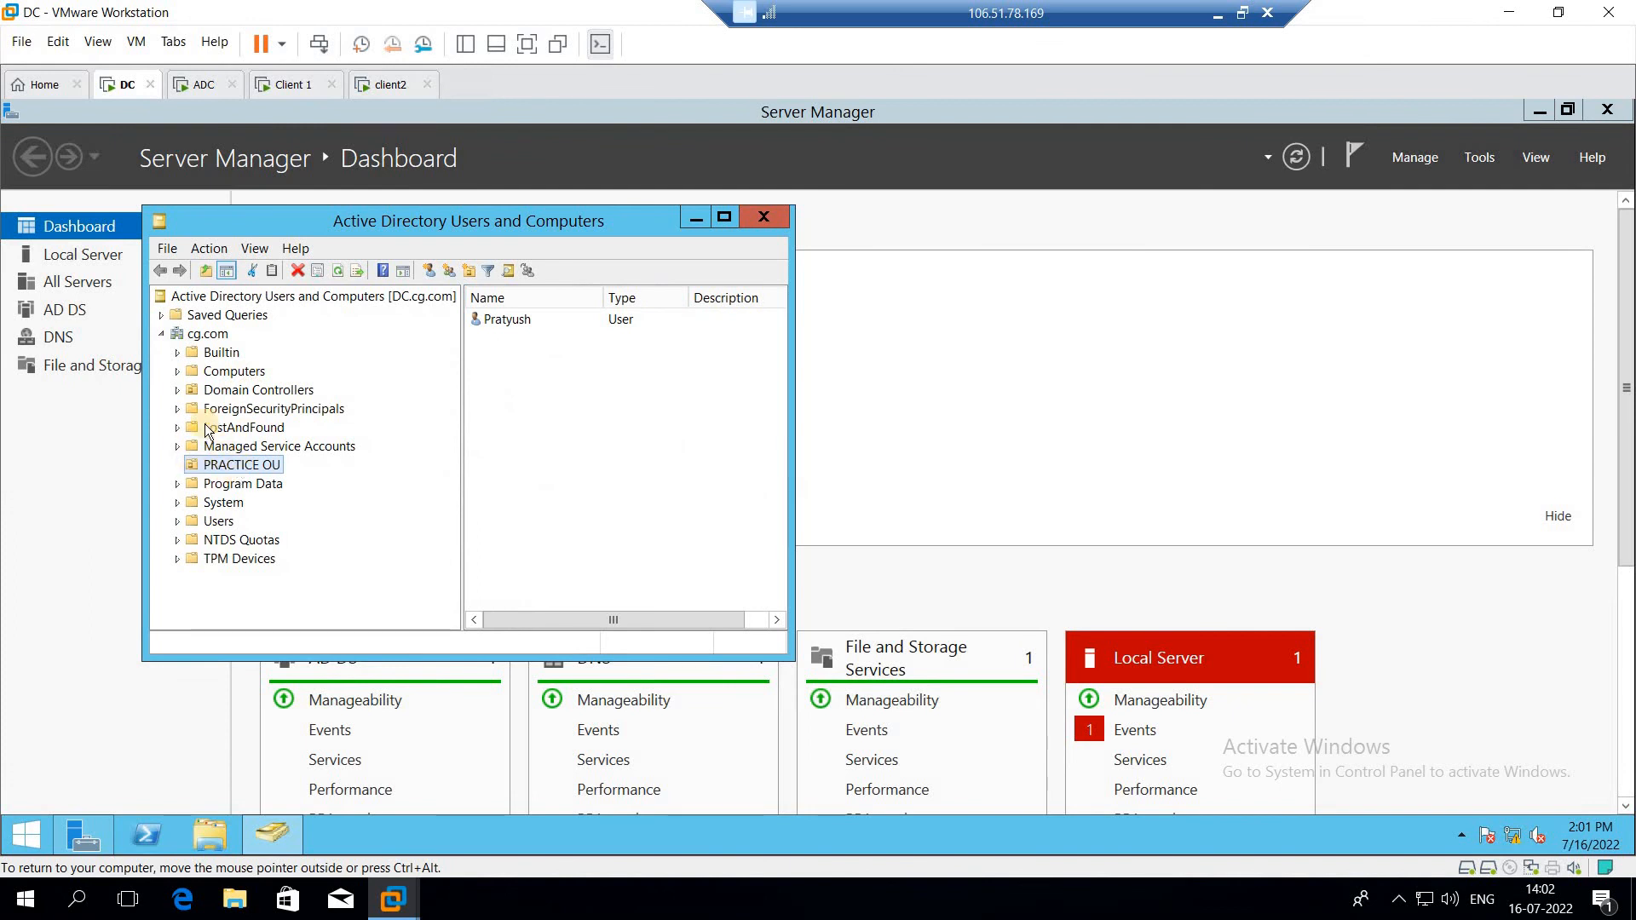
Step: Start creating a new user object in the Users container of cg.com
click(218, 521)
right_click(224, 522)
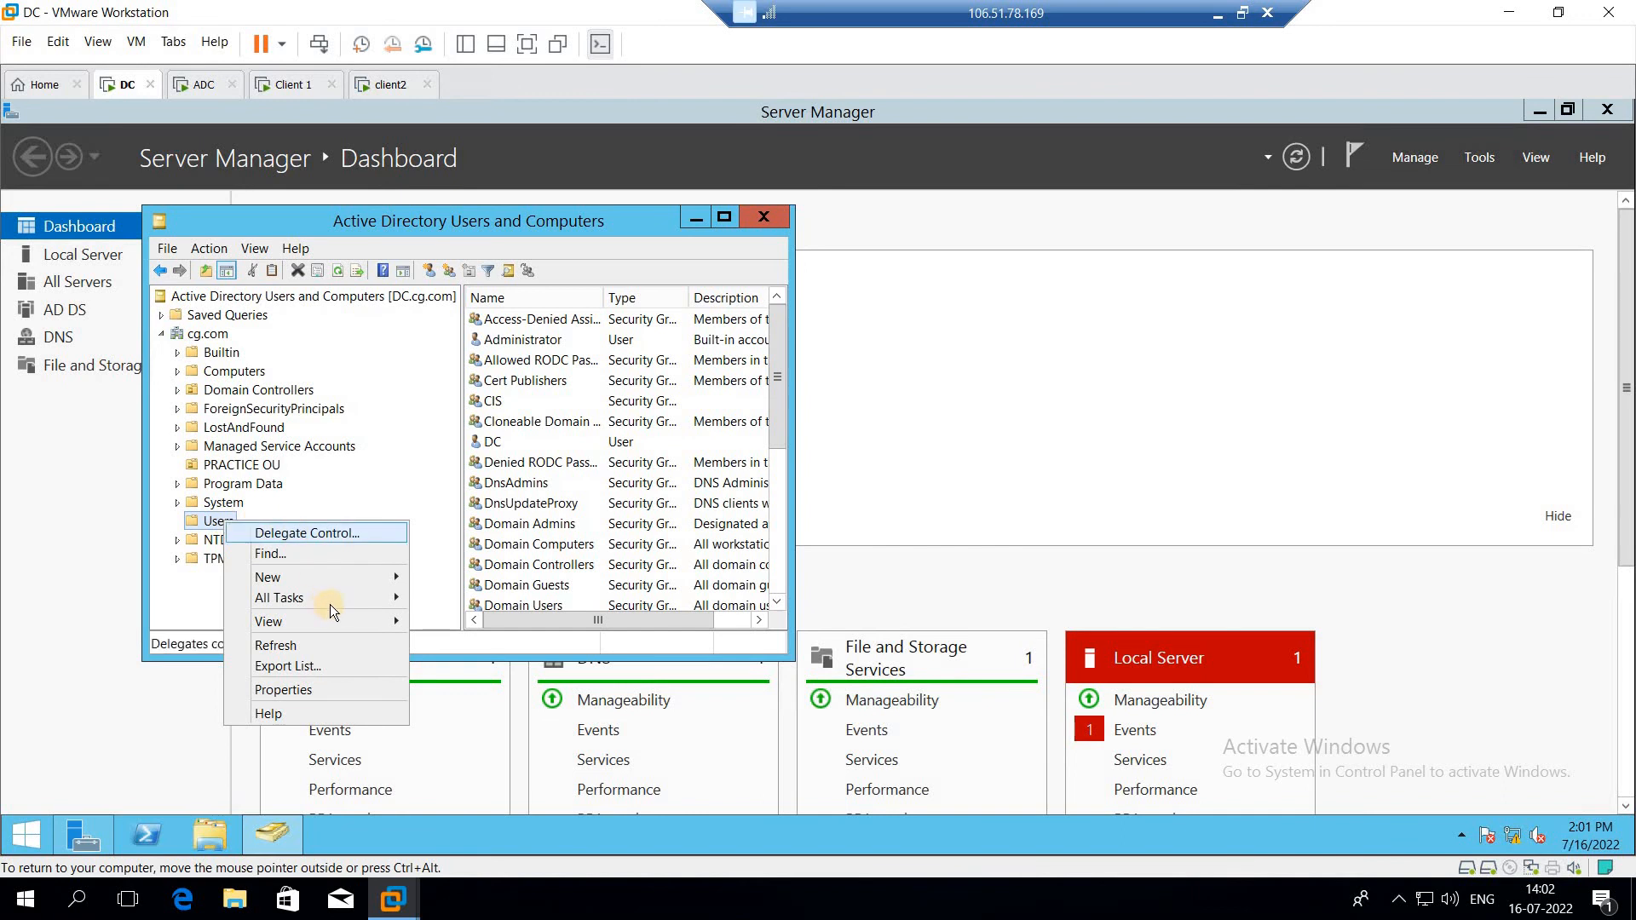
mouse_move(341, 597)
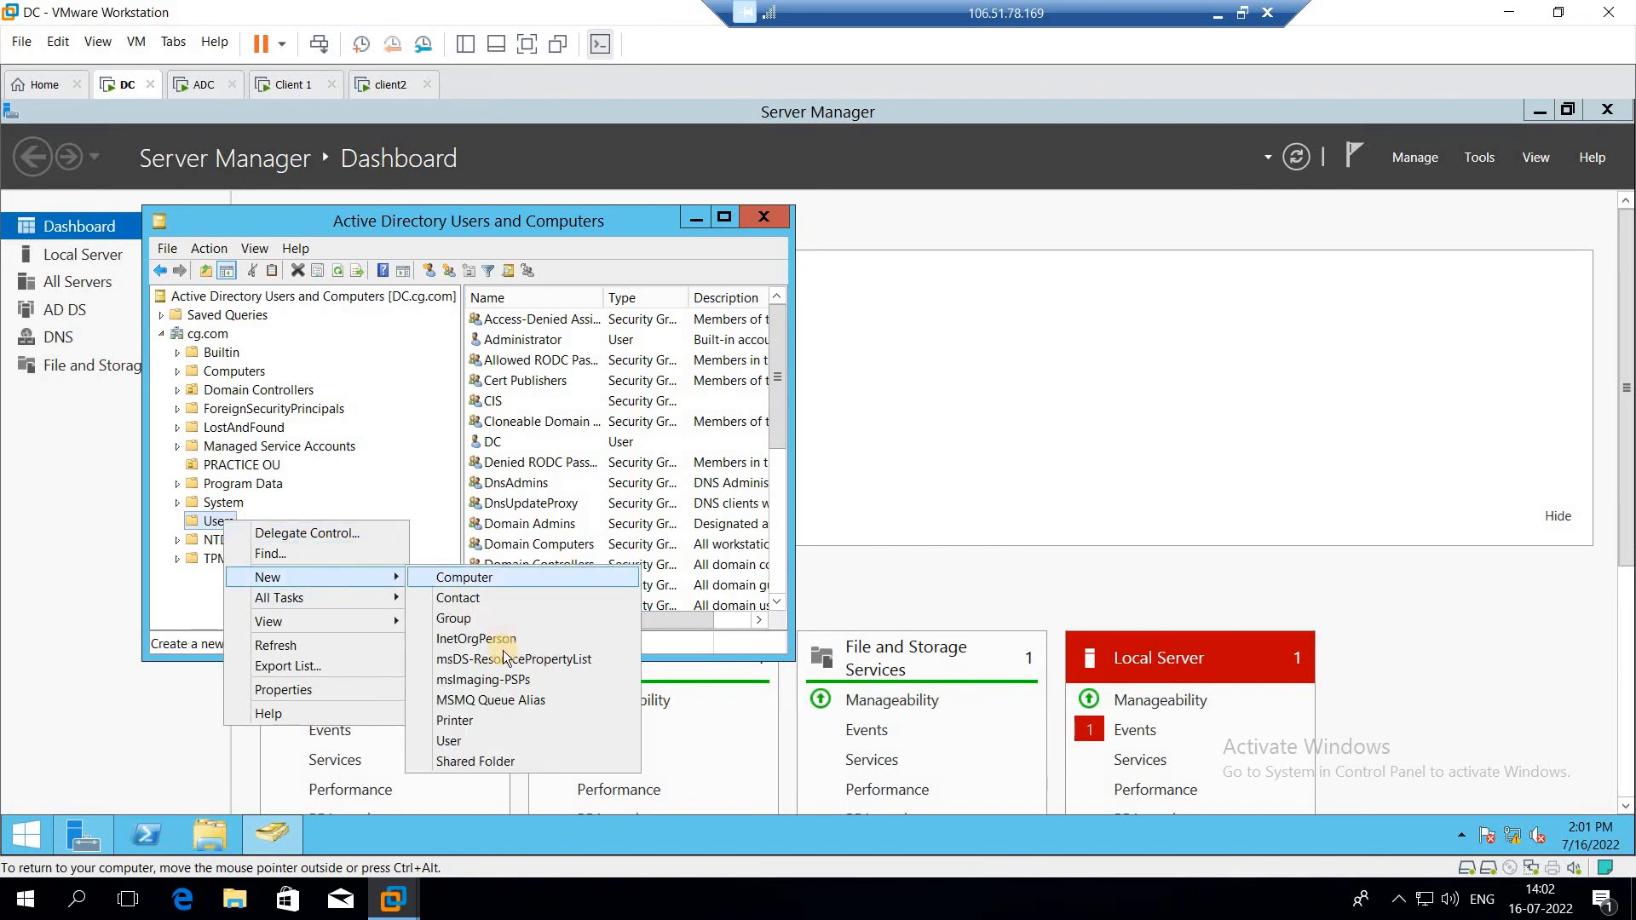
click(473, 739)
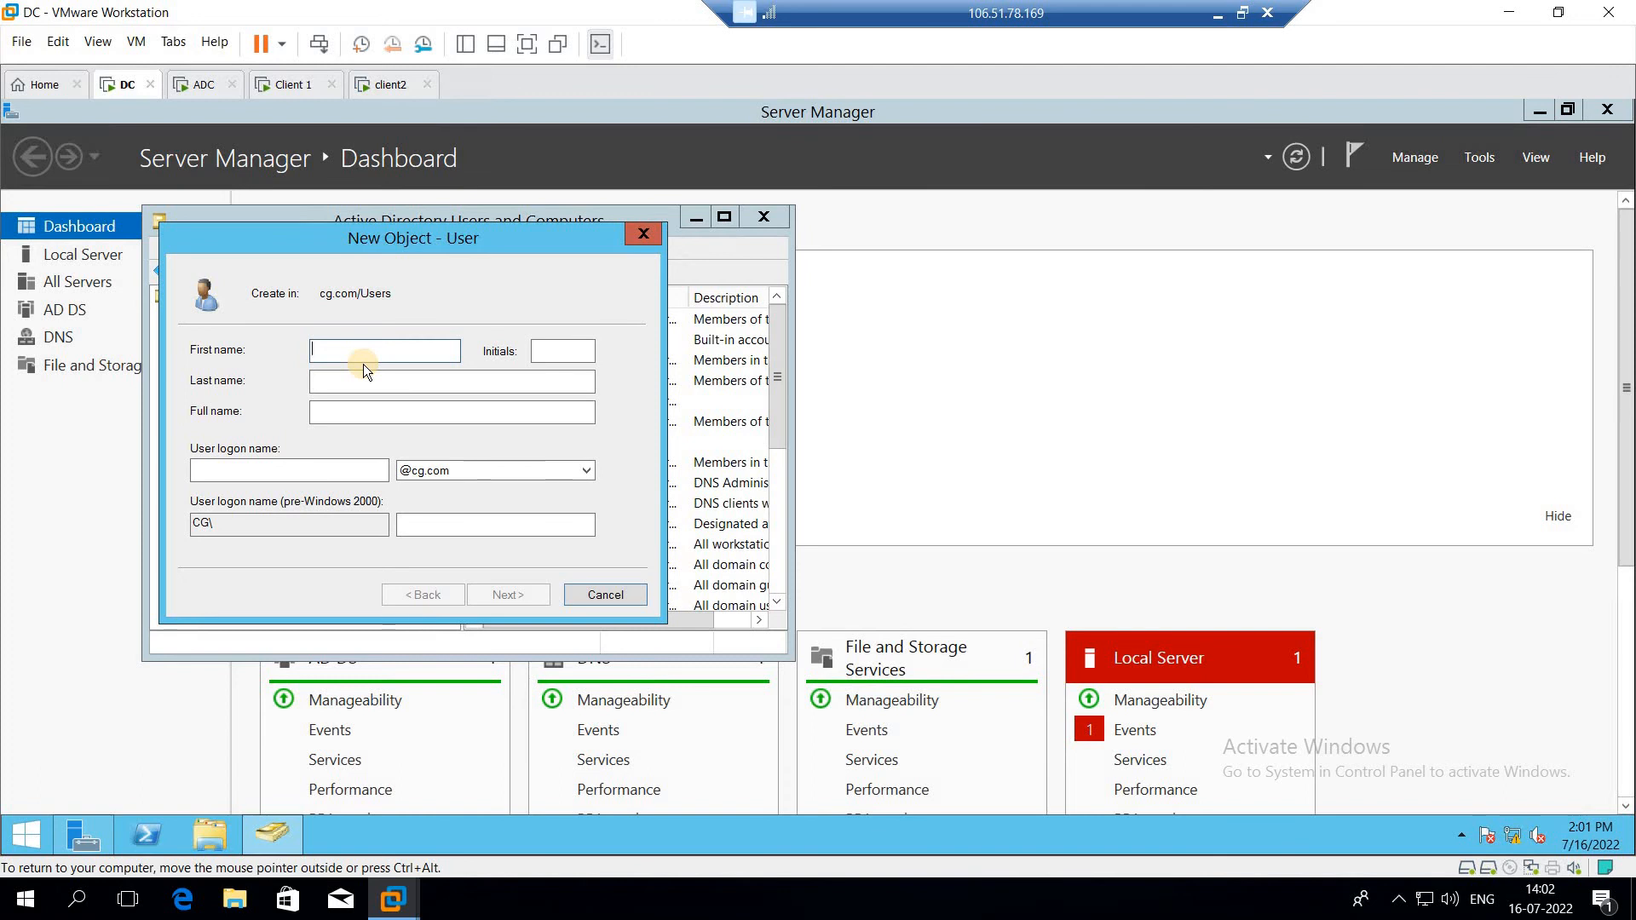
Step: Enter qwerty as the user's first name and user logon name, and continue to the next page
text(qwerty)
key(Tab)
key(Tab)
key(Tab)
text(qwerty)
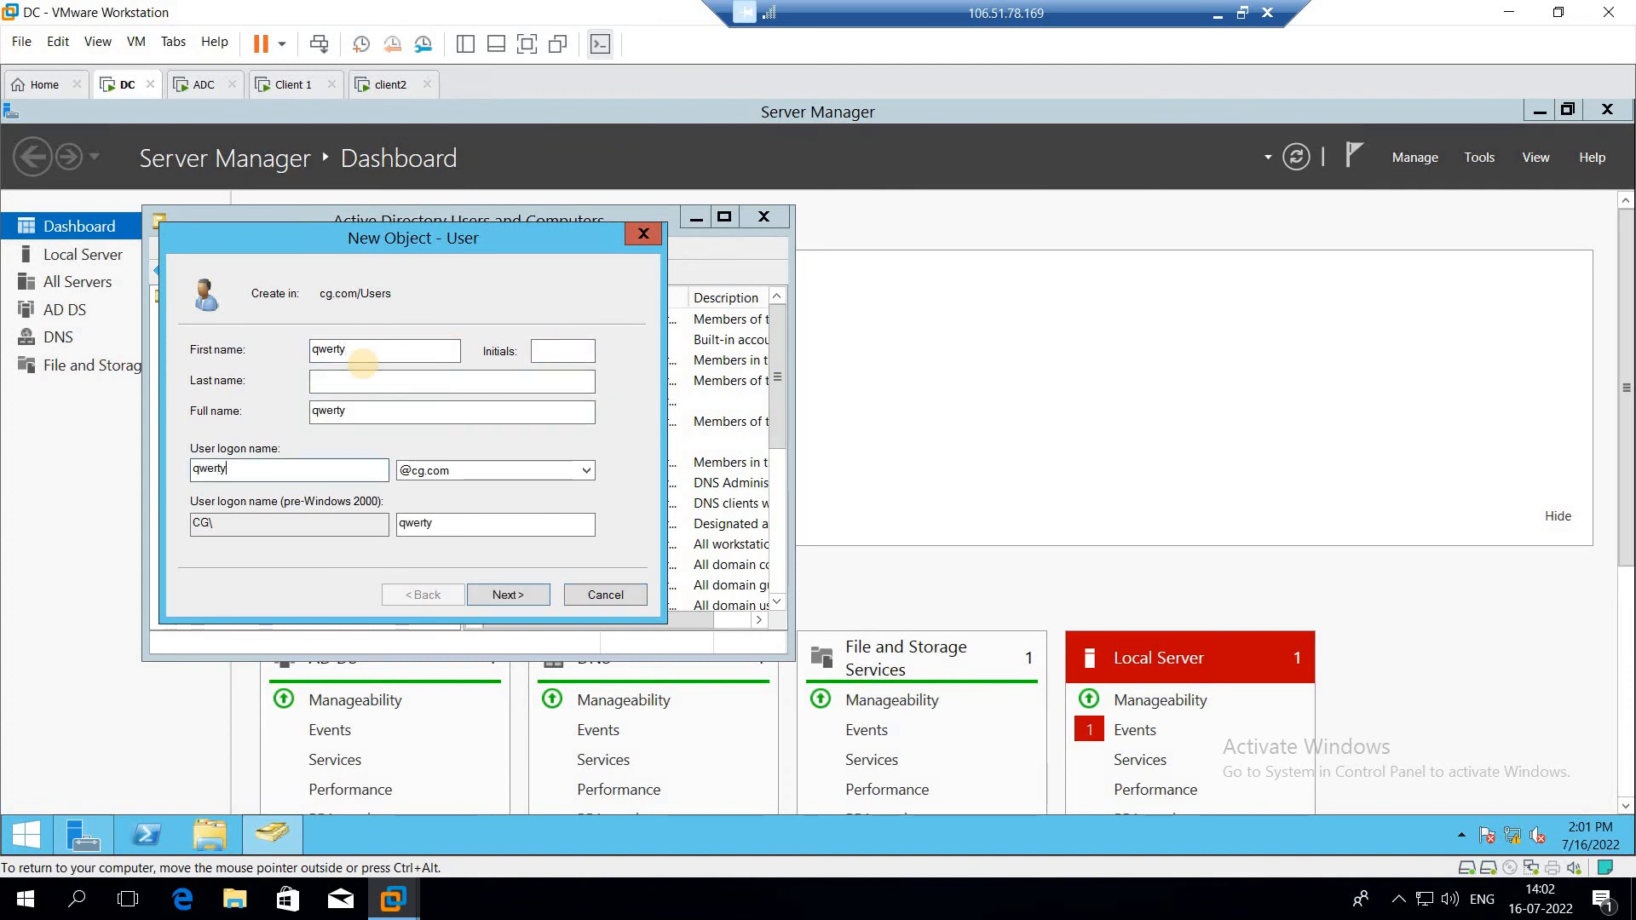
key(Tab)
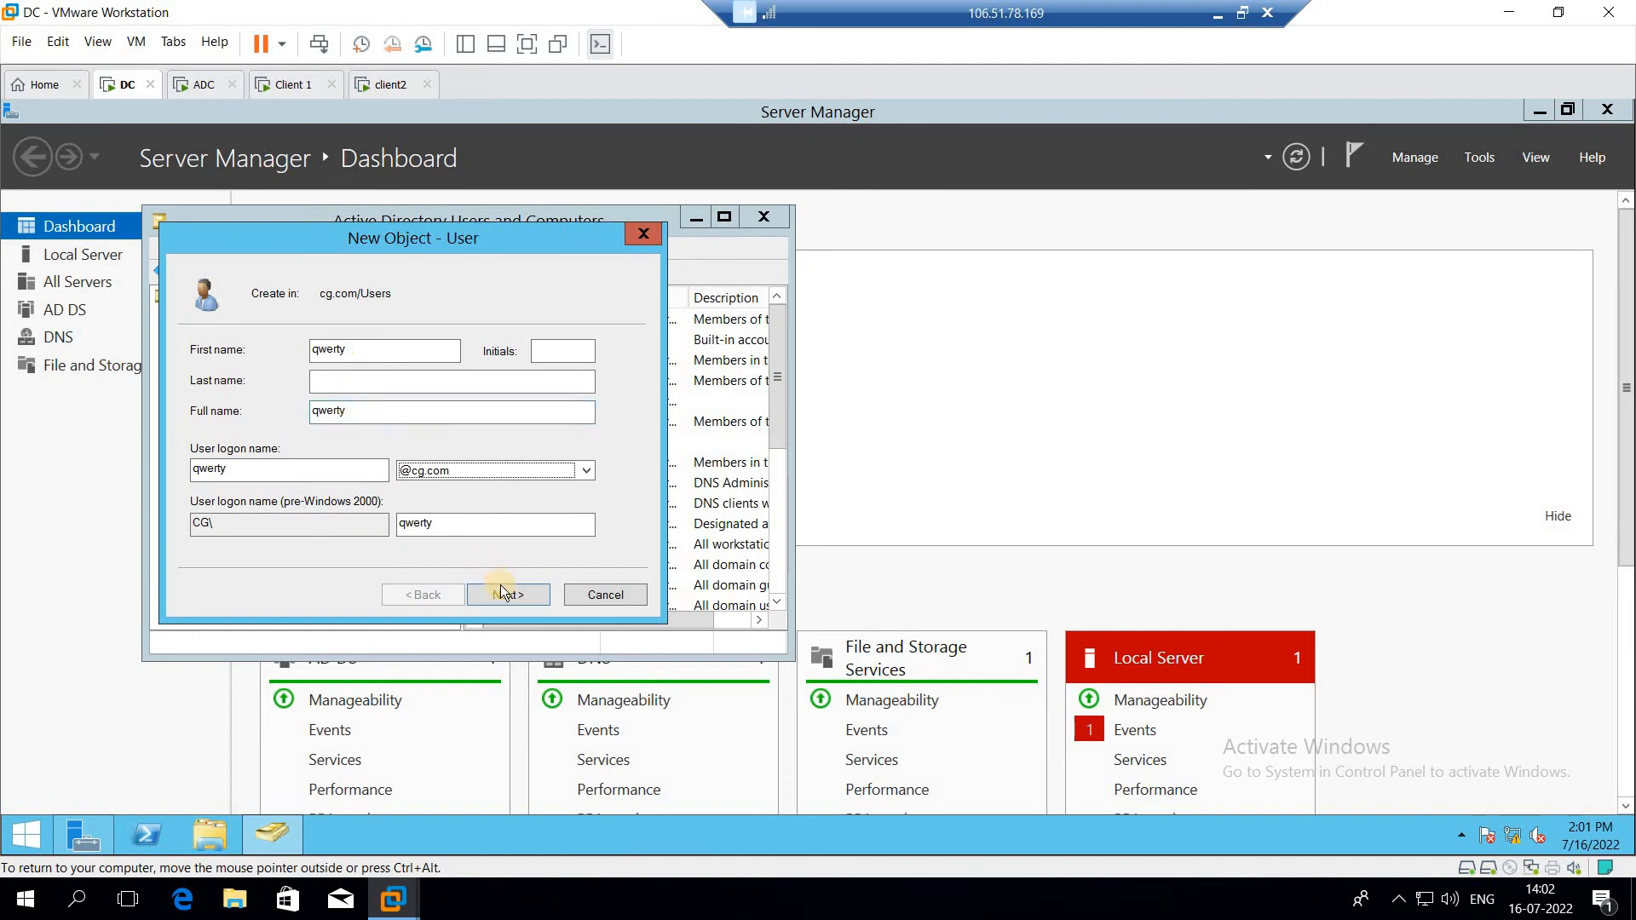
click(503, 592)
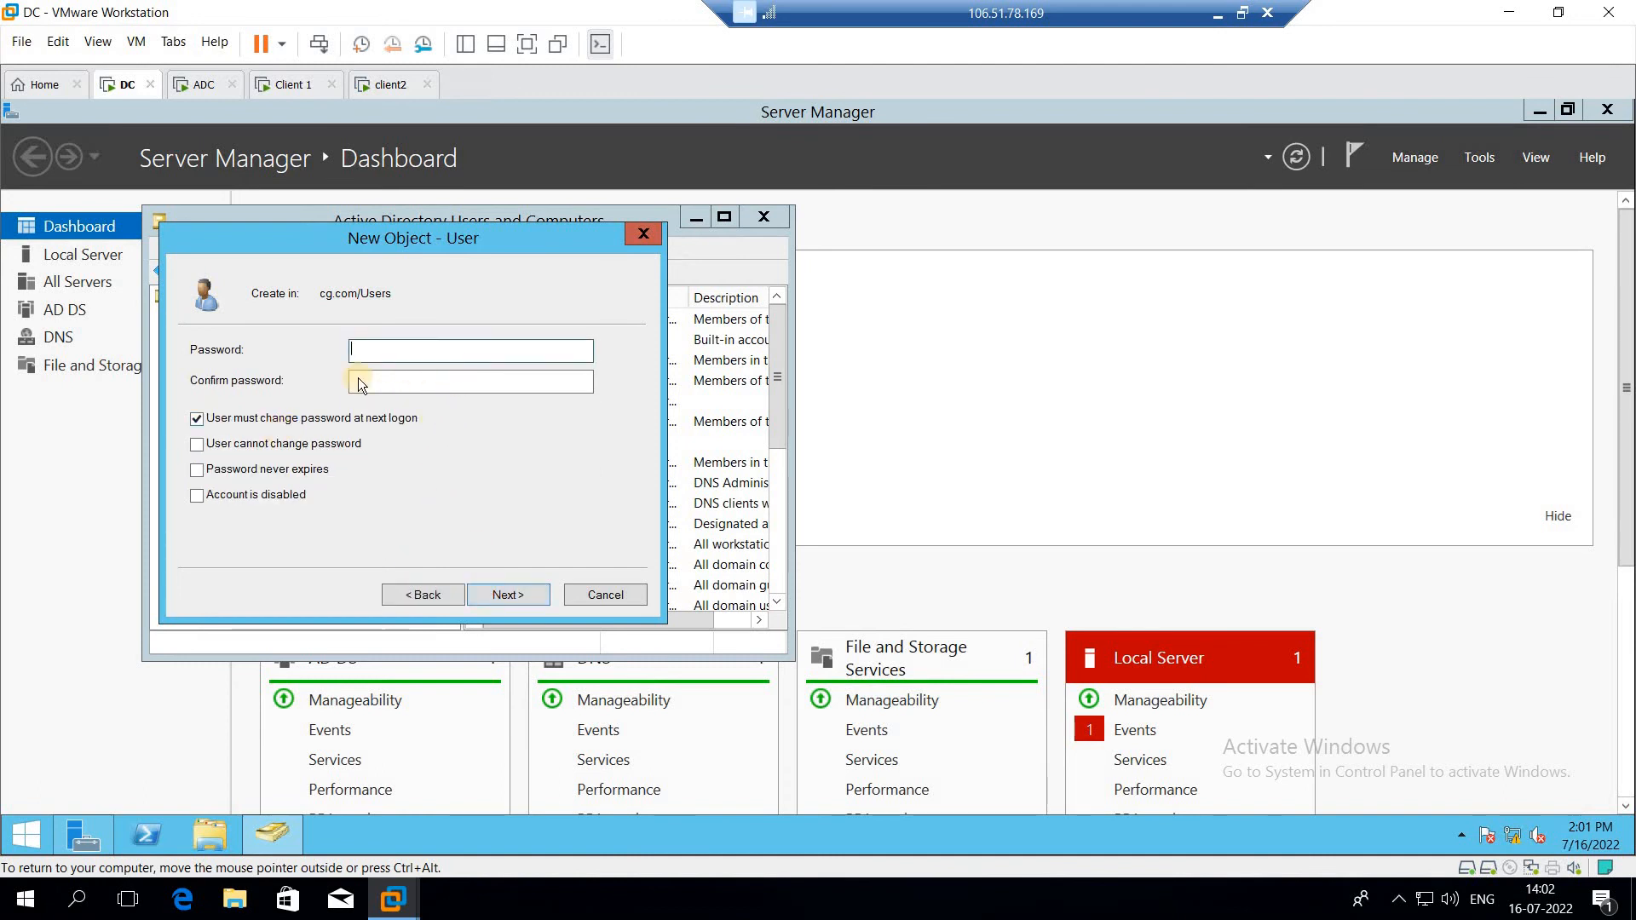
Step: Enter the new user's password and confirm it in the password fields
text(••••••••)
click(371, 380)
text(••••••••)
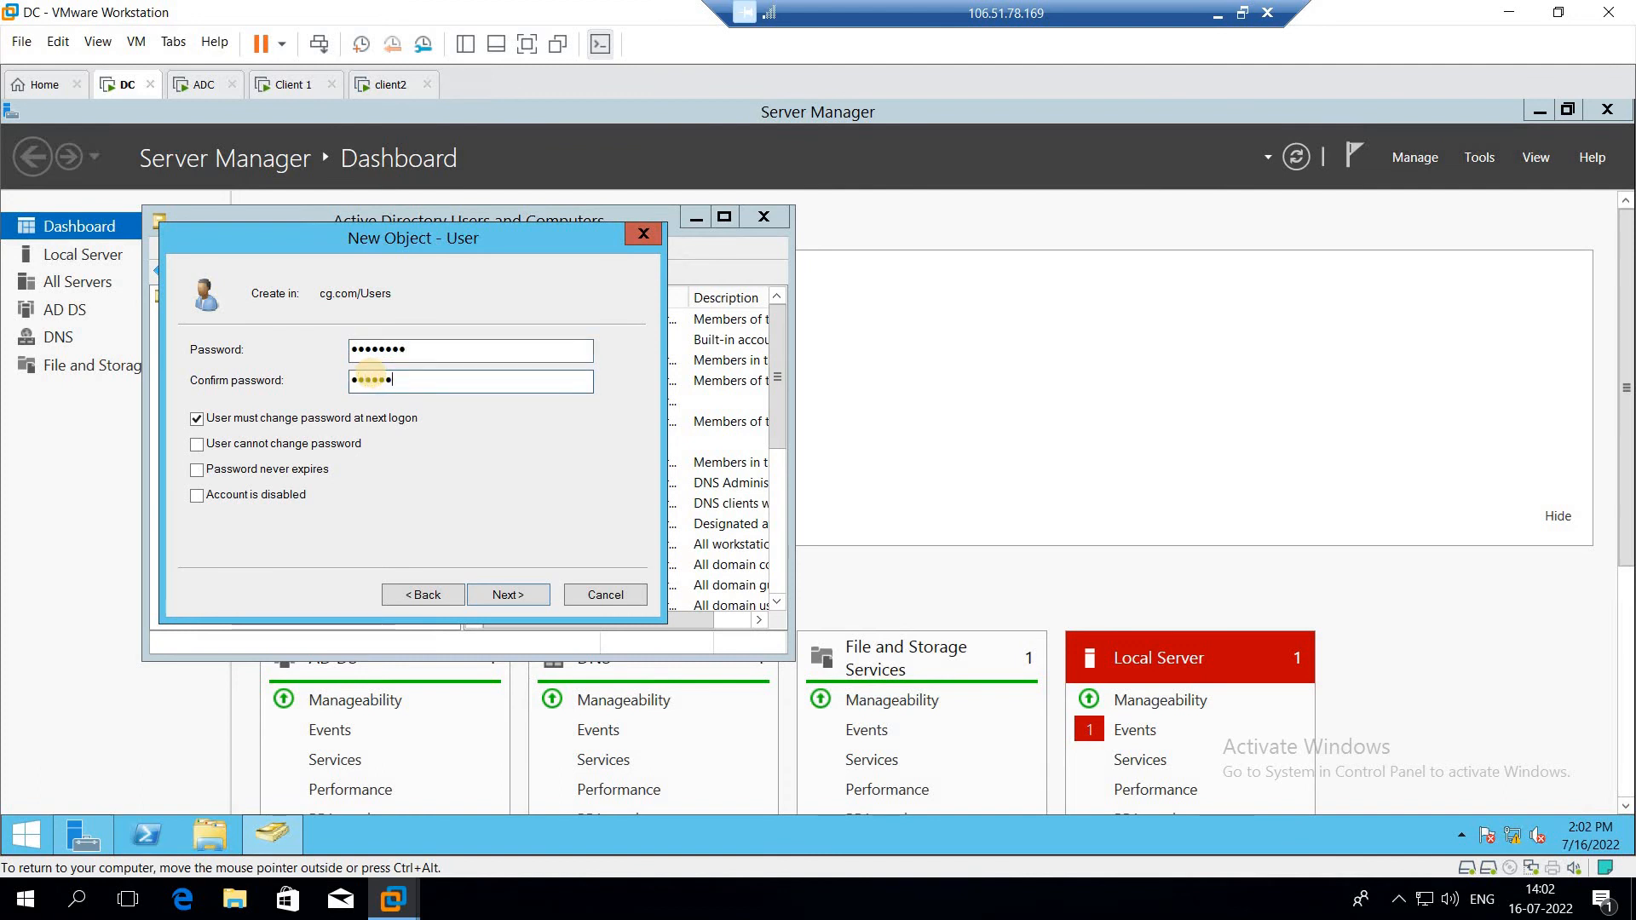
Step: Turn off forced password change, enable 'User cannot change password' and 'Password never expires', and finish creating the user
click(197, 419)
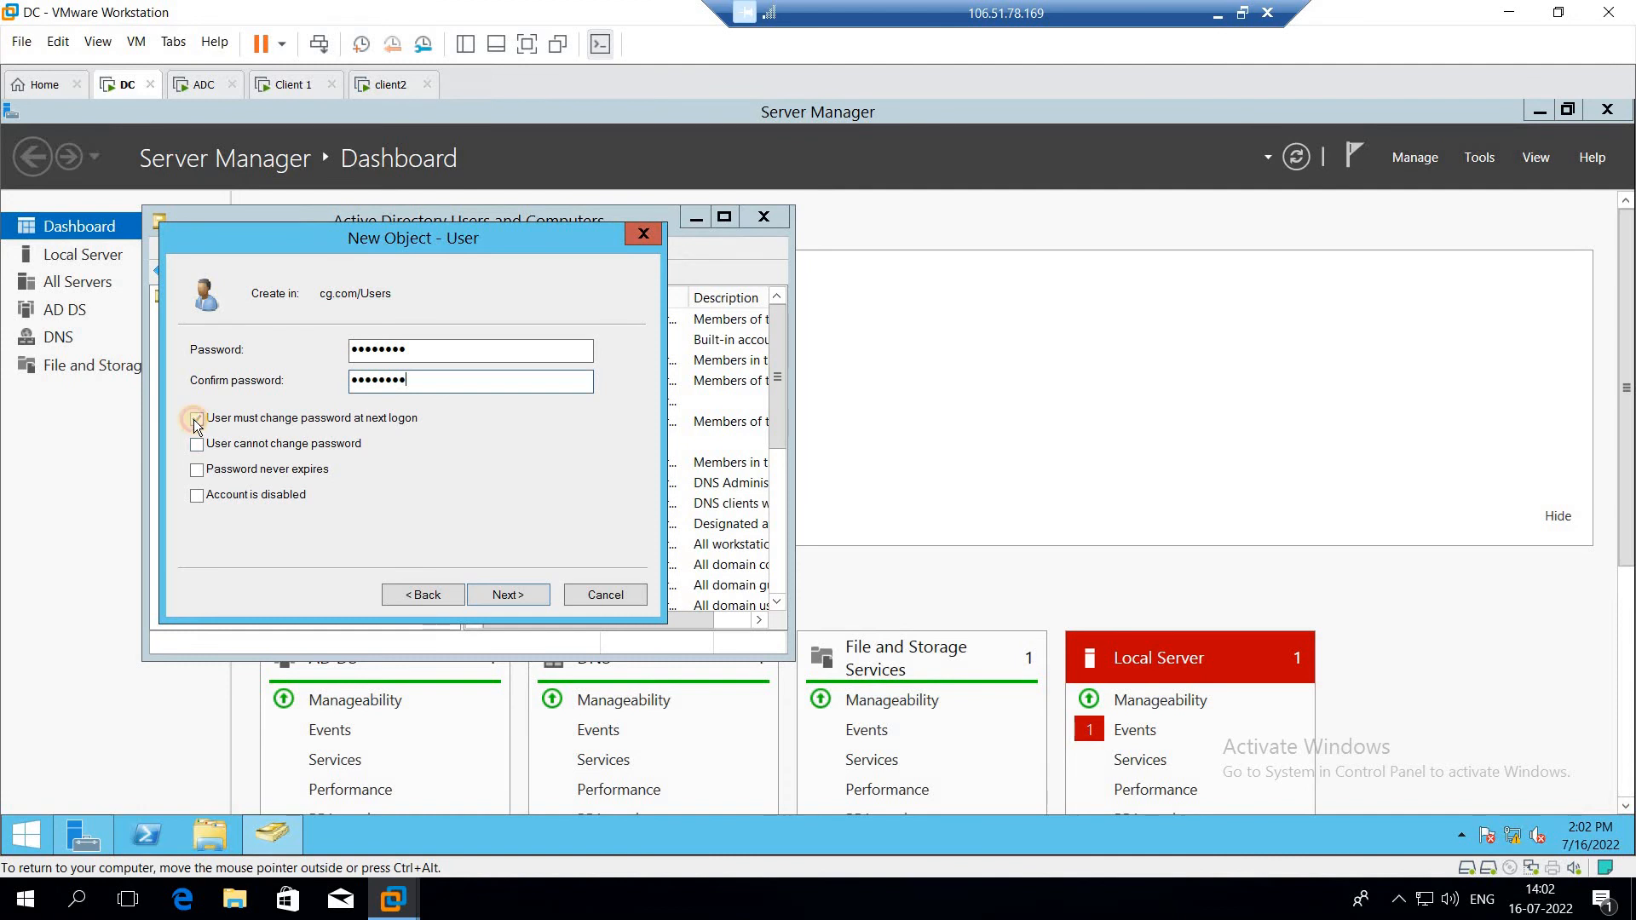
click(197, 444)
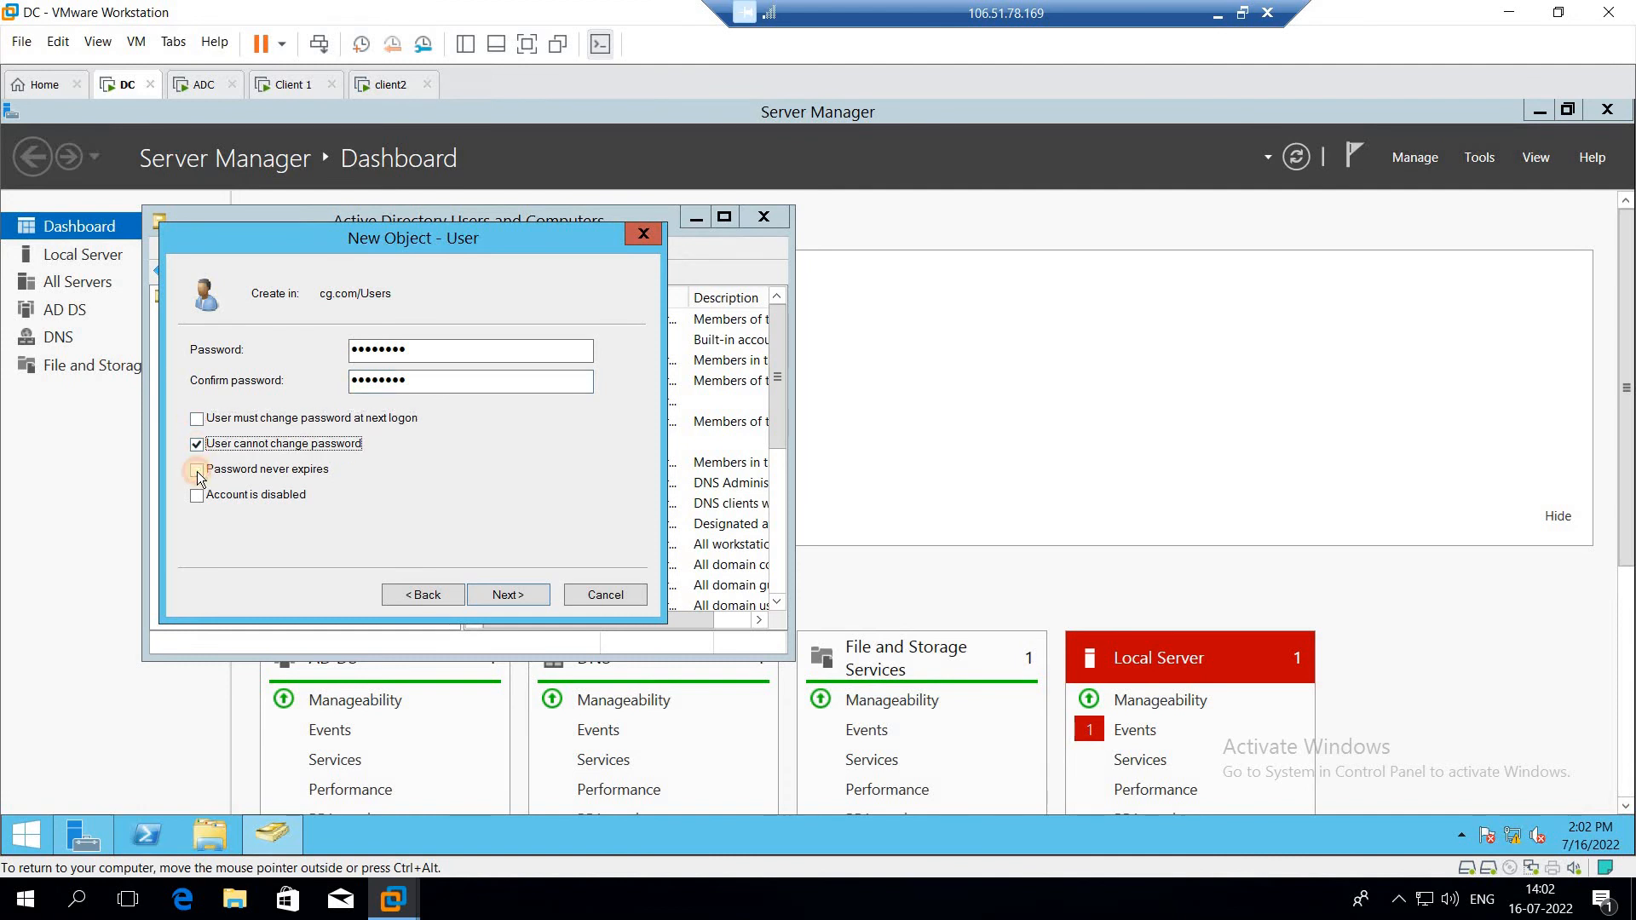
click(196, 471)
click(507, 596)
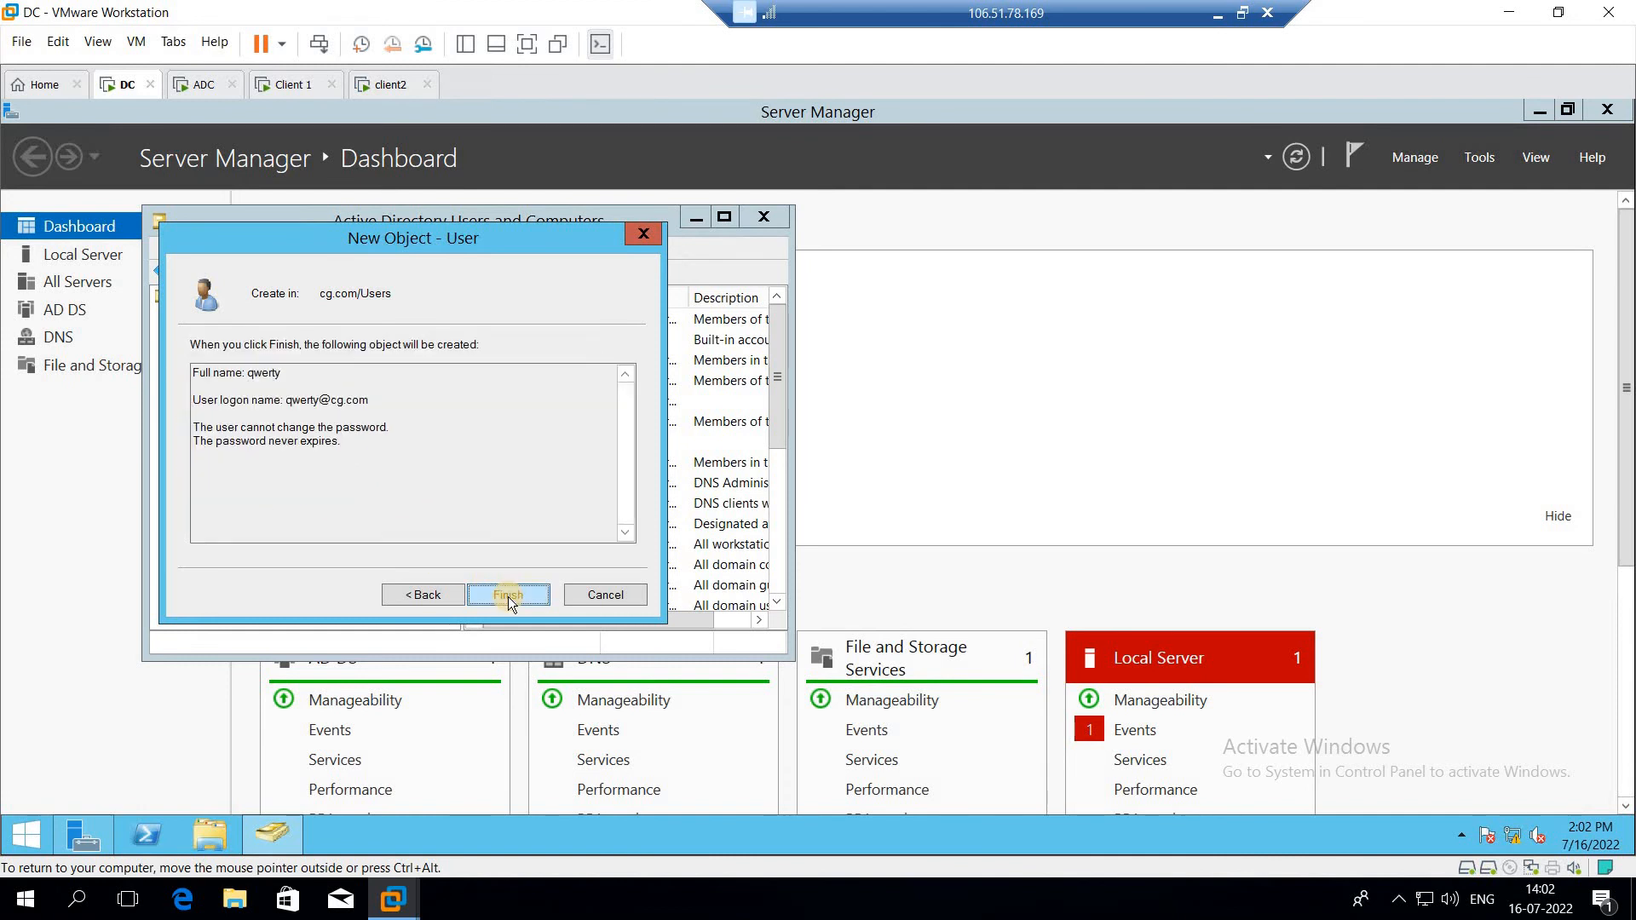
click(511, 594)
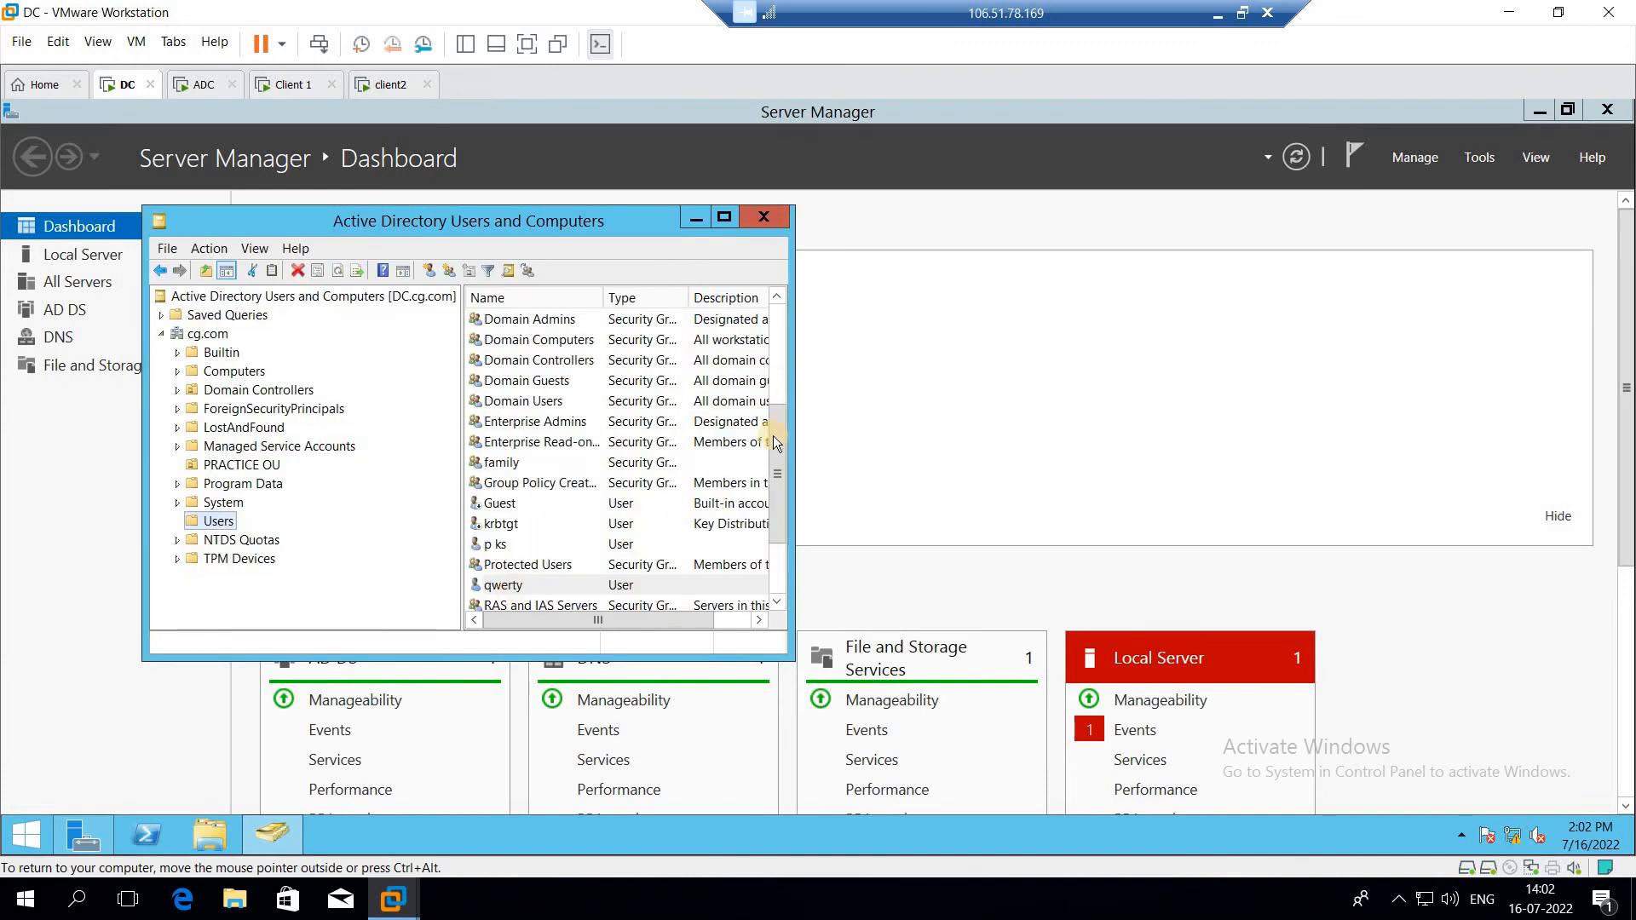
Step: Maximize the console and locate the new qwerty user in the Users list
scroll(777, 532, down, 3)
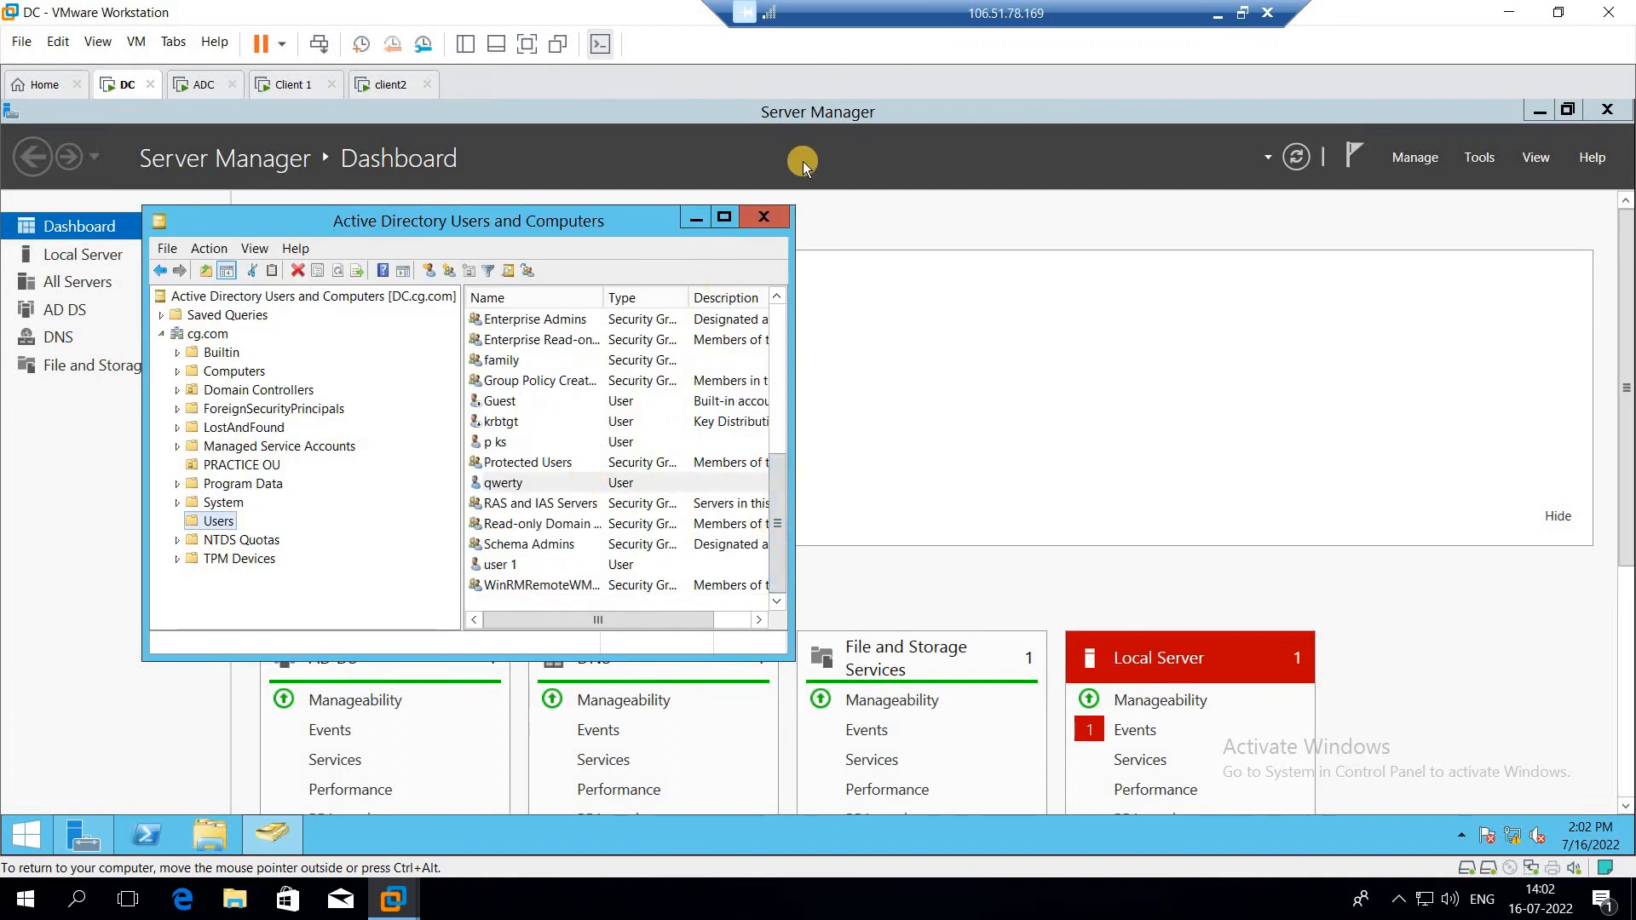
click(717, 219)
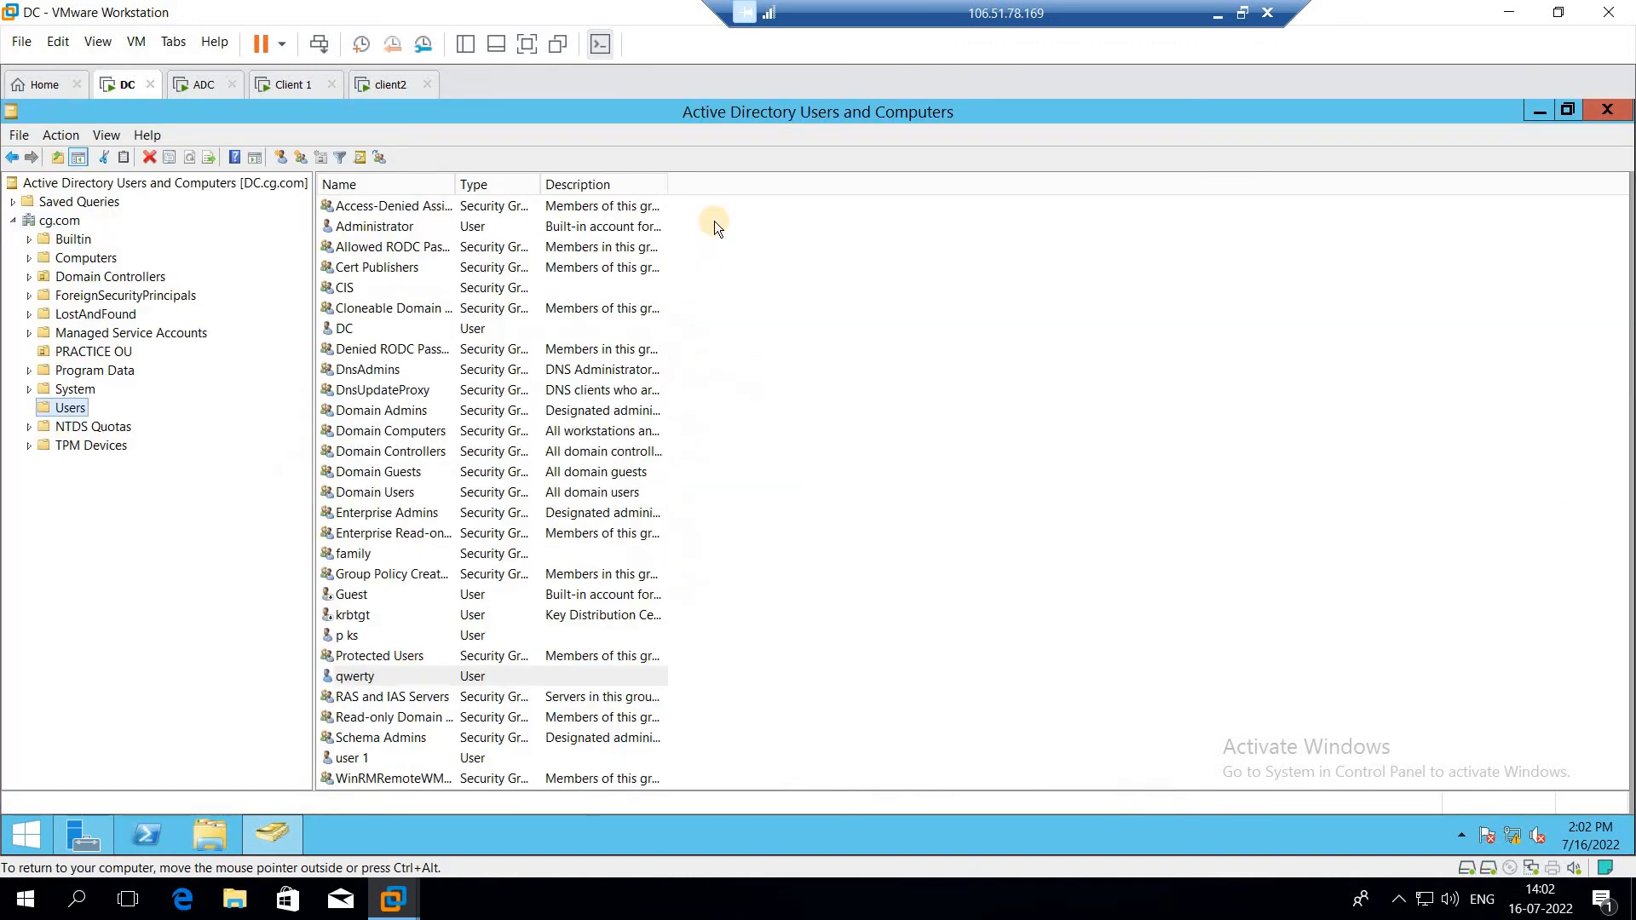
click(374, 675)
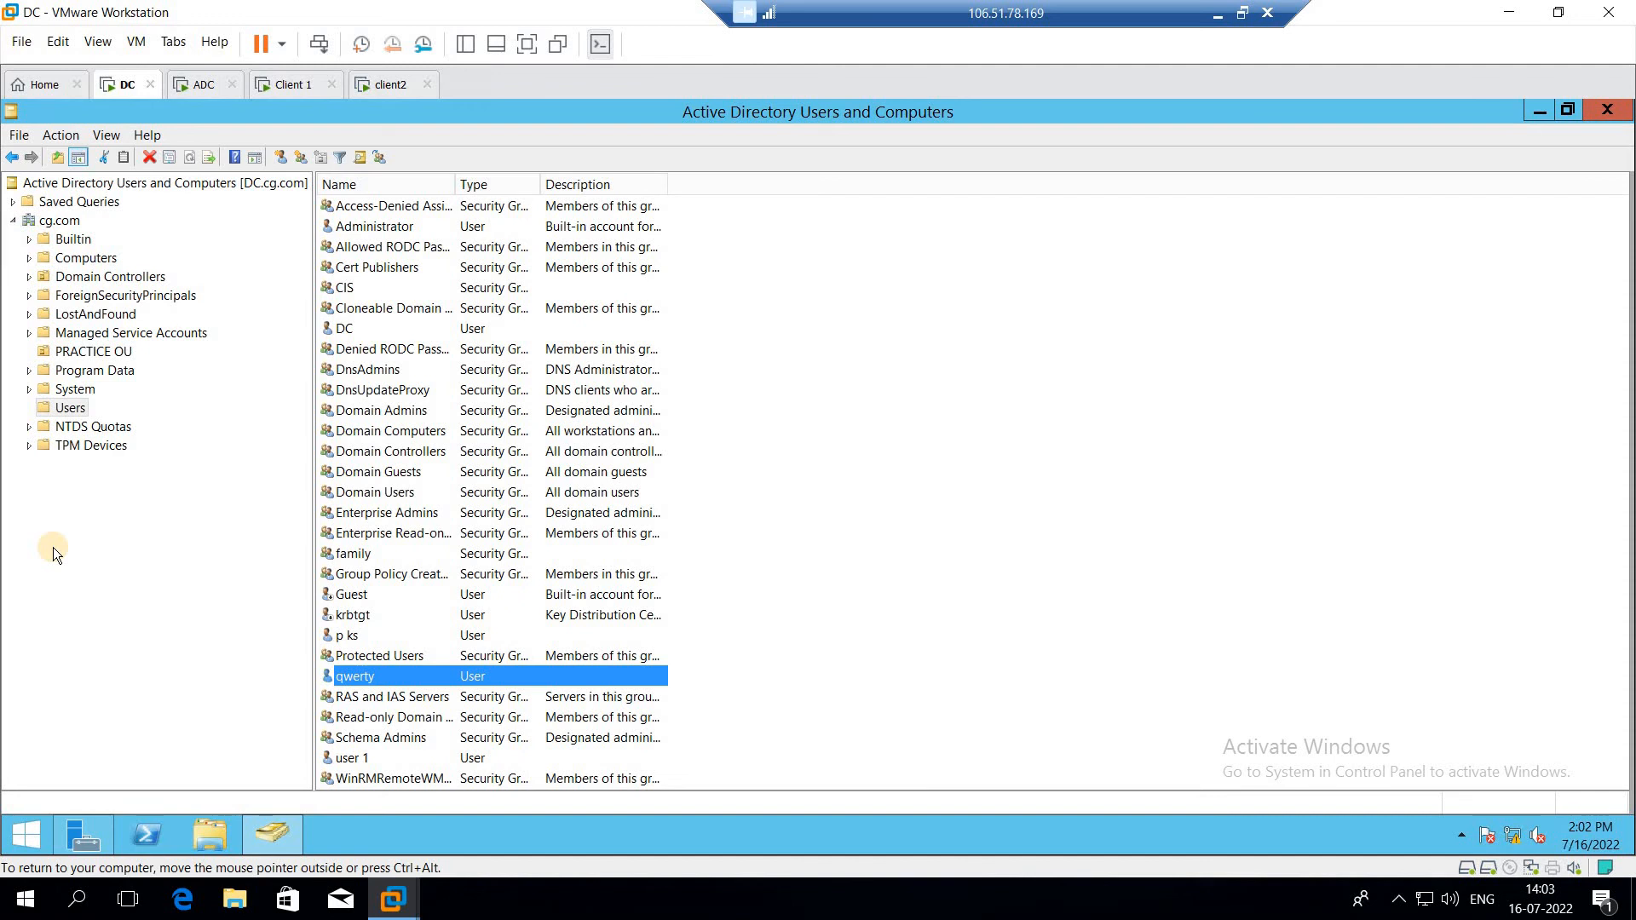
right_click(59, 220)
click(84, 484)
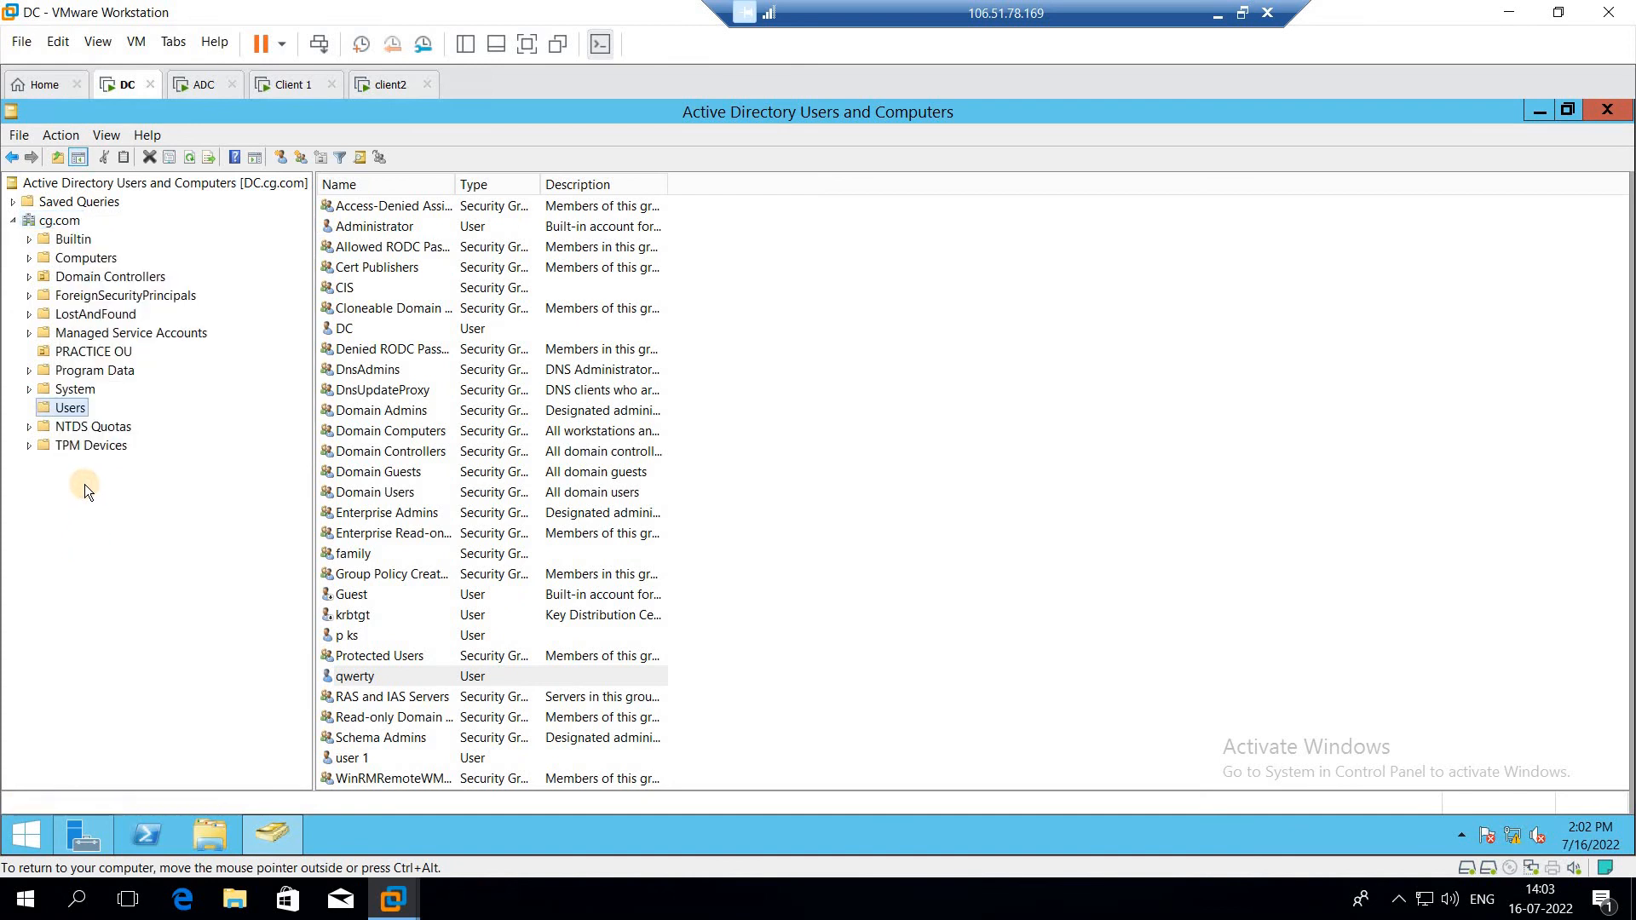
right_click(72, 409)
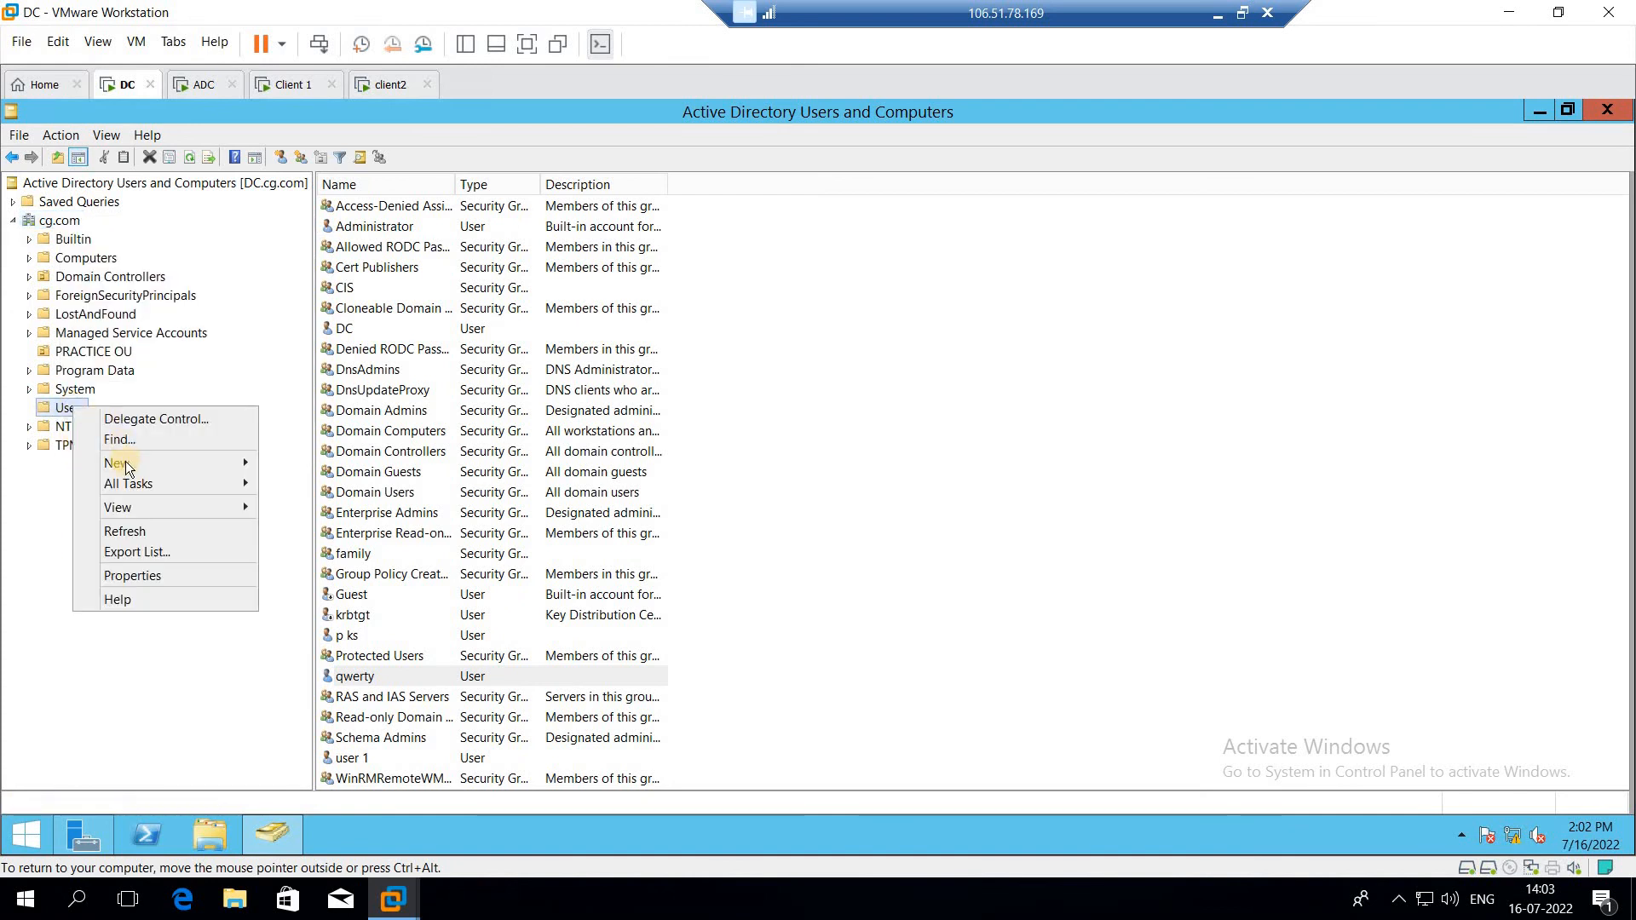
mouse_move(130, 474)
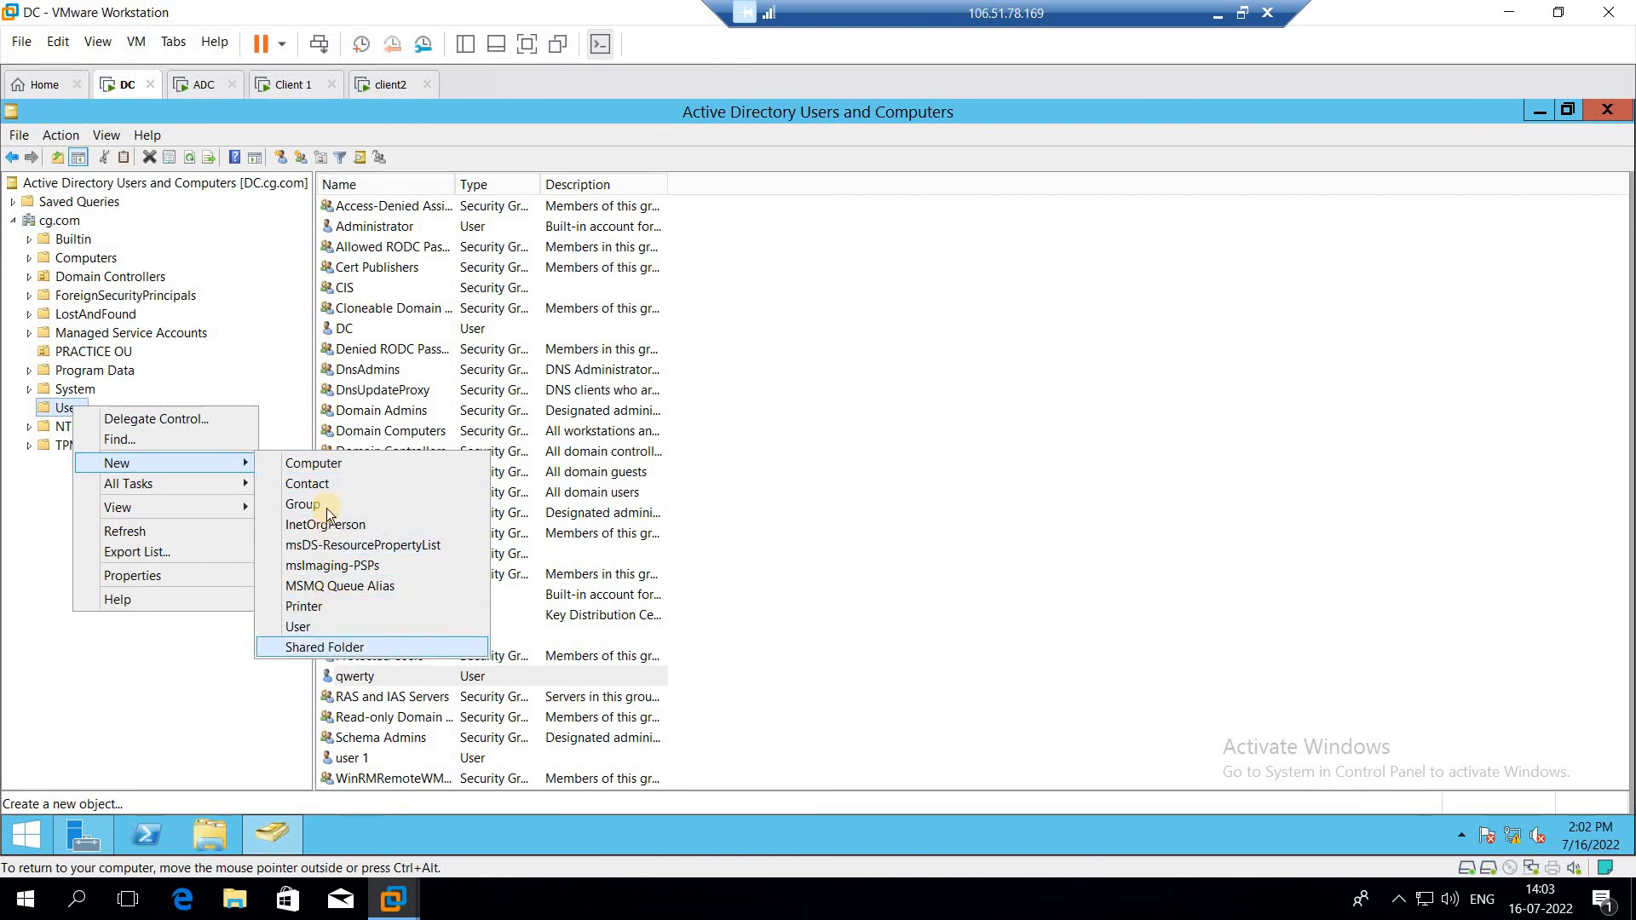
Step: Create a new organizational unit named QWERTY directly under the cg.com domain
right_click(64, 223)
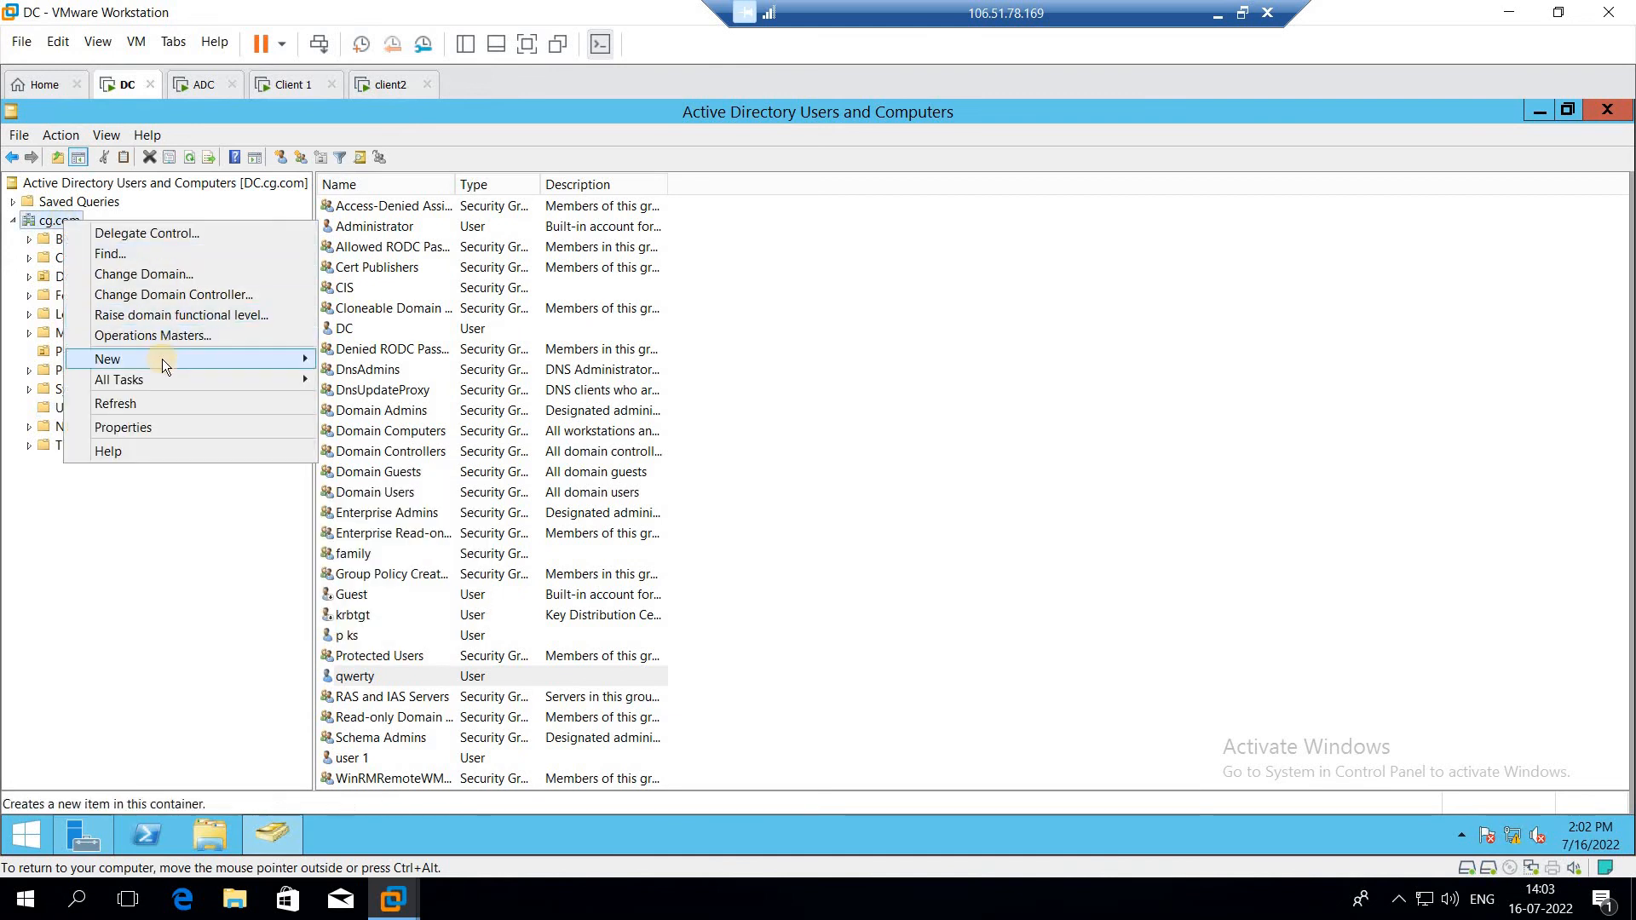
mouse_move(162, 360)
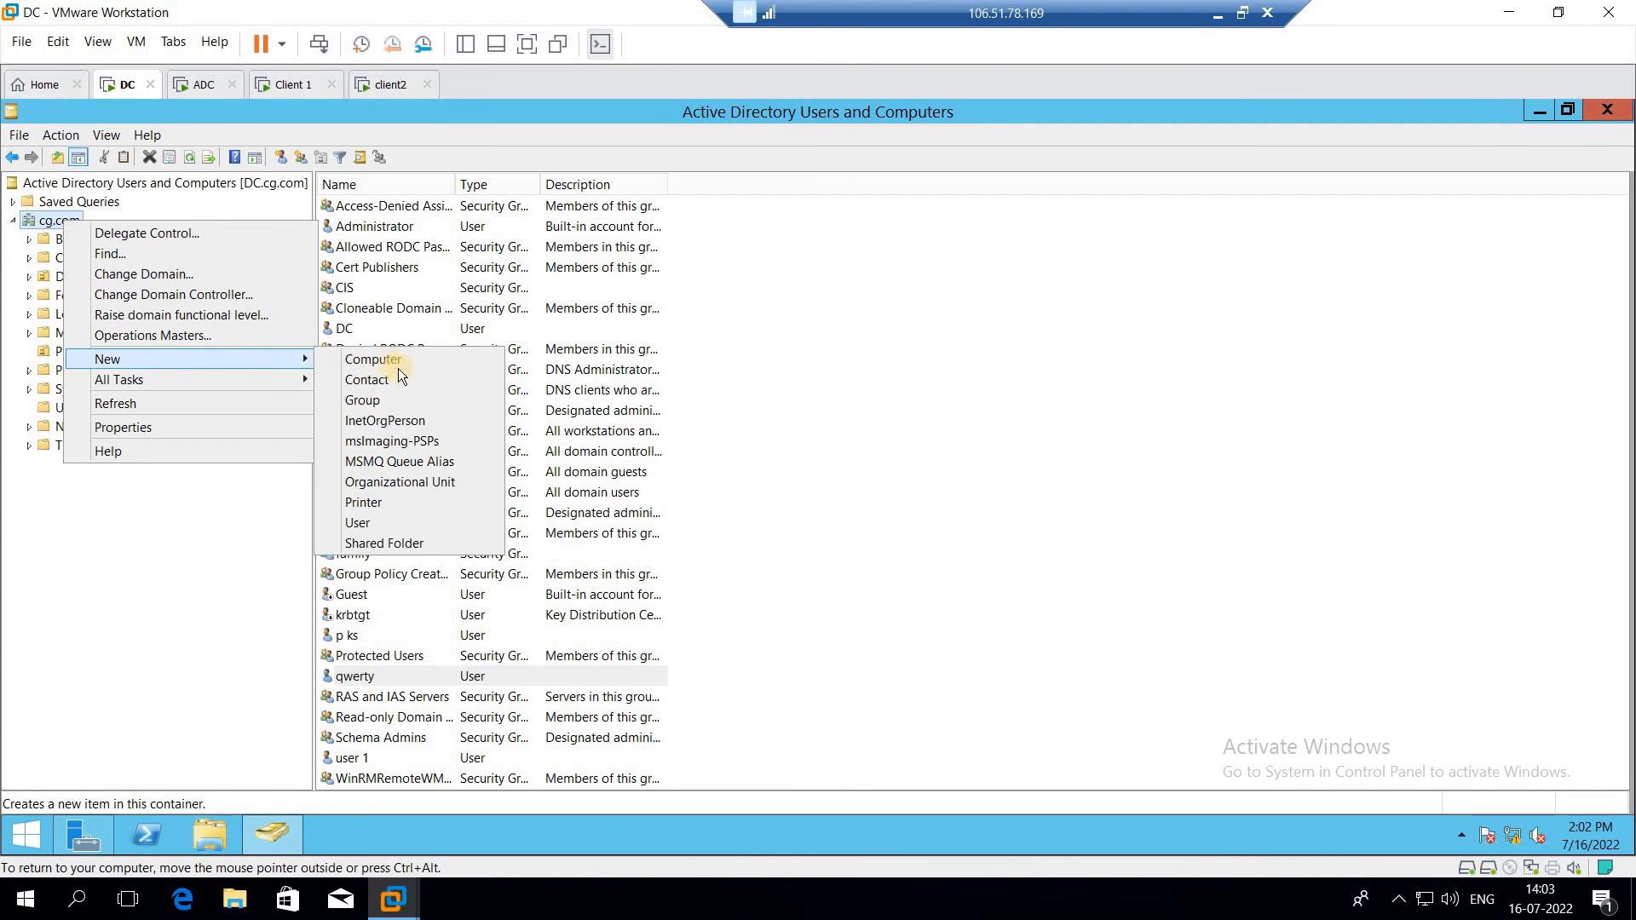
click(390, 483)
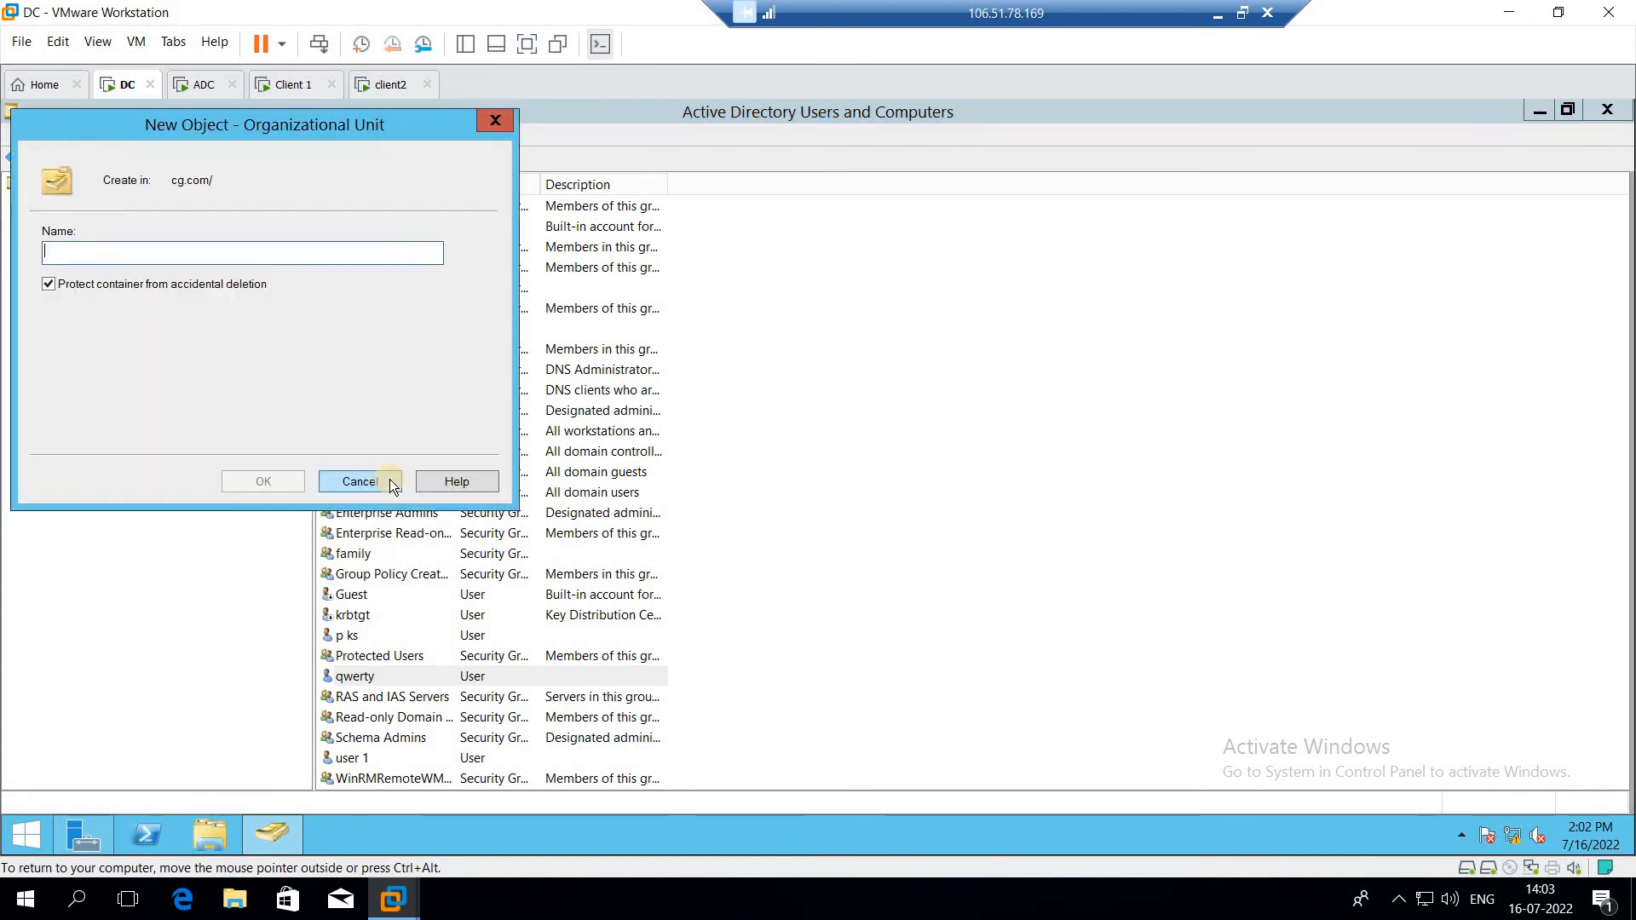
text(Q)
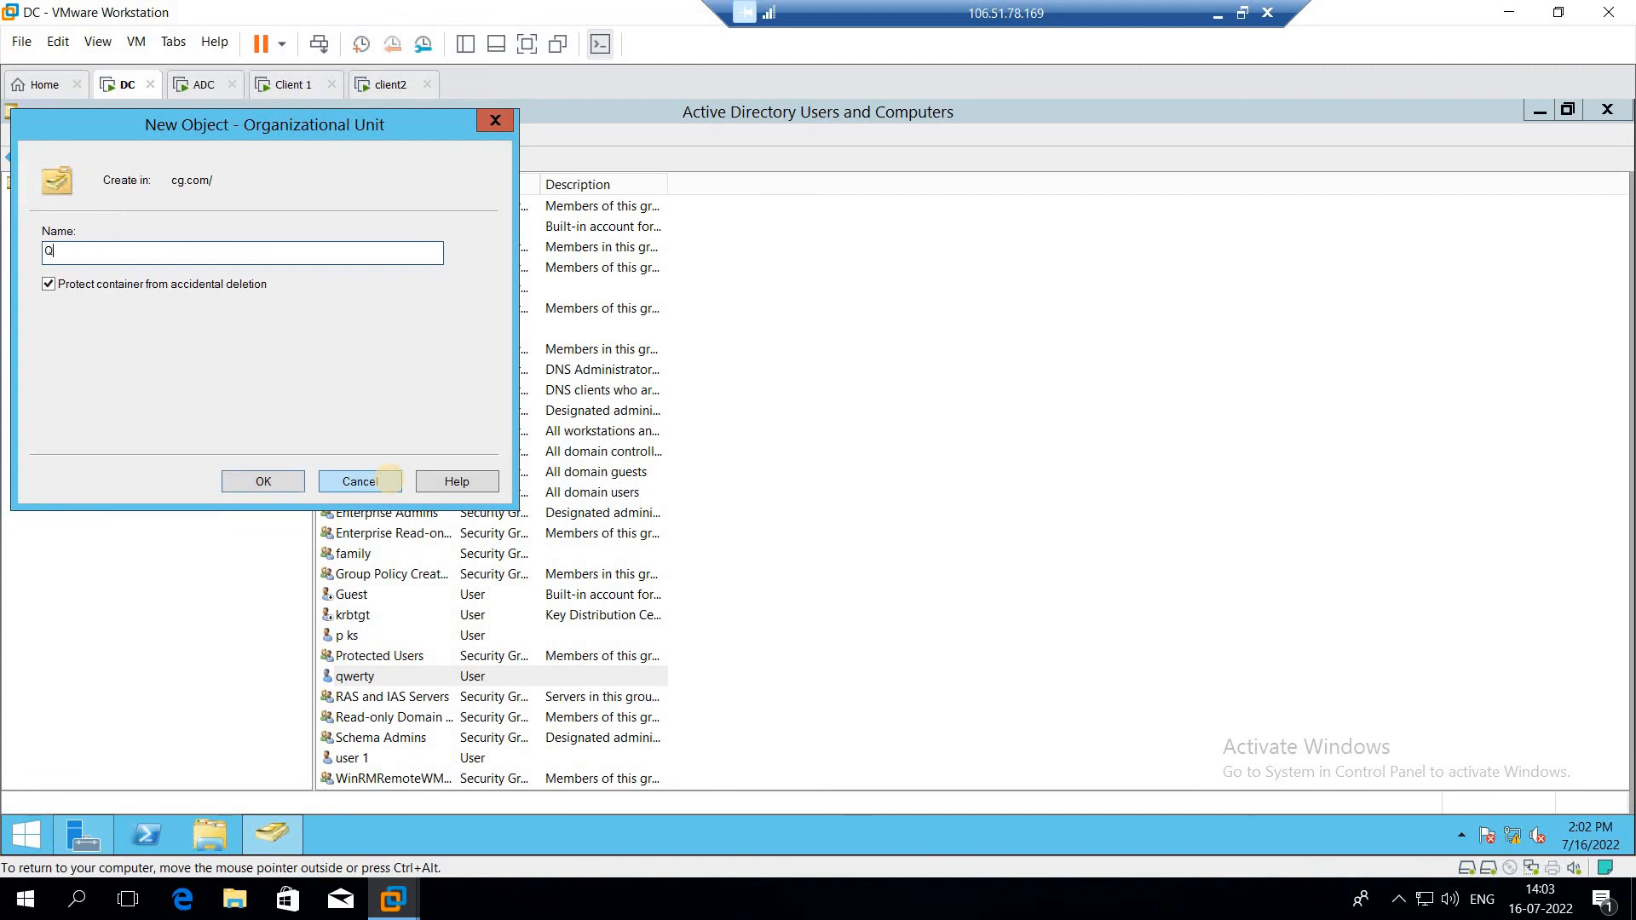
text(WERTY)
click(286, 479)
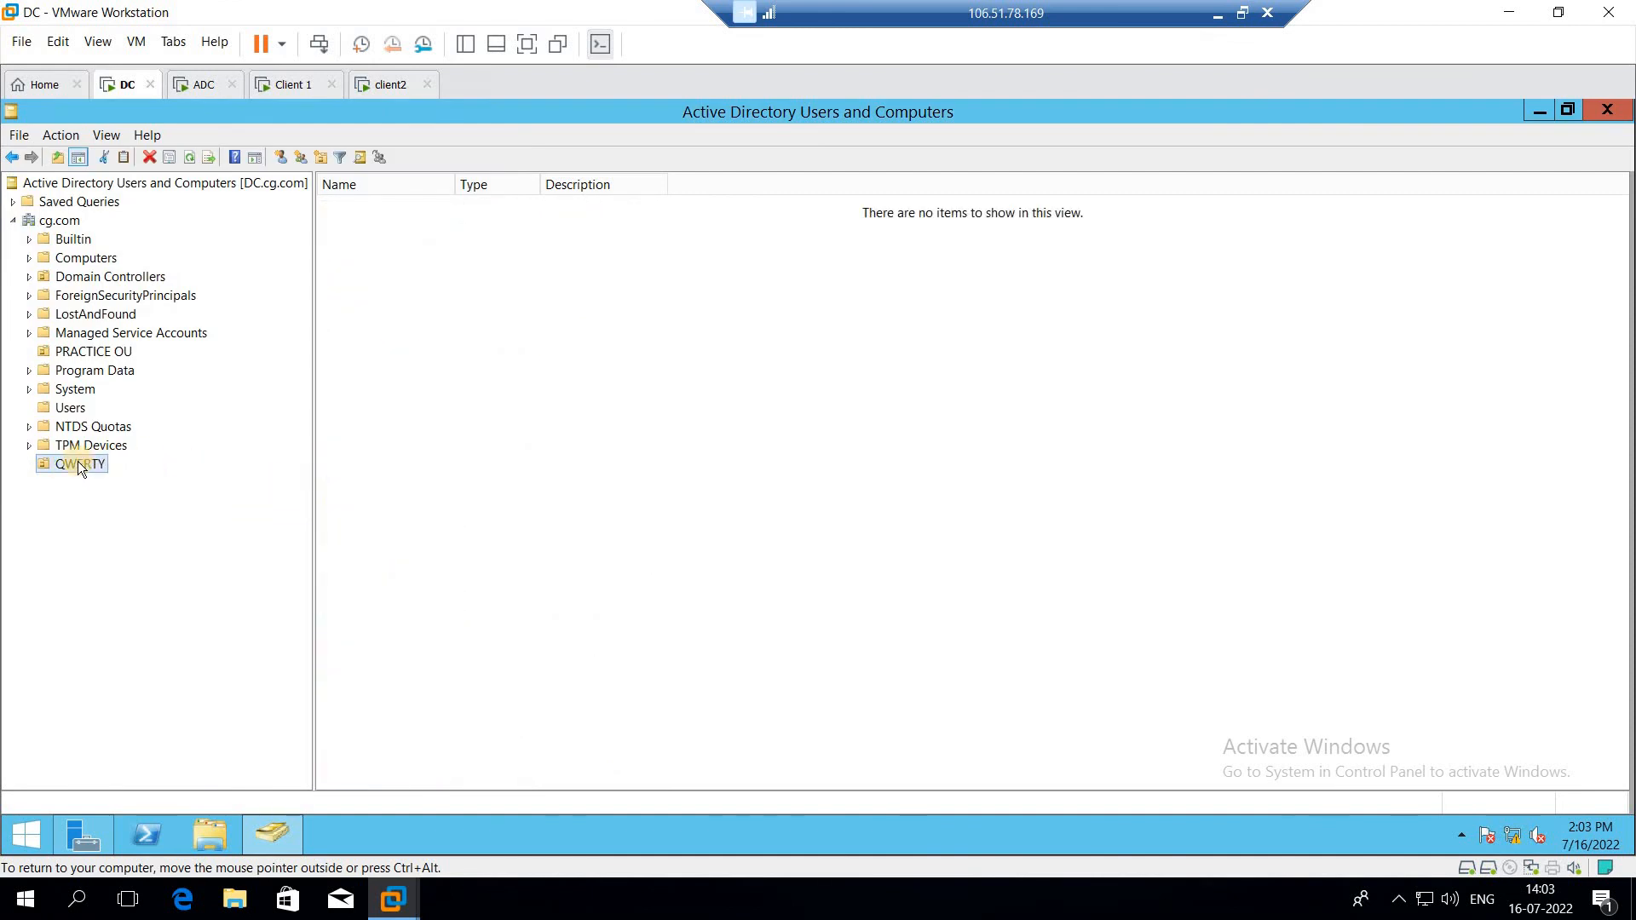
Step: Move the qwerty user from the Users container into the QWERTY organizational unit, confirming the move
click(68, 407)
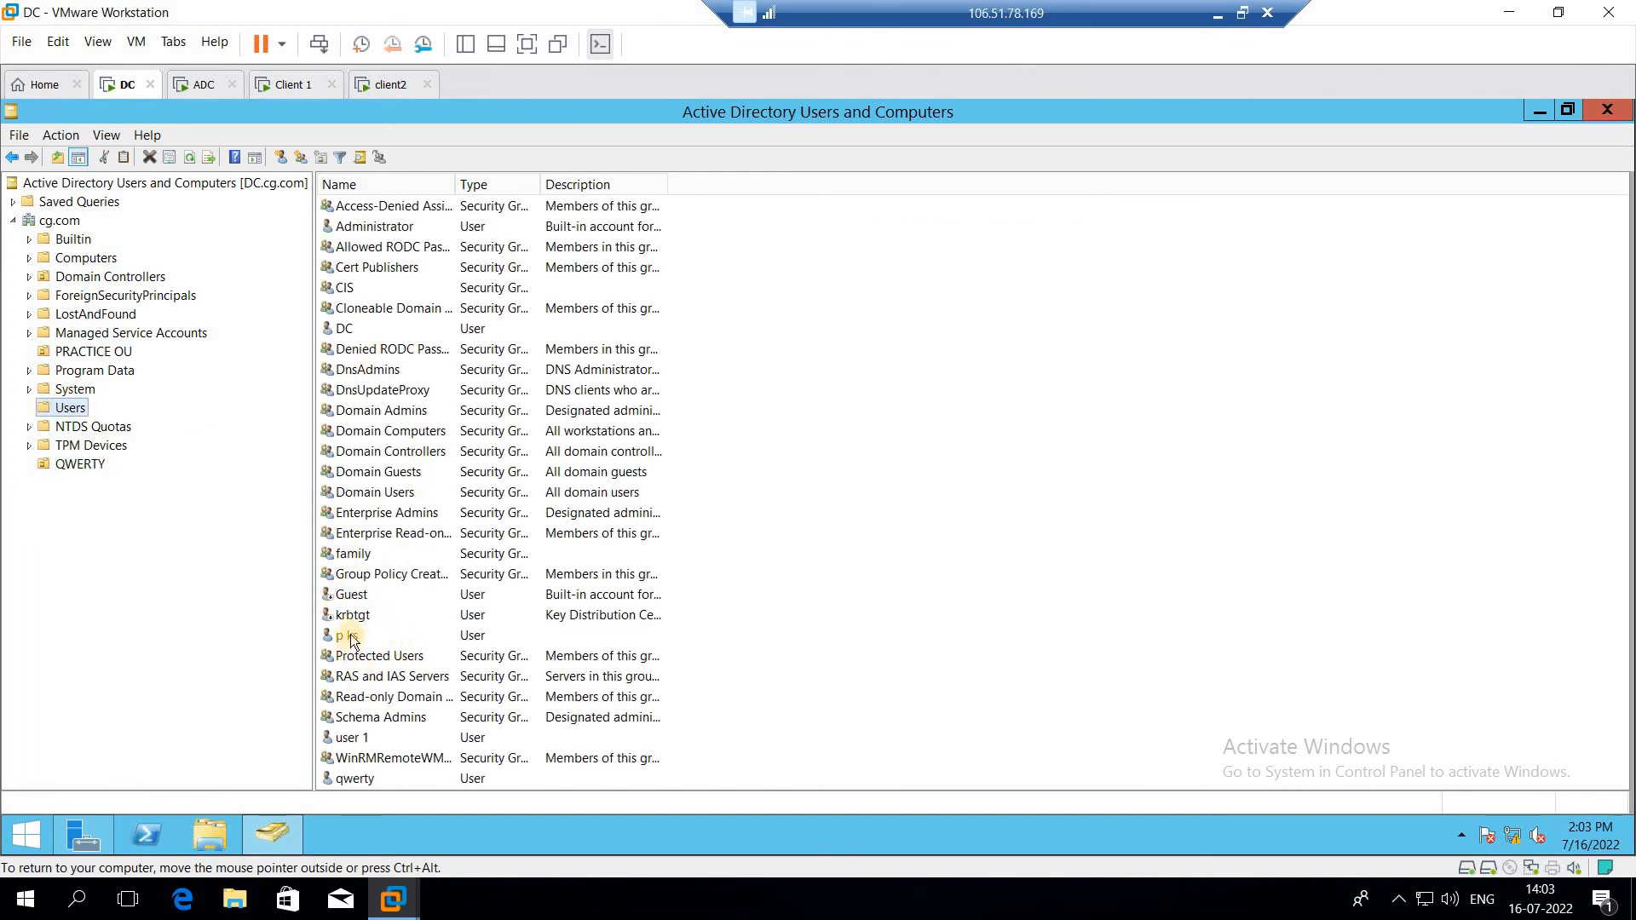
click(379, 779)
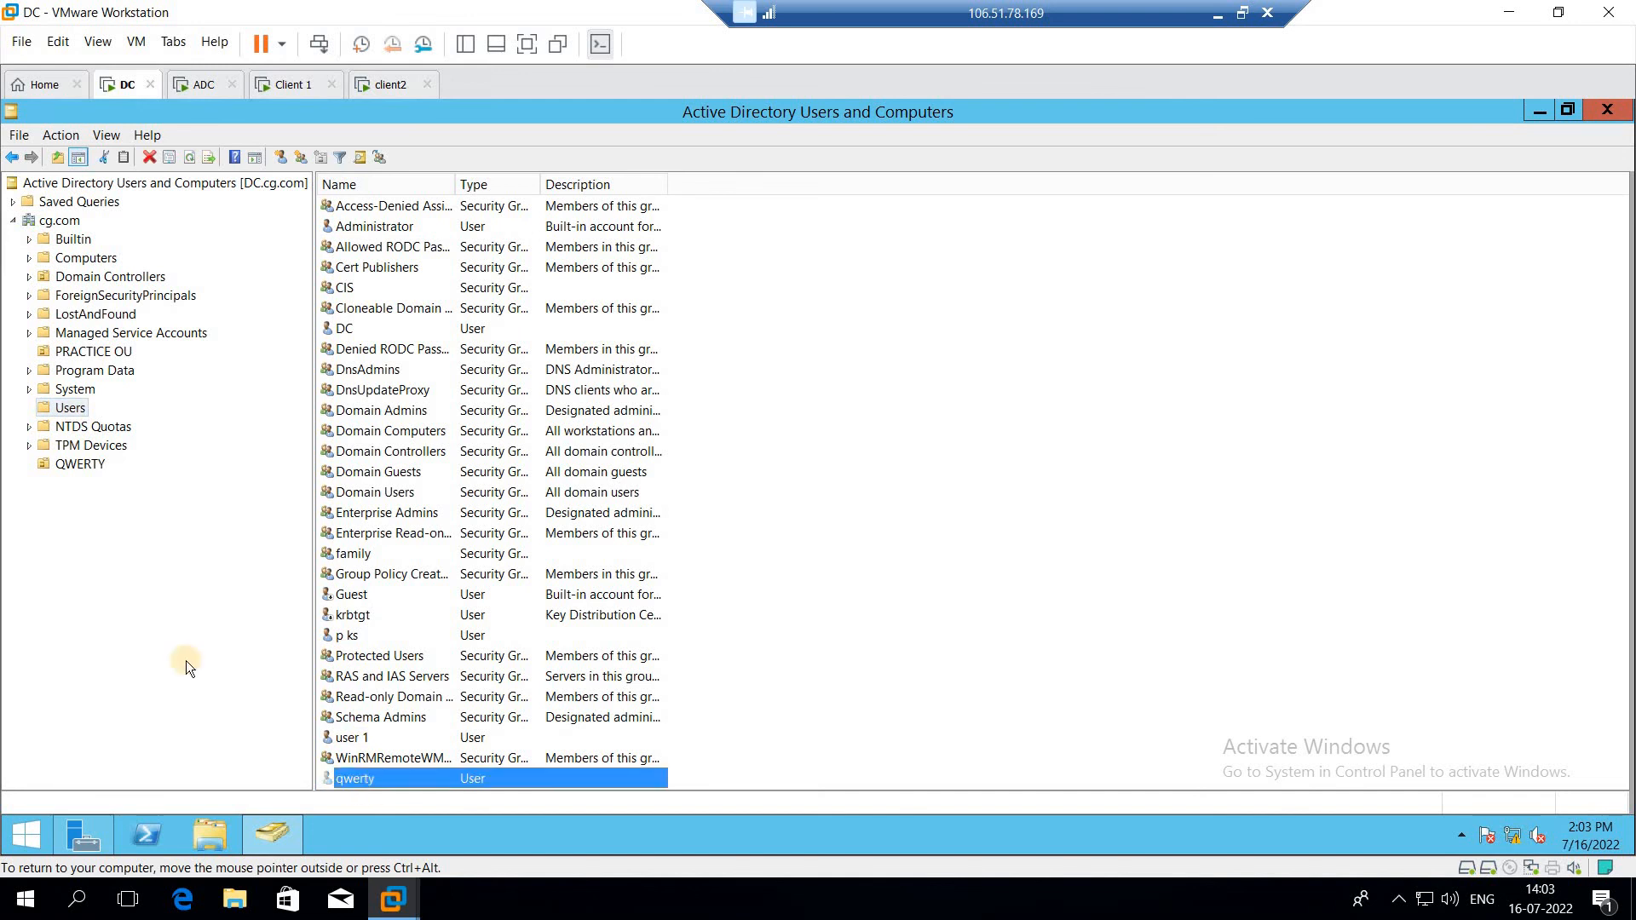
click(73, 465)
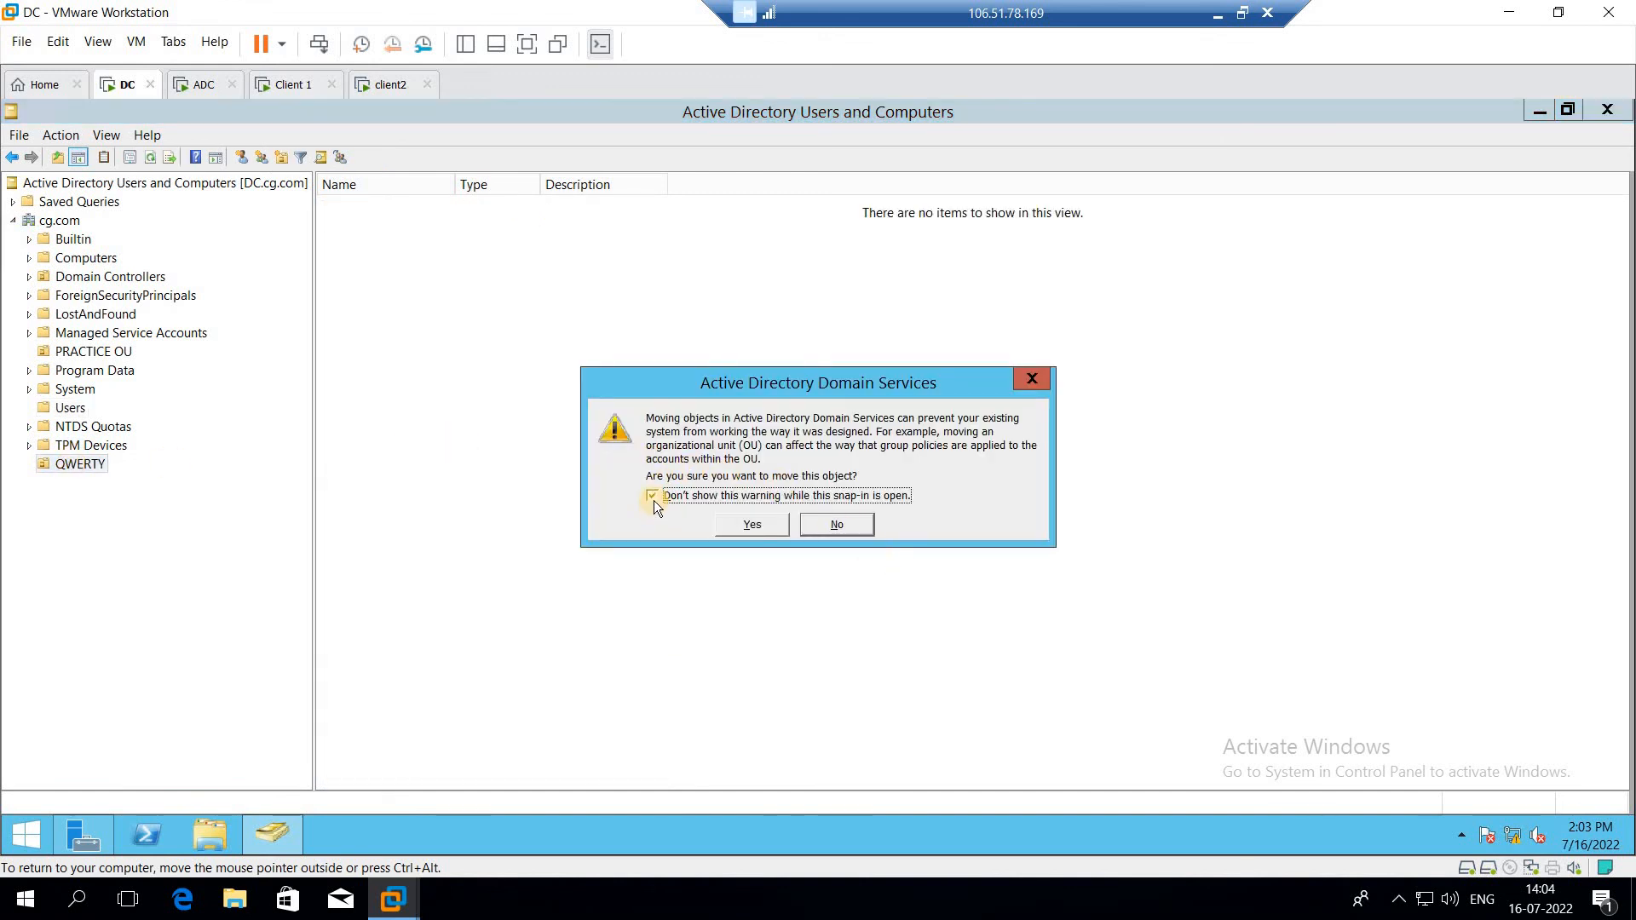
click(747, 524)
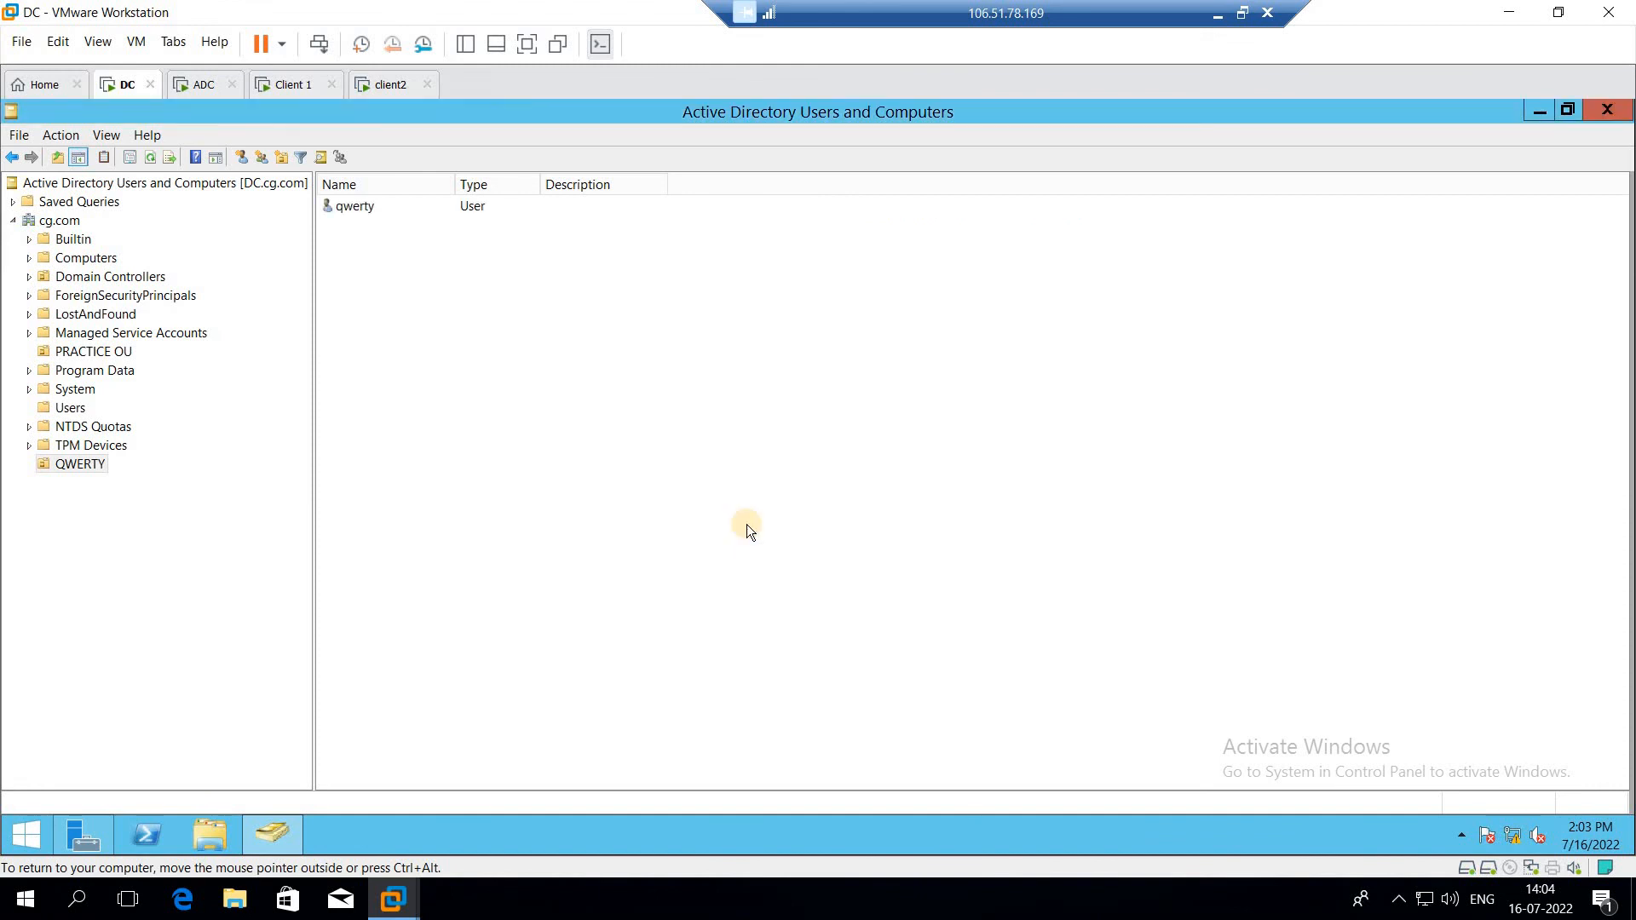
Step: Compare the contents of the Users container and the QWERTY organizational unit
right_click(563, 451)
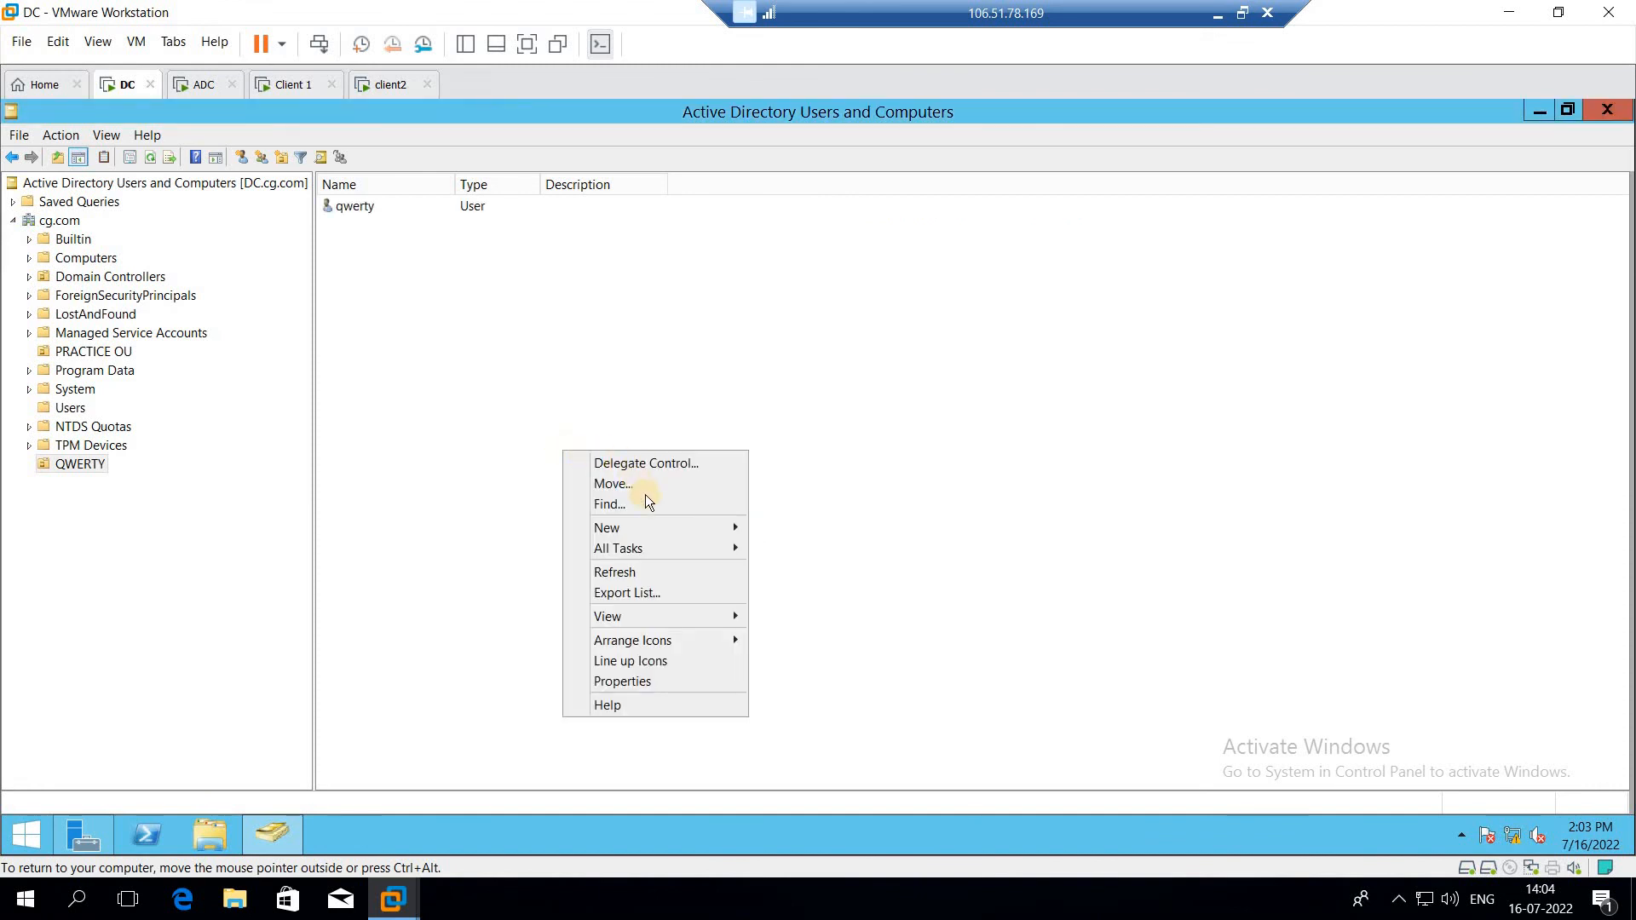
mouse_move(741, 527)
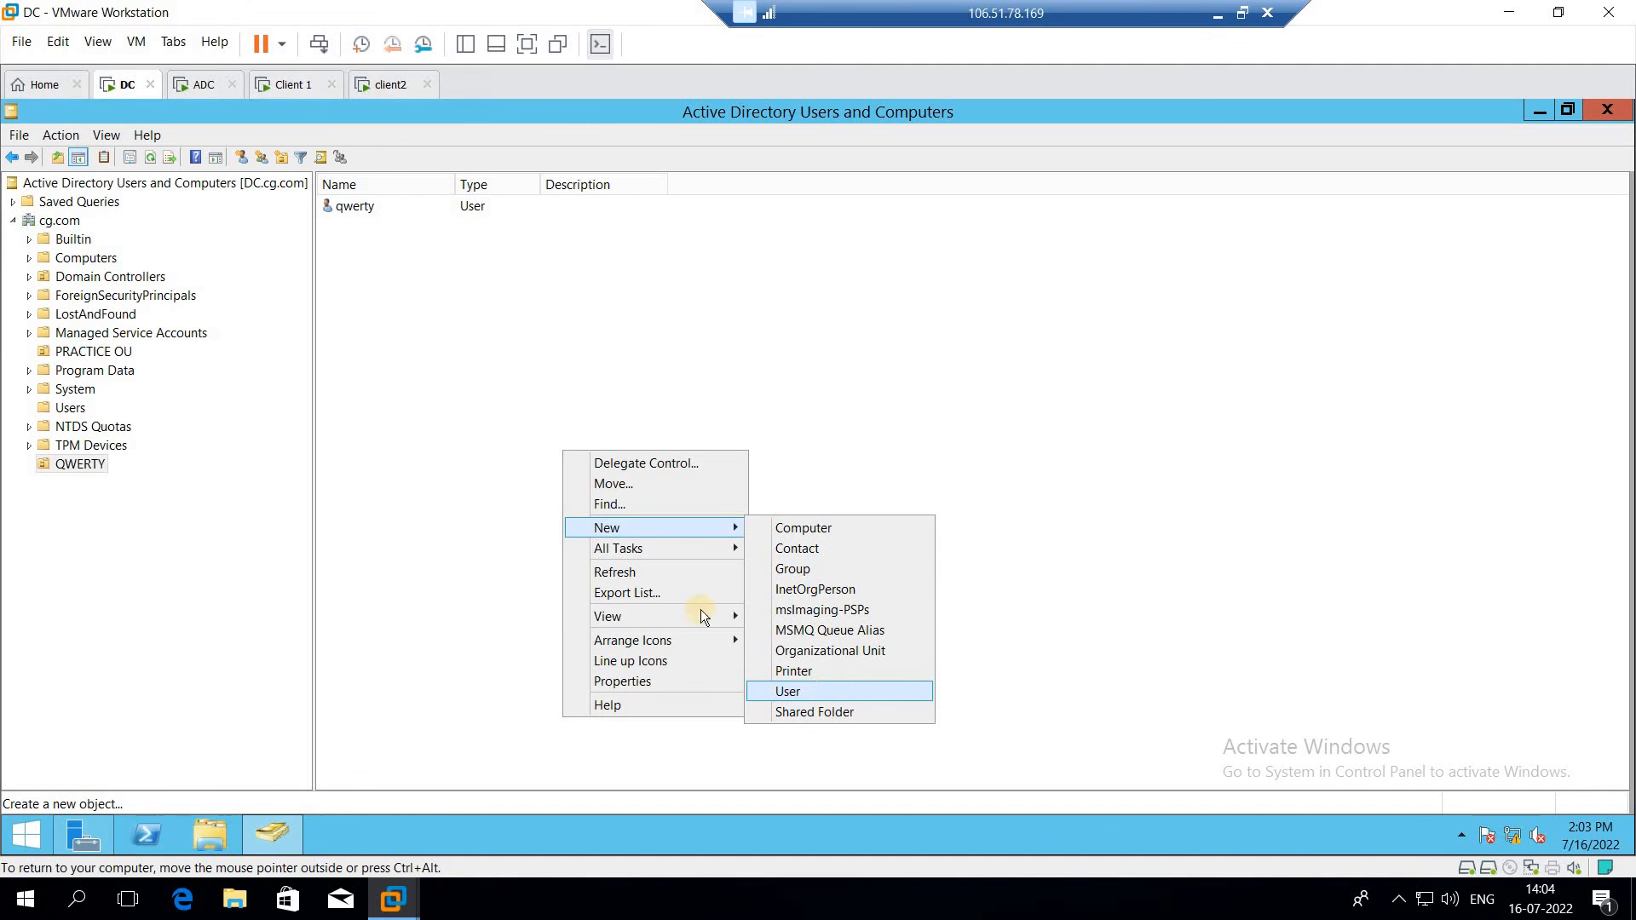
click(65, 404)
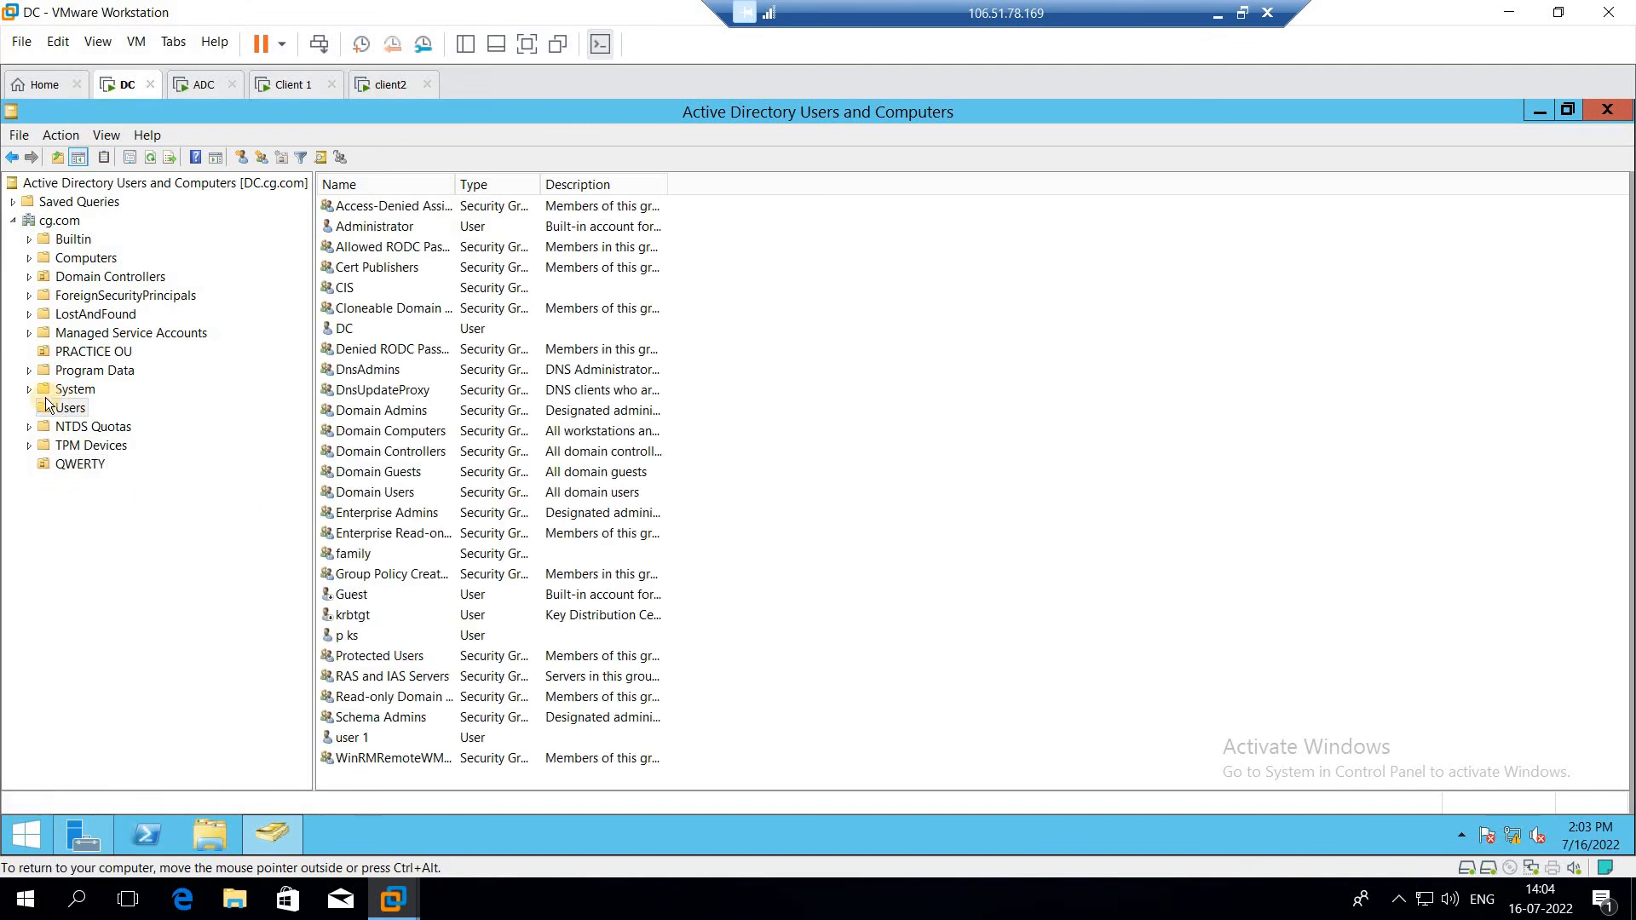
click(100, 466)
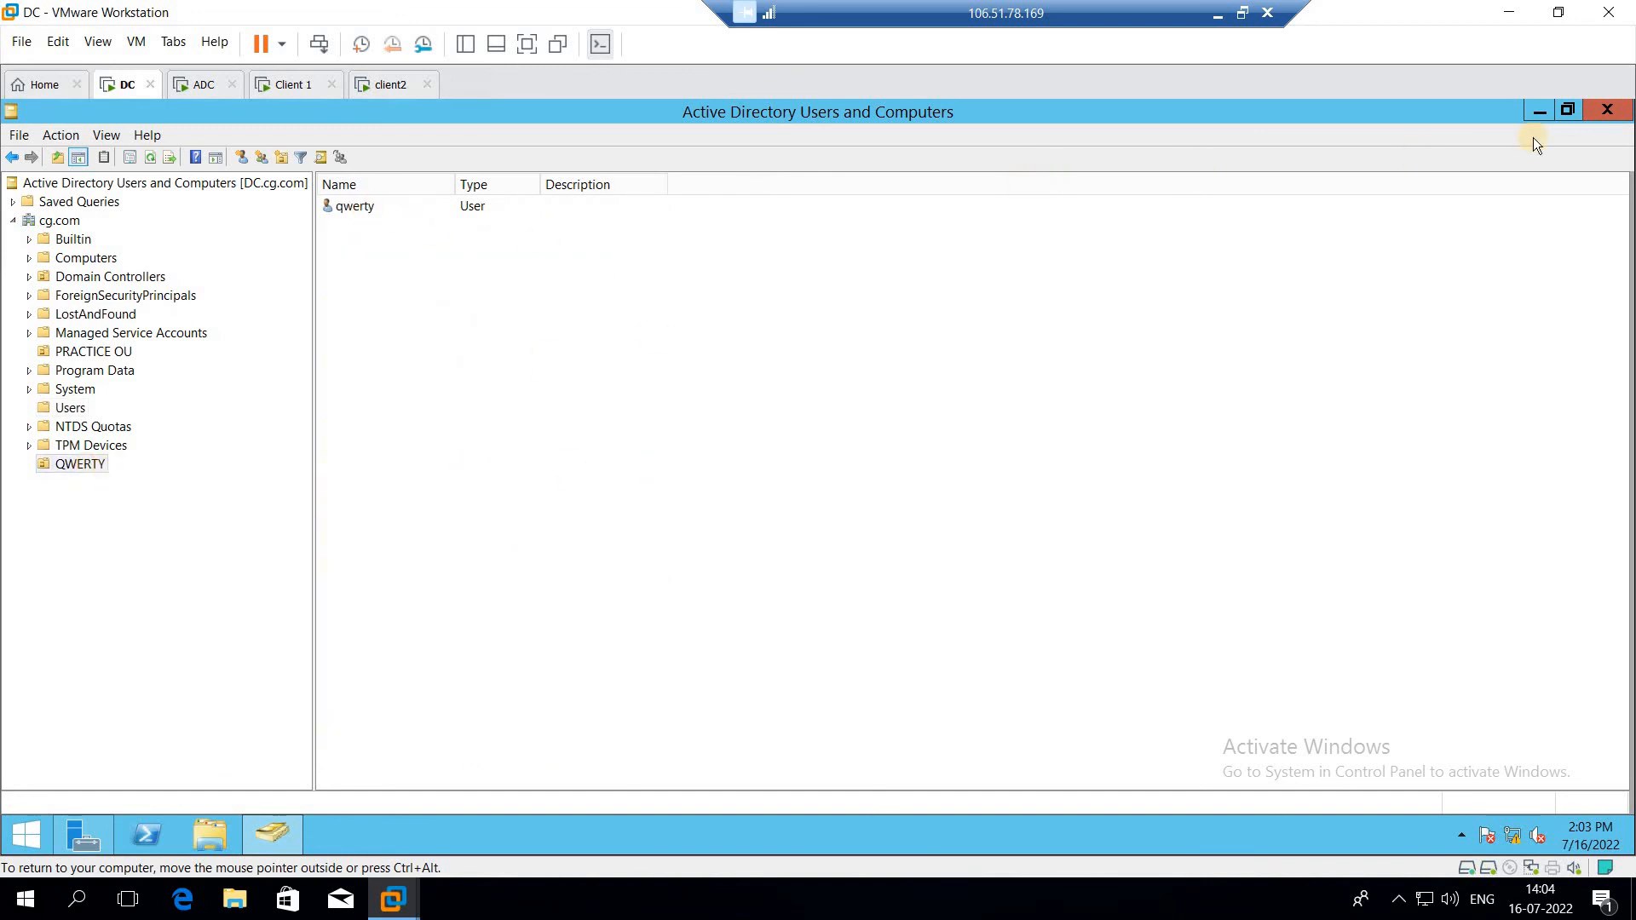
Step: Minimize the console and open Group Policy Management from the Server Manager tools
click(1540, 113)
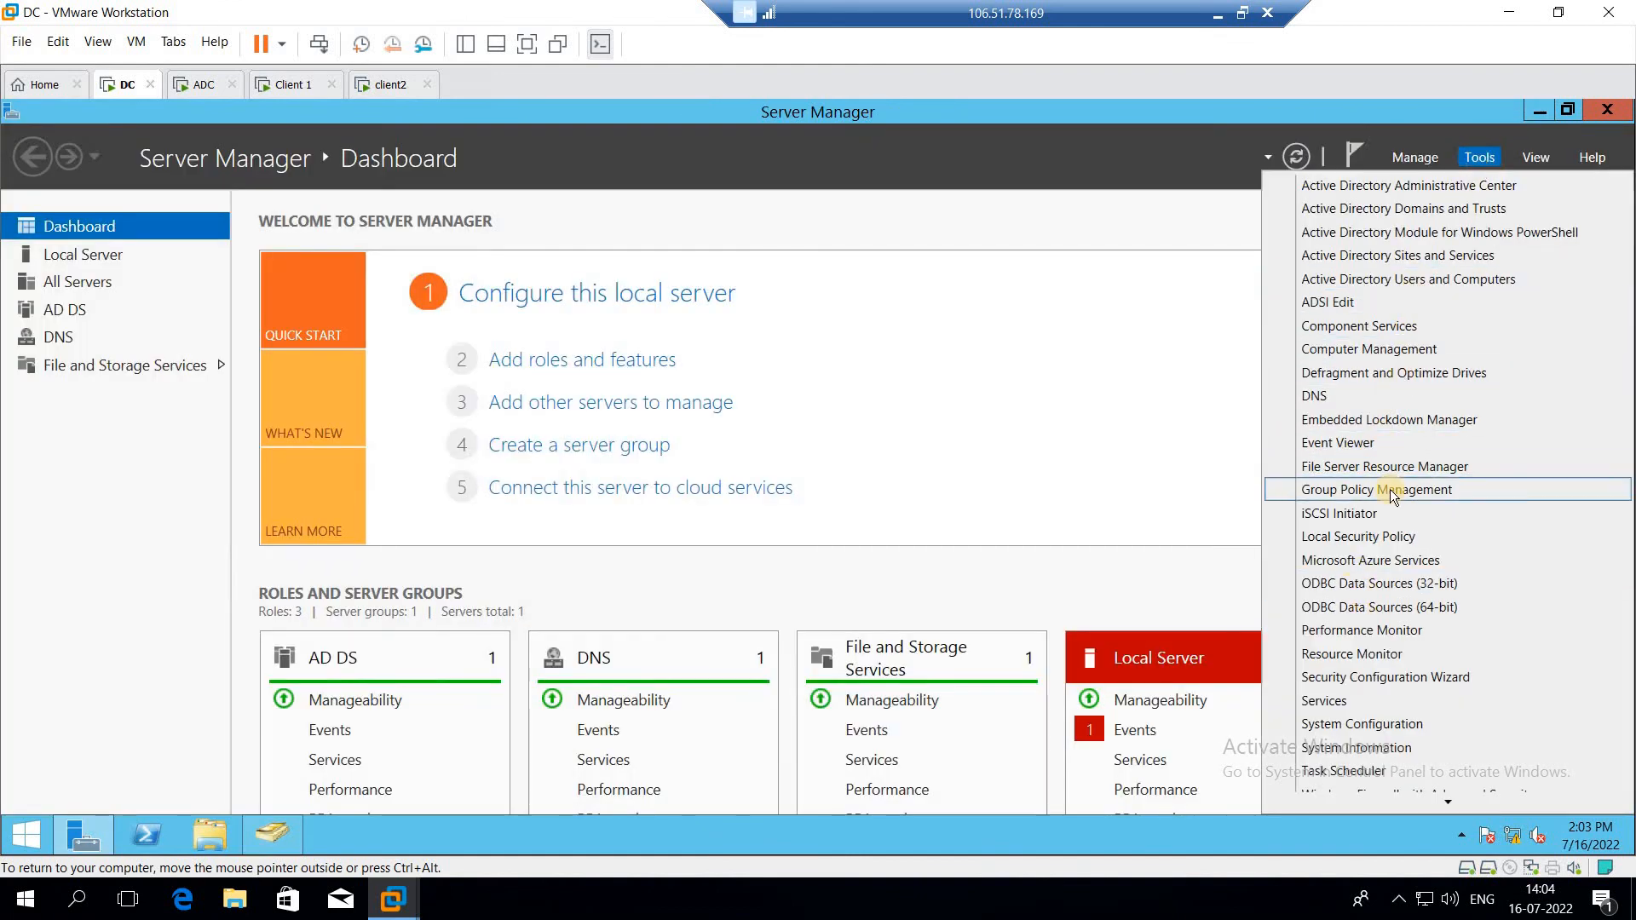
click(1389, 489)
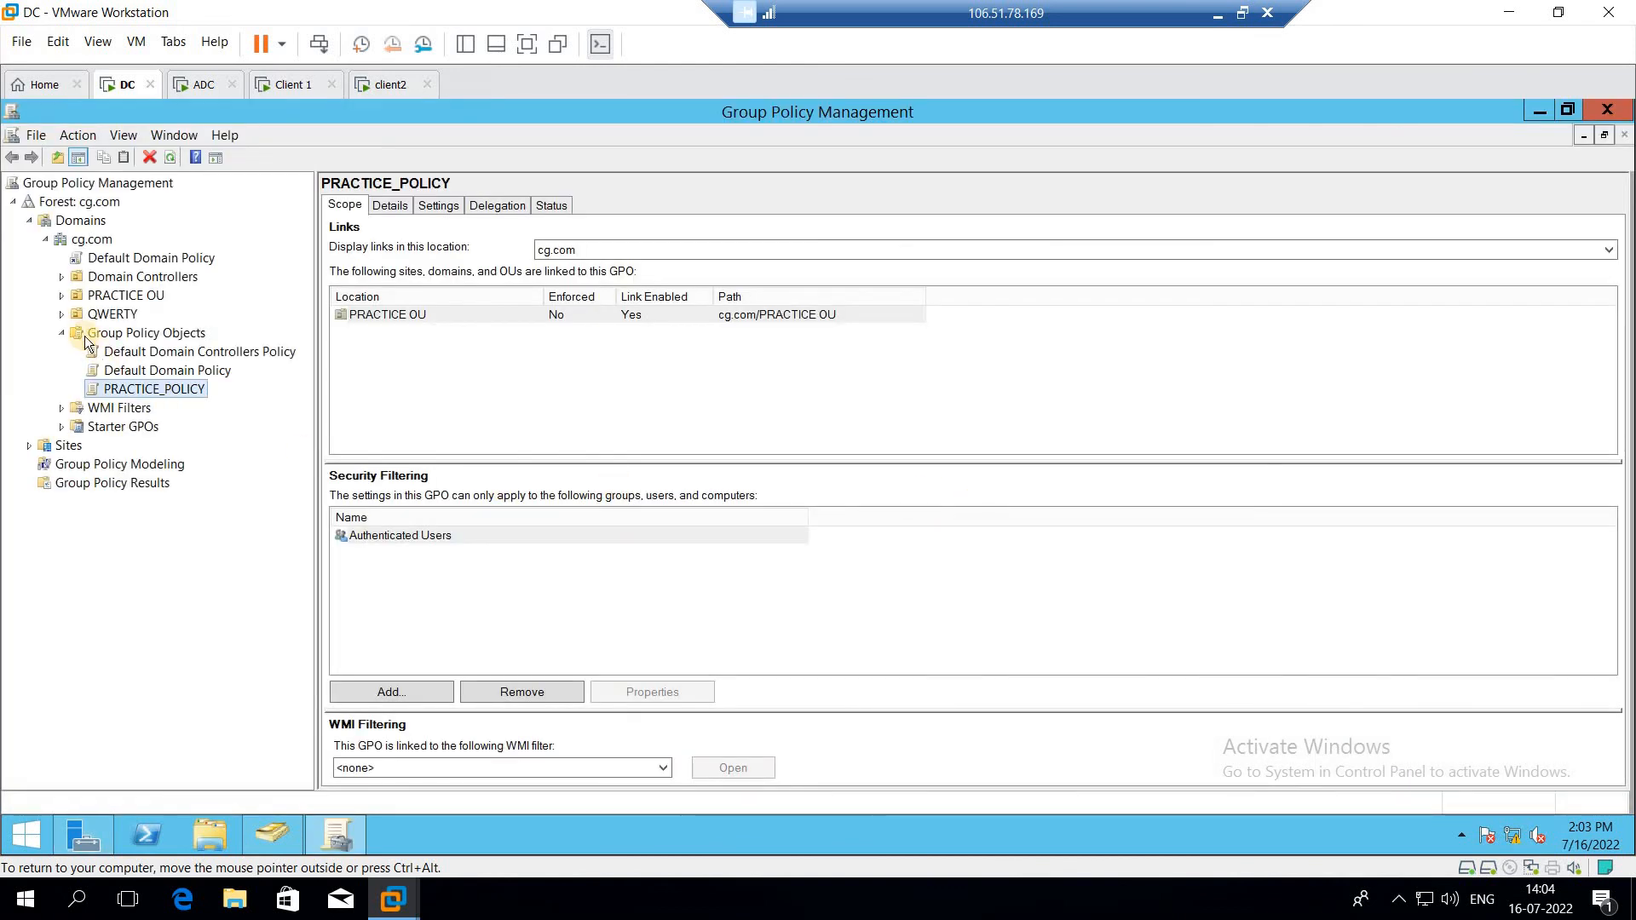
Step: Browse the forest tree, viewing the Group Policy Objects container and the QWERTY organizational unit
click(61, 333)
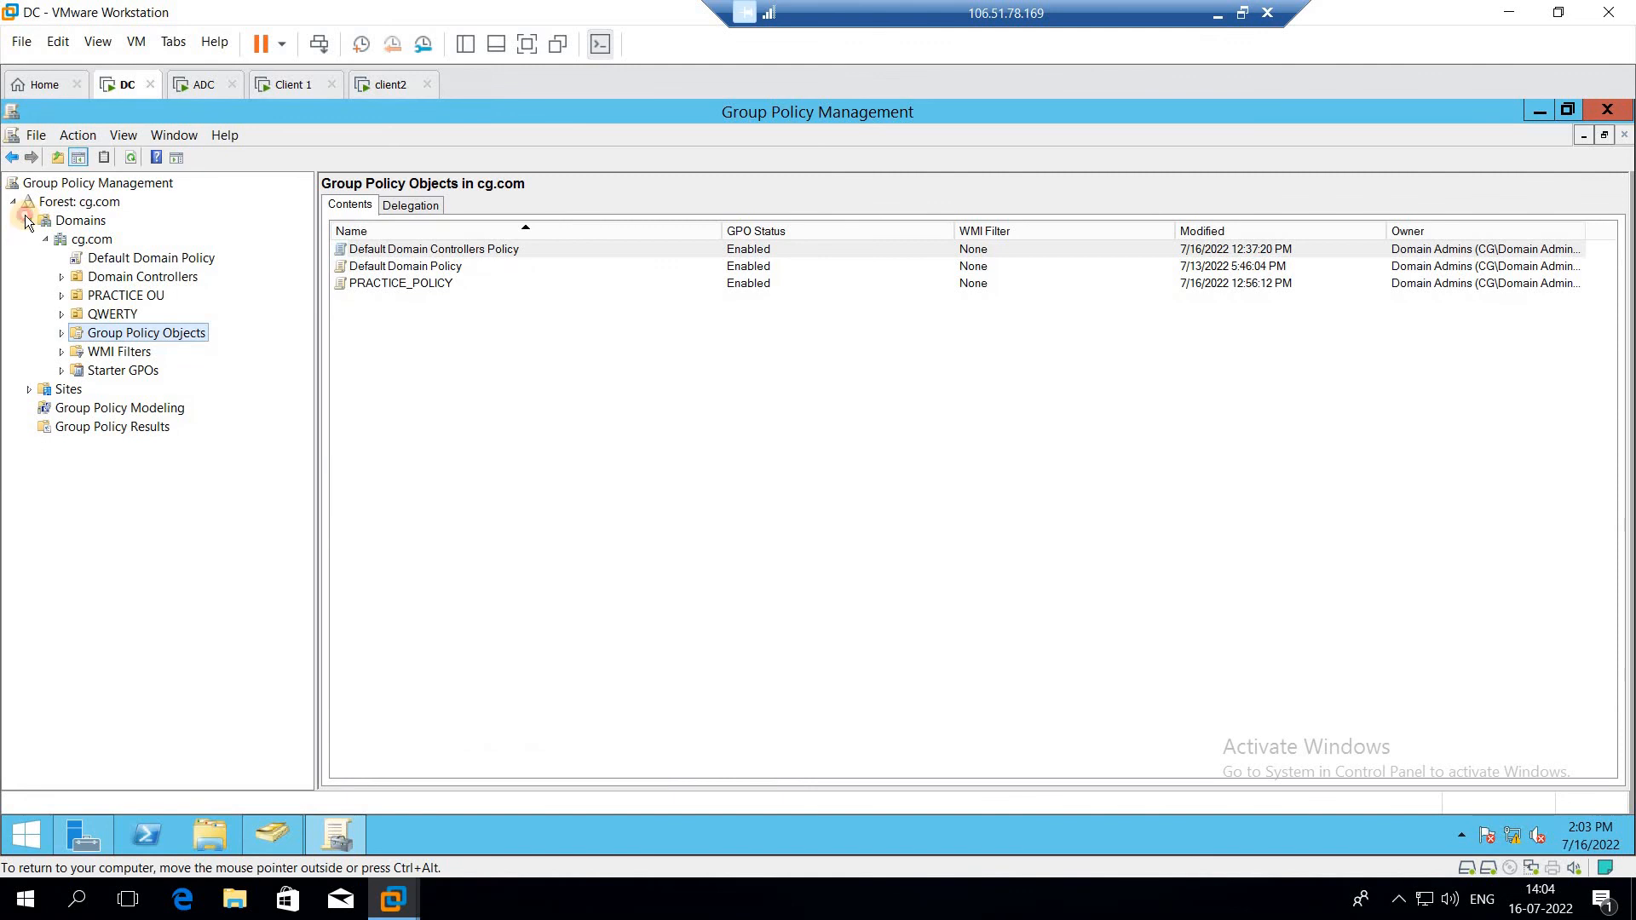
click(29, 221)
click(12, 202)
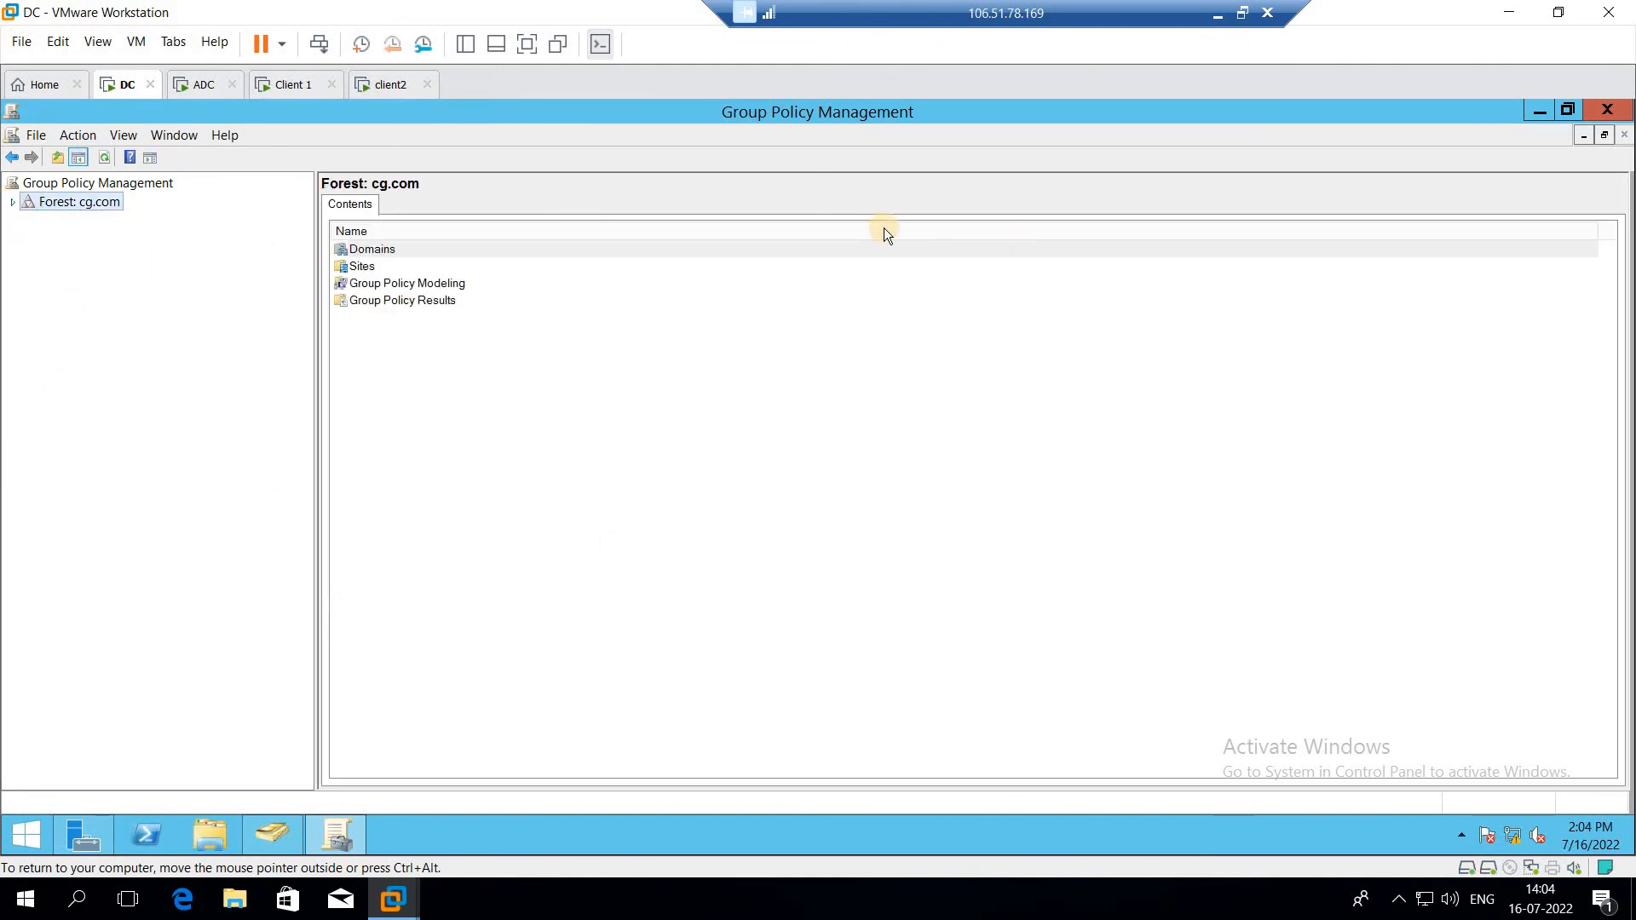
click(13, 202)
click(28, 221)
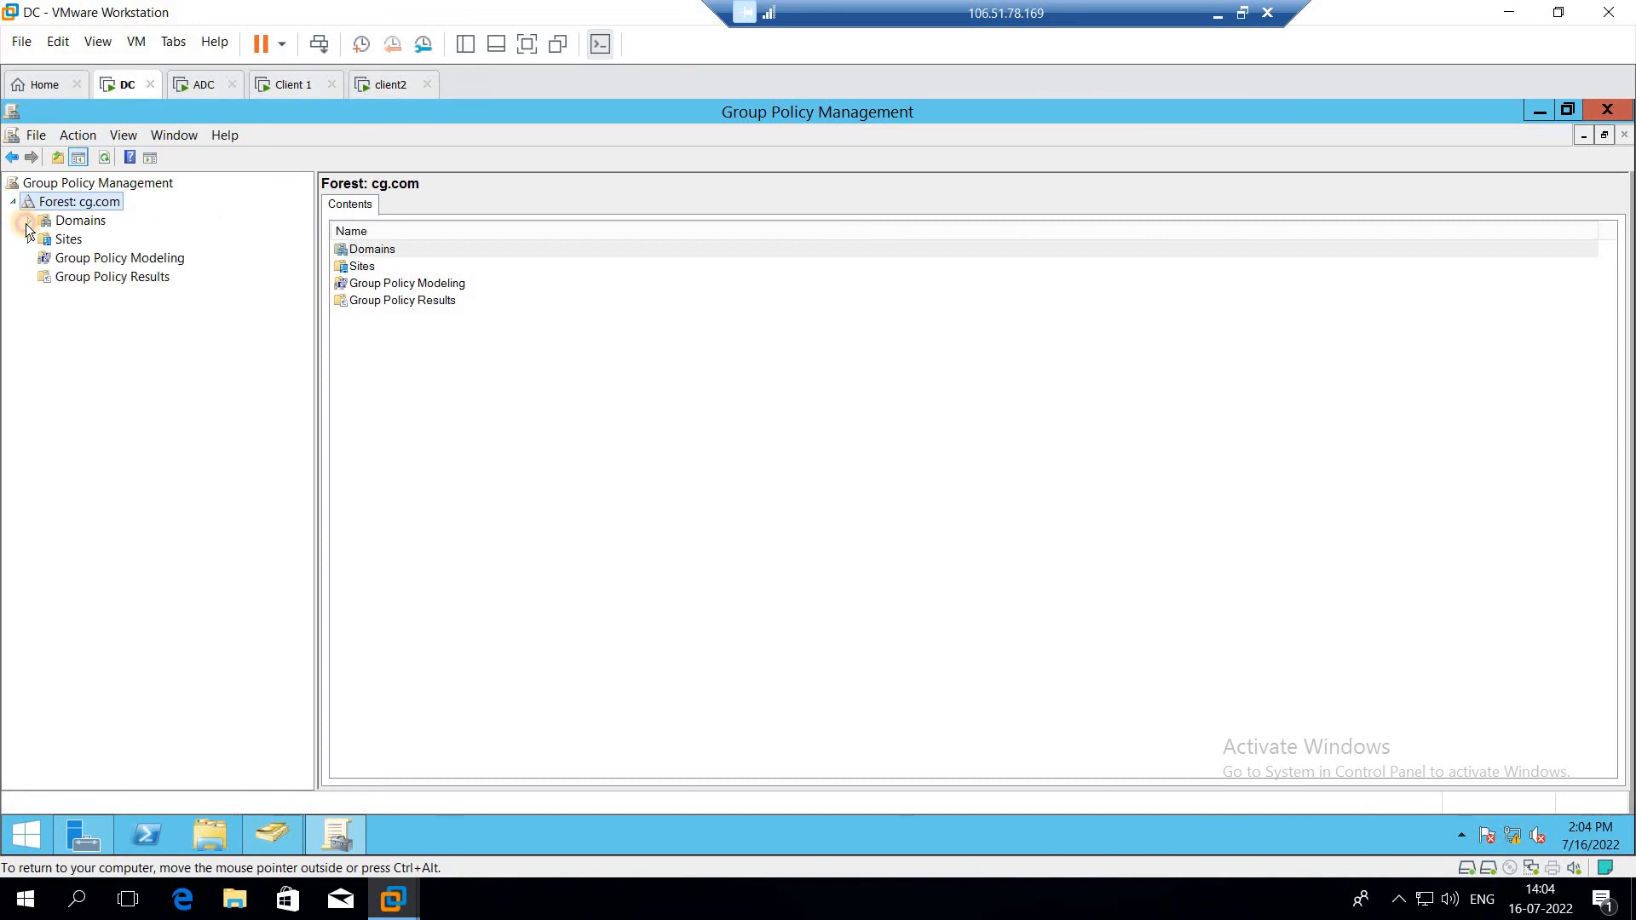
click(45, 239)
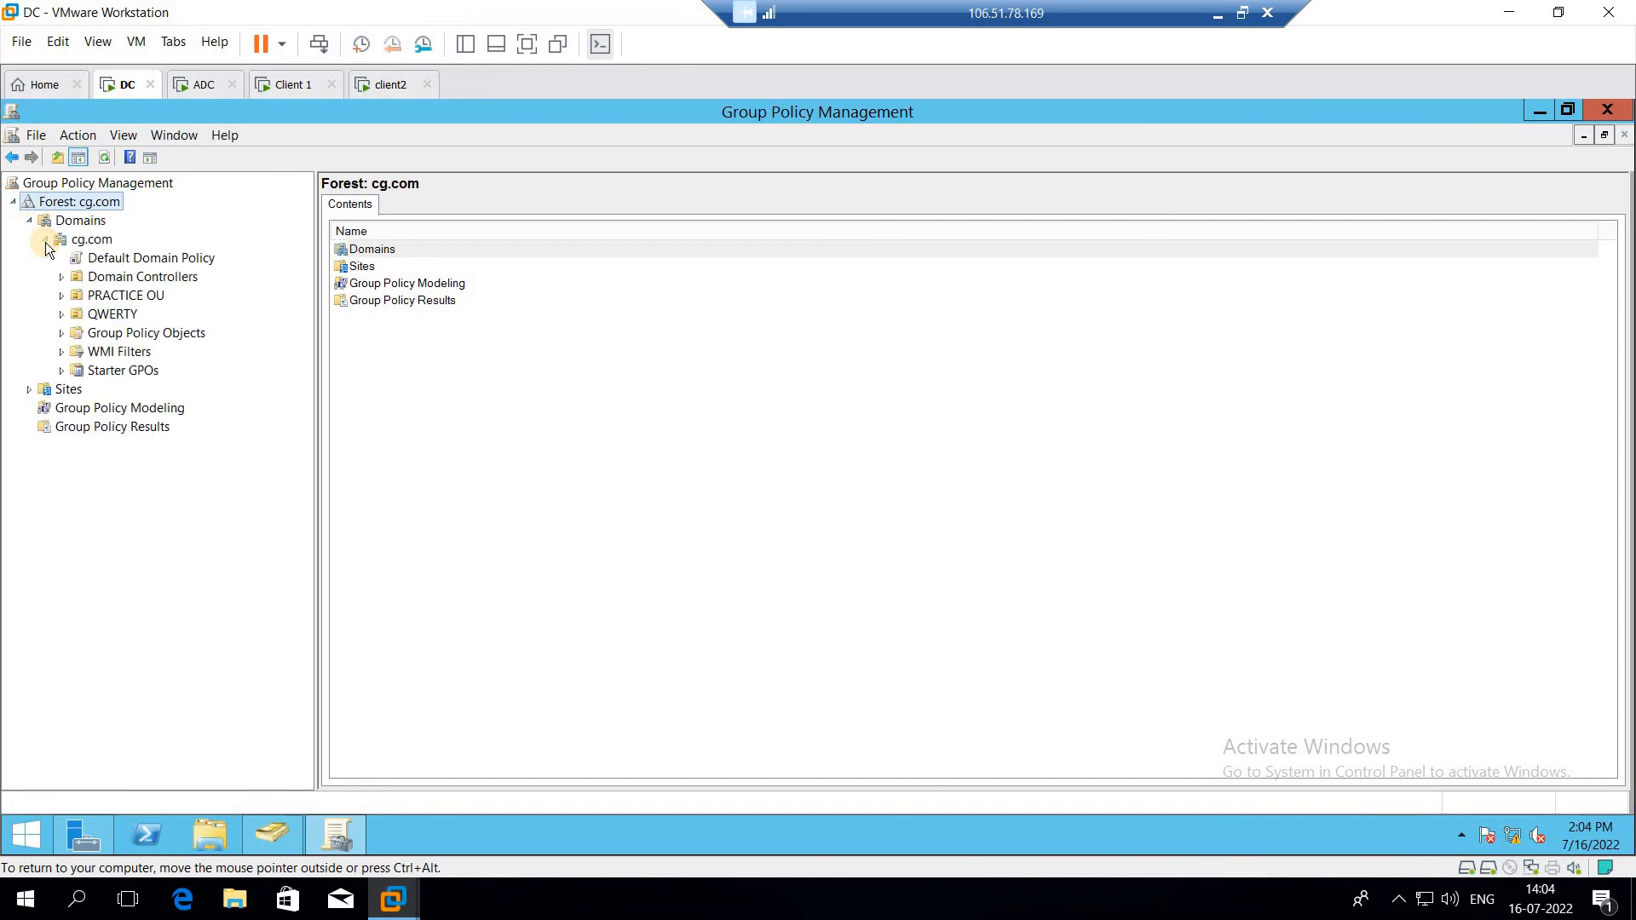
click(97, 339)
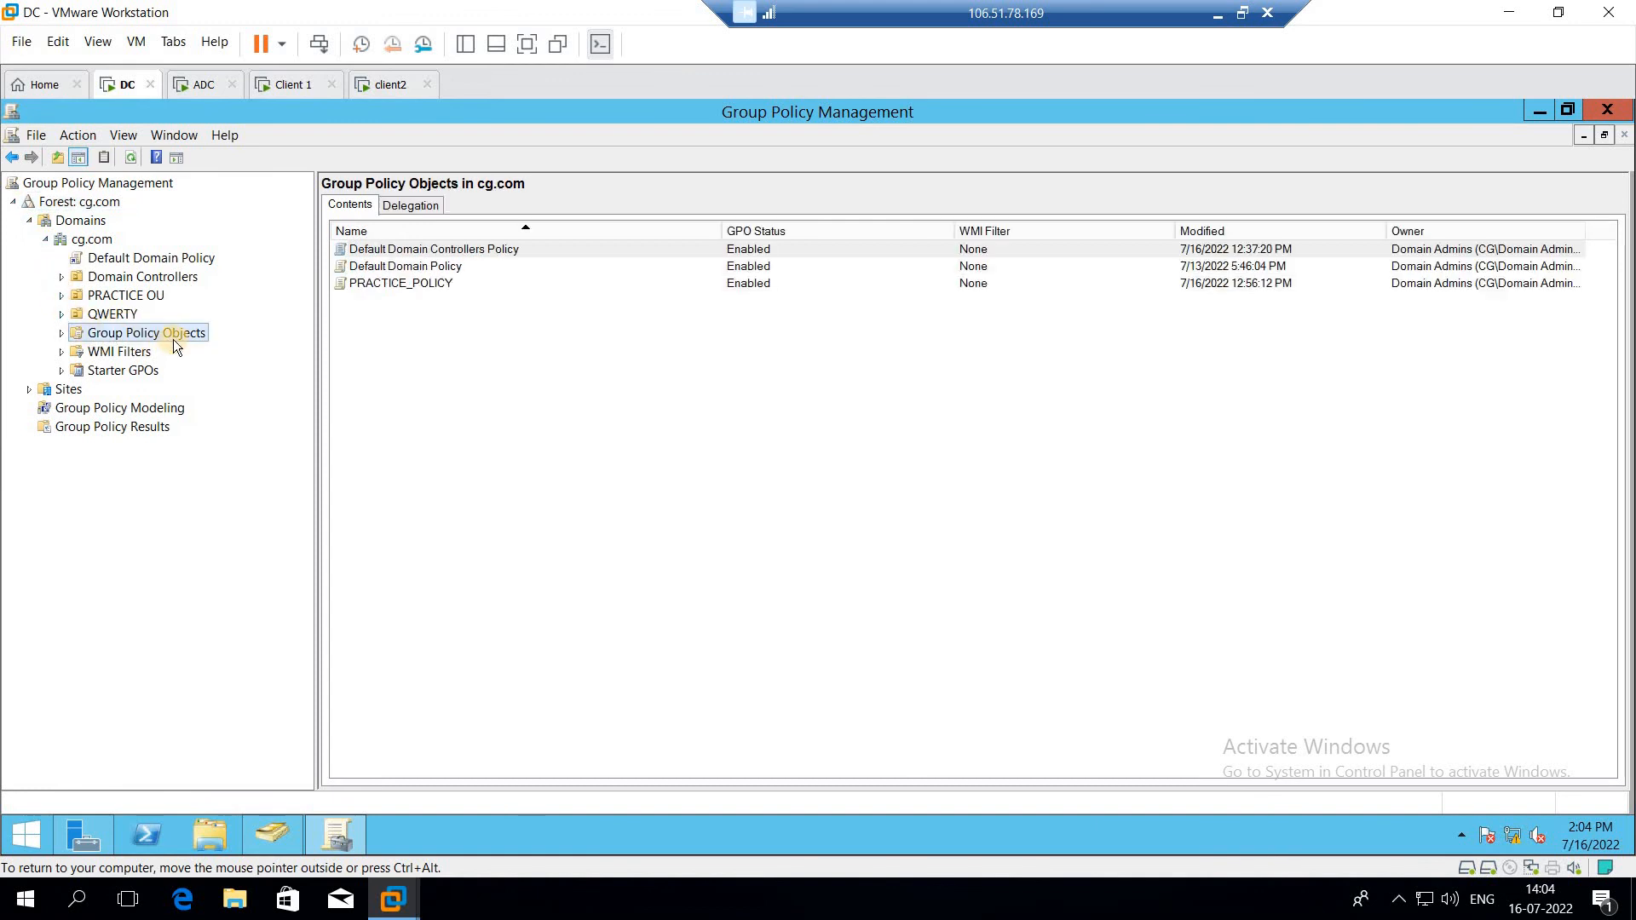
click(125, 318)
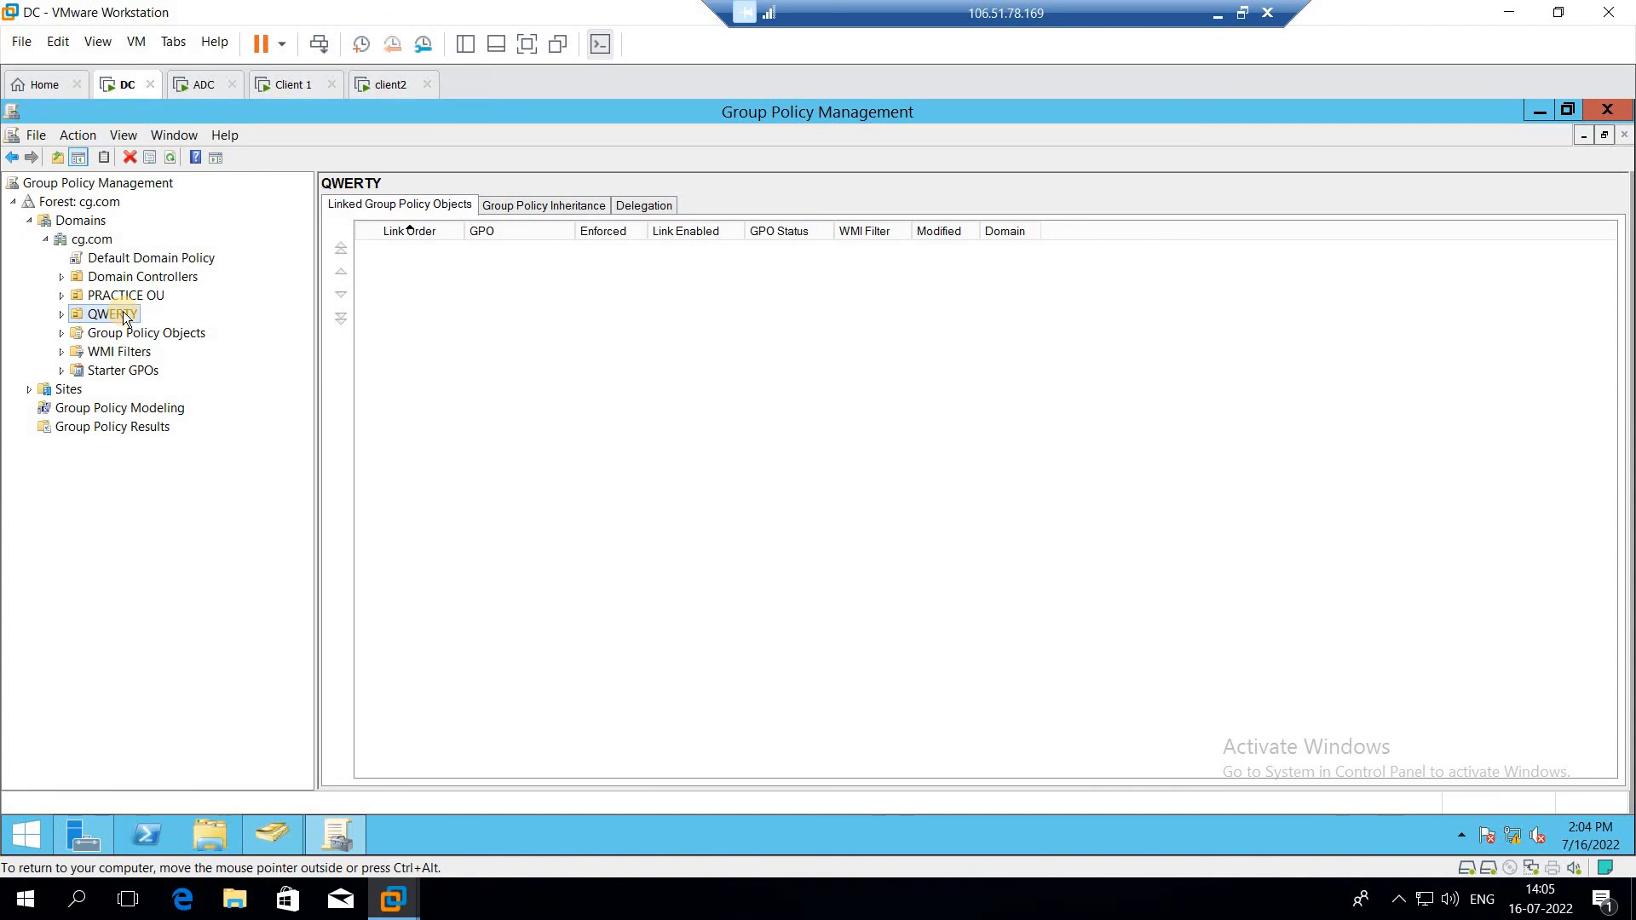
click(141, 336)
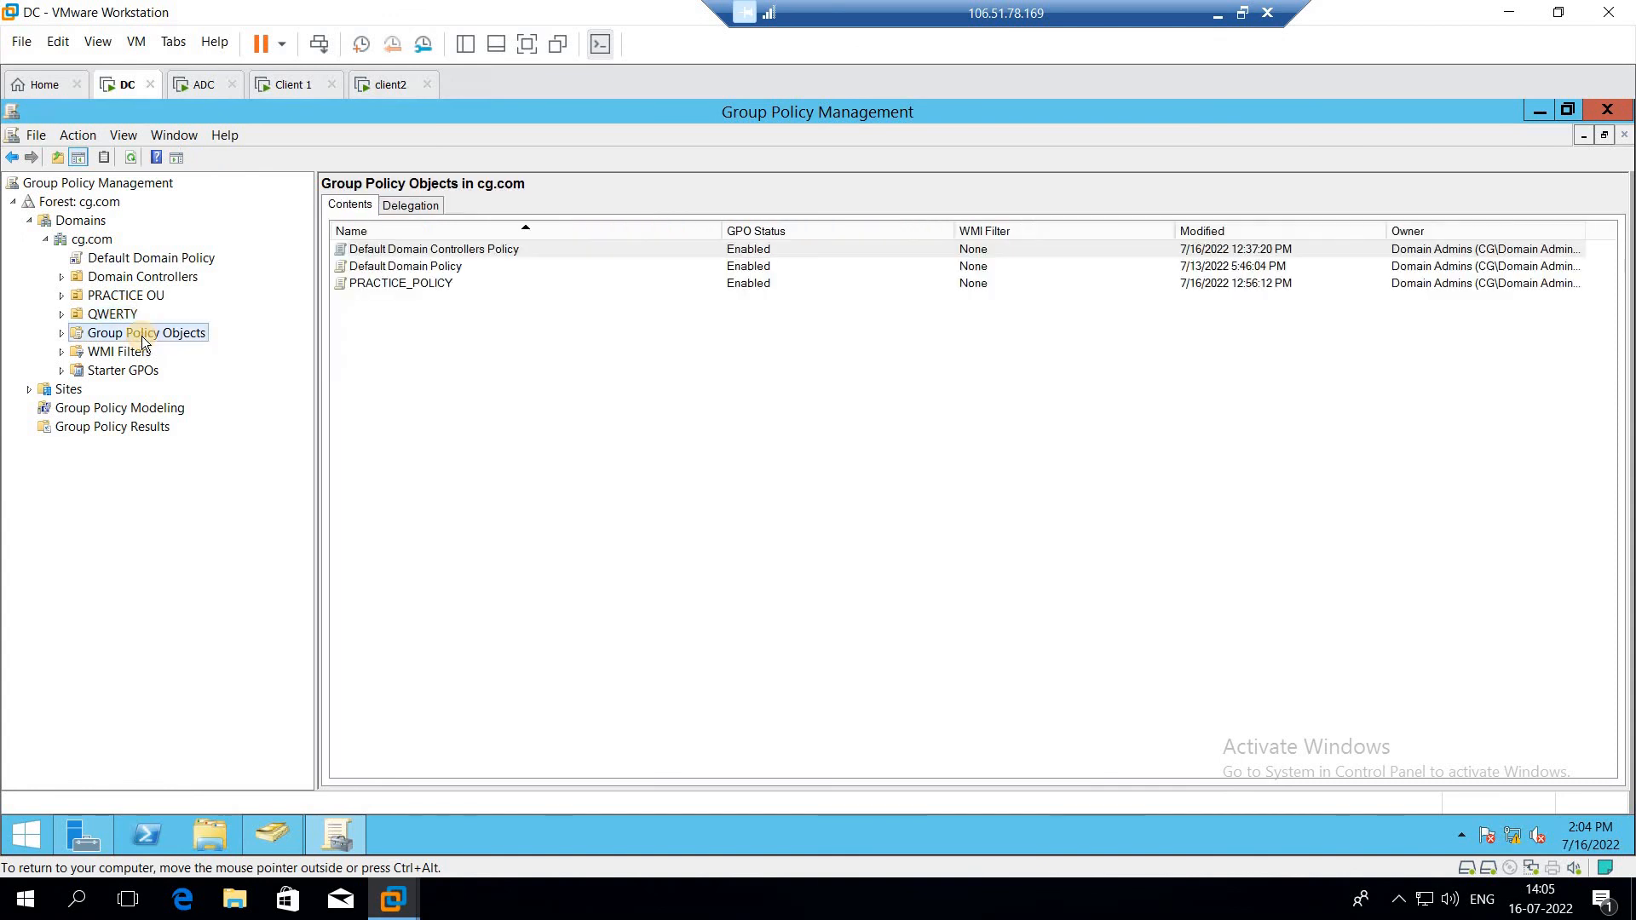
Step: Create a new Group Policy Object named RCClockWall in the domain's Group Policy Objects container
right_click(142, 336)
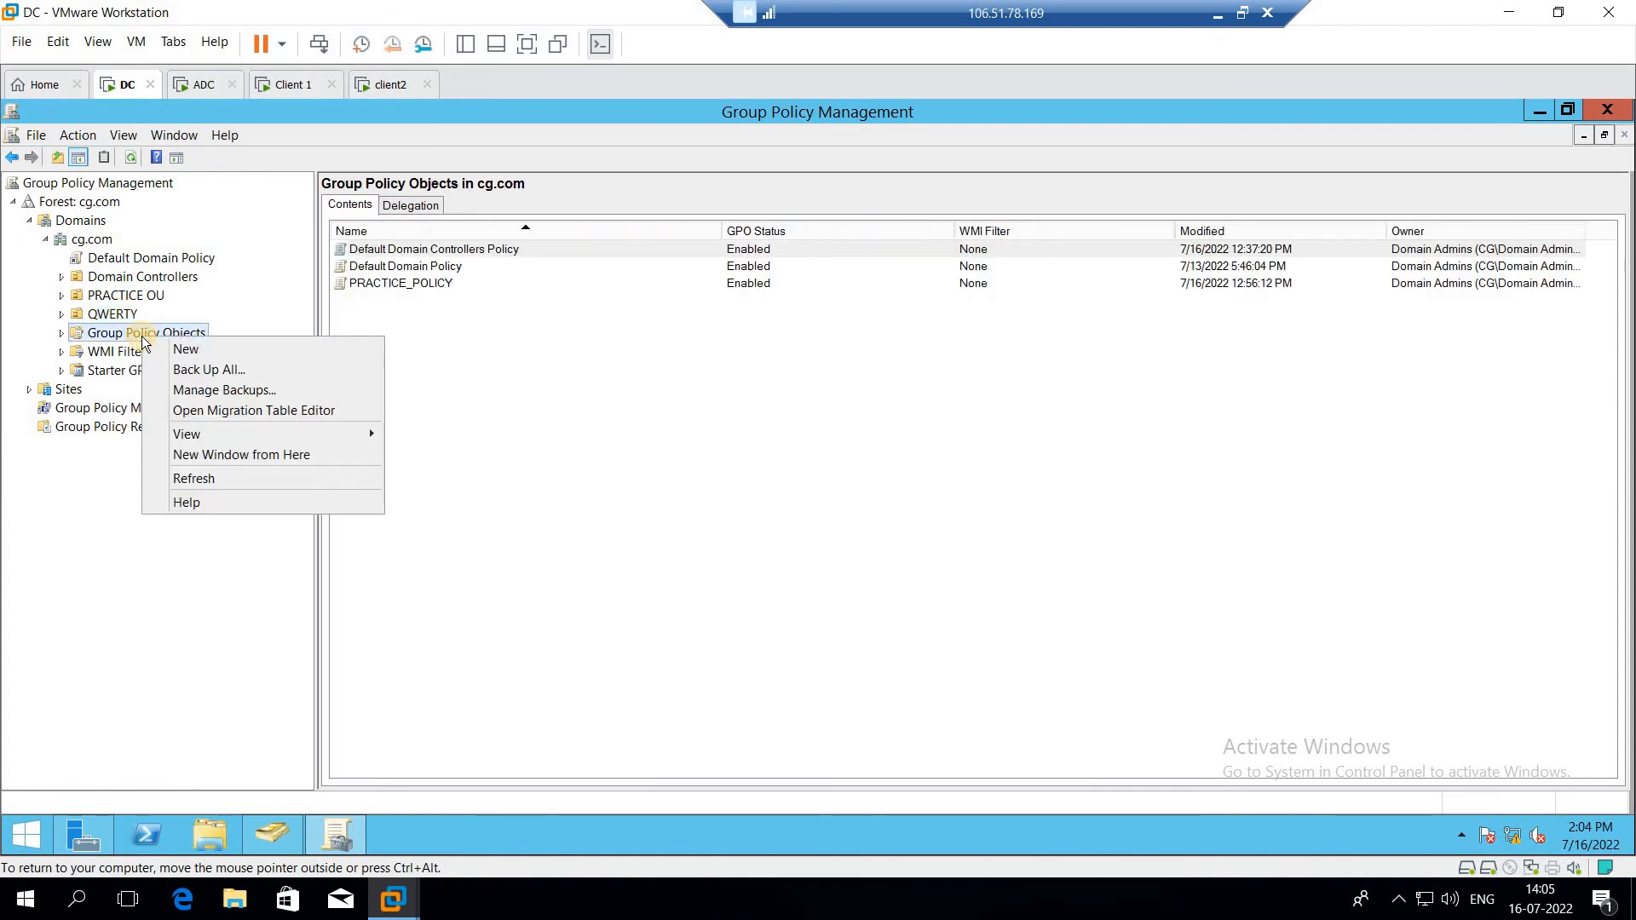
click(238, 356)
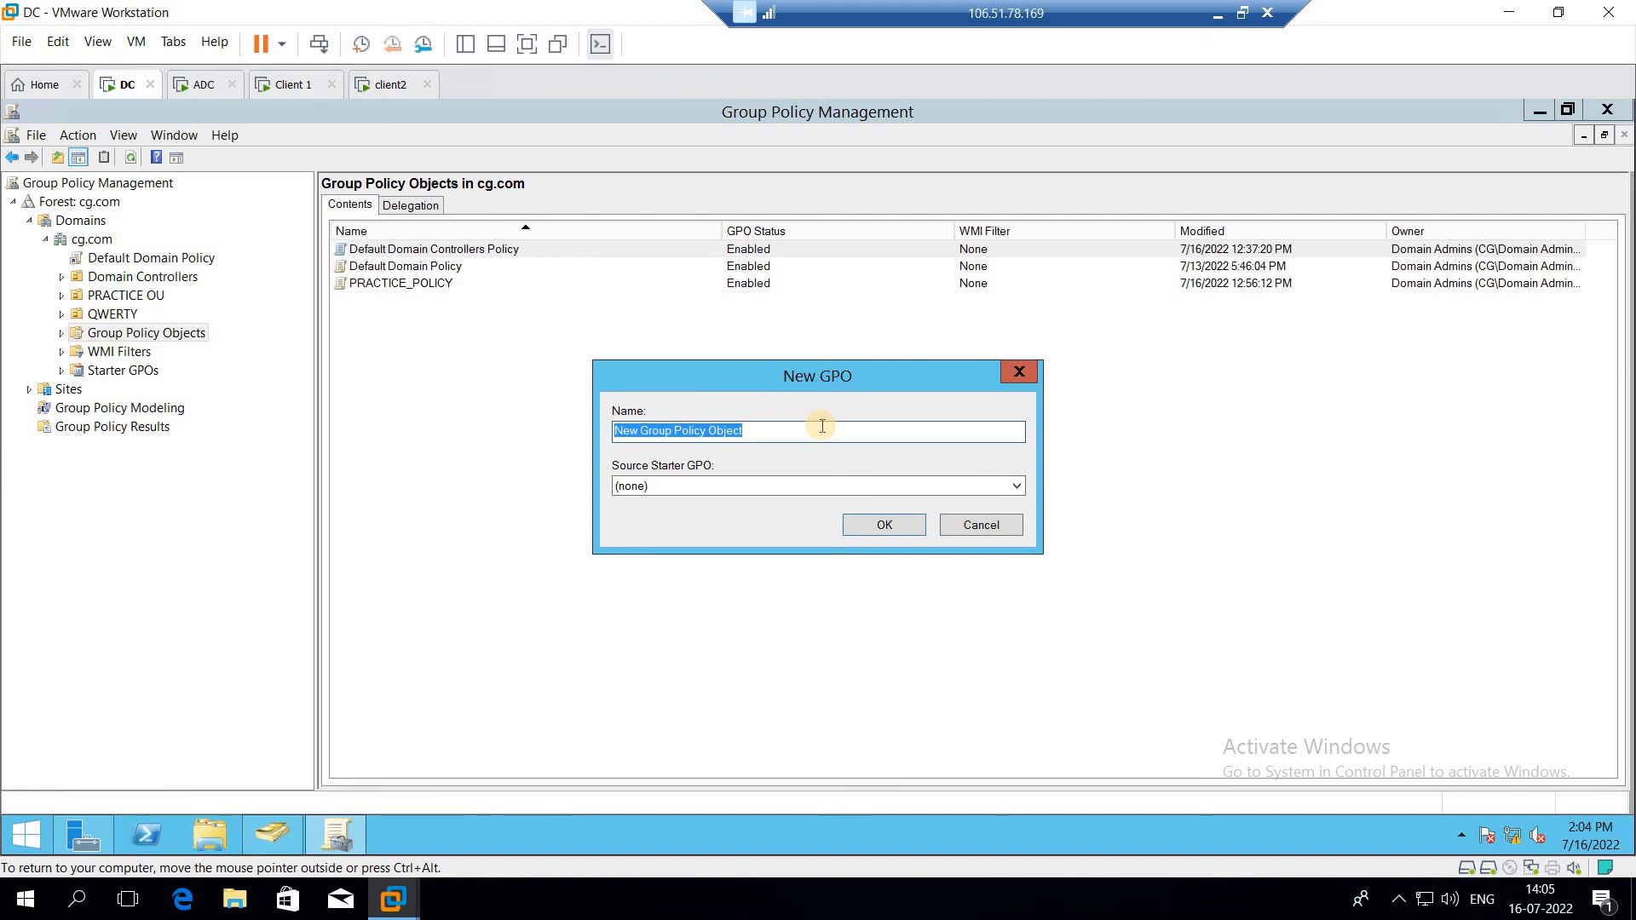
text(RC)
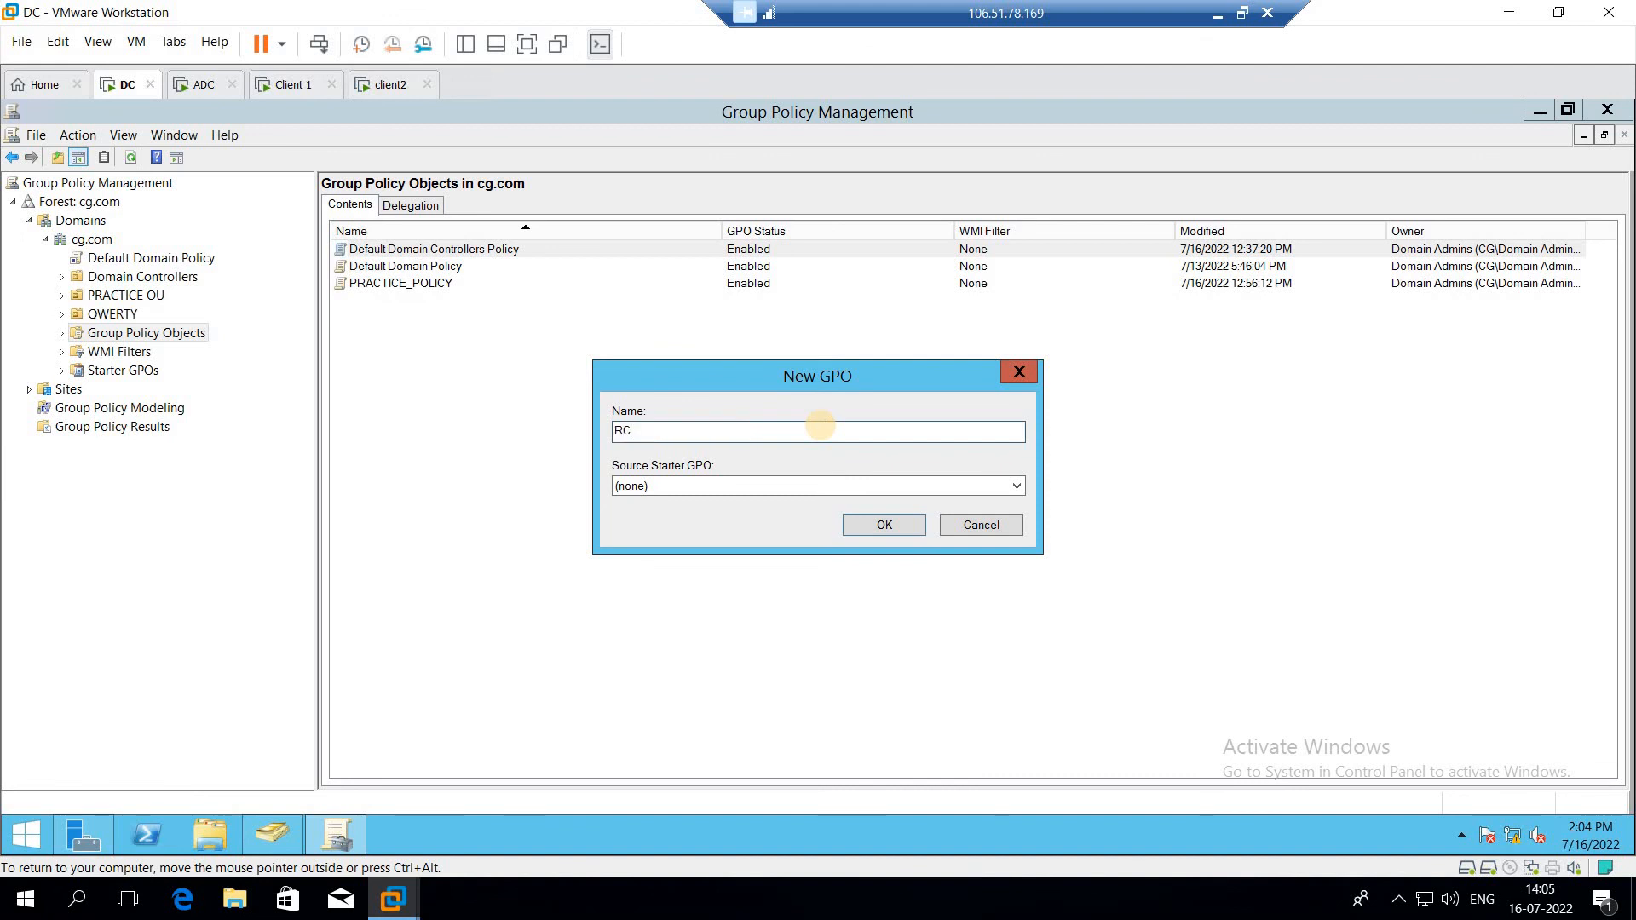
text(CESS)
key(BackSpace)
key(BackSpace)
key(BackSpace)
text(lockWall)
click(876, 533)
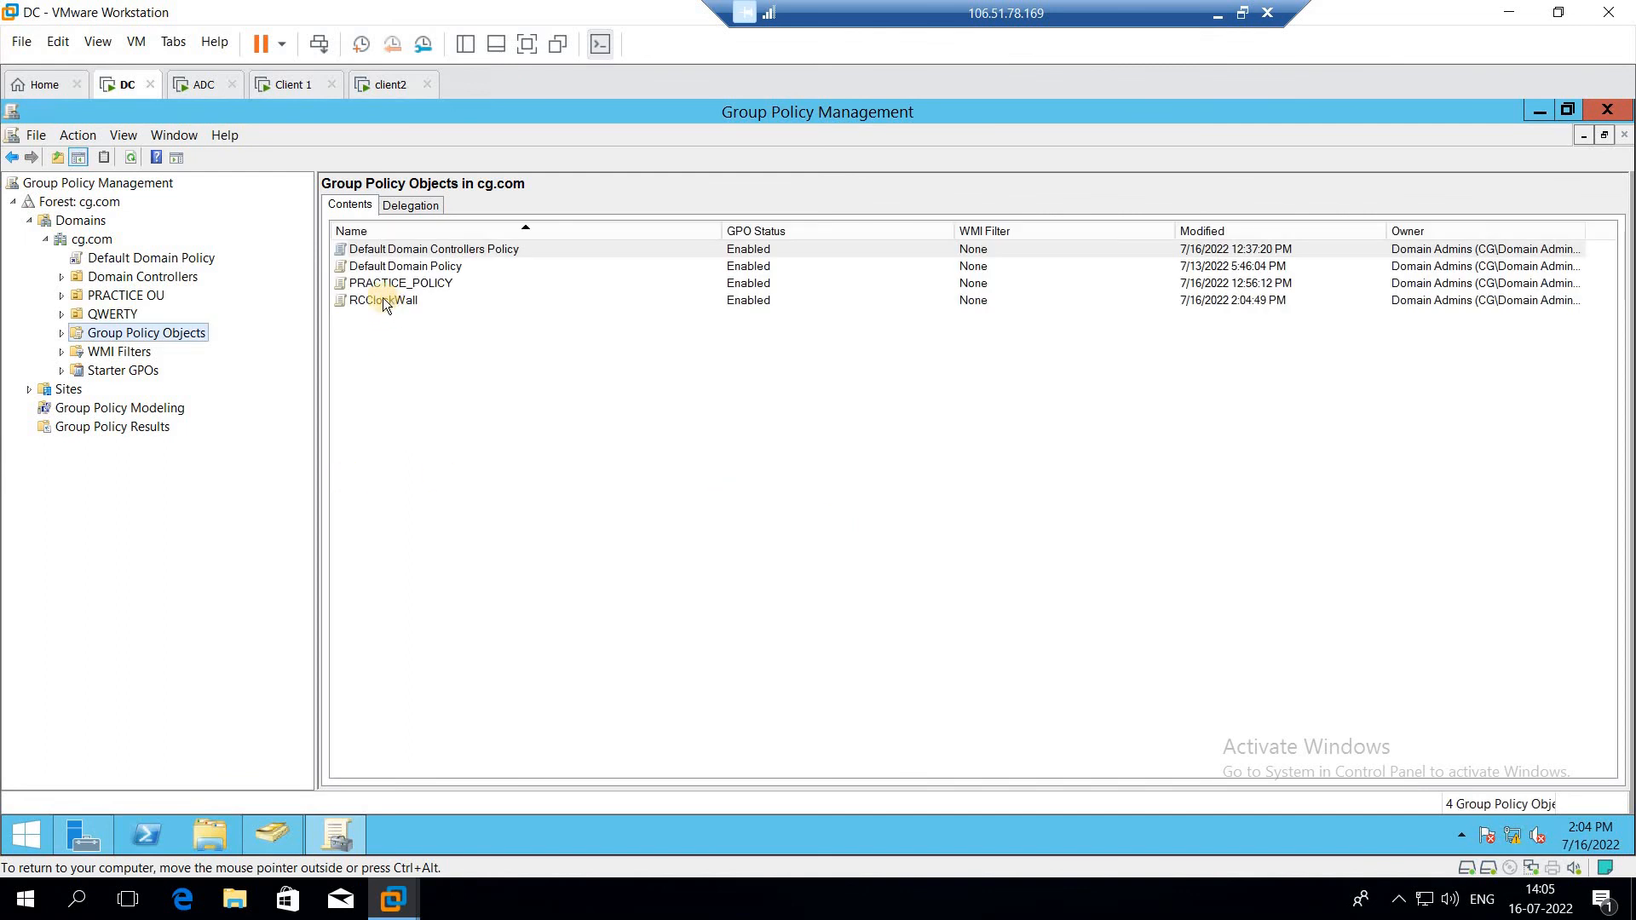
click(360, 298)
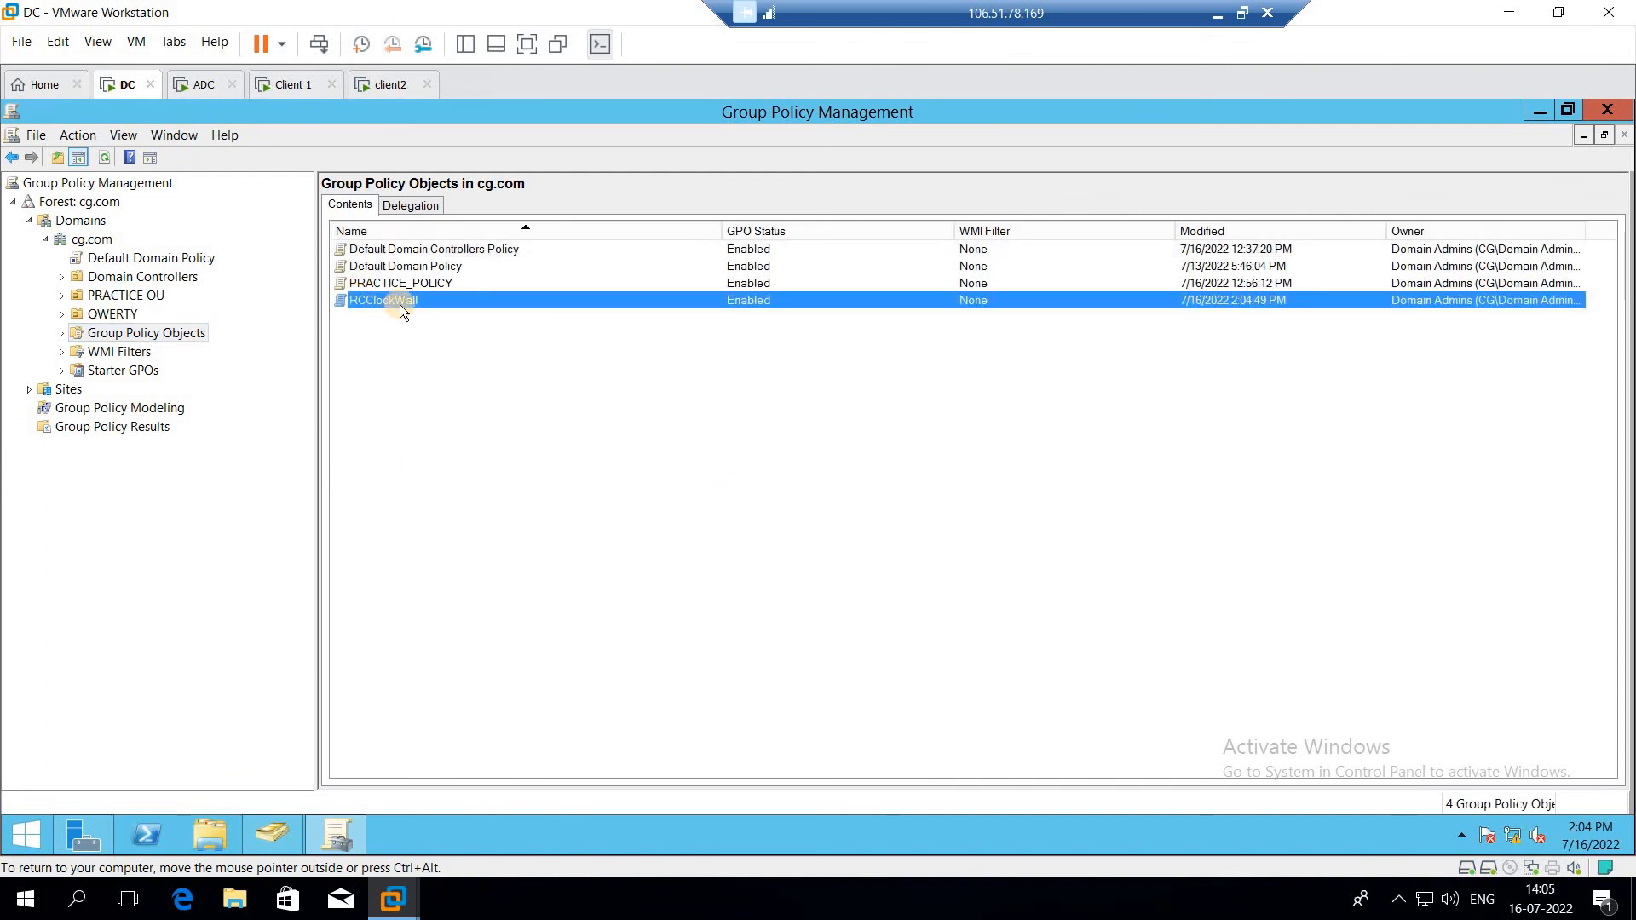
click(160, 334)
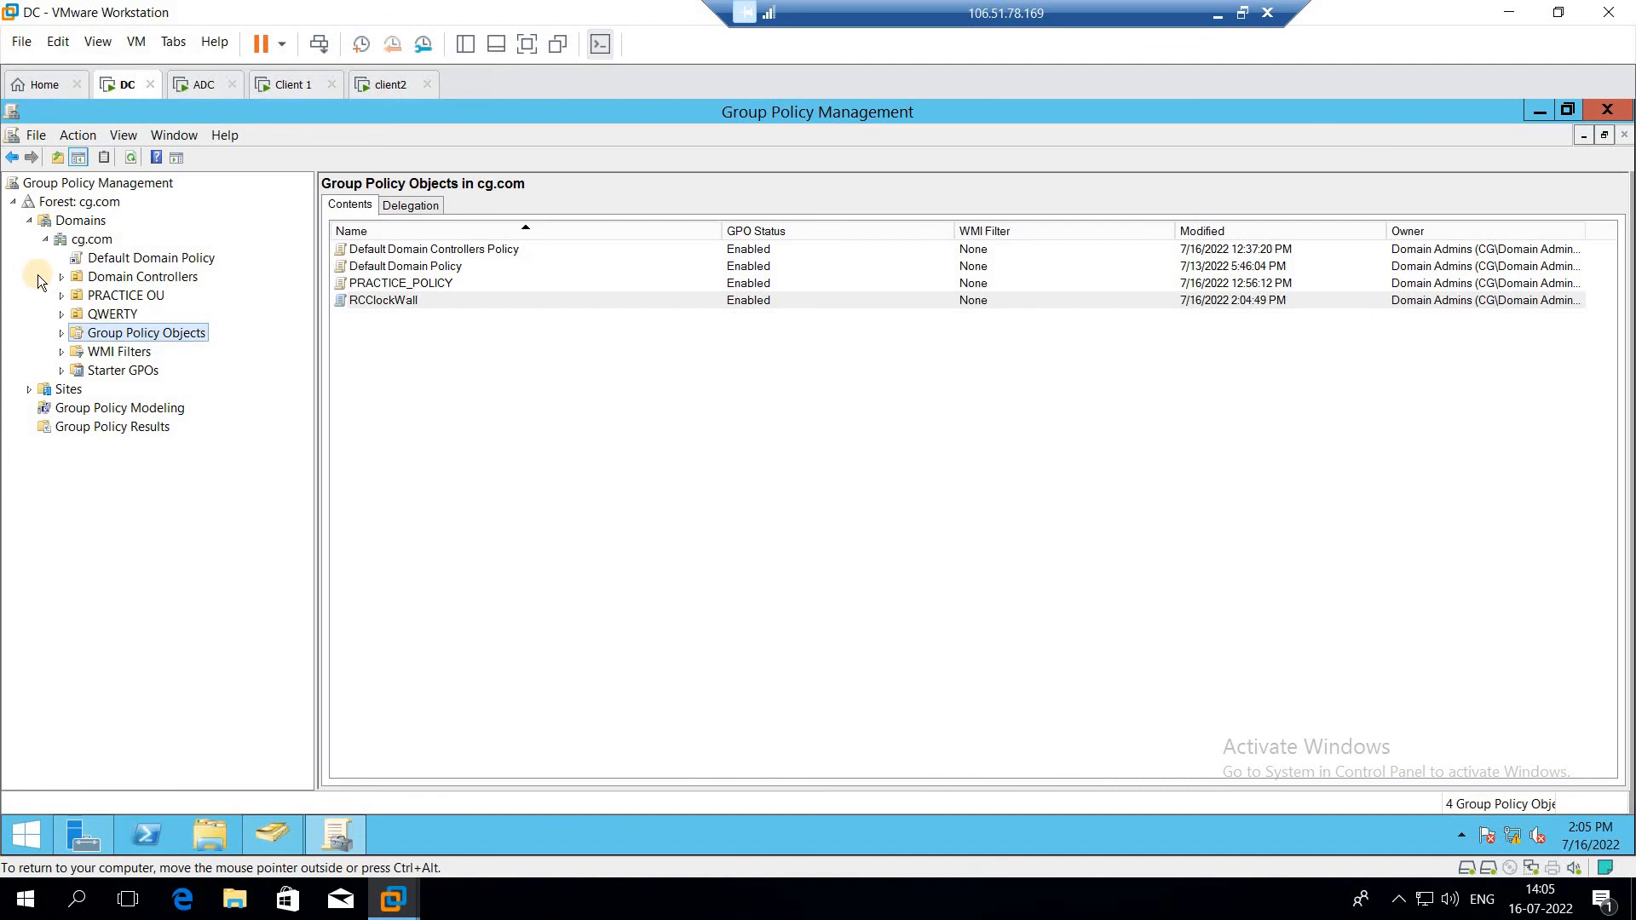
click(47, 239)
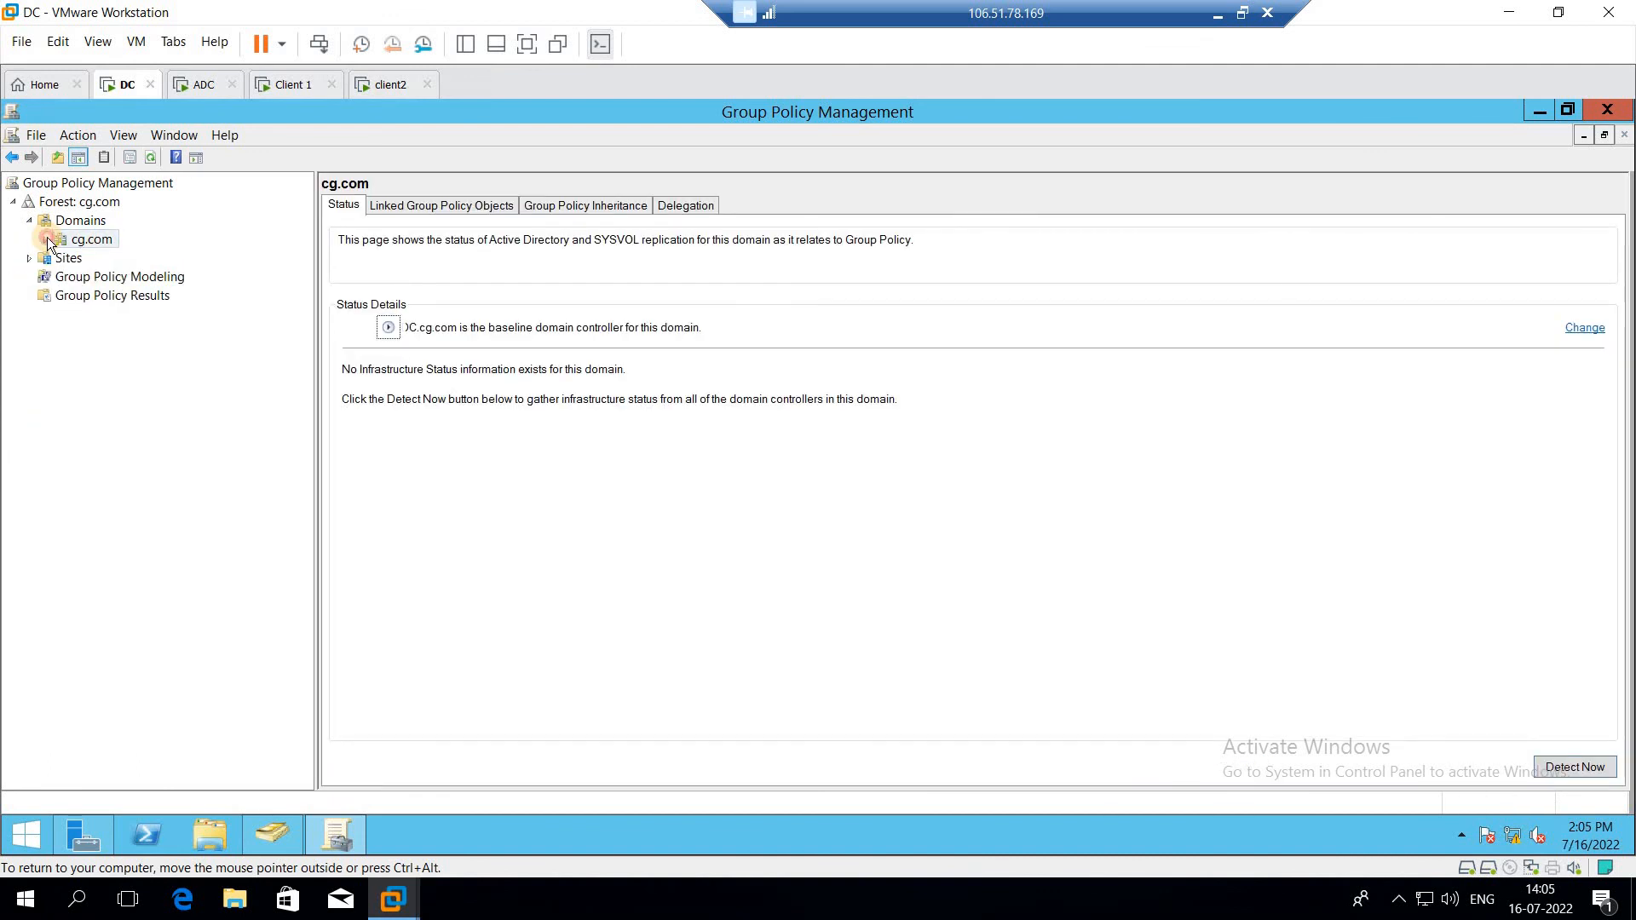
click(47, 239)
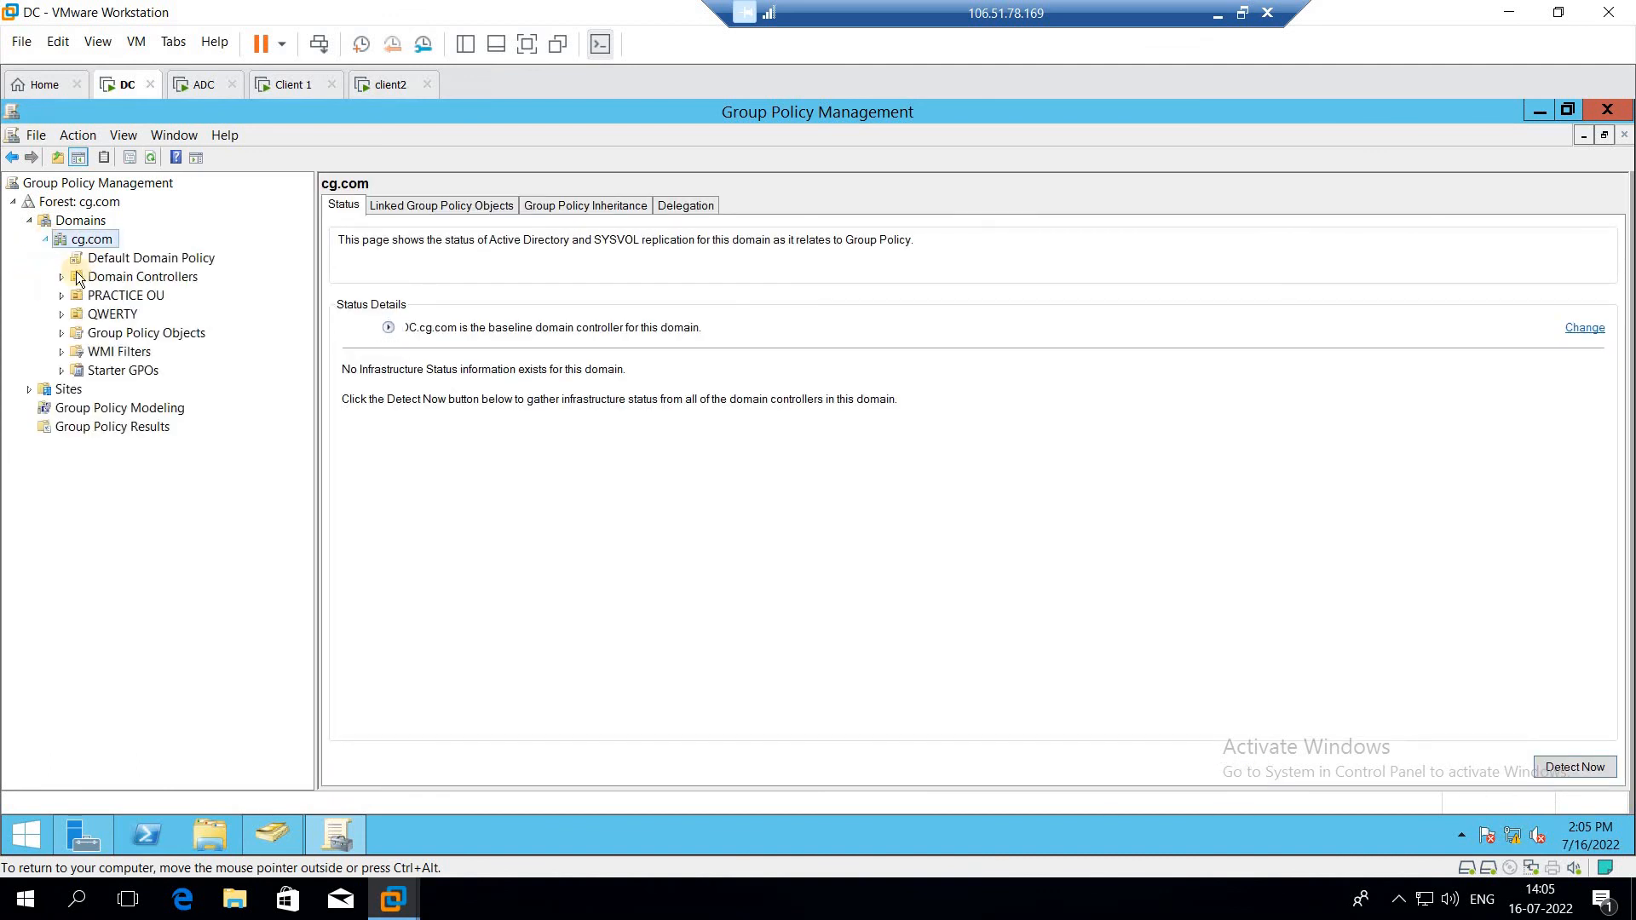
right_click(116, 335)
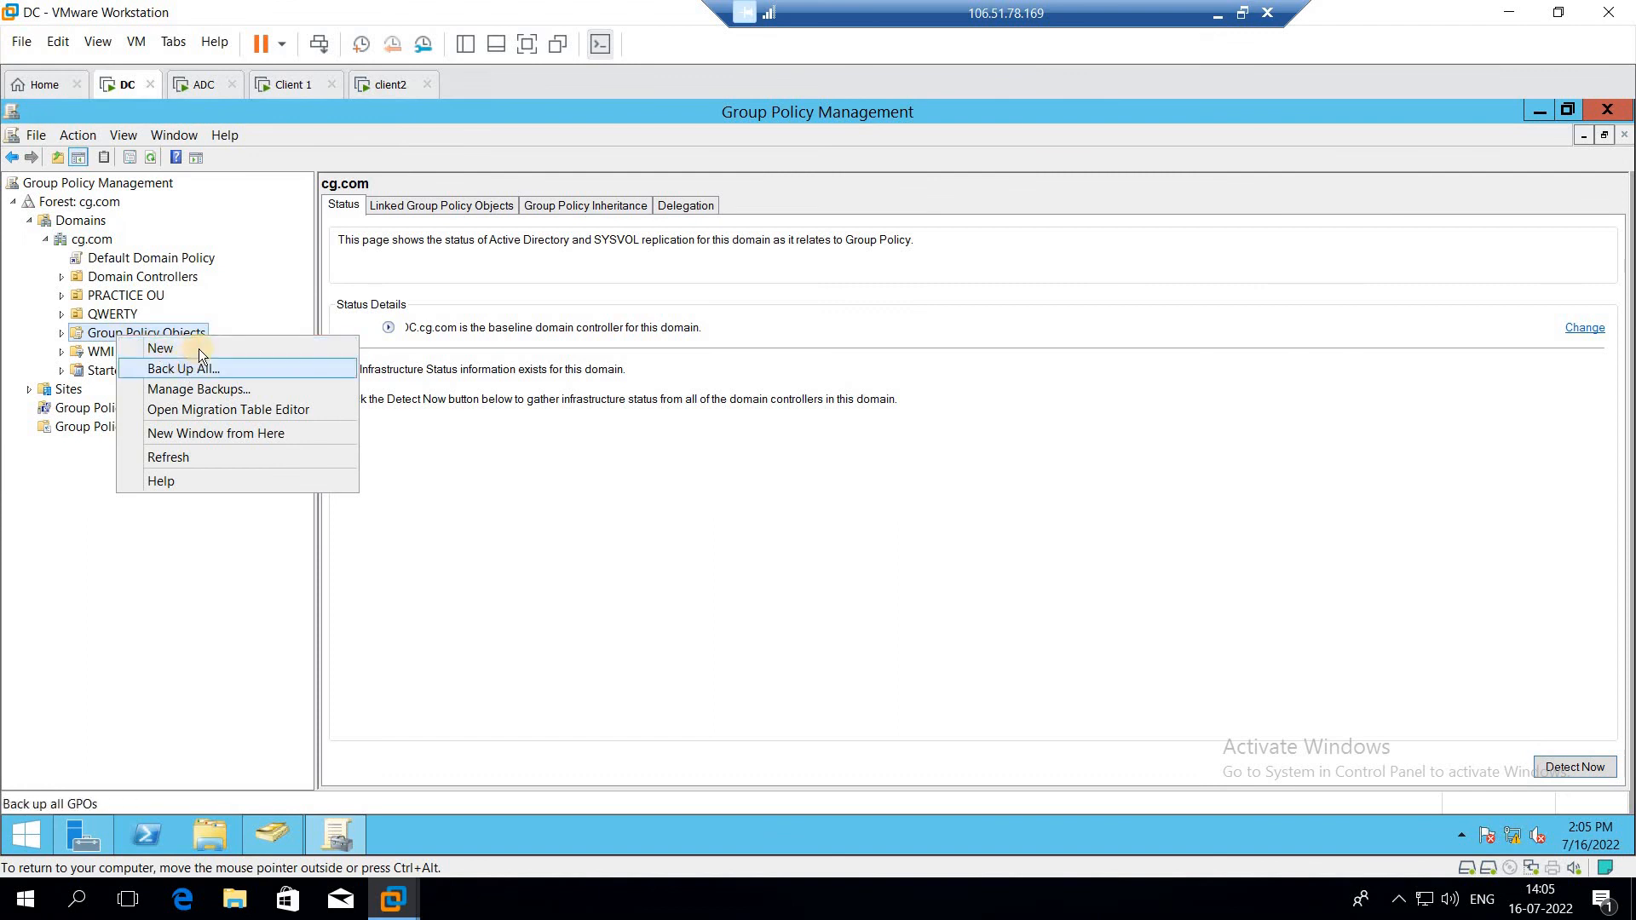
click(162, 347)
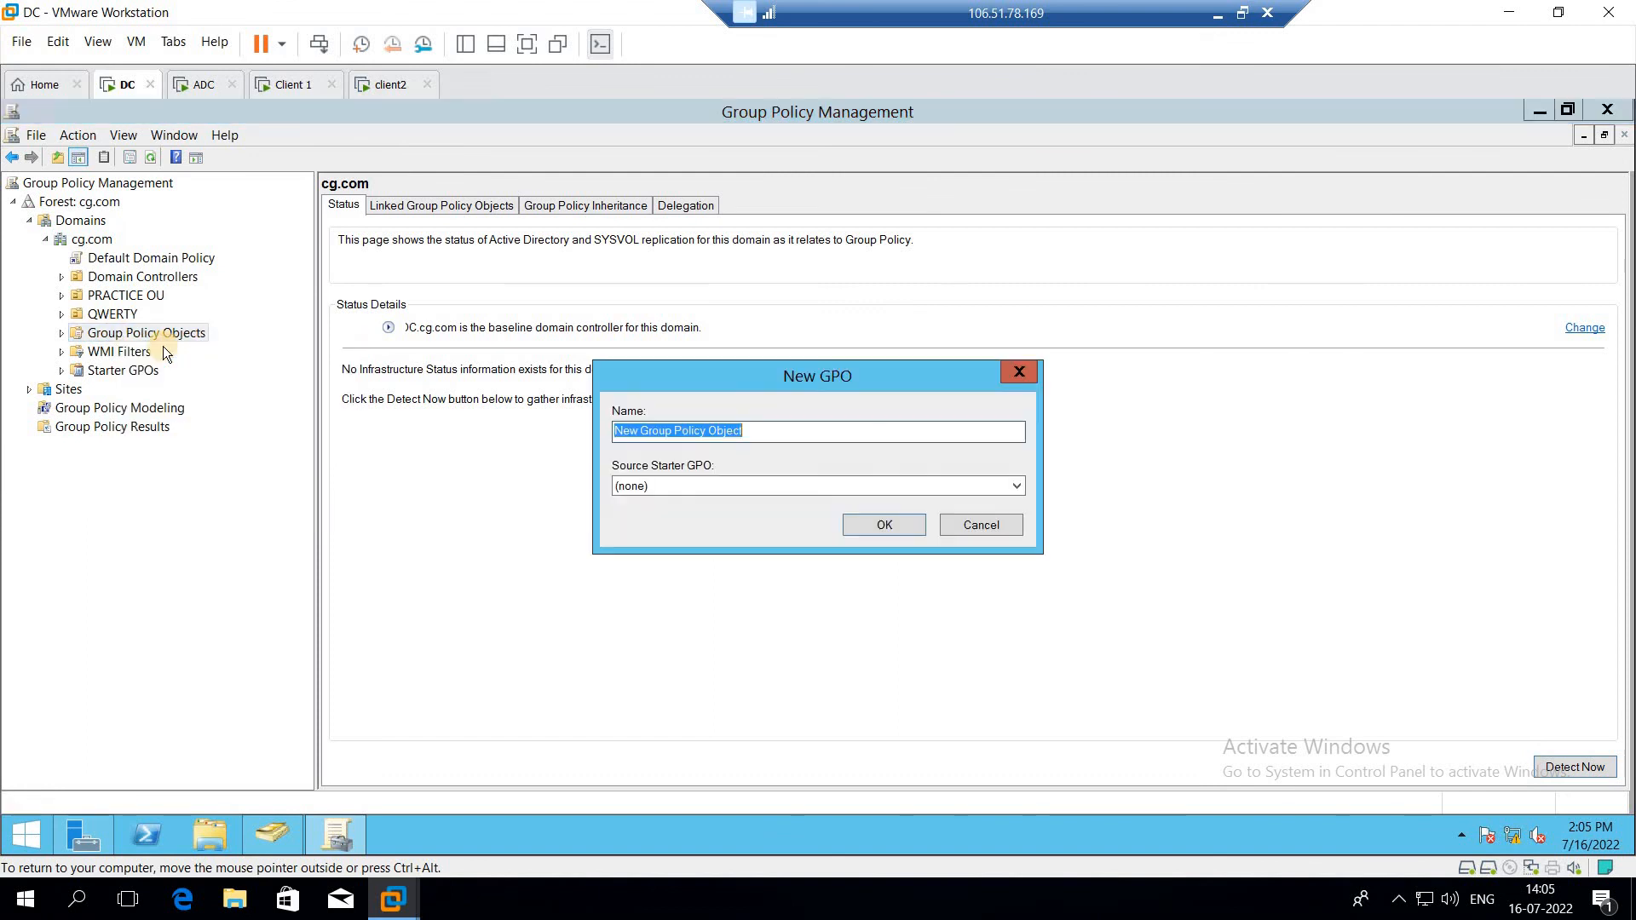
click(985, 520)
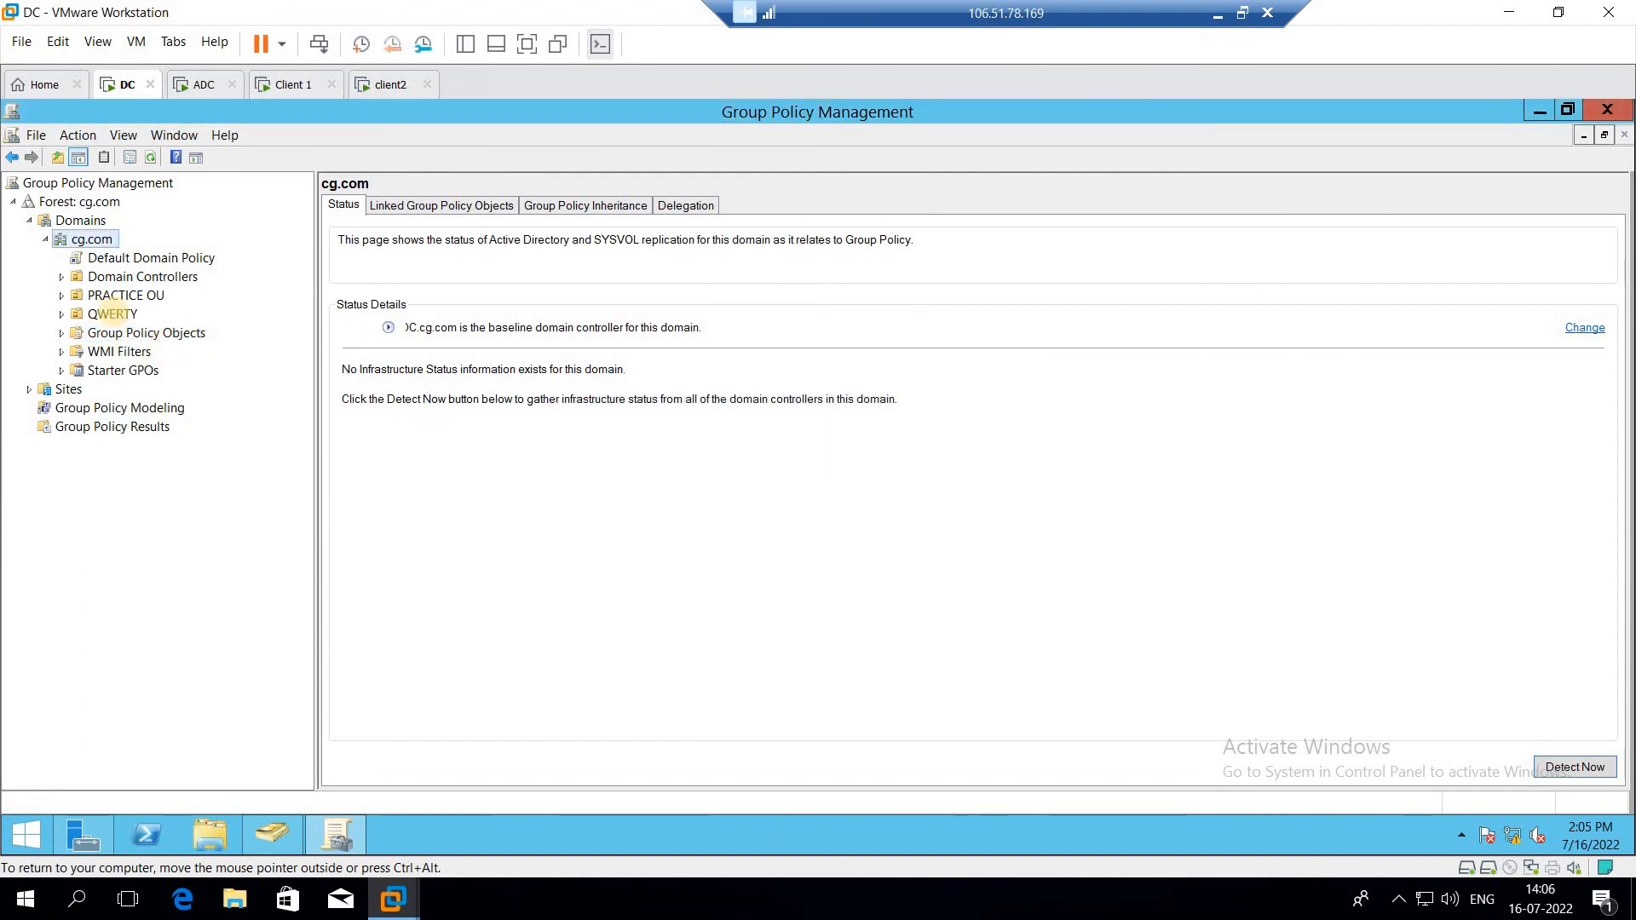
click(113, 314)
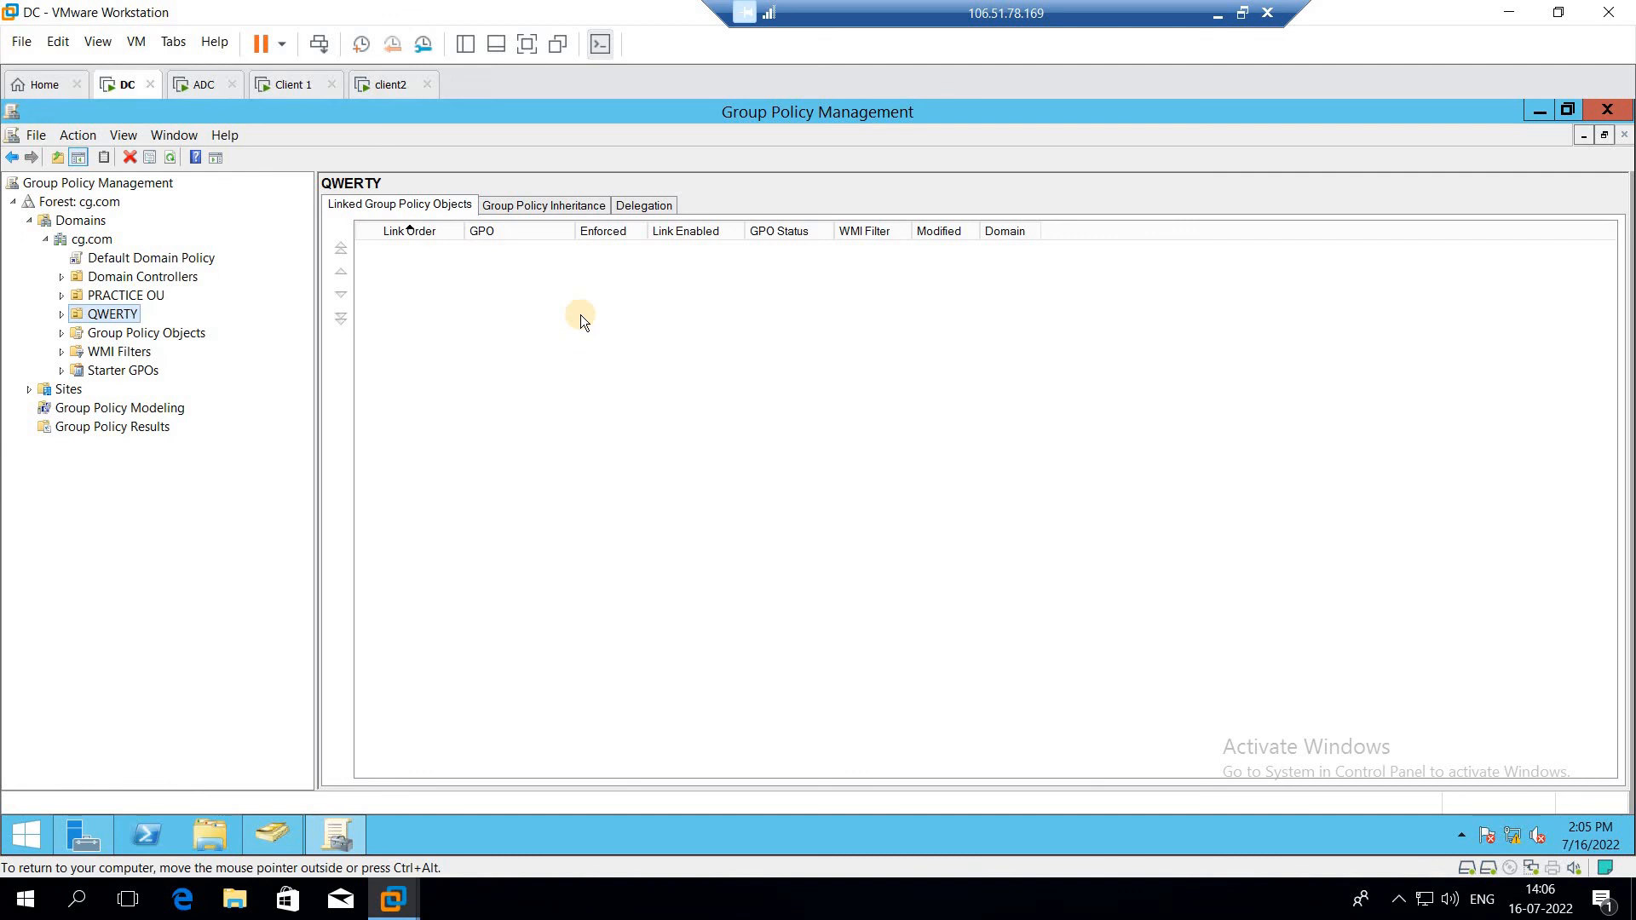
right_click(89, 314)
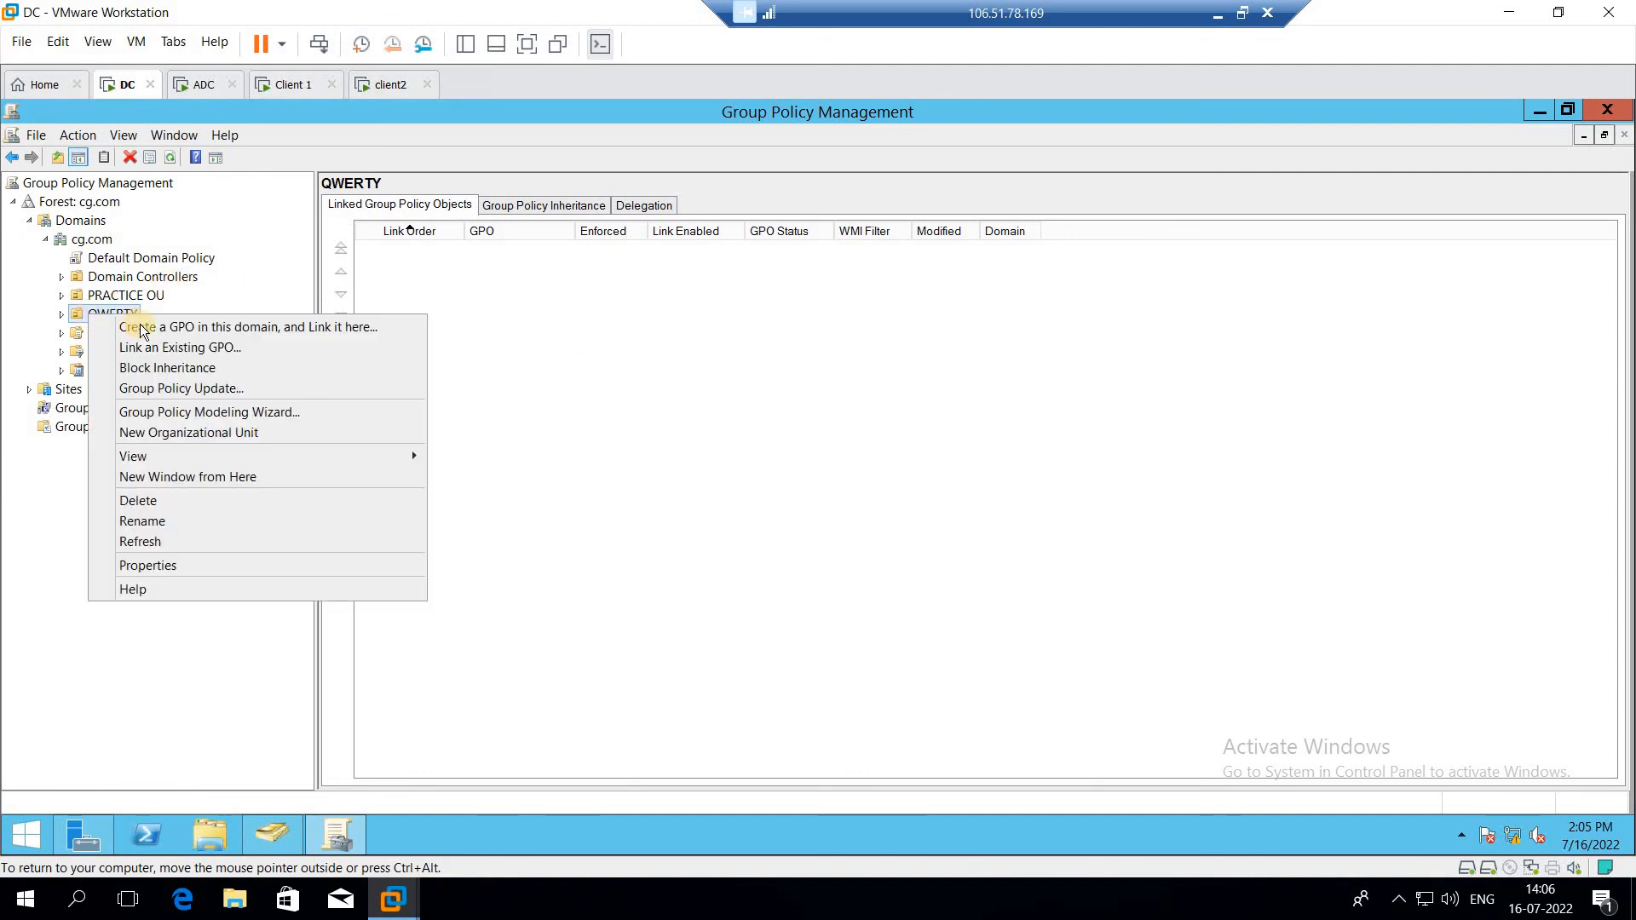
click(194, 329)
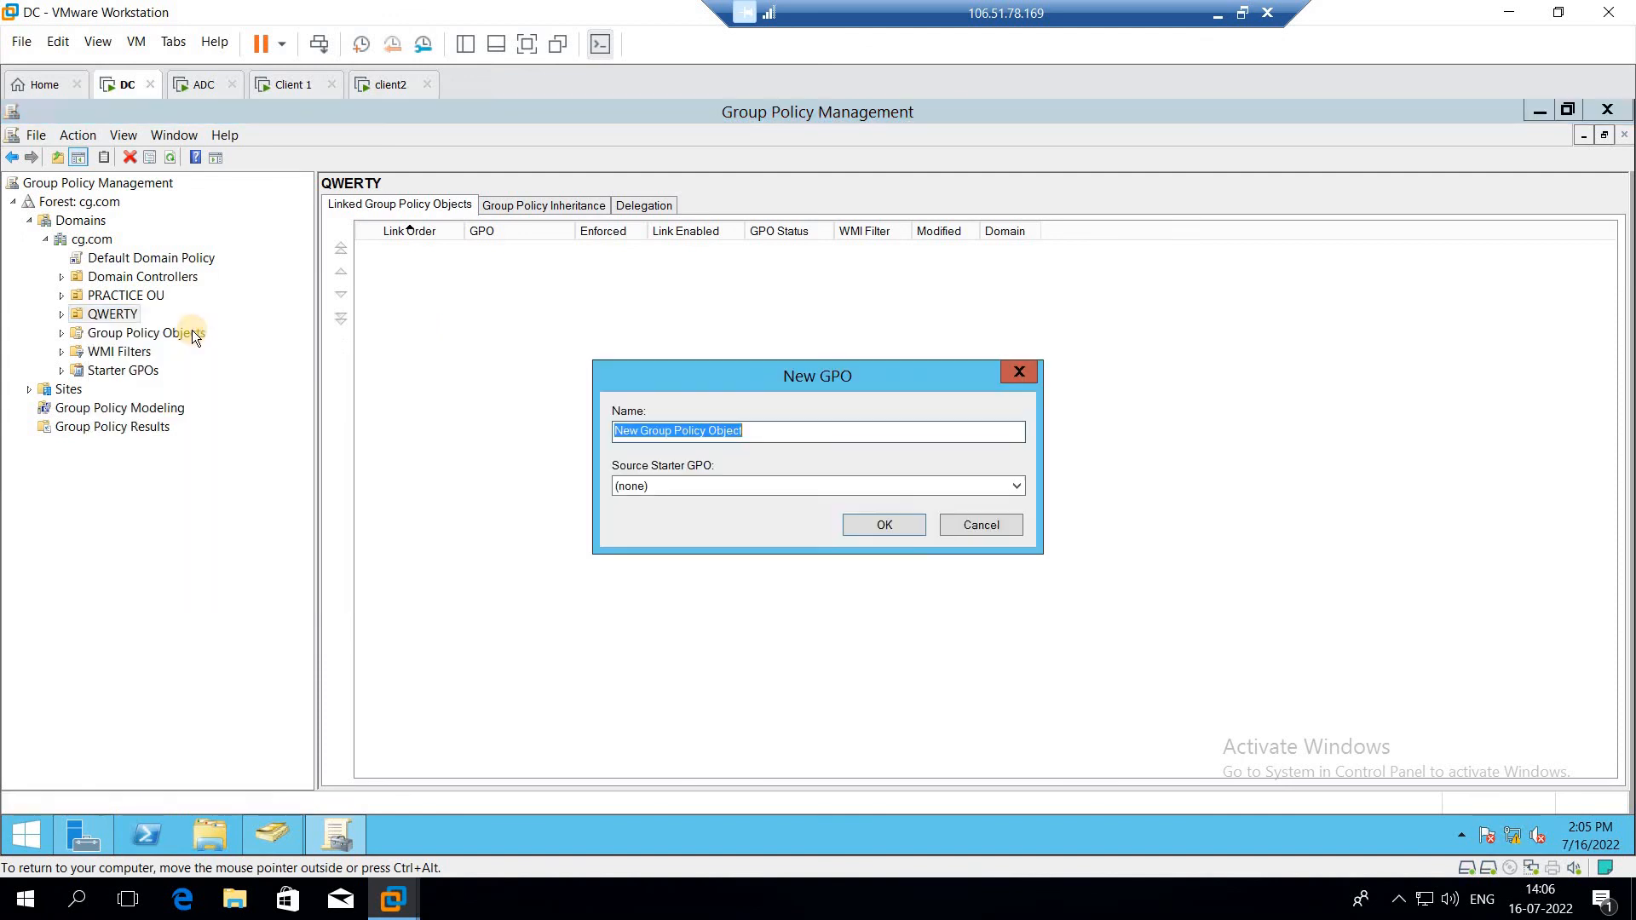
click(993, 530)
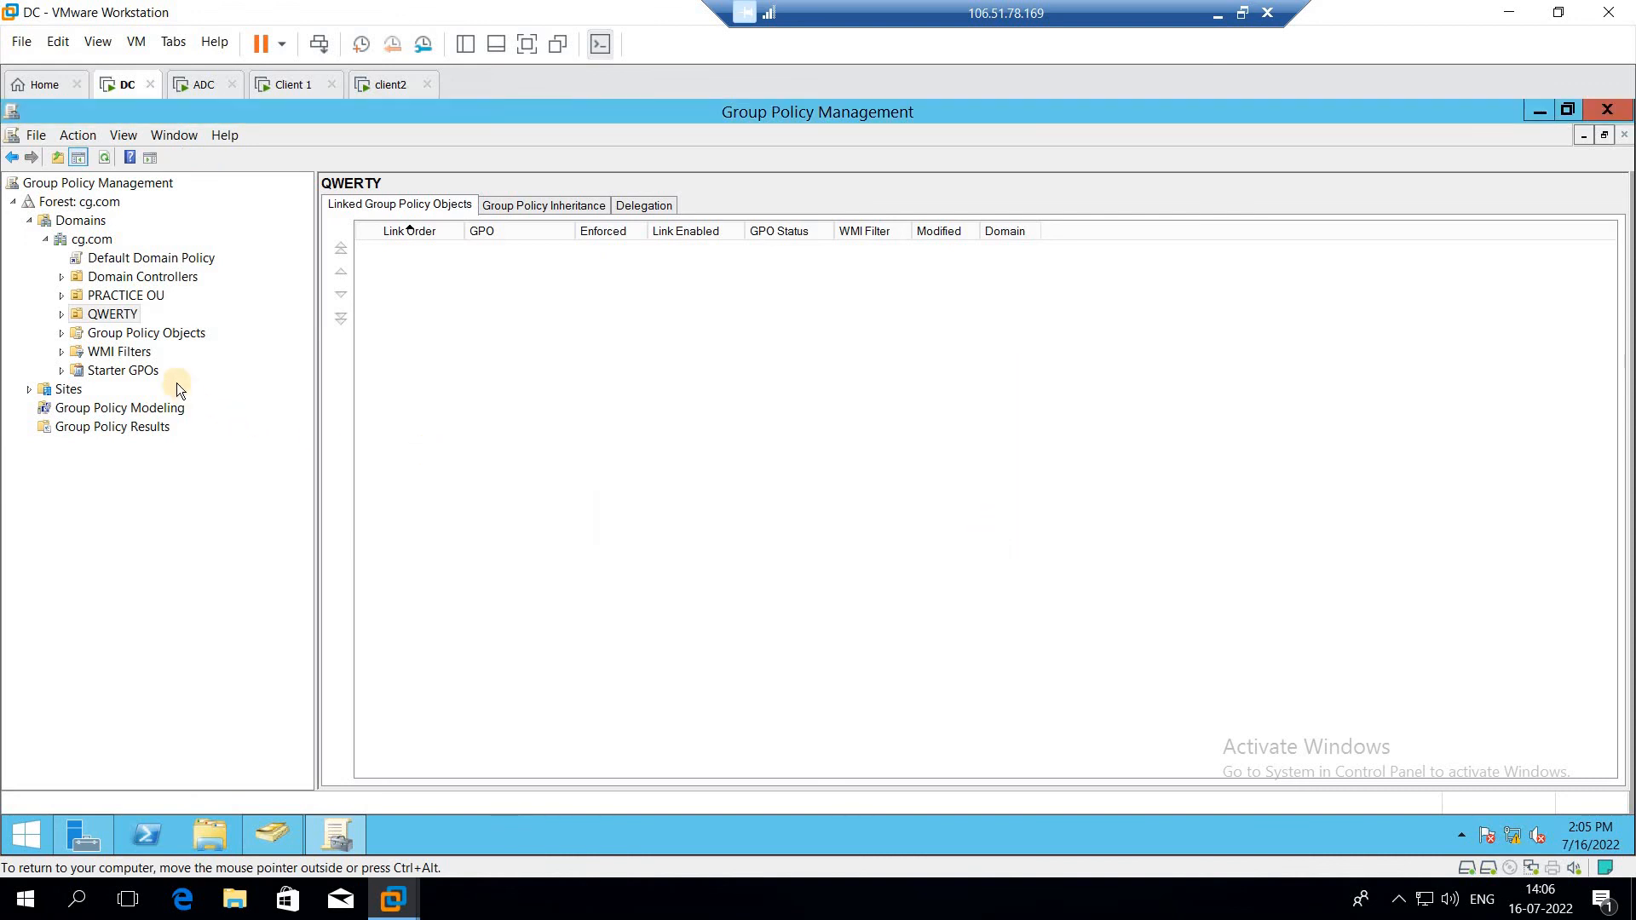
Step: Link the existing RCClockWall GPO to the QWERTY organizational unit
right_click(123, 313)
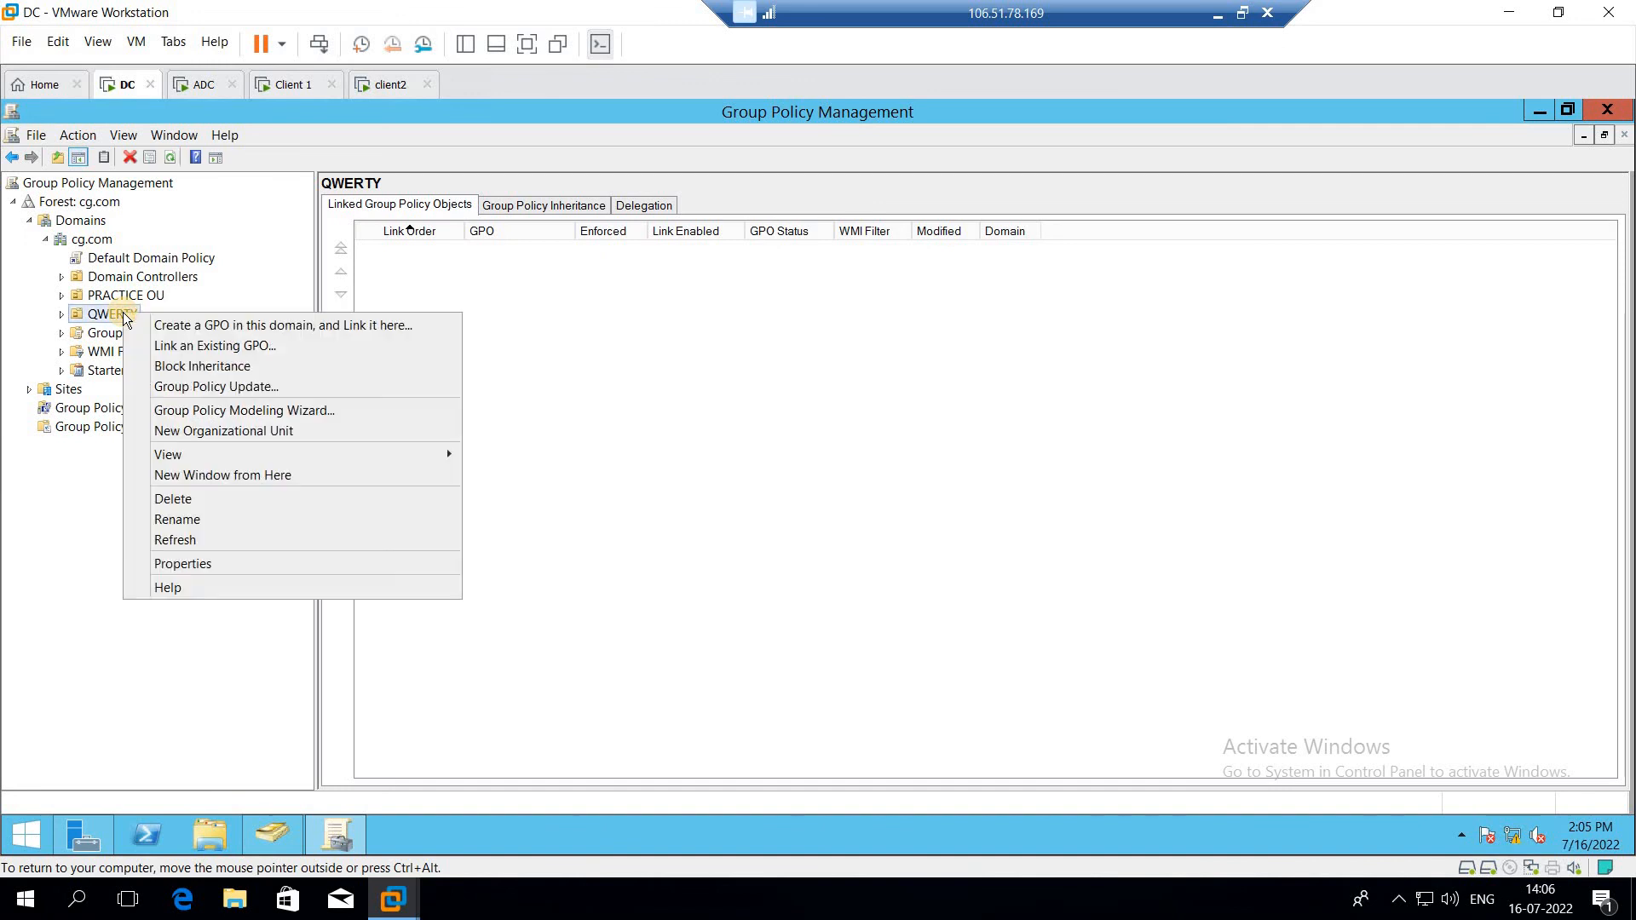
click(197, 347)
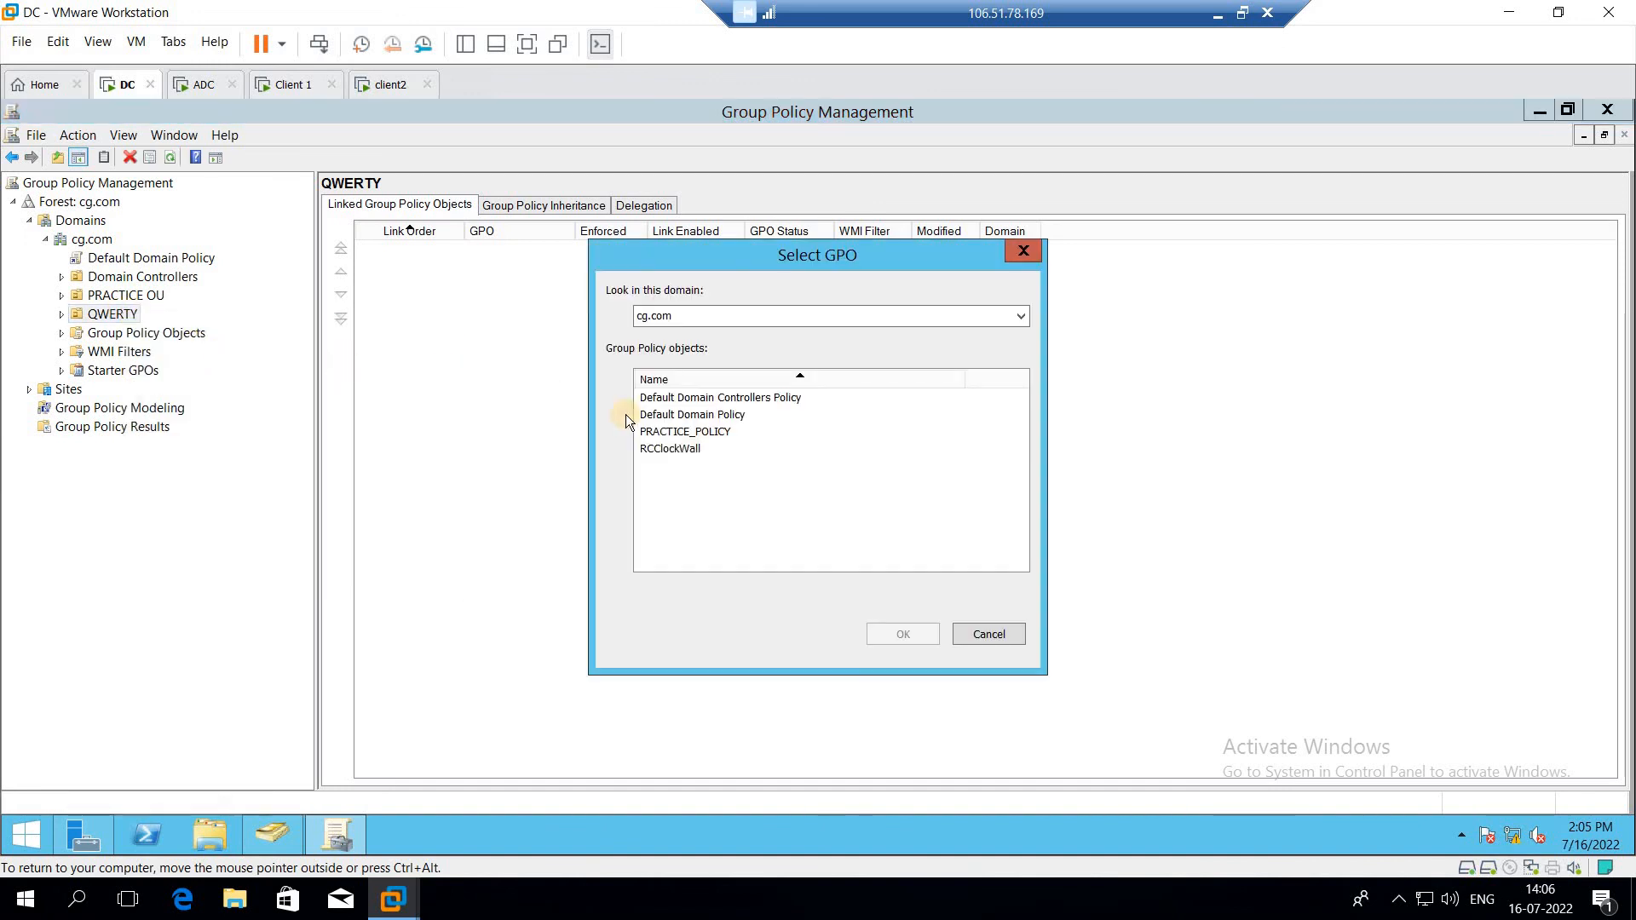
click(680, 450)
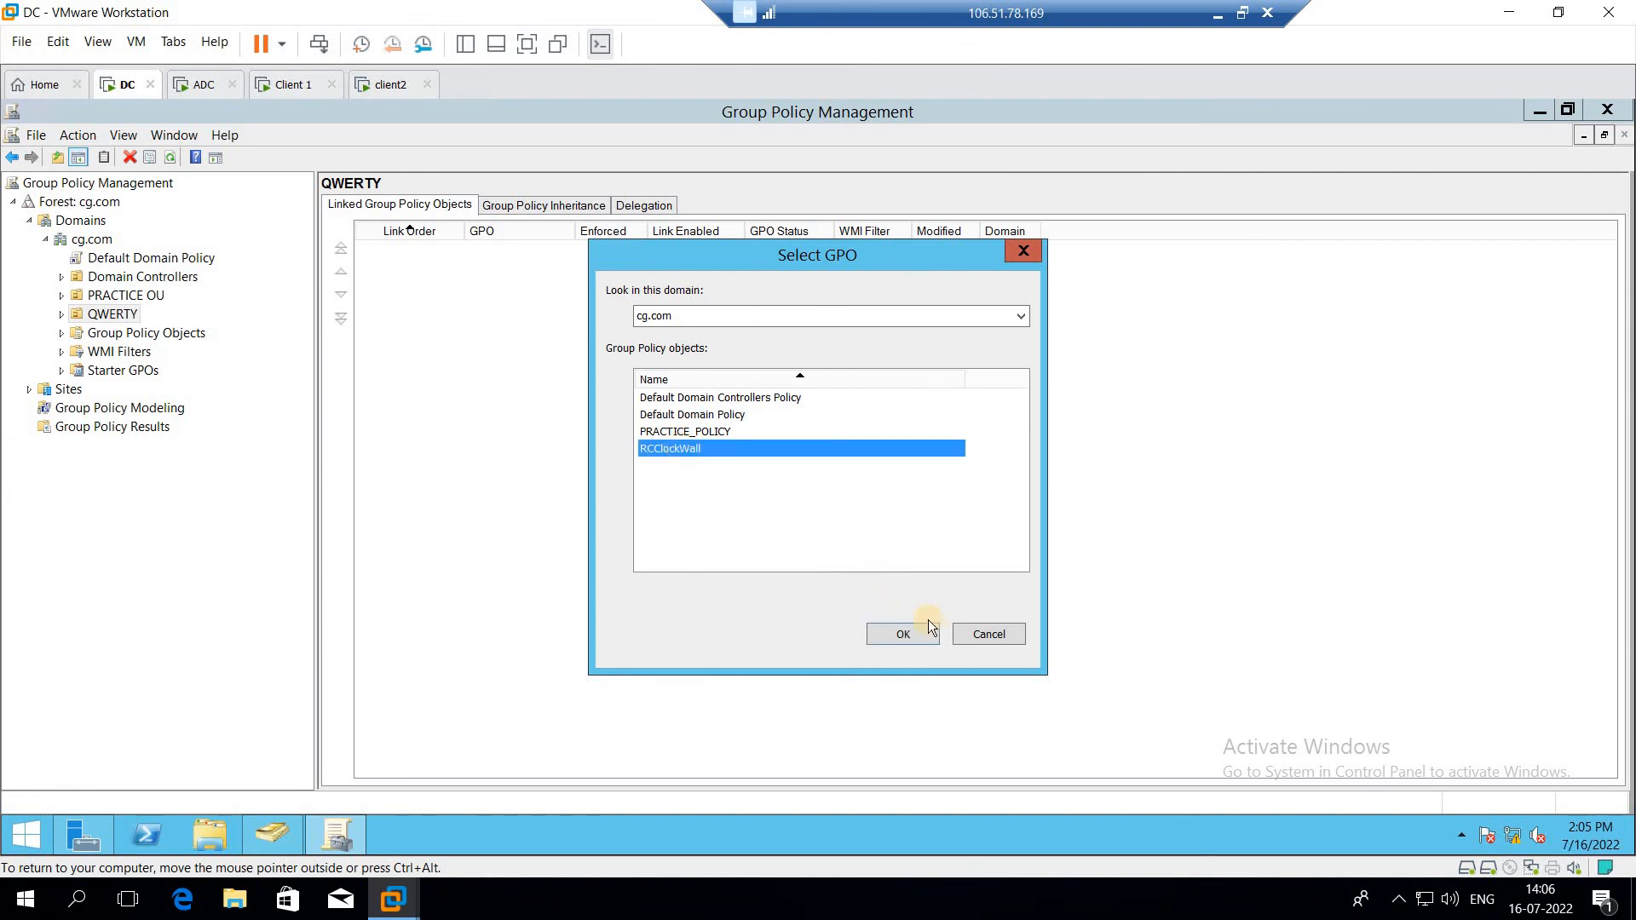
click(932, 643)
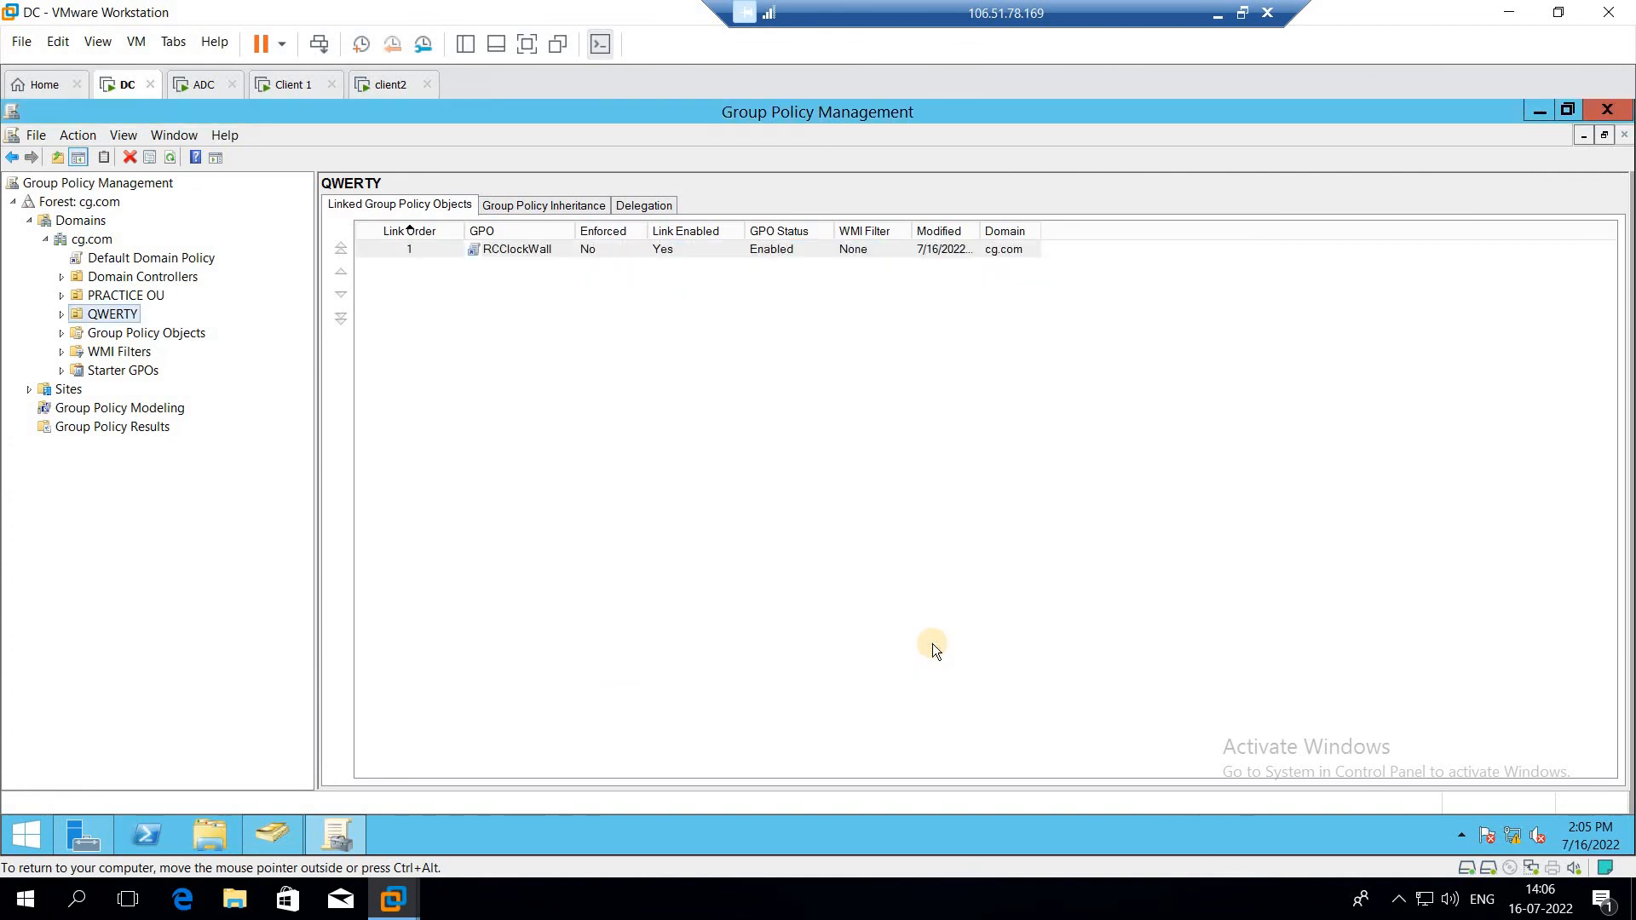
Step: Open the linked RCClockWall GPO for editing in the Group Policy Management Editor and maximize the editor
double_click(518, 249)
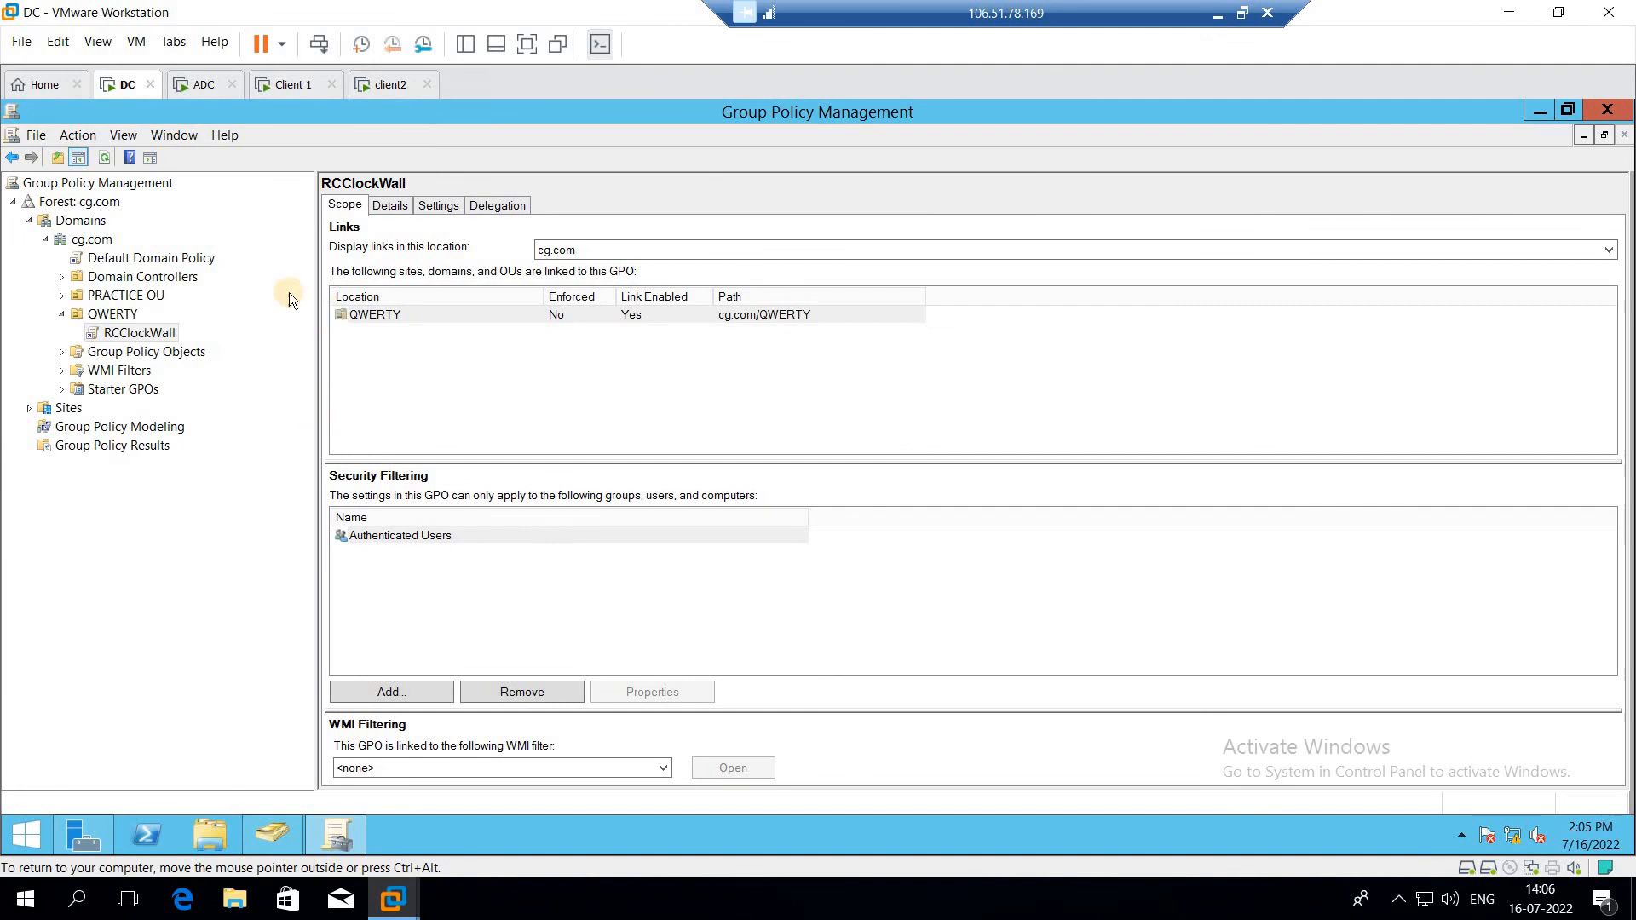
right_click(141, 334)
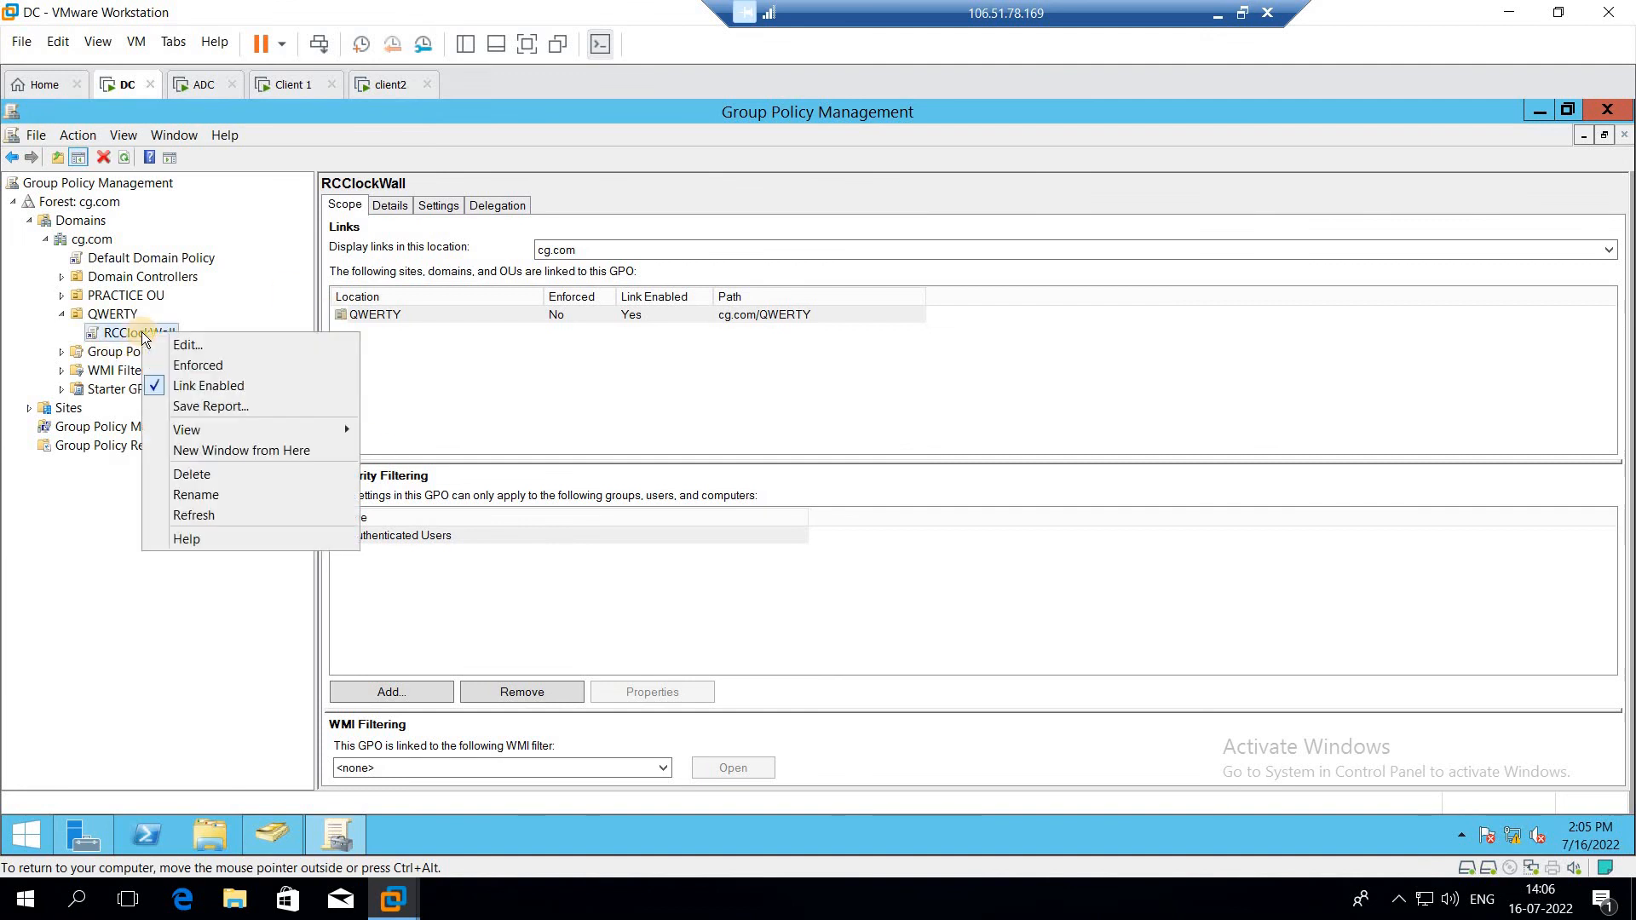
click(185, 350)
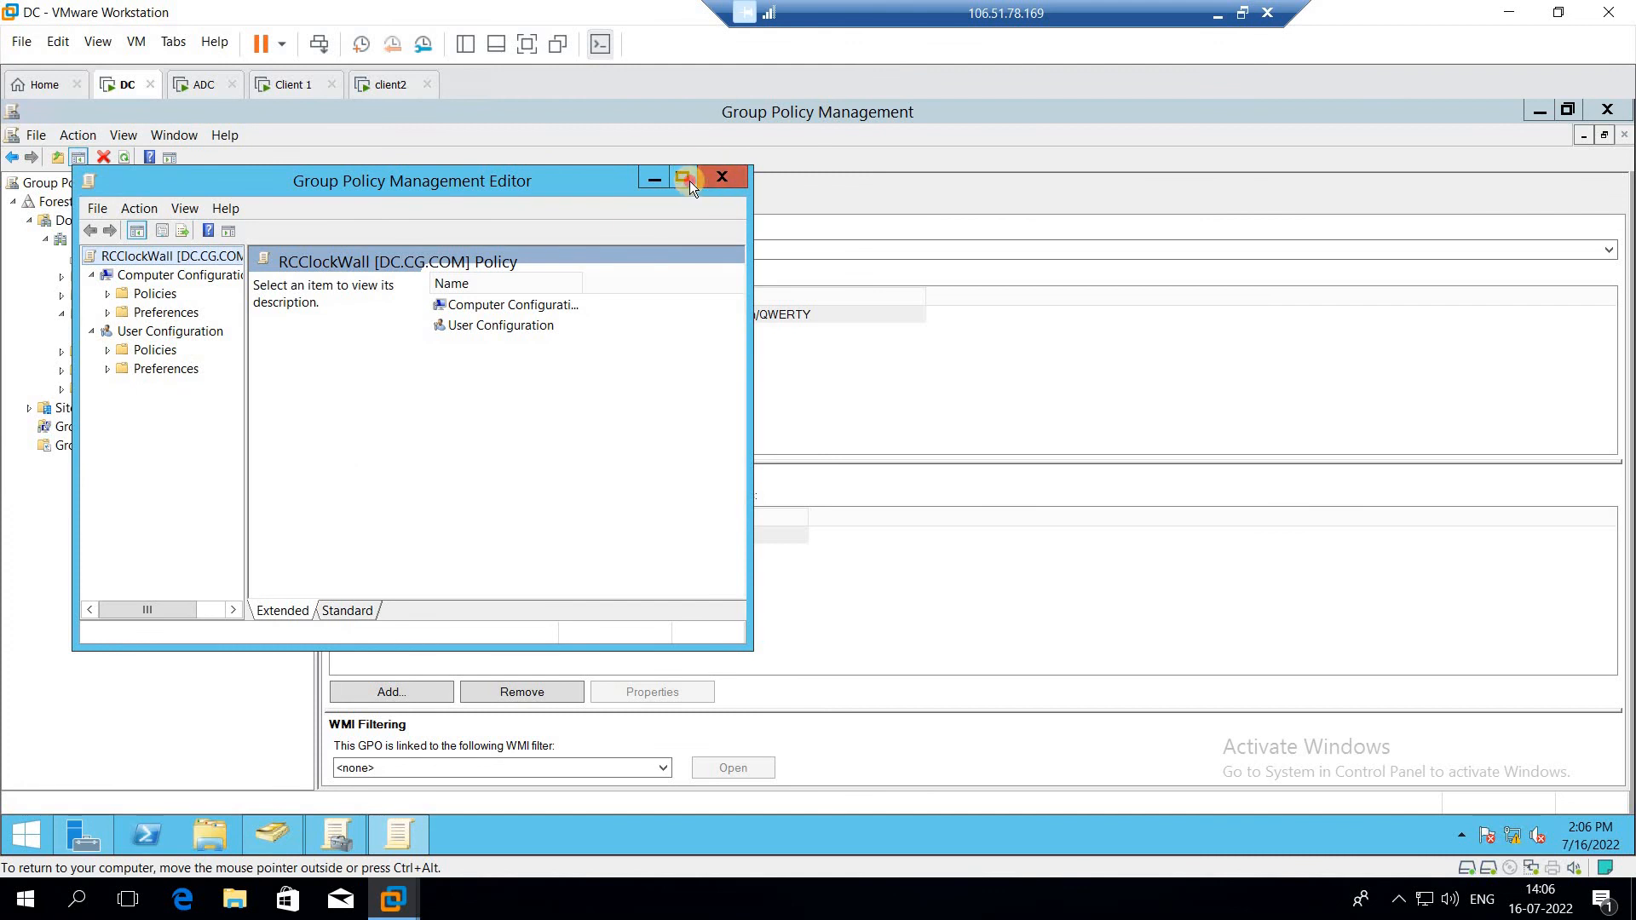
click(689, 181)
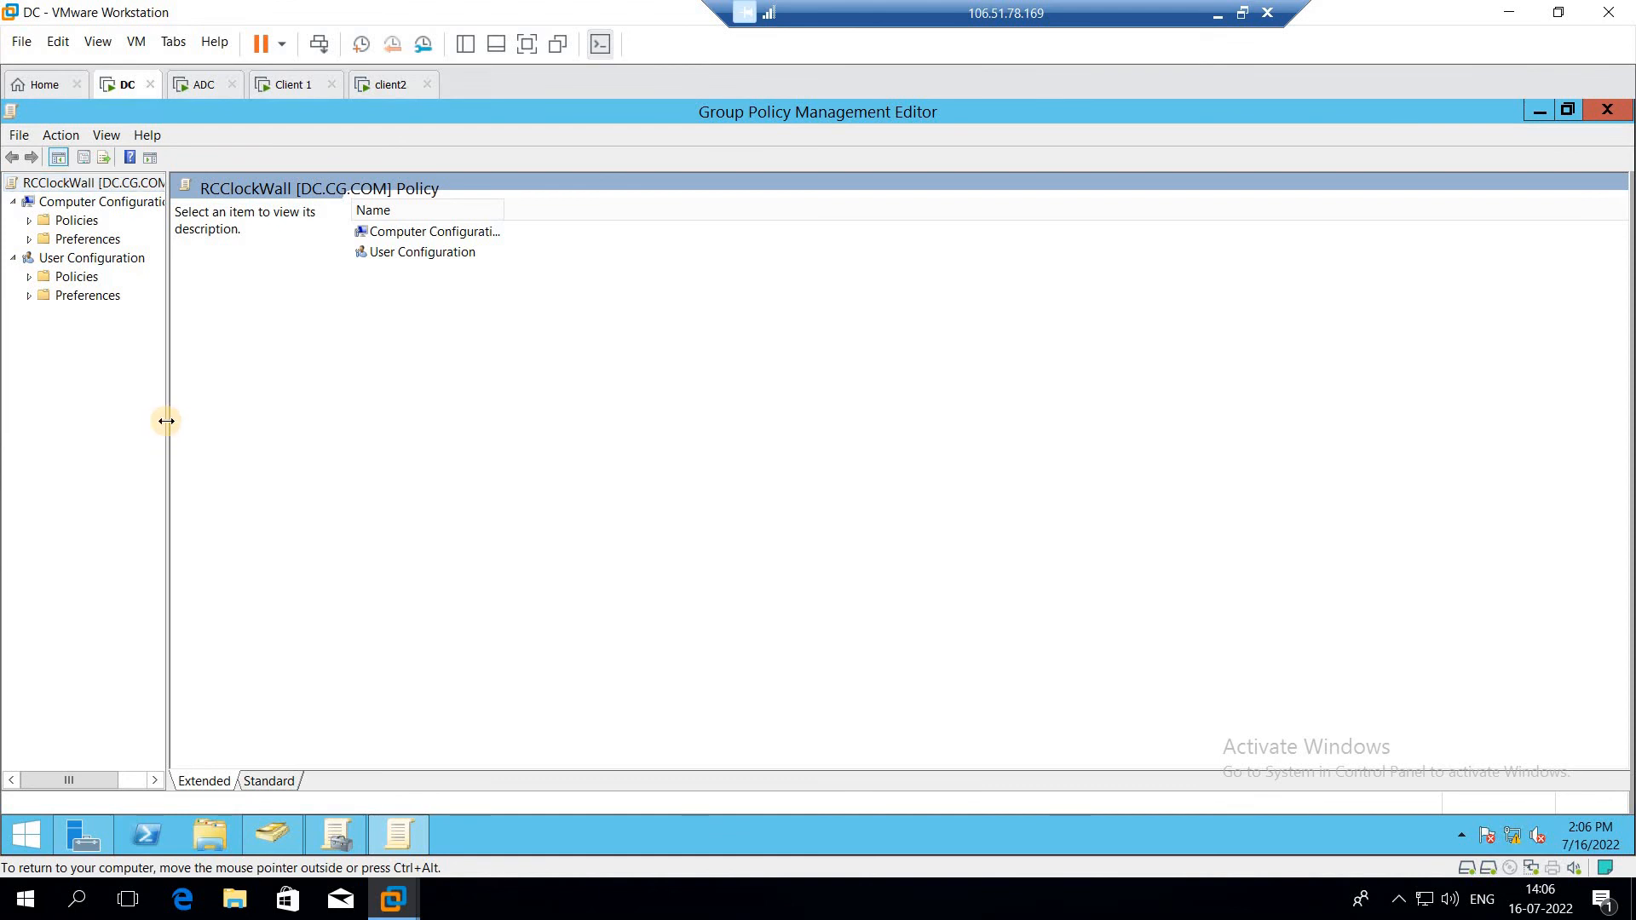
Step: Widen the tree pane and expand User Configuration, Policies and Administrative Templates in the editor
drag(167, 421, 488, 463)
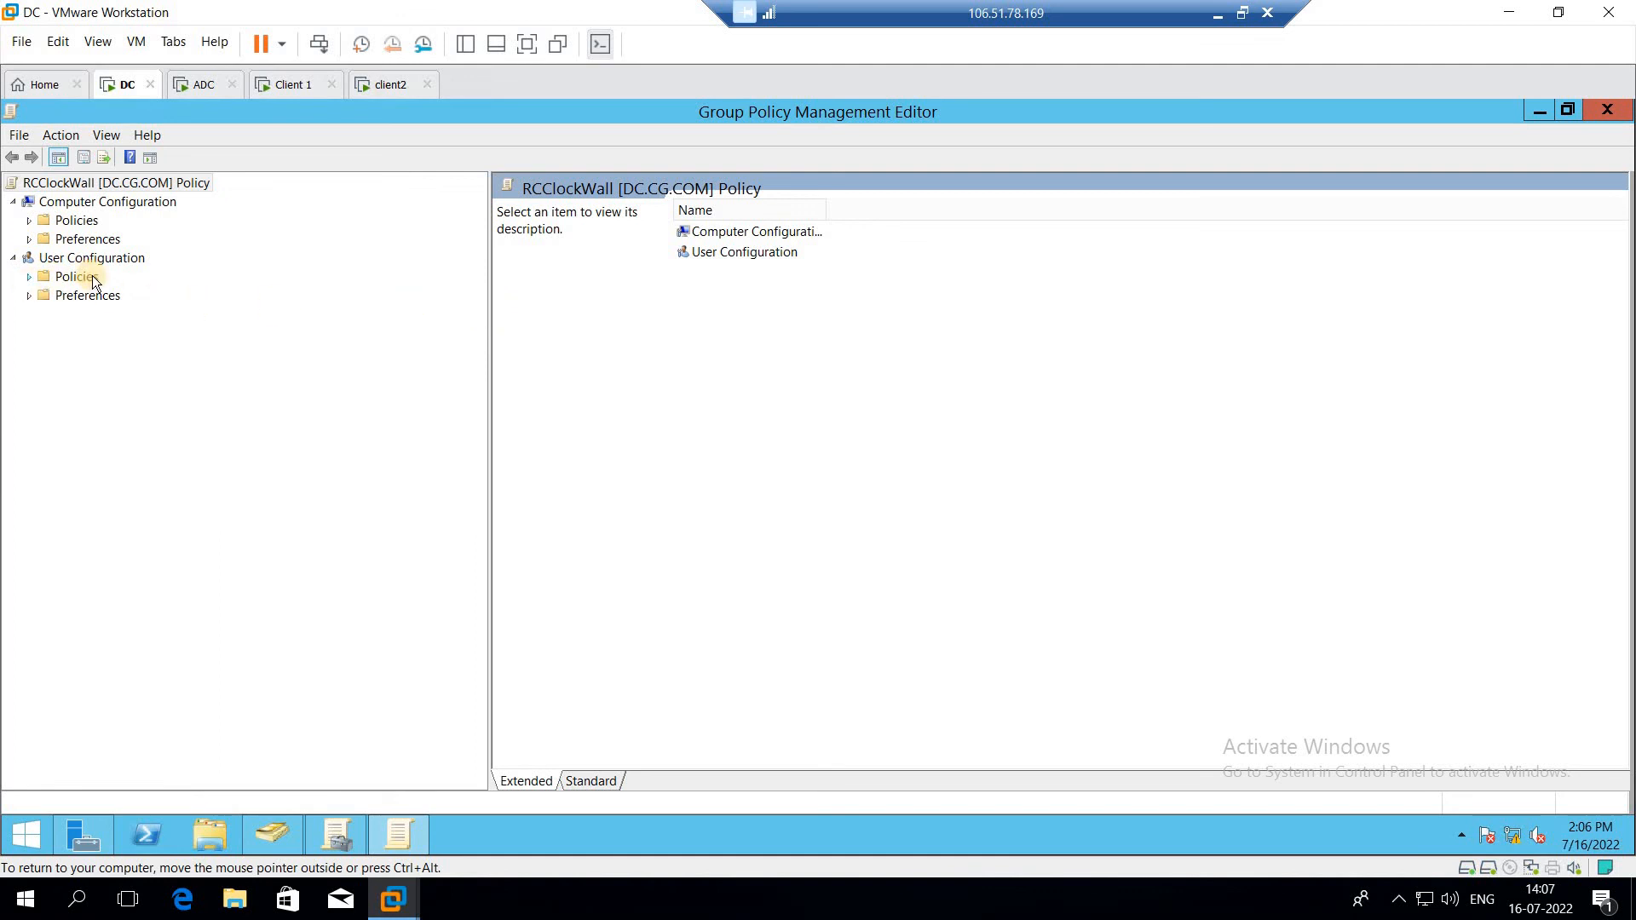
click(66, 259)
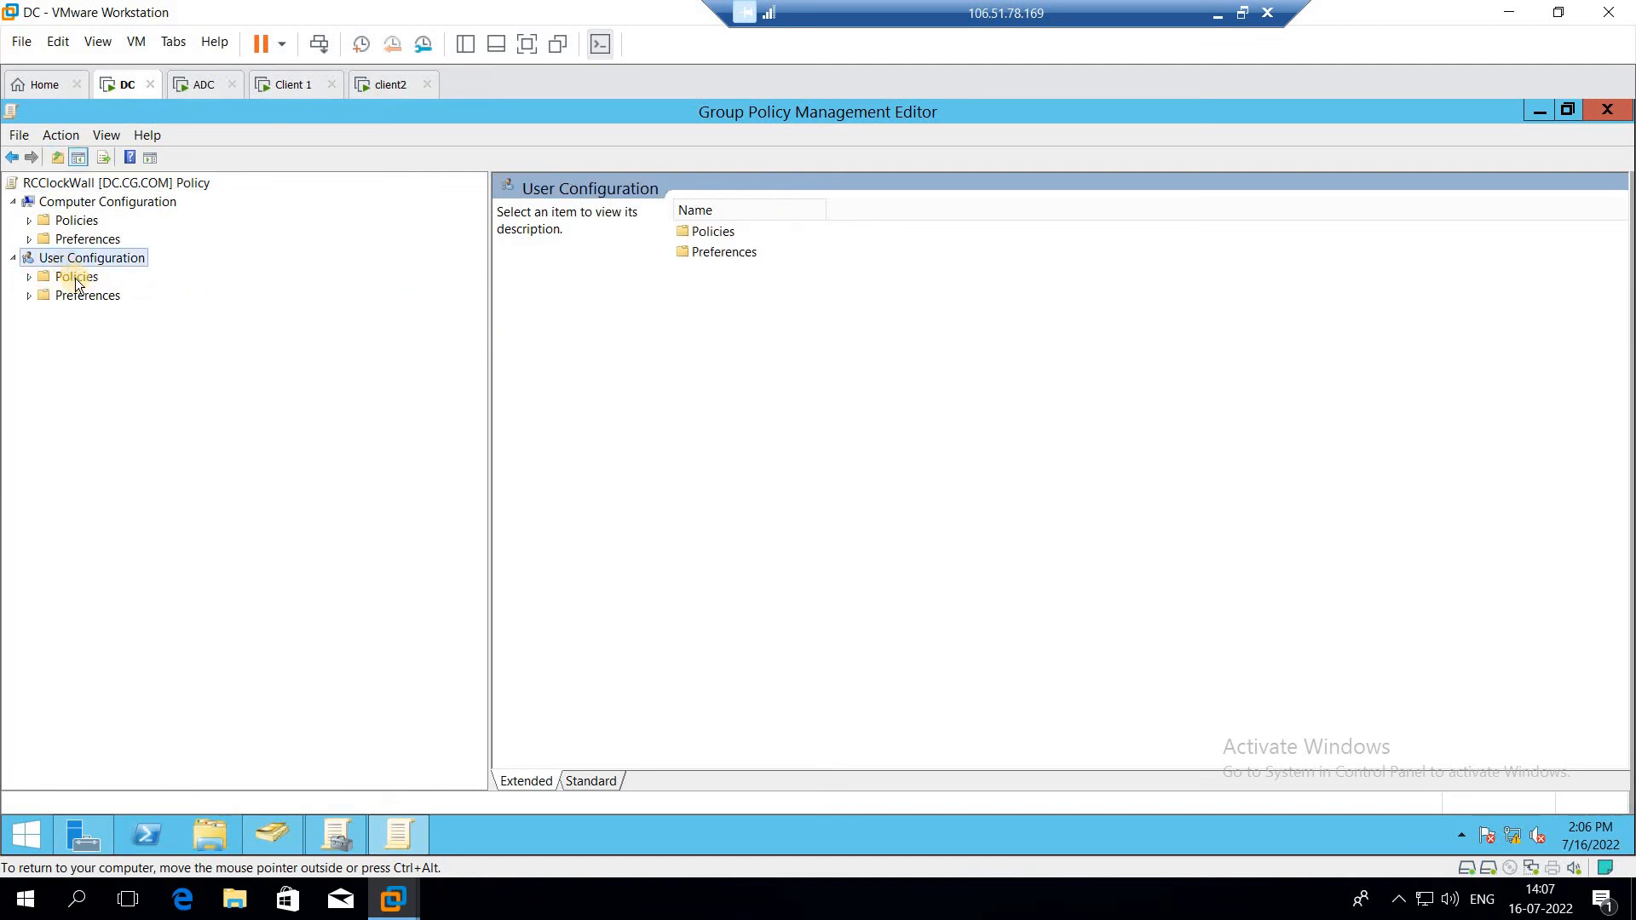
double_click(75, 278)
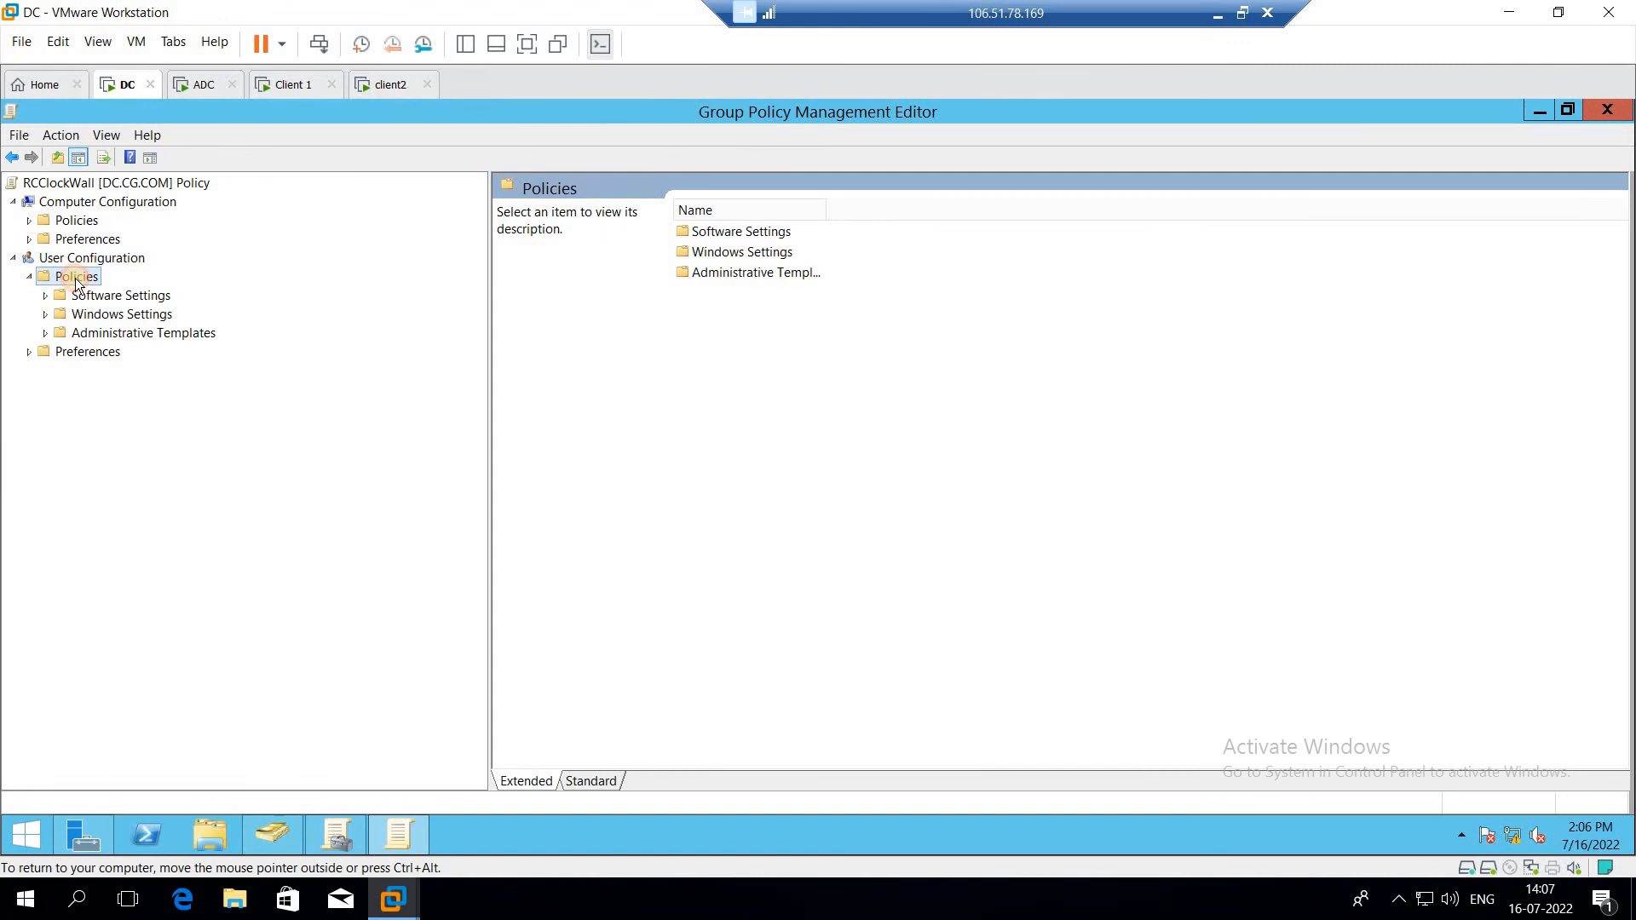
double_click(121, 333)
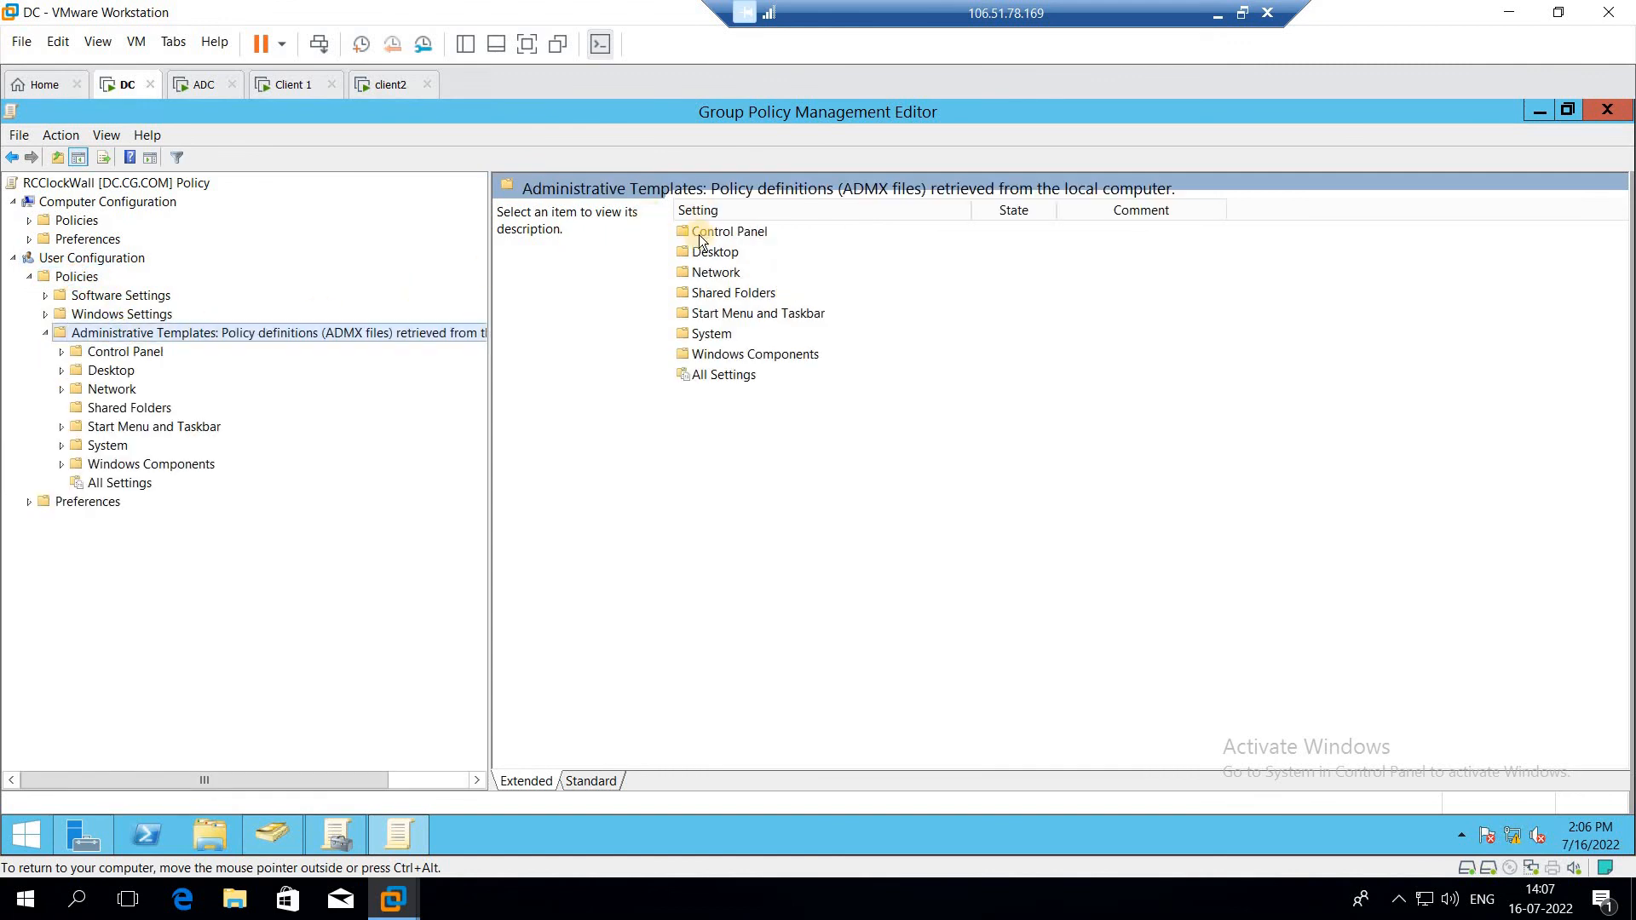
click(608, 256)
click(905, 444)
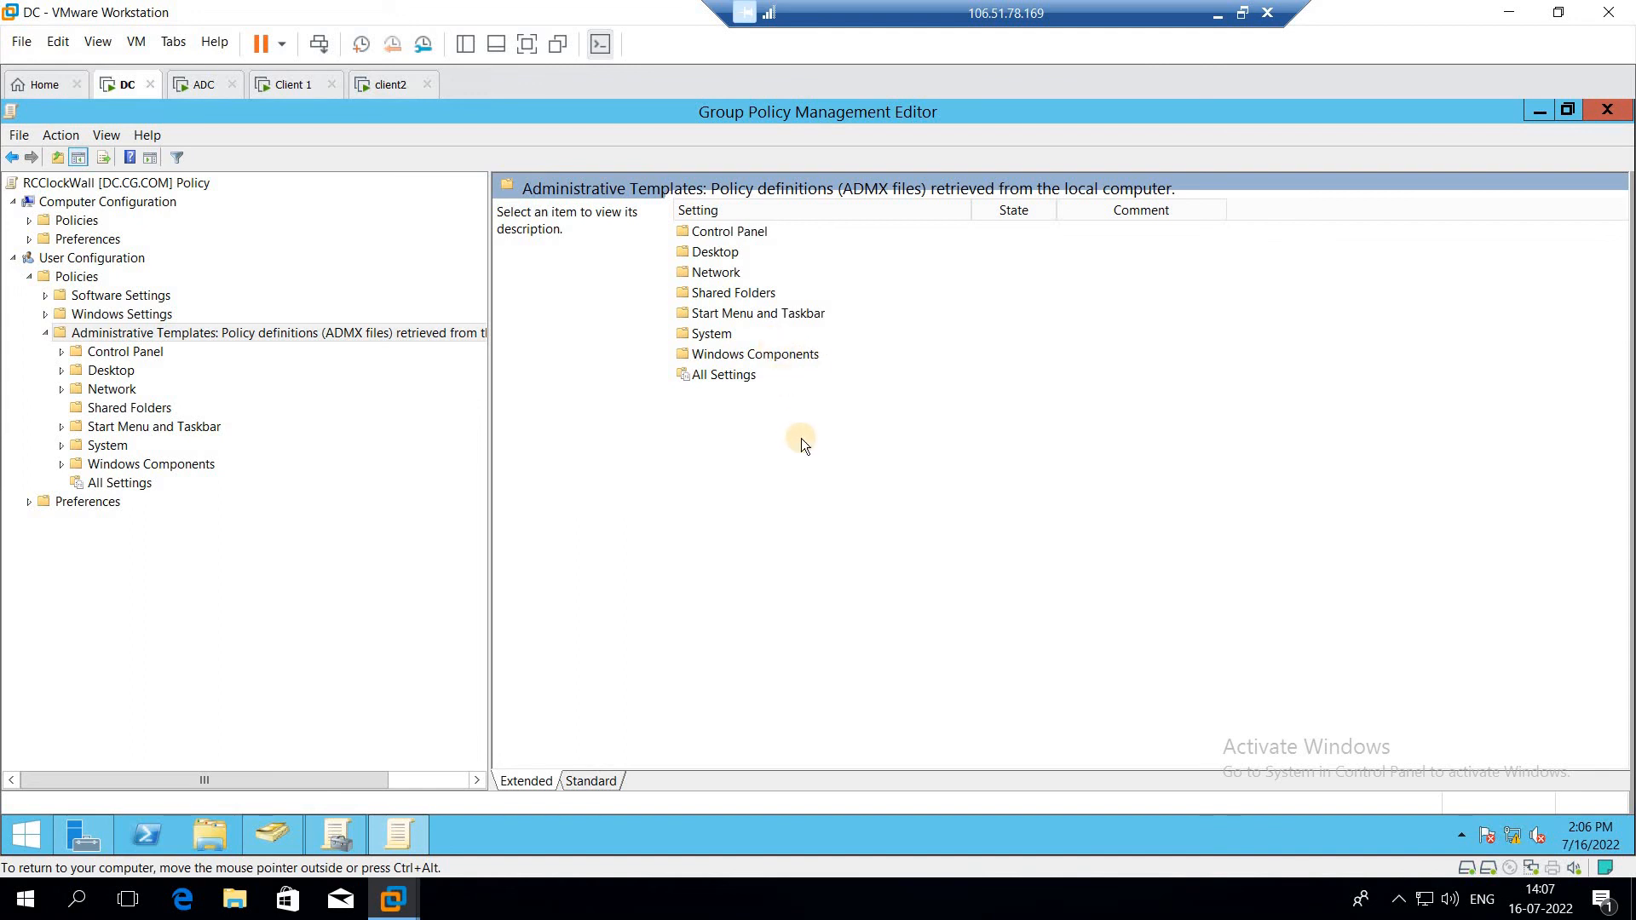
Step: Enable the Remove Recycle Bin icon from desktop policy under the Desktop administrative templates
double_click(705, 251)
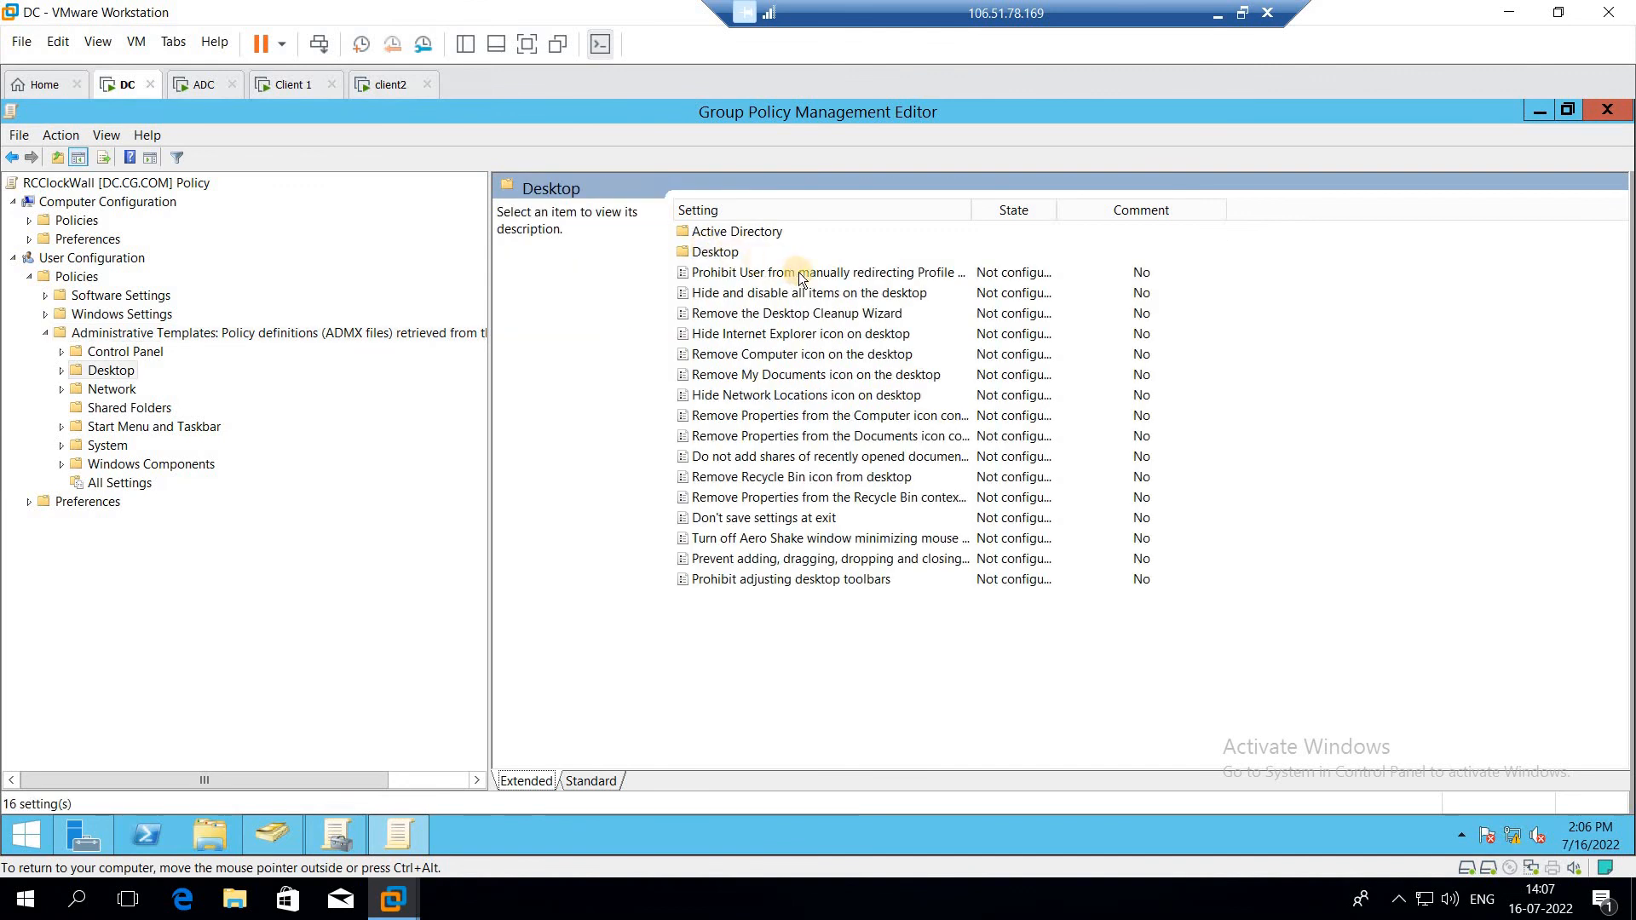
double_click(705, 252)
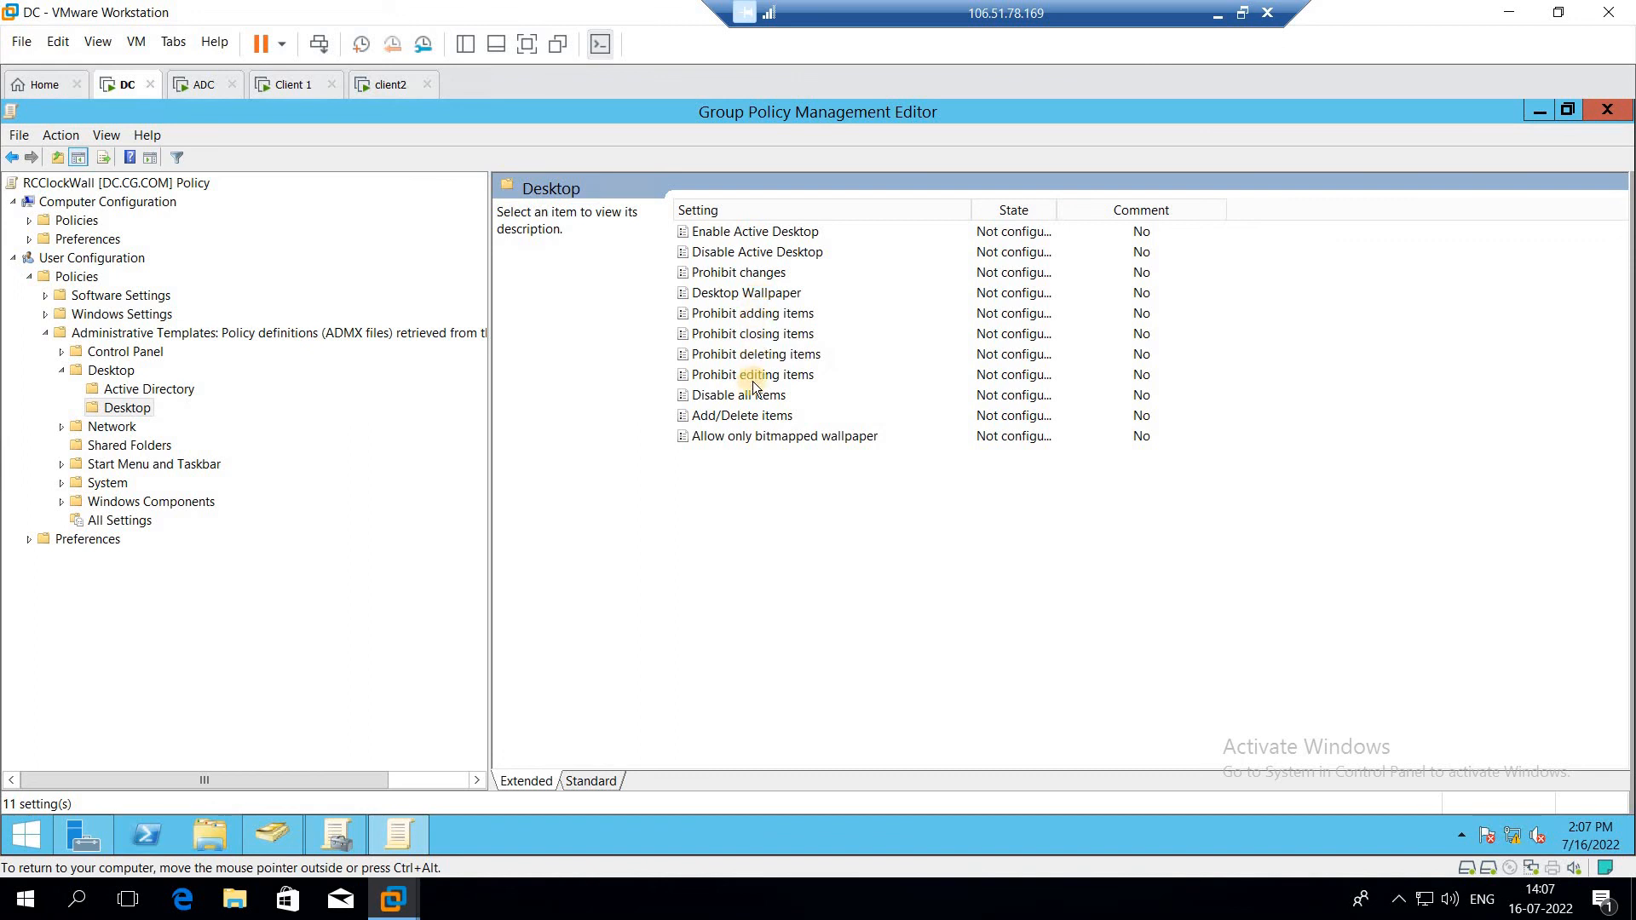
click(12, 157)
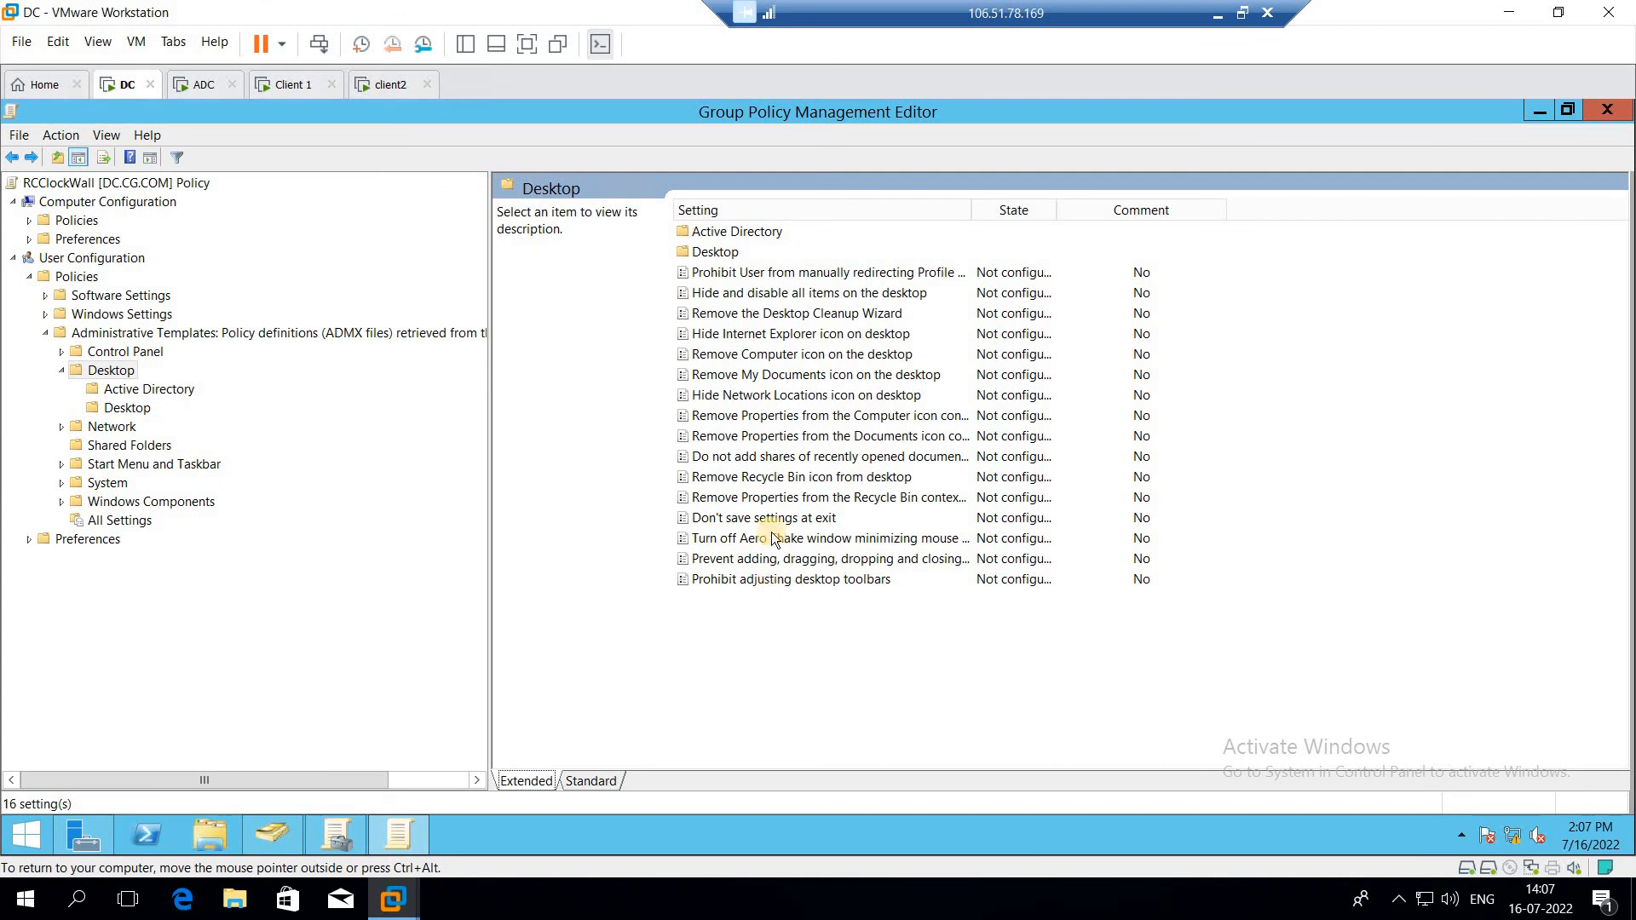
click(743, 476)
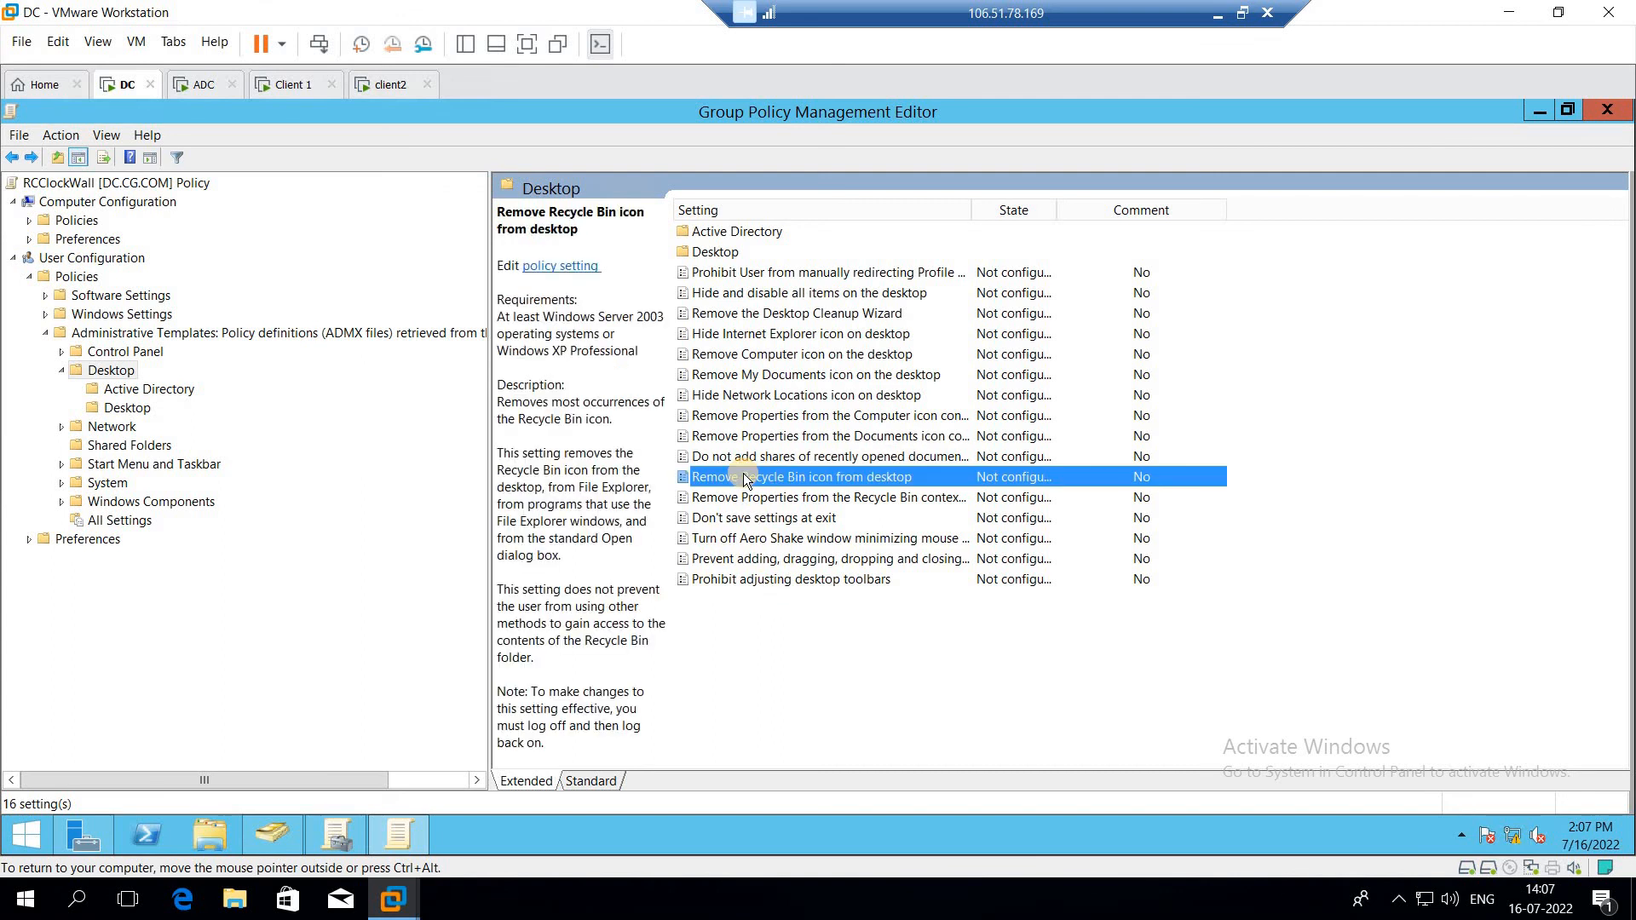
right_click(857, 478)
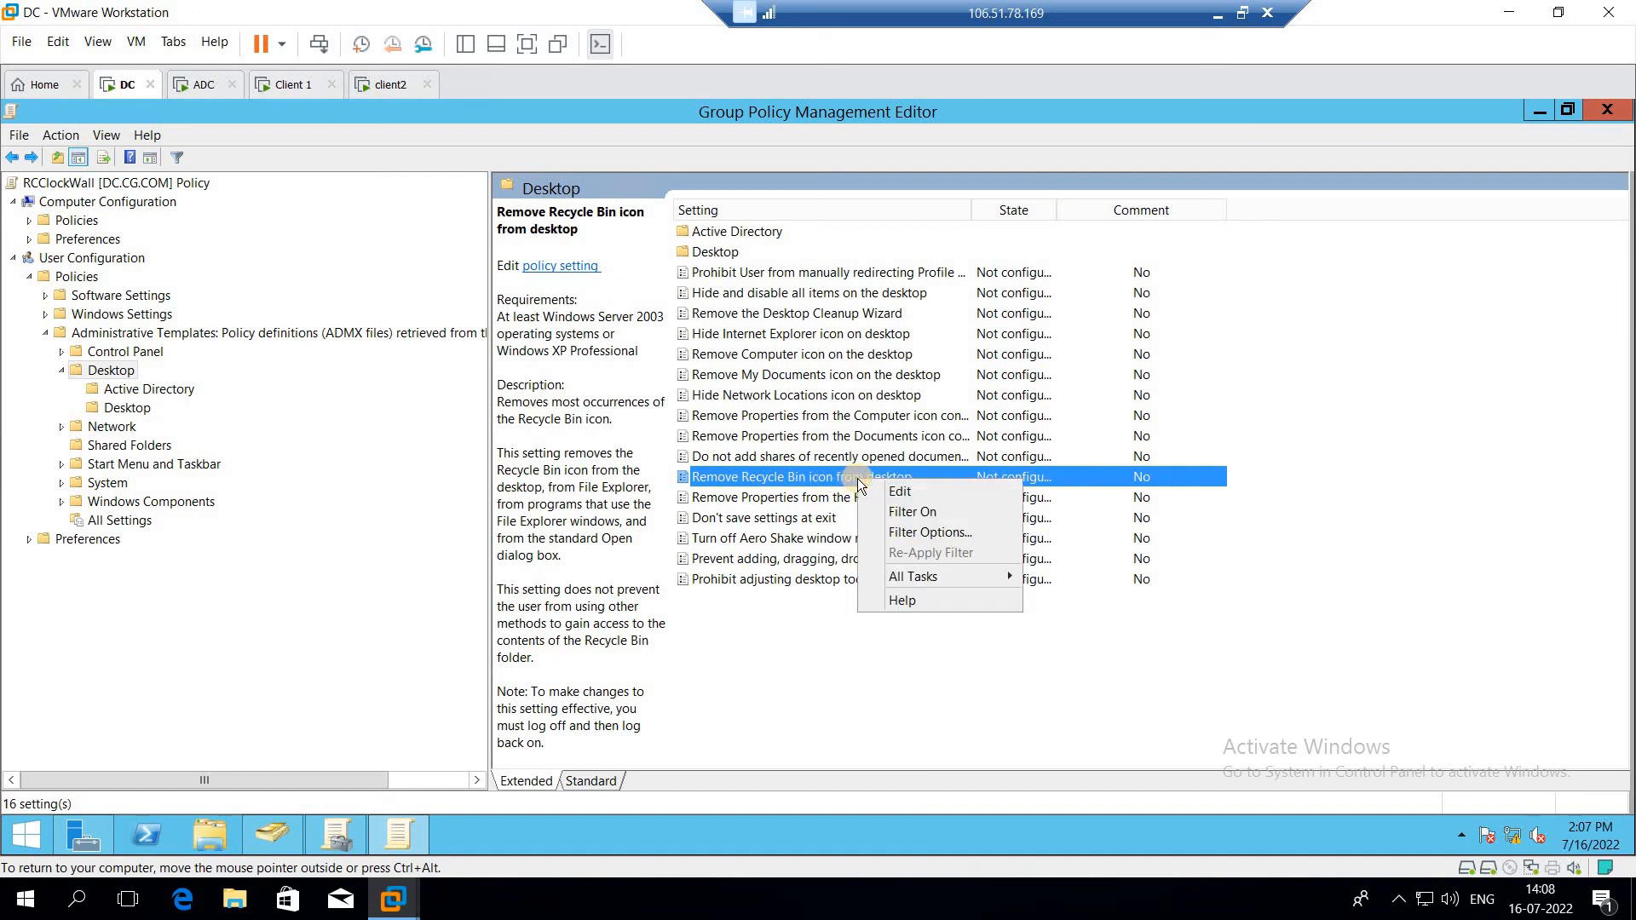
click(882, 494)
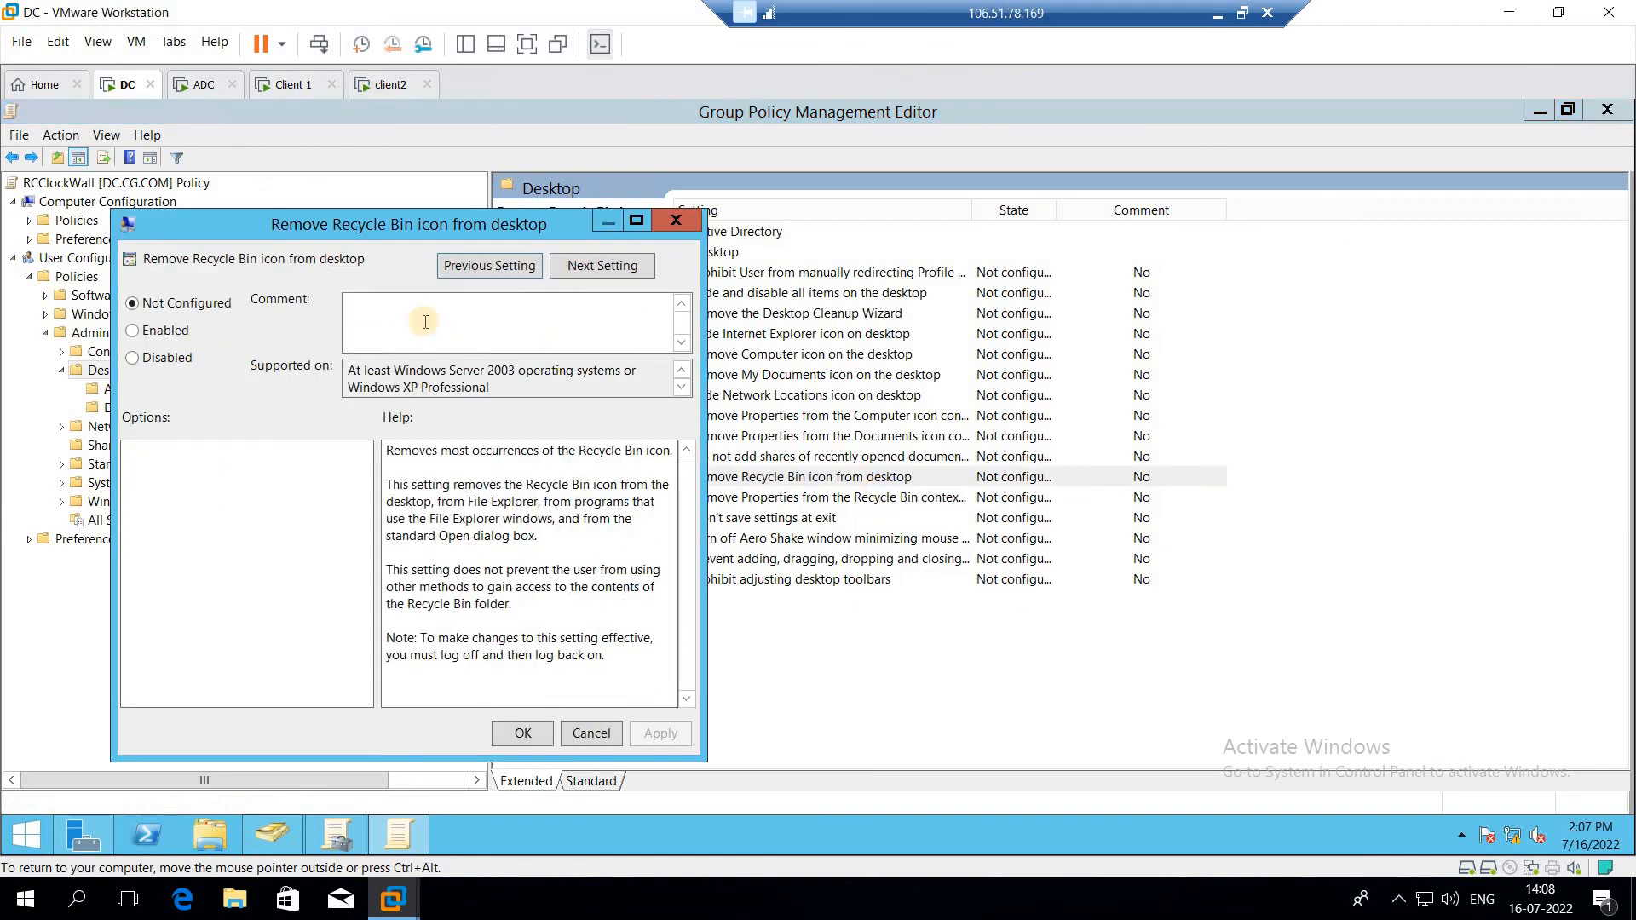
click(152, 338)
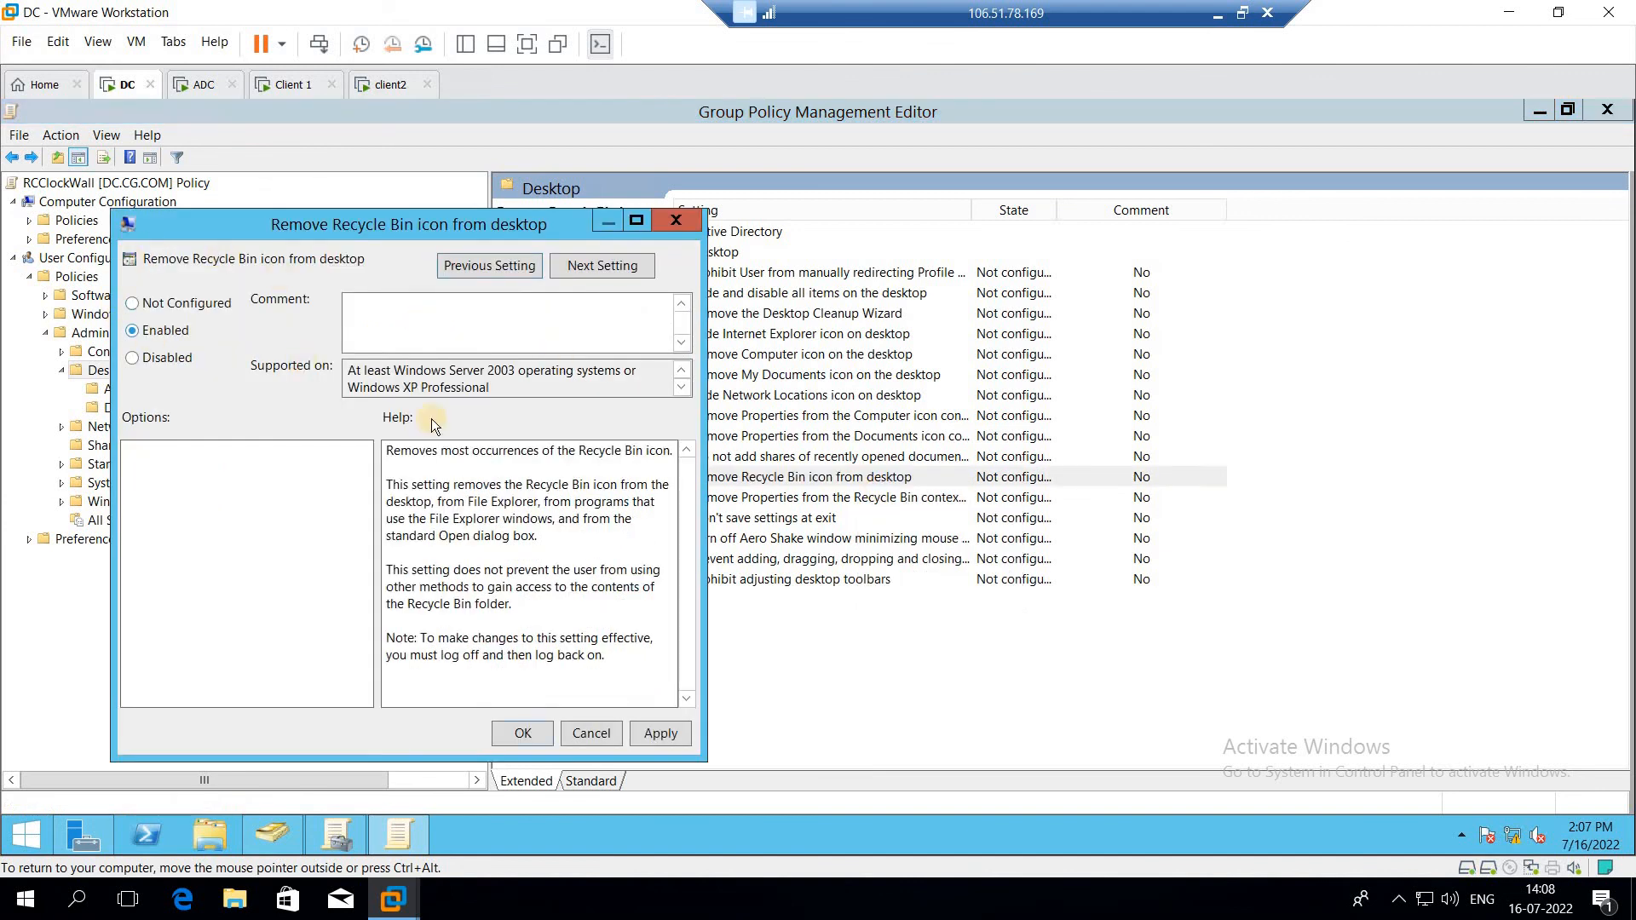
click(523, 734)
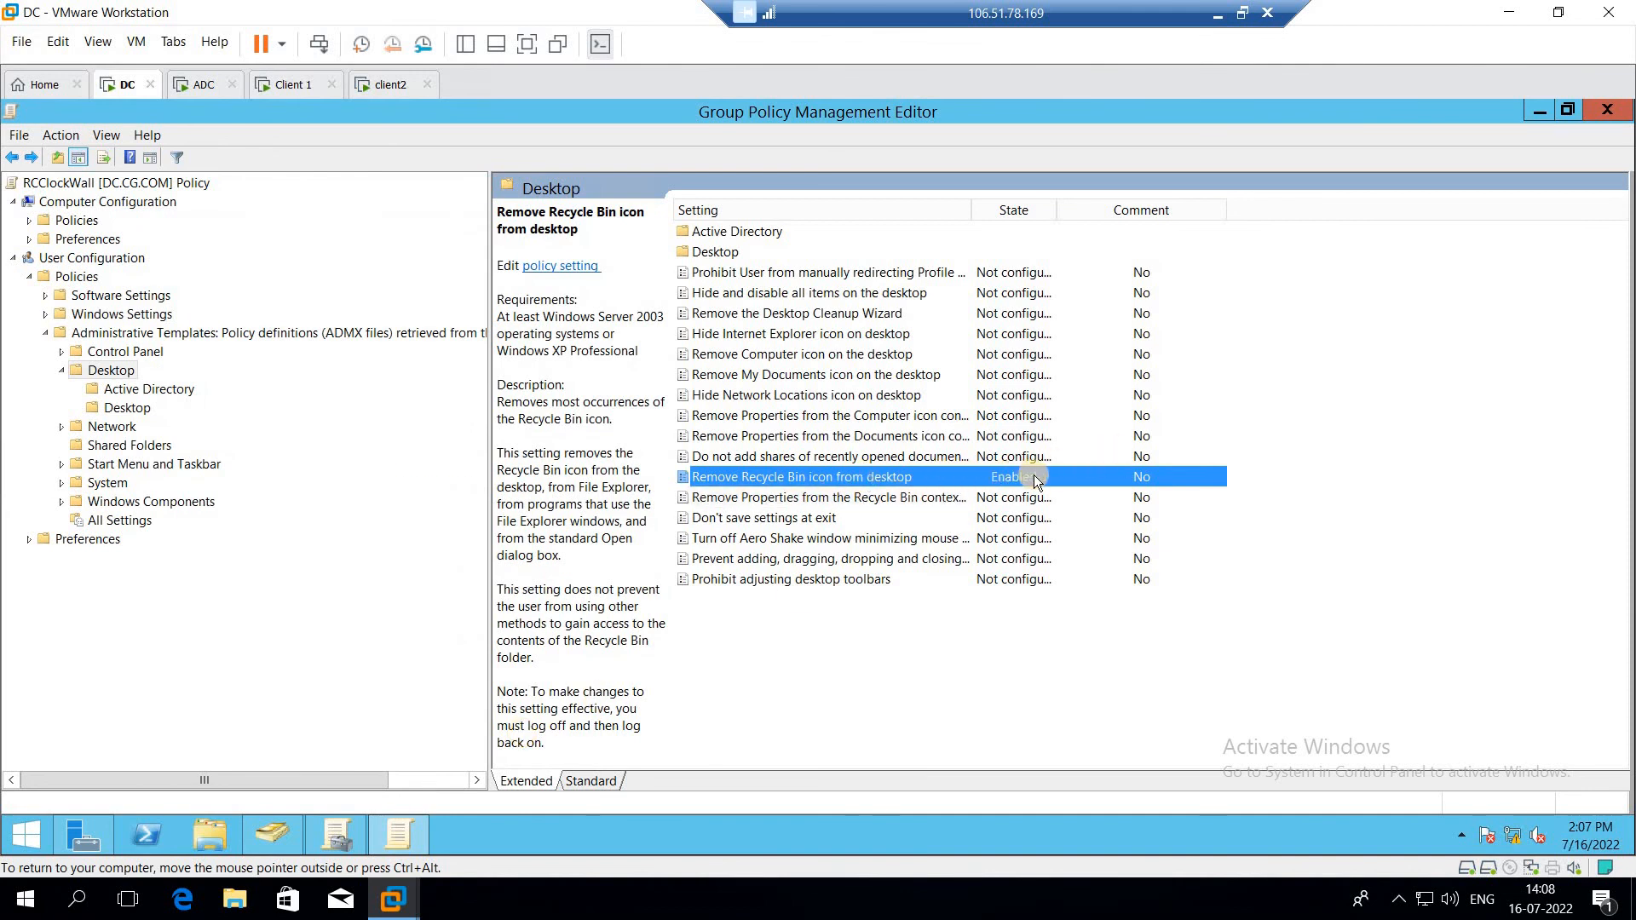
Step: Enable the Remove Clock from the system notification area policy under Start Menu and Taskbar
click(63, 372)
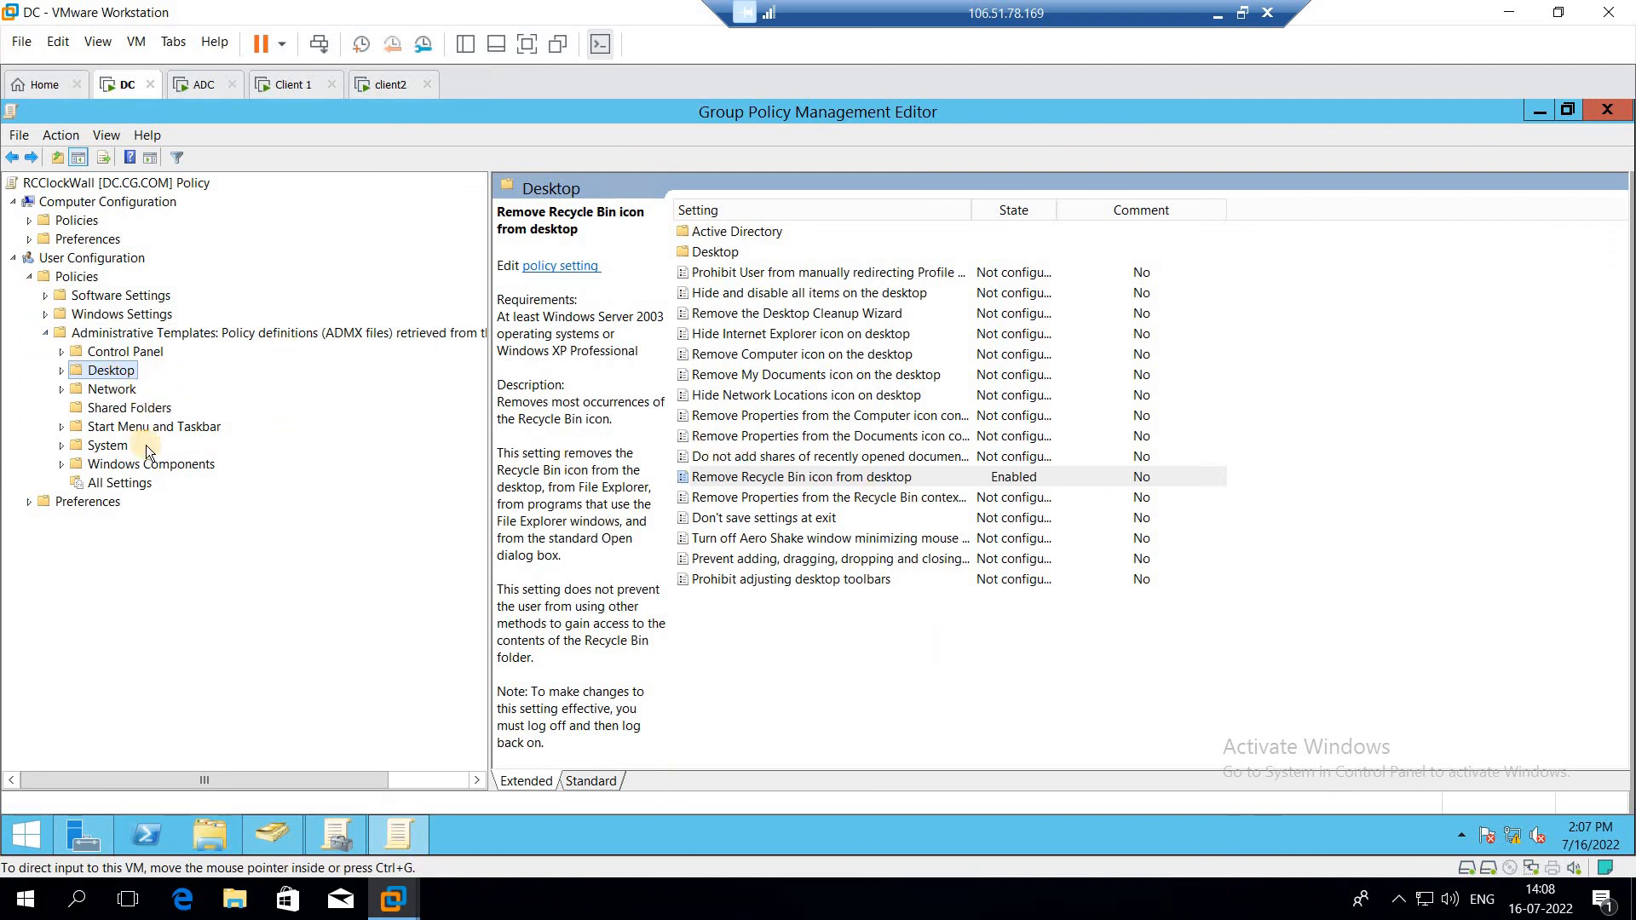
click(14, 158)
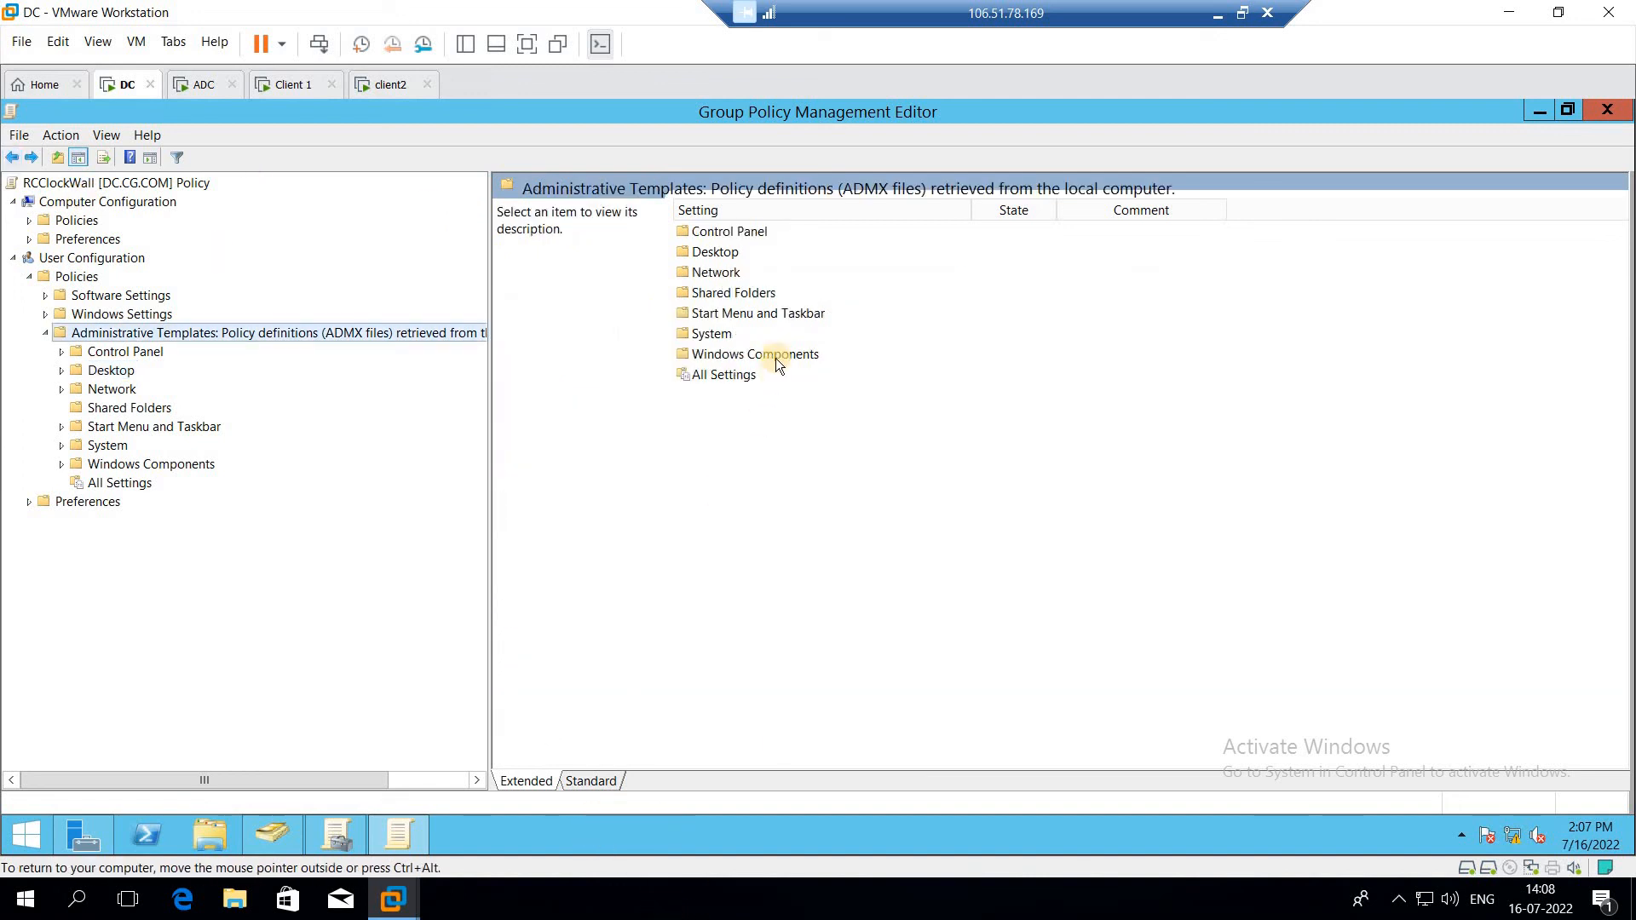
click(781, 315)
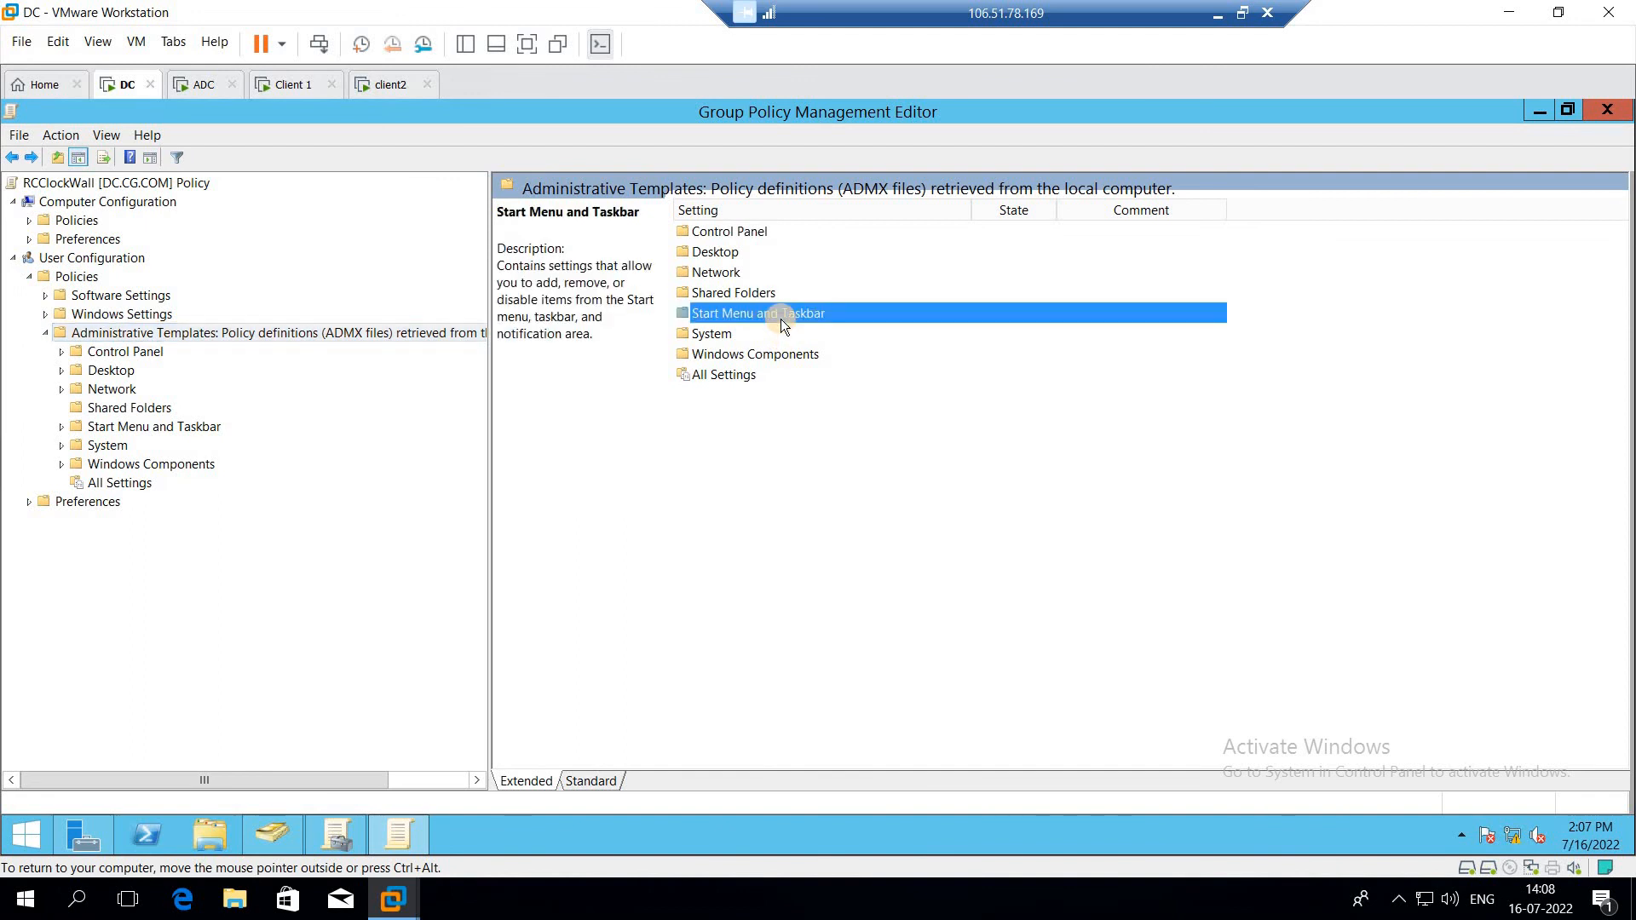
double_click(780, 316)
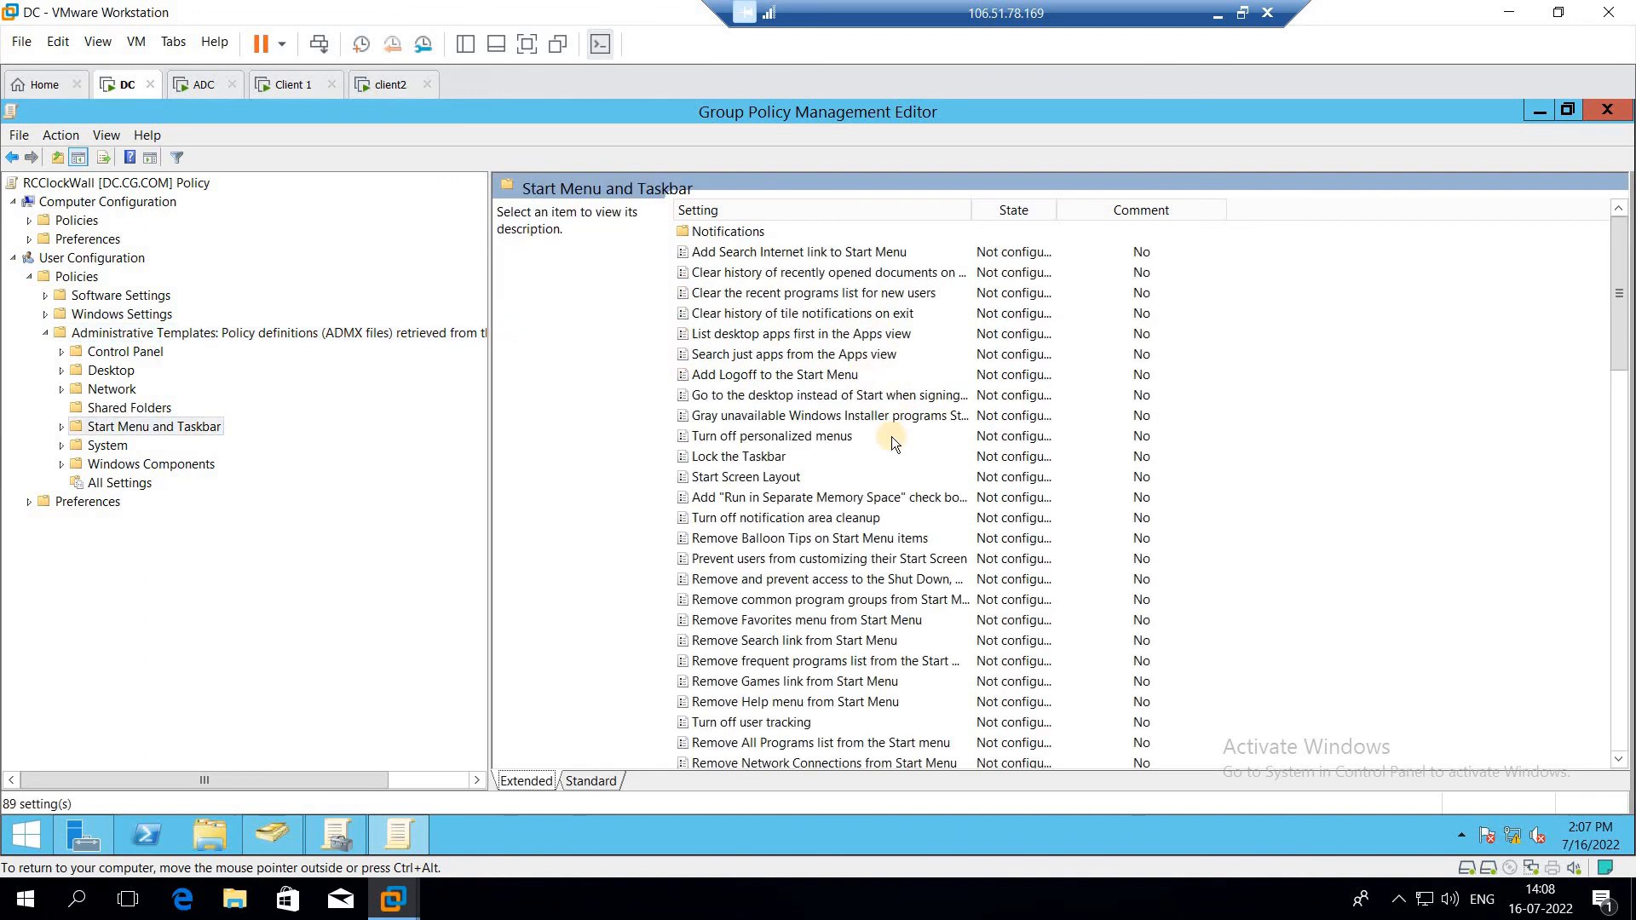
click(859, 558)
scroll(858, 558, down, 1)
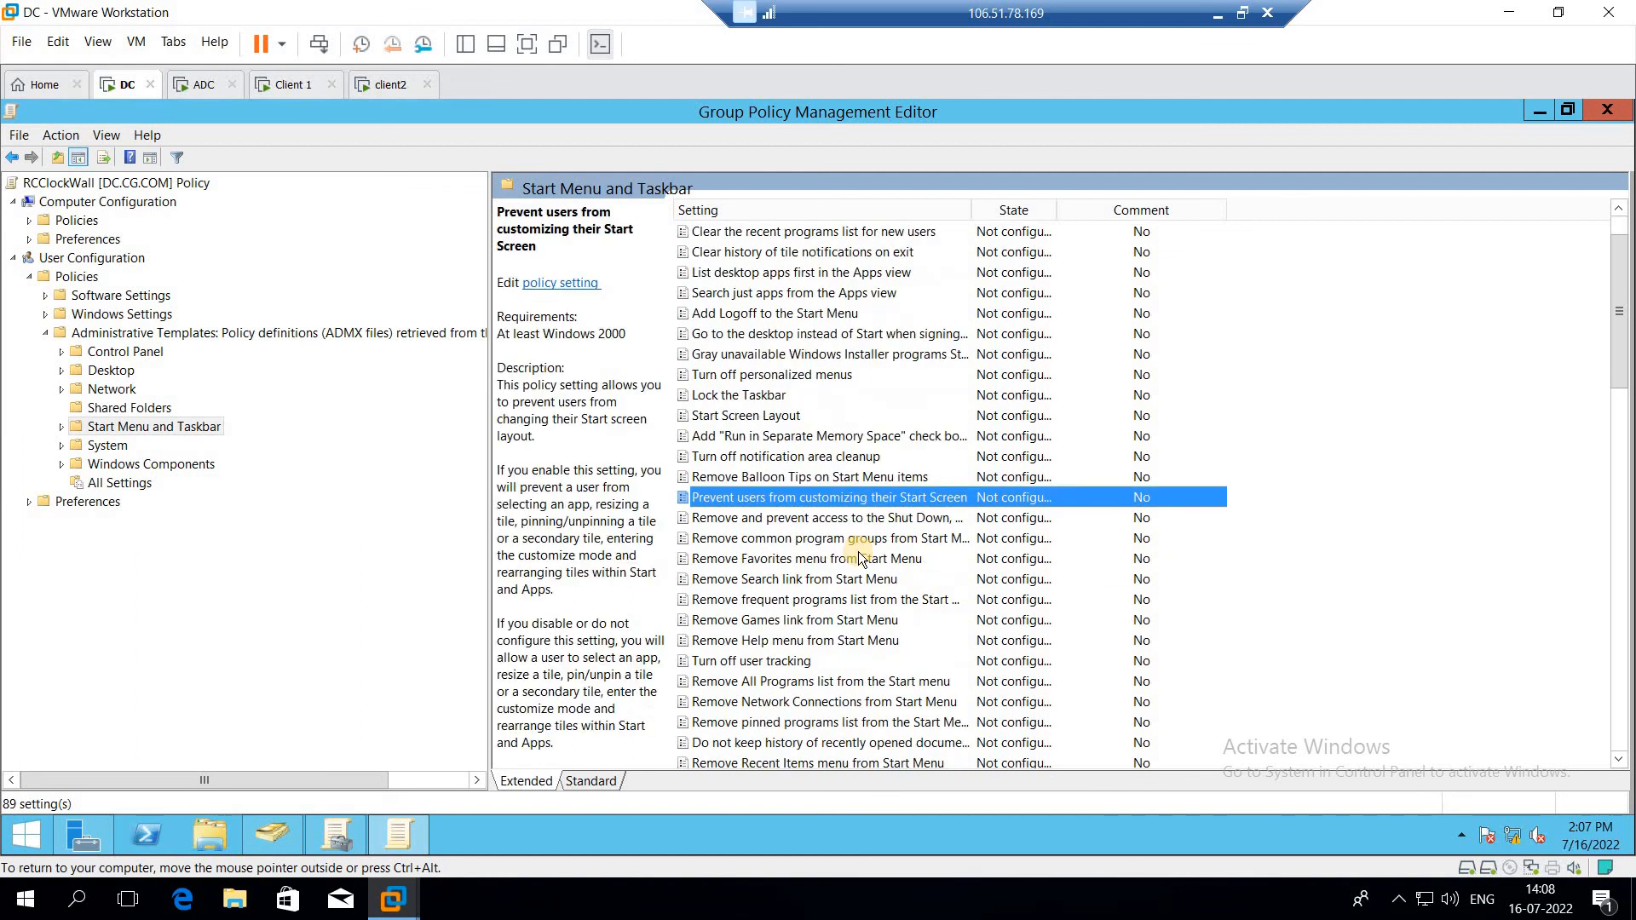
key(Down)
key(Down)
key(Down)
key(Down)
key(Down)
key(Down)
key(Down)
key(Down)
key(Down)
key(Down)
key(Down)
key(Down)
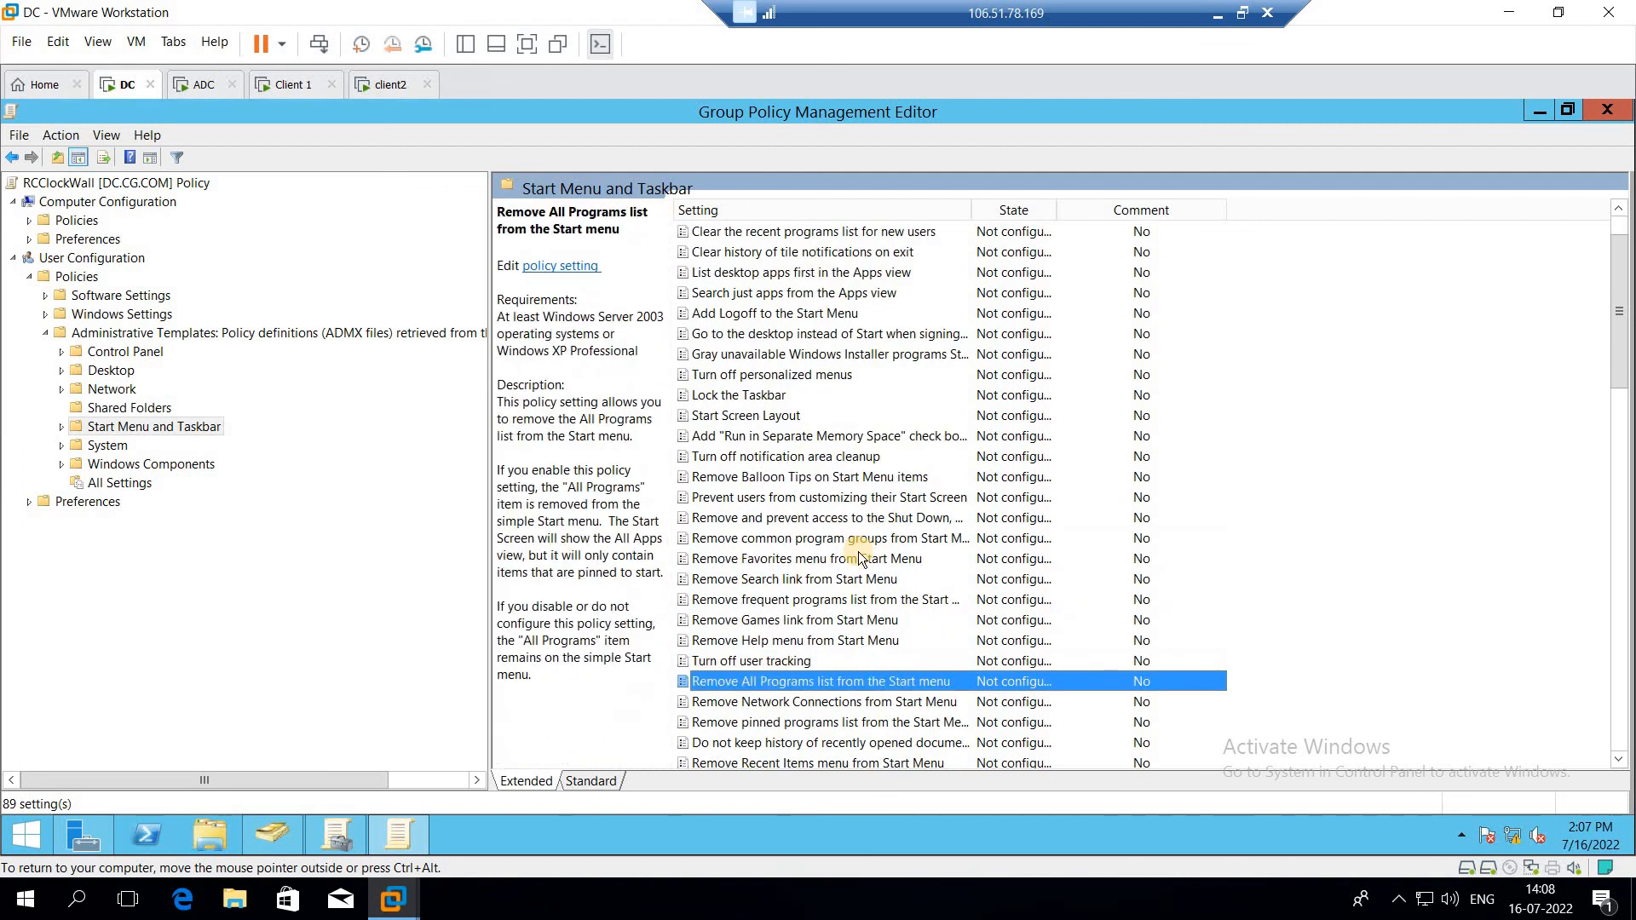
key(Down)
key(Down)
key(Down)
key(Down)
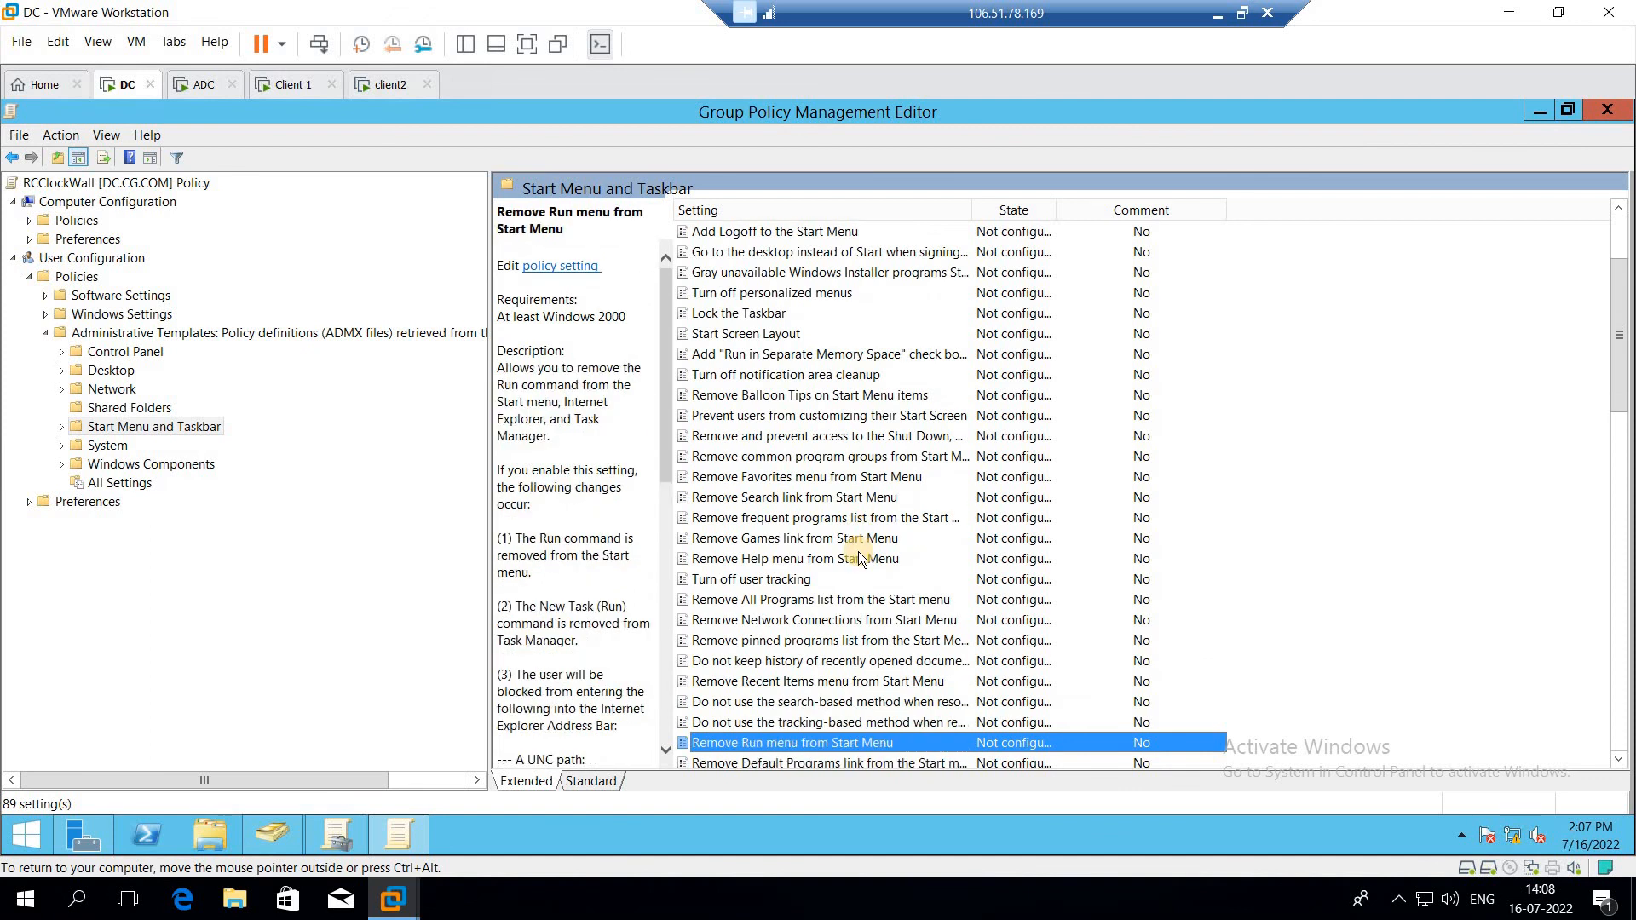
key(Down)
key(Down)
key(Down)
key(Down)
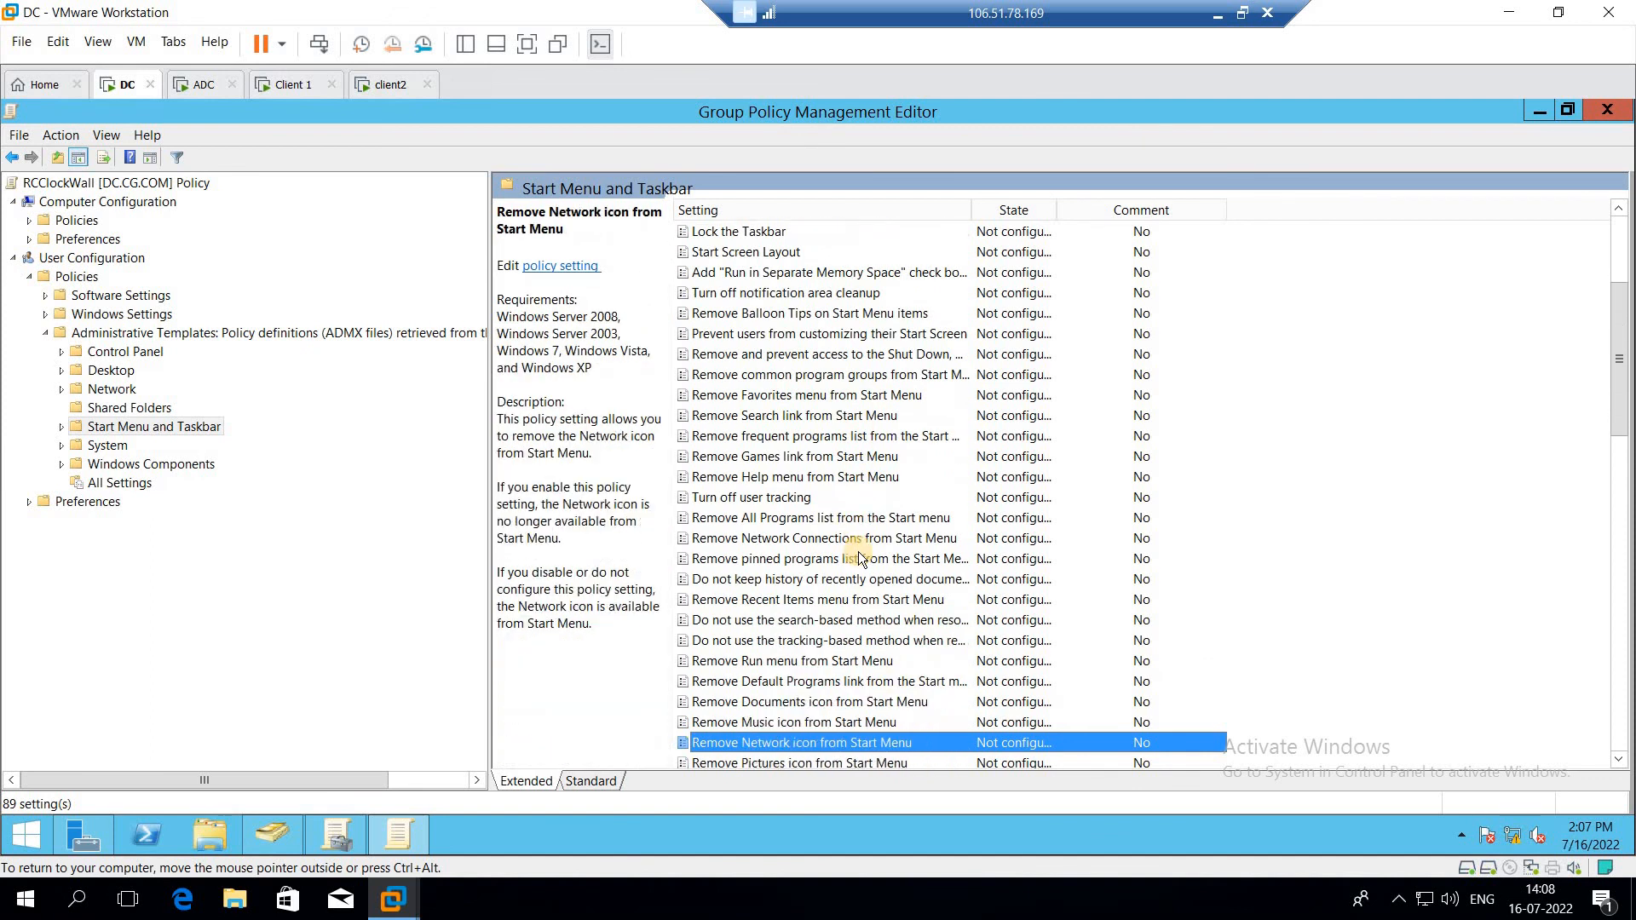
key(Down)
key(Down)
key(Down)
key(Down)
key(Down)
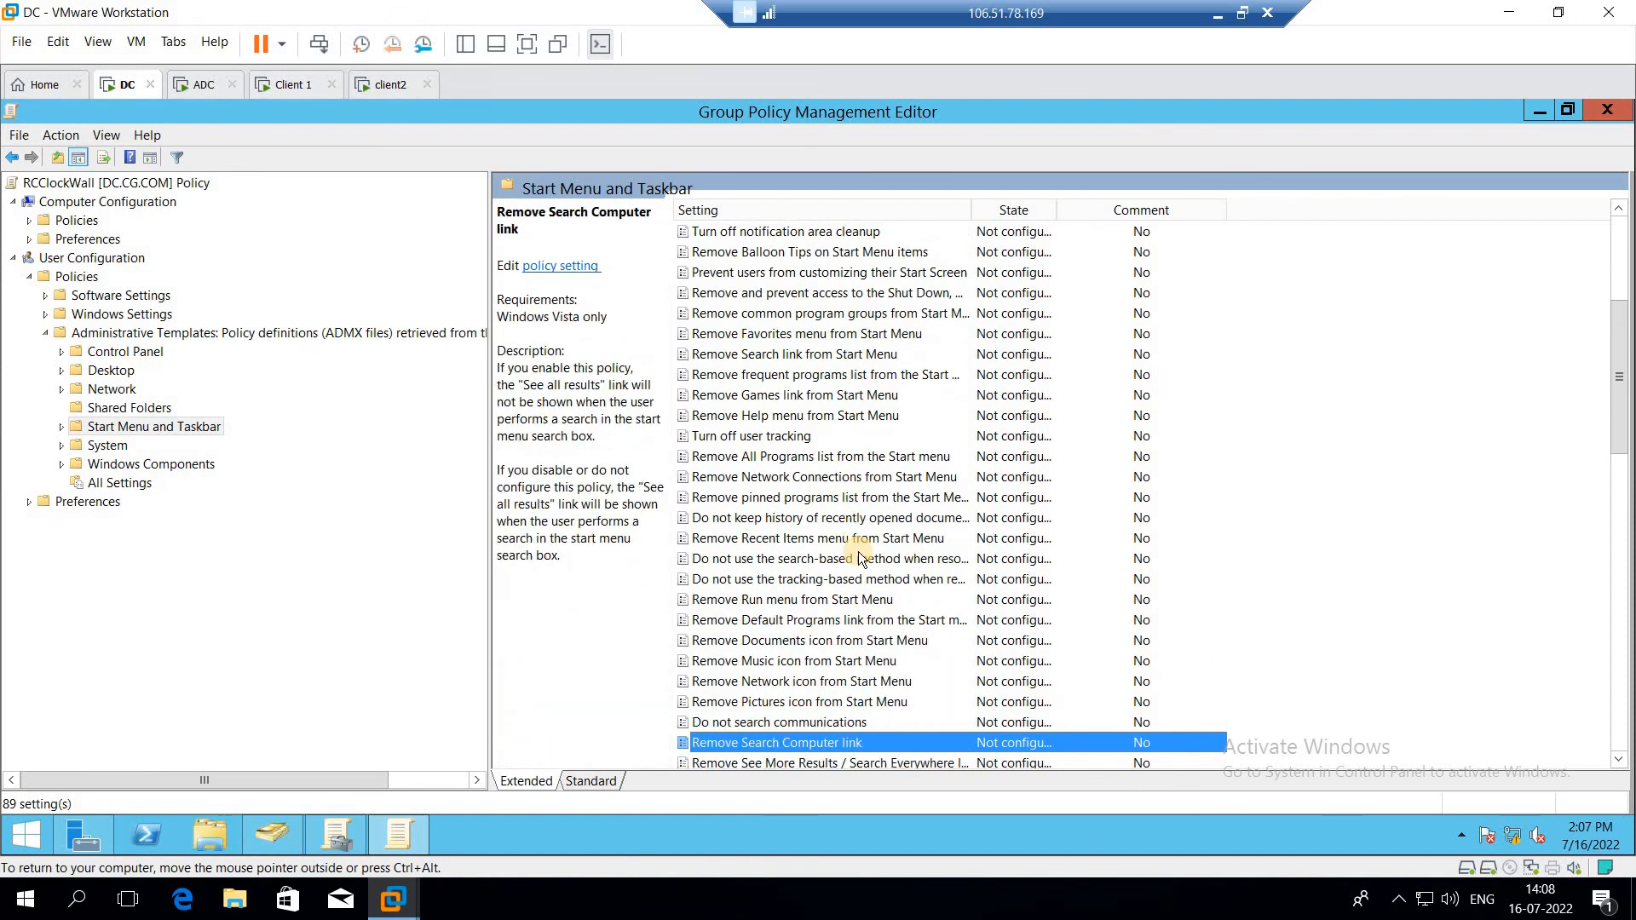
key(Down)
key(Down)
key(Down)
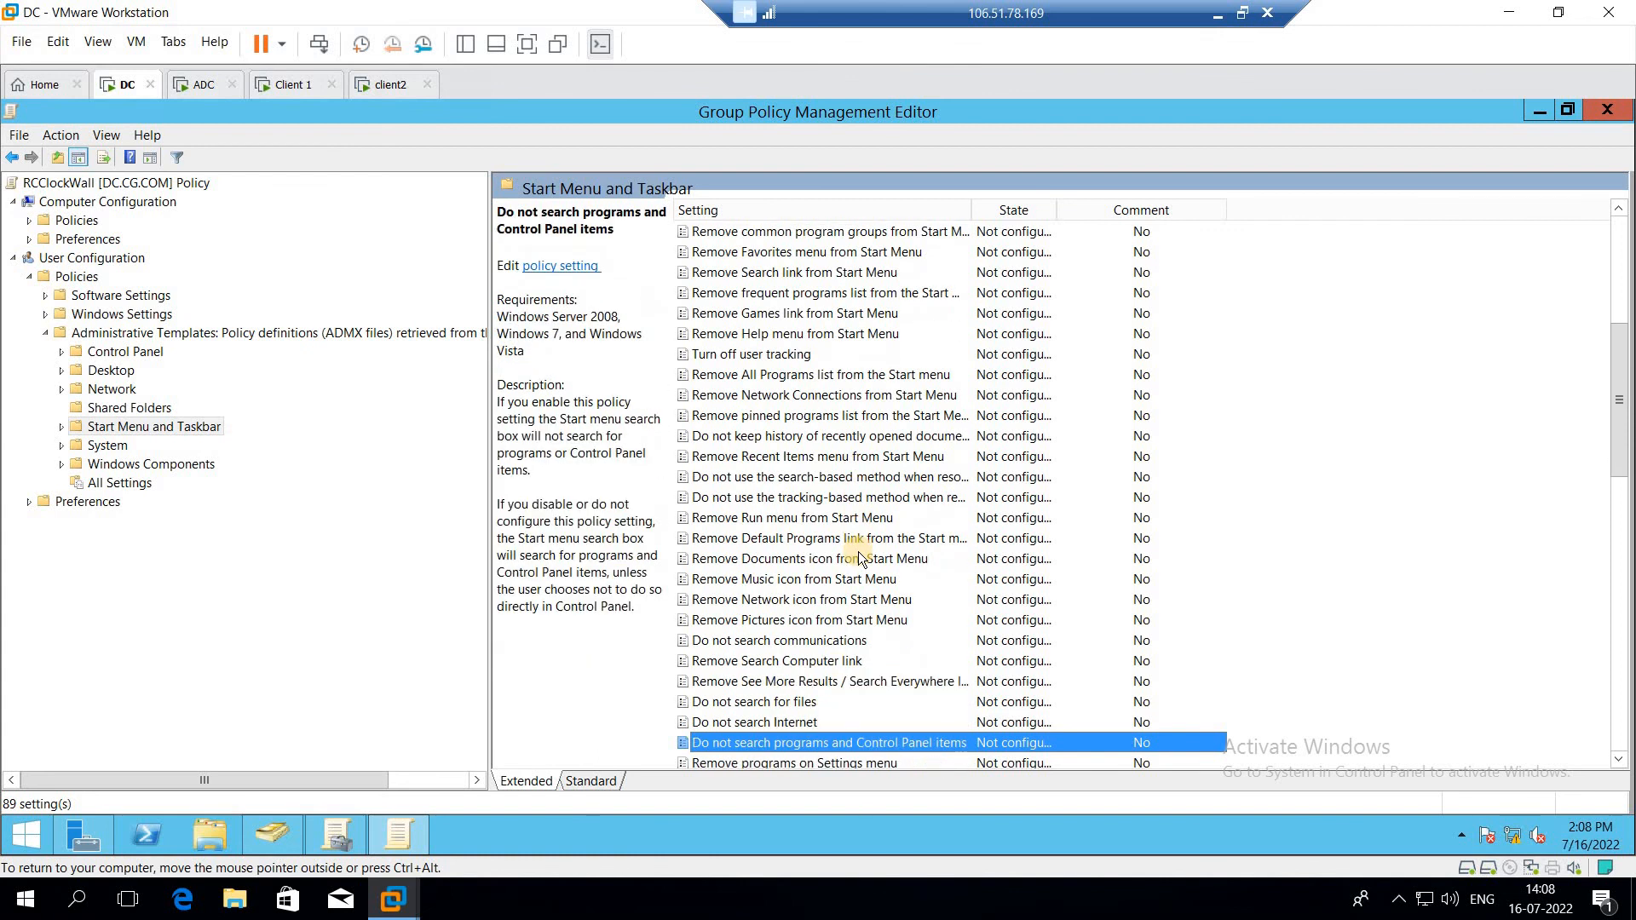
key(Down)
key(Down)
key(Down)
key(Down)
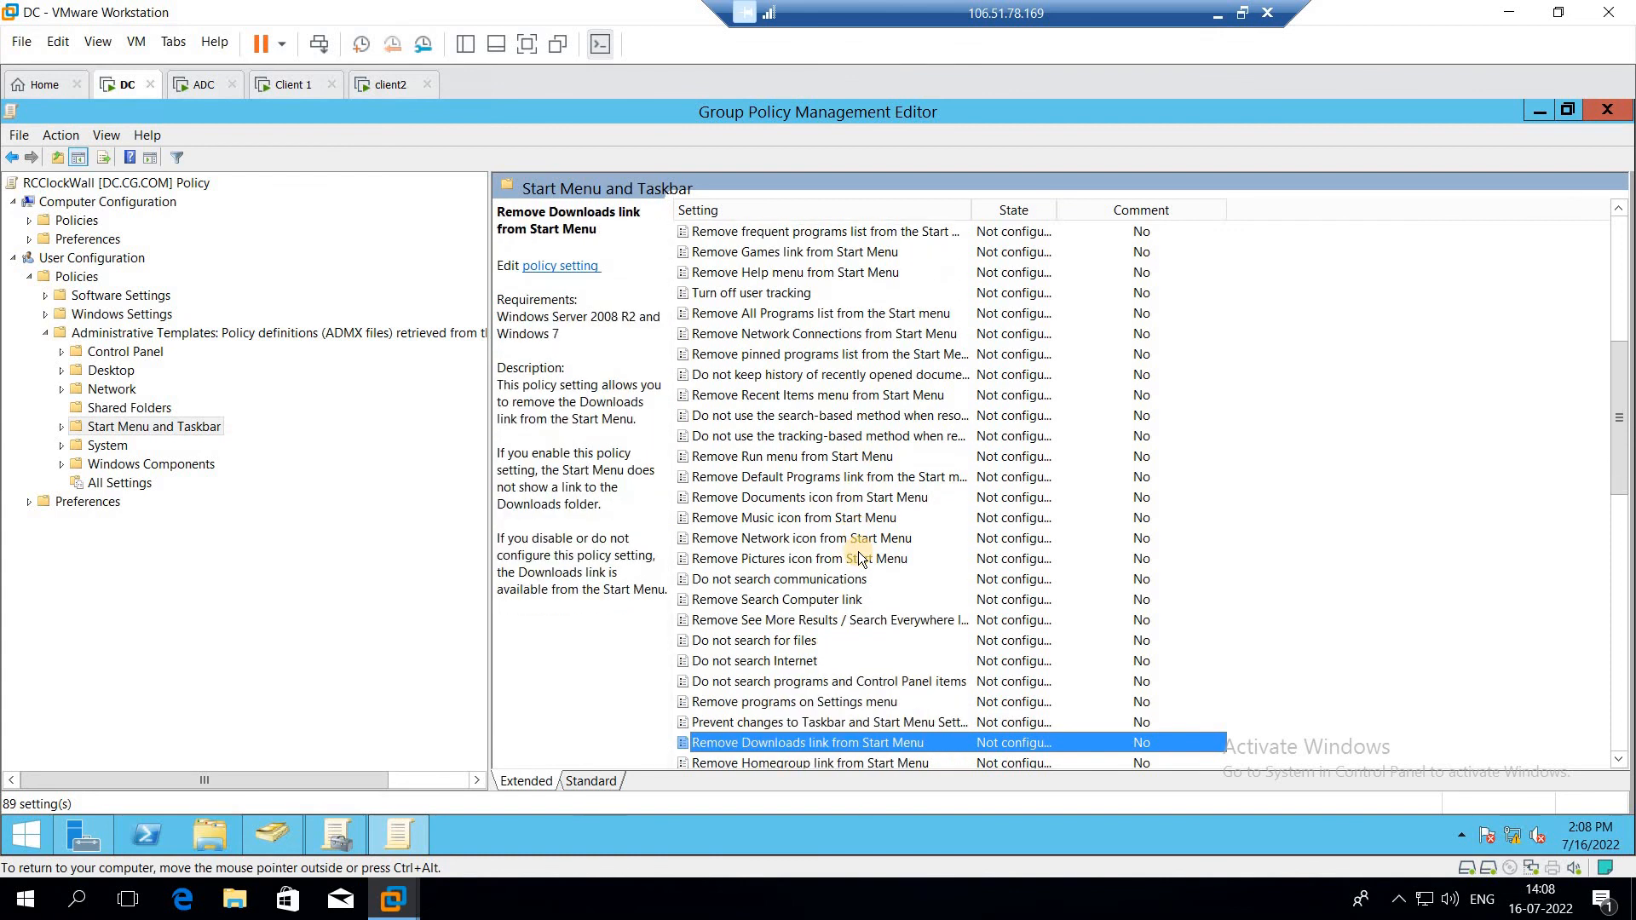
key(Down)
key(Down)
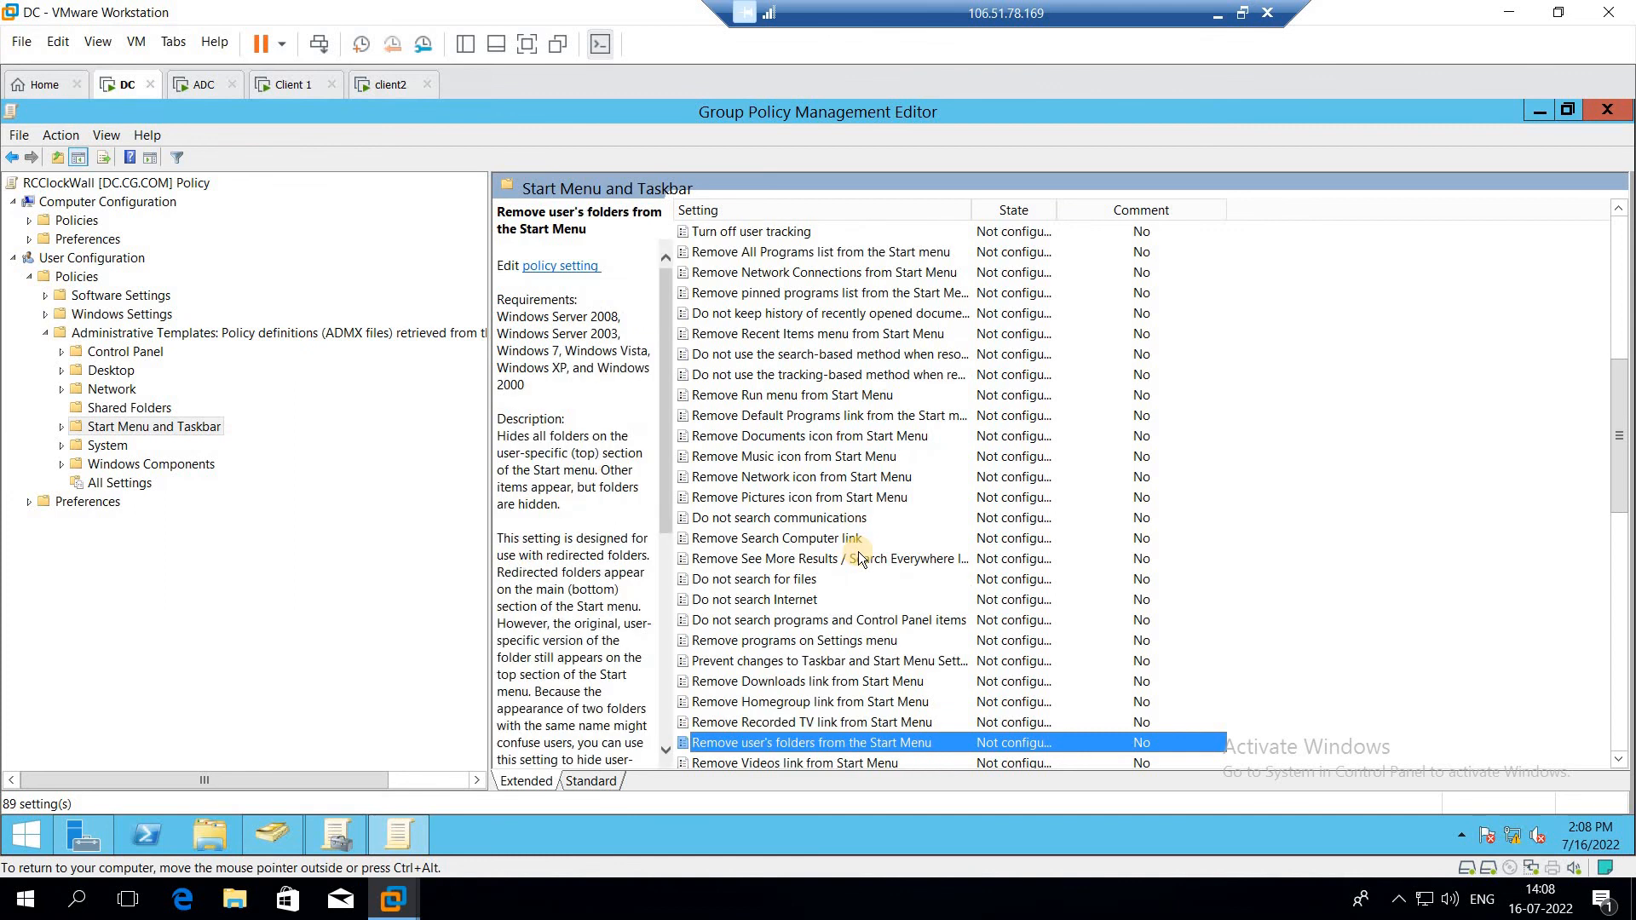
key(Down)
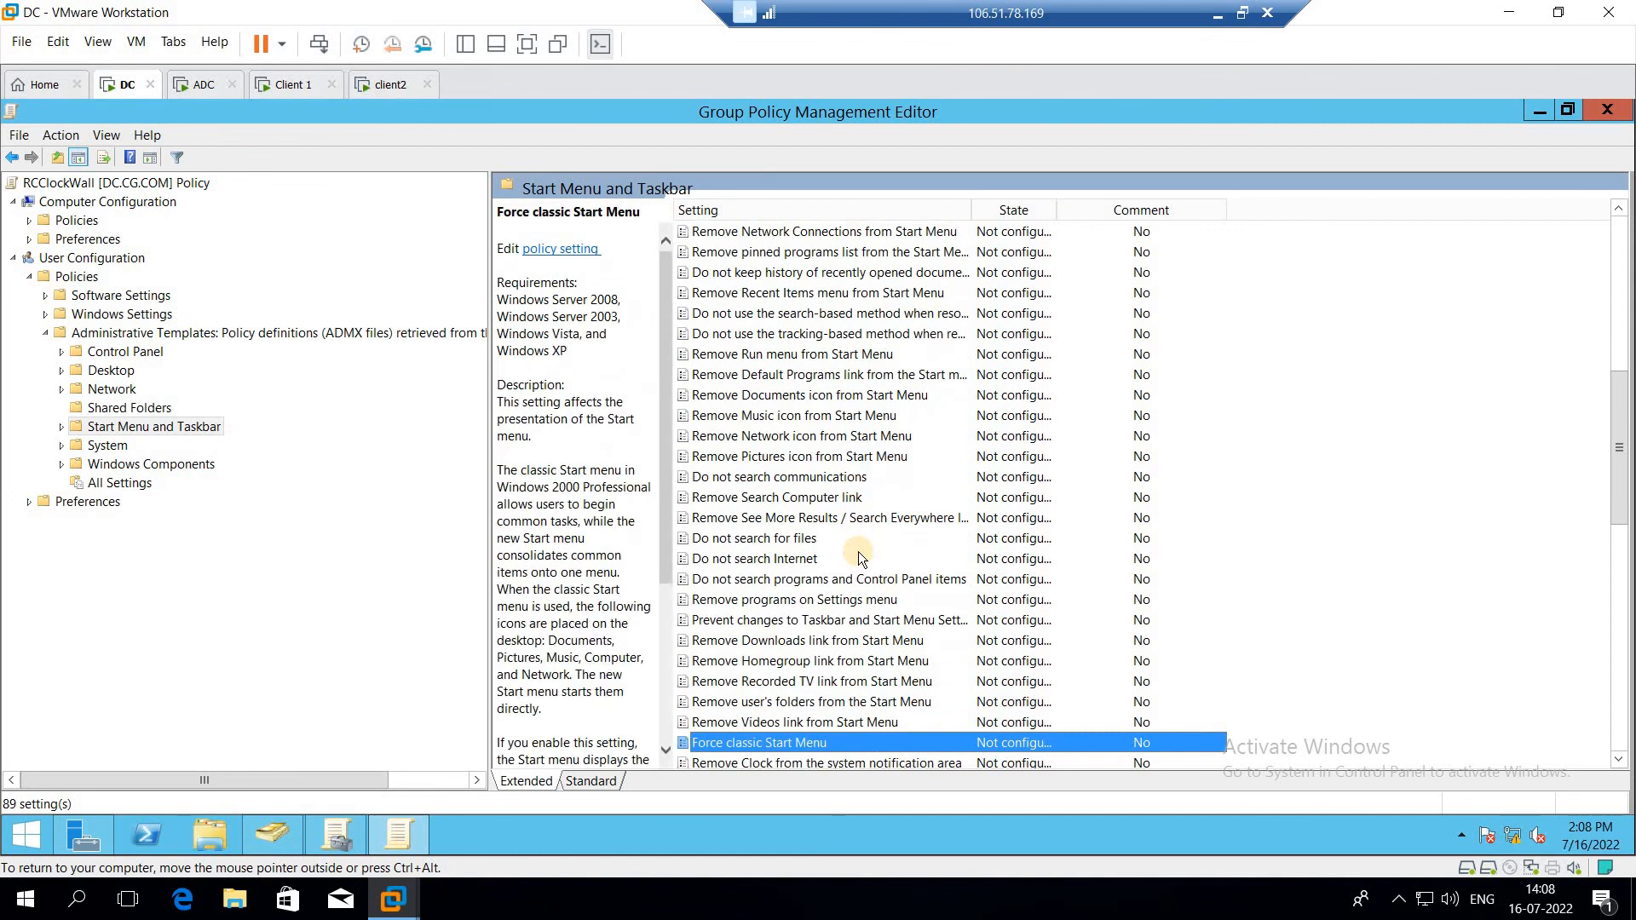
key(Down)
key(Down)
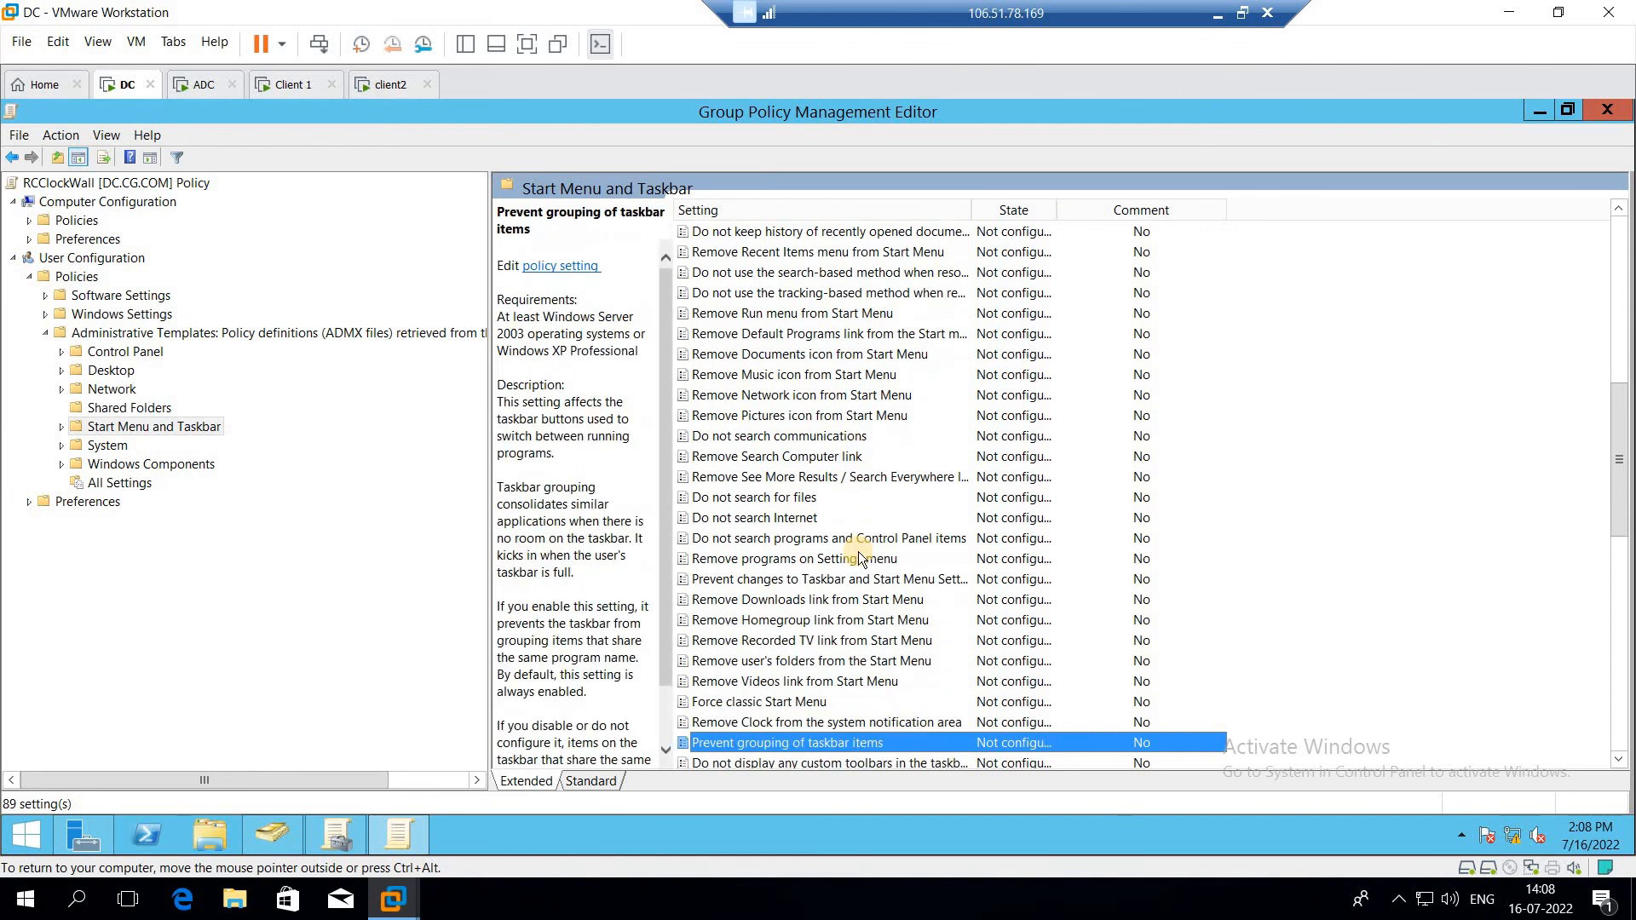
key(Up)
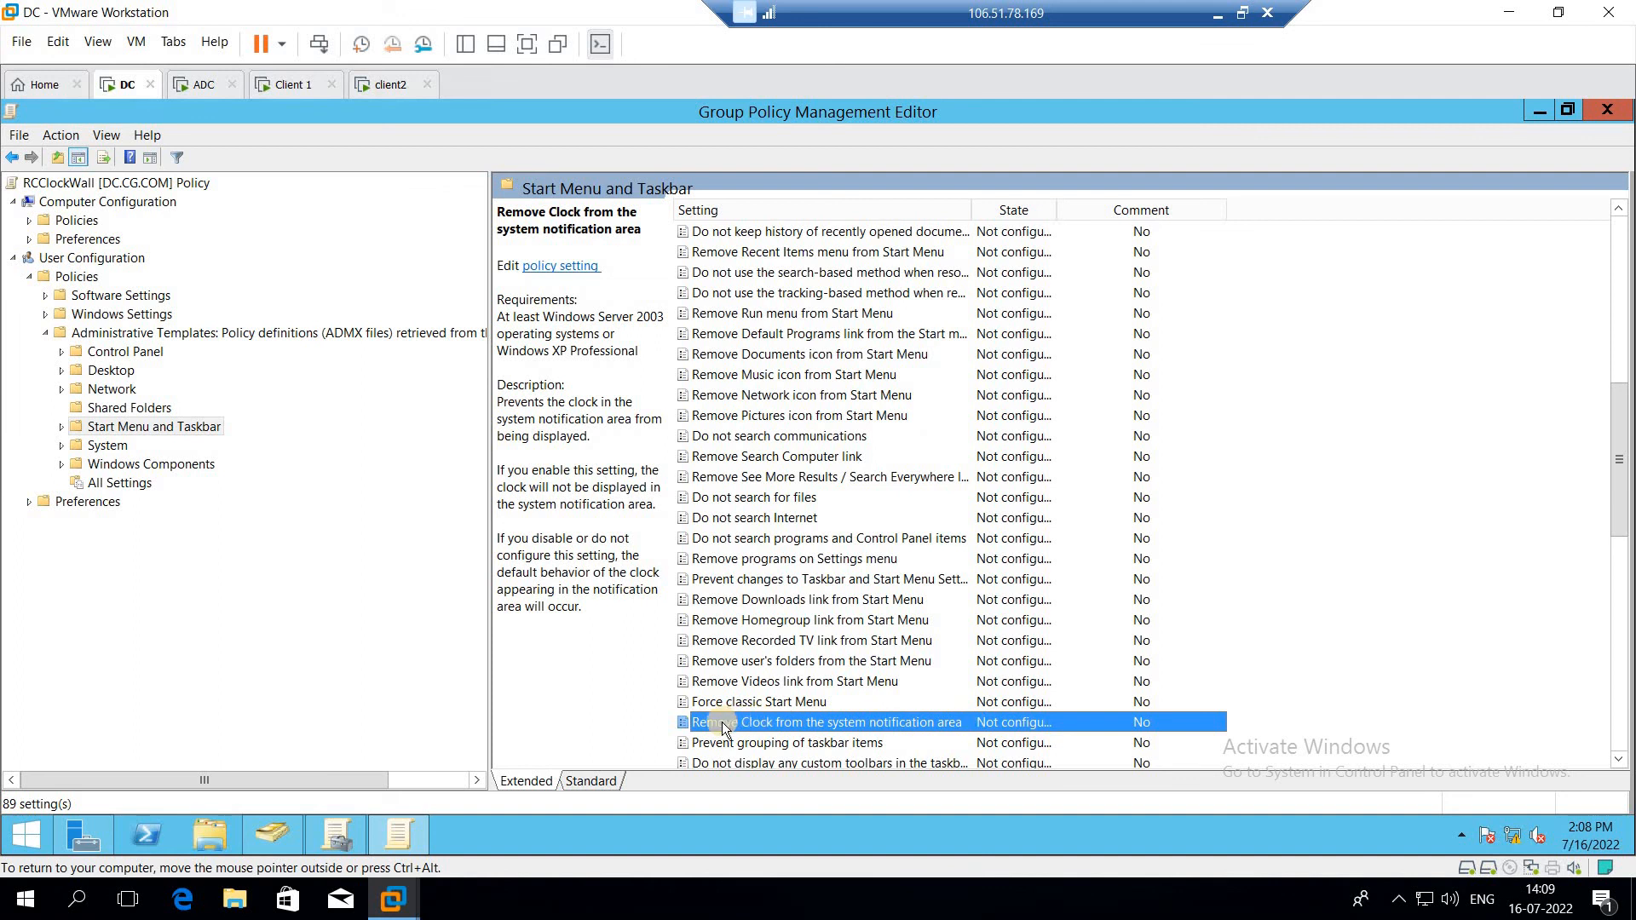
right_click(852, 723)
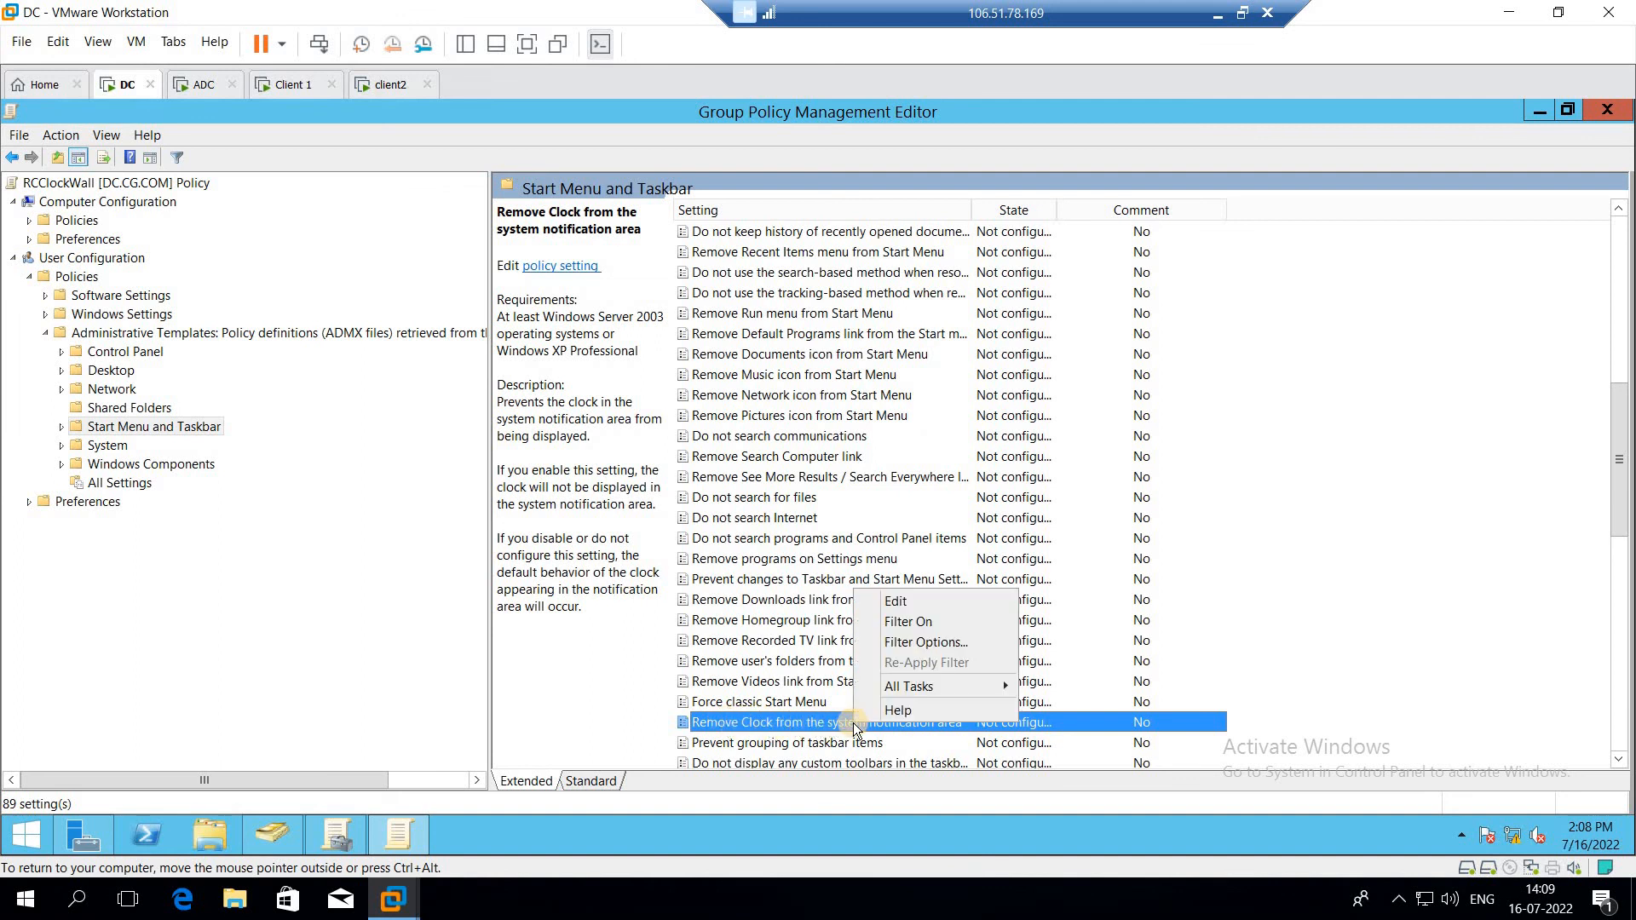
click(927, 600)
click(159, 357)
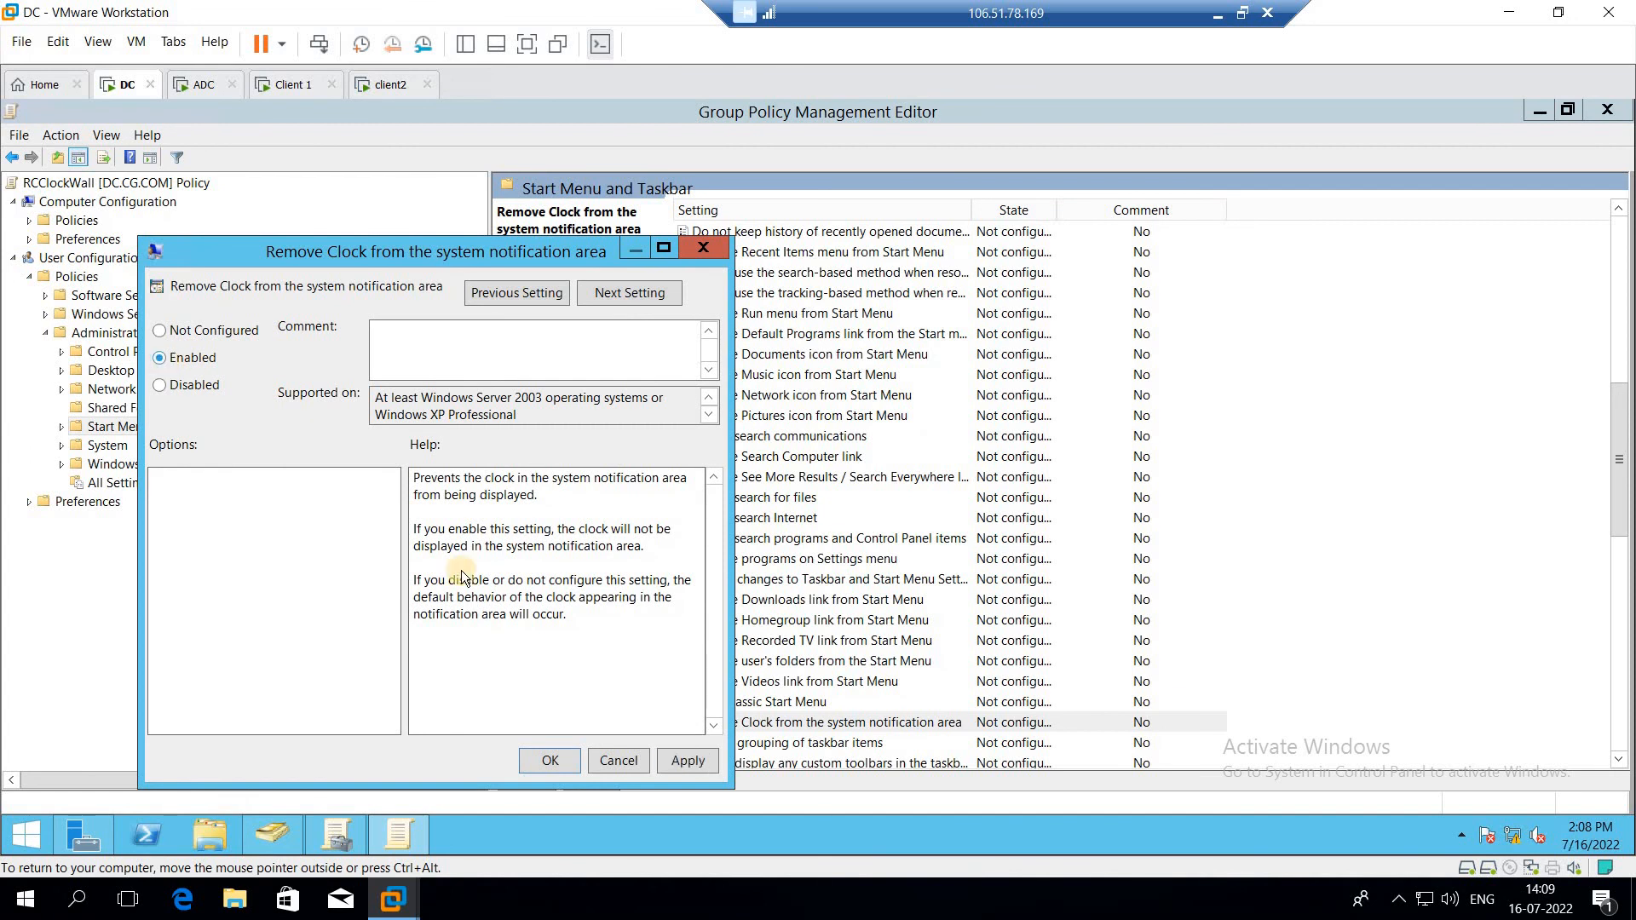
click(548, 759)
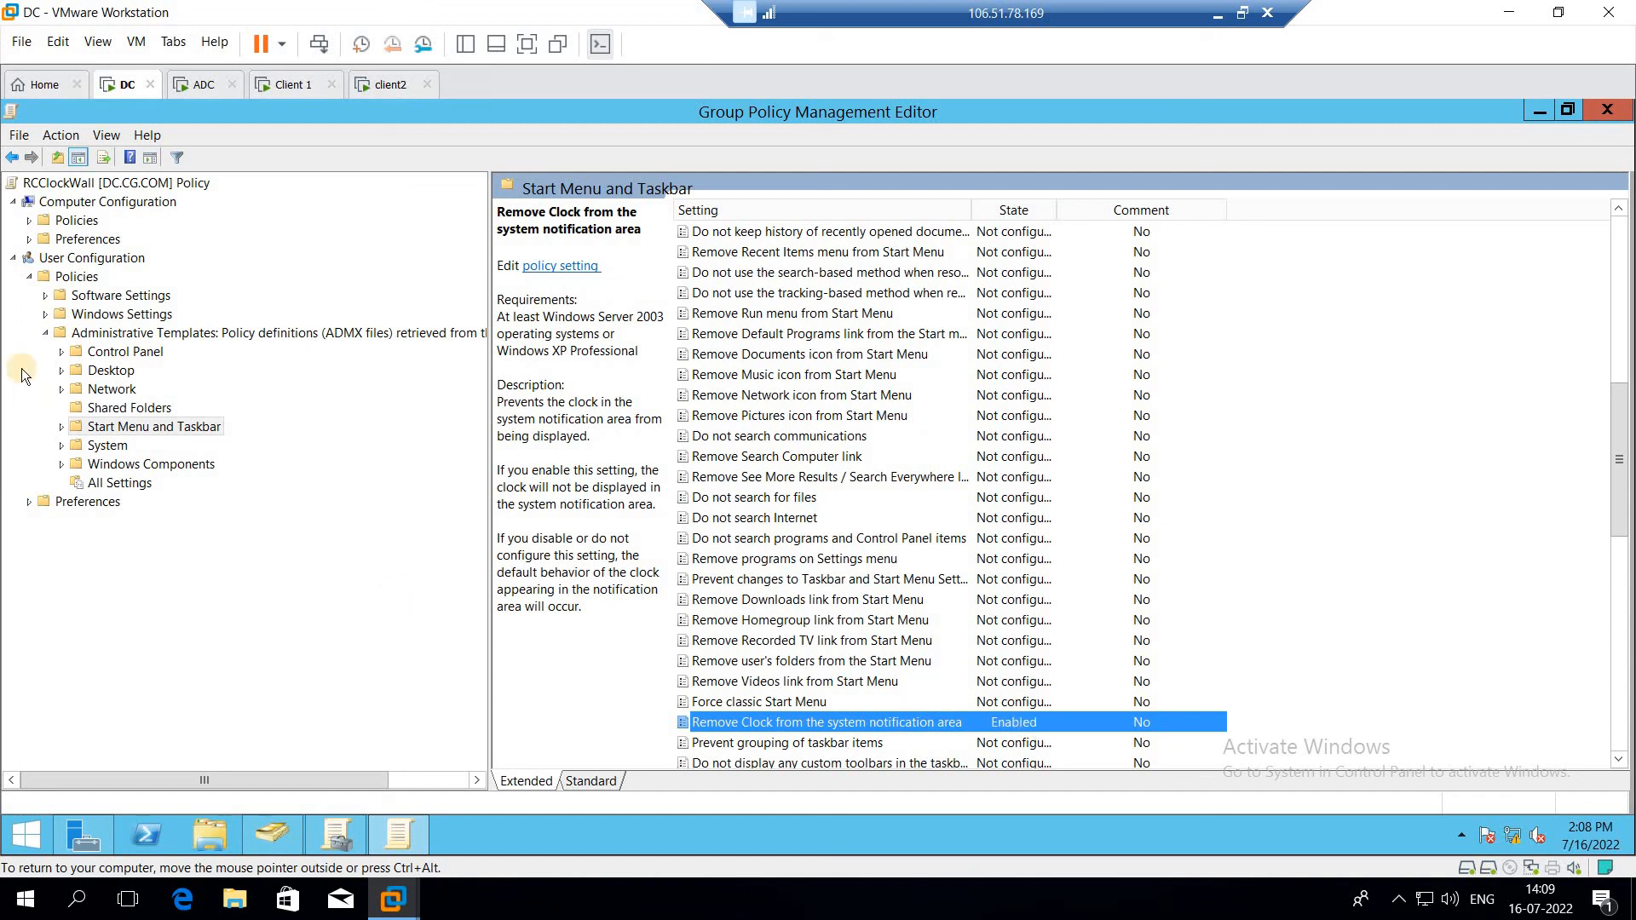
Step: Minimize the open consoles, open This PC, and delete the WALLPAPER folder from the BMR (E:) drive
click(30, 277)
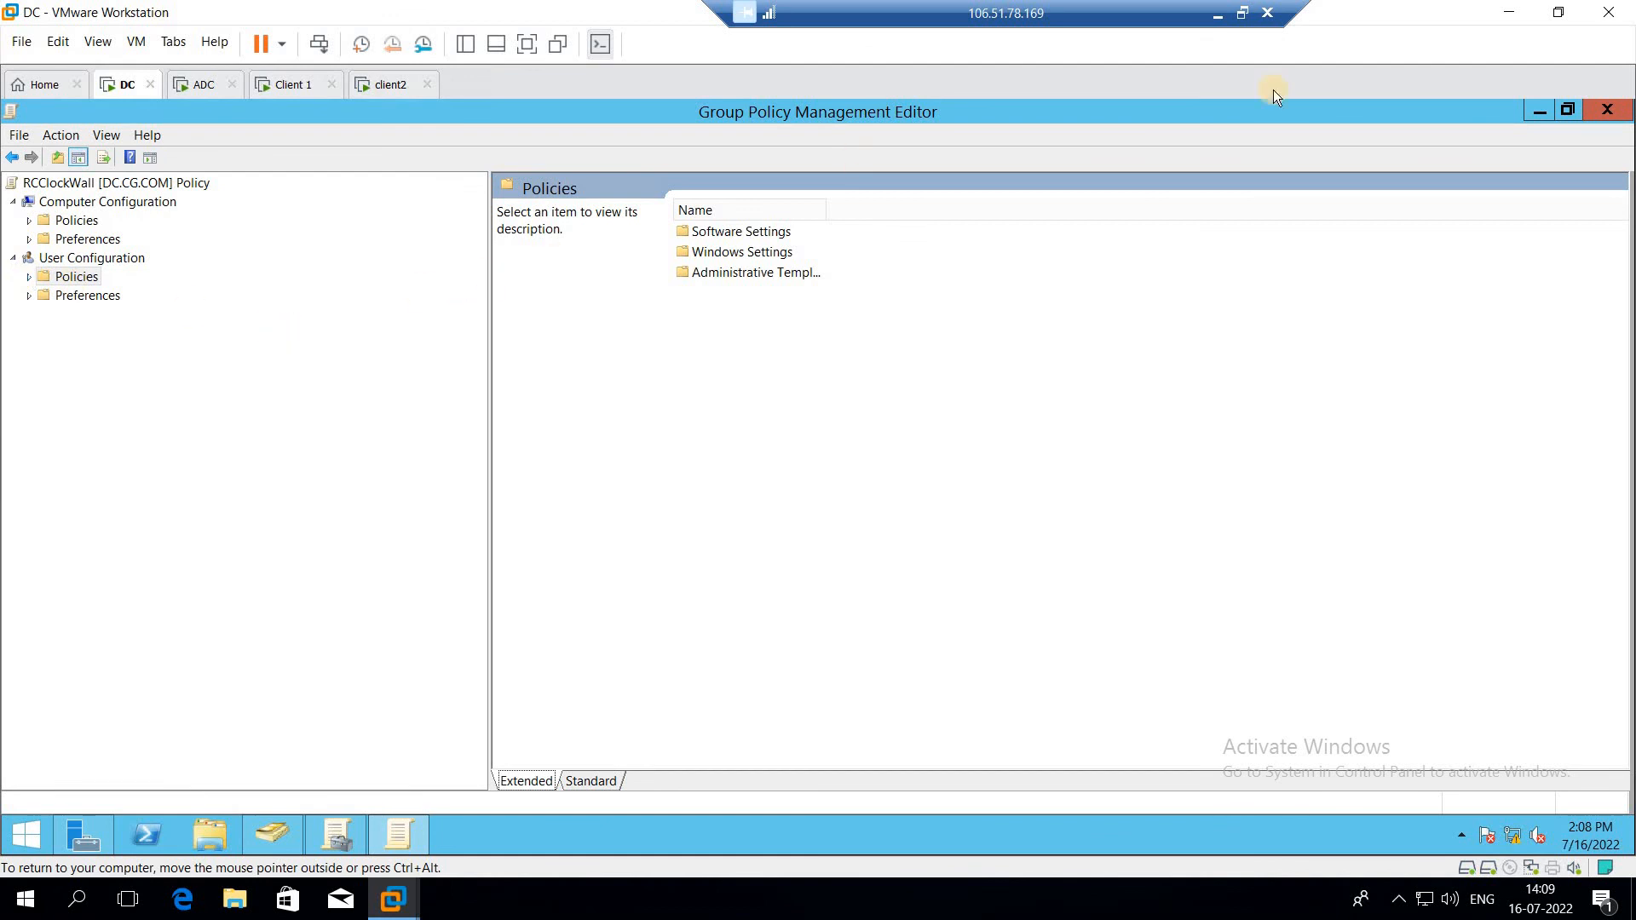
click(1535, 111)
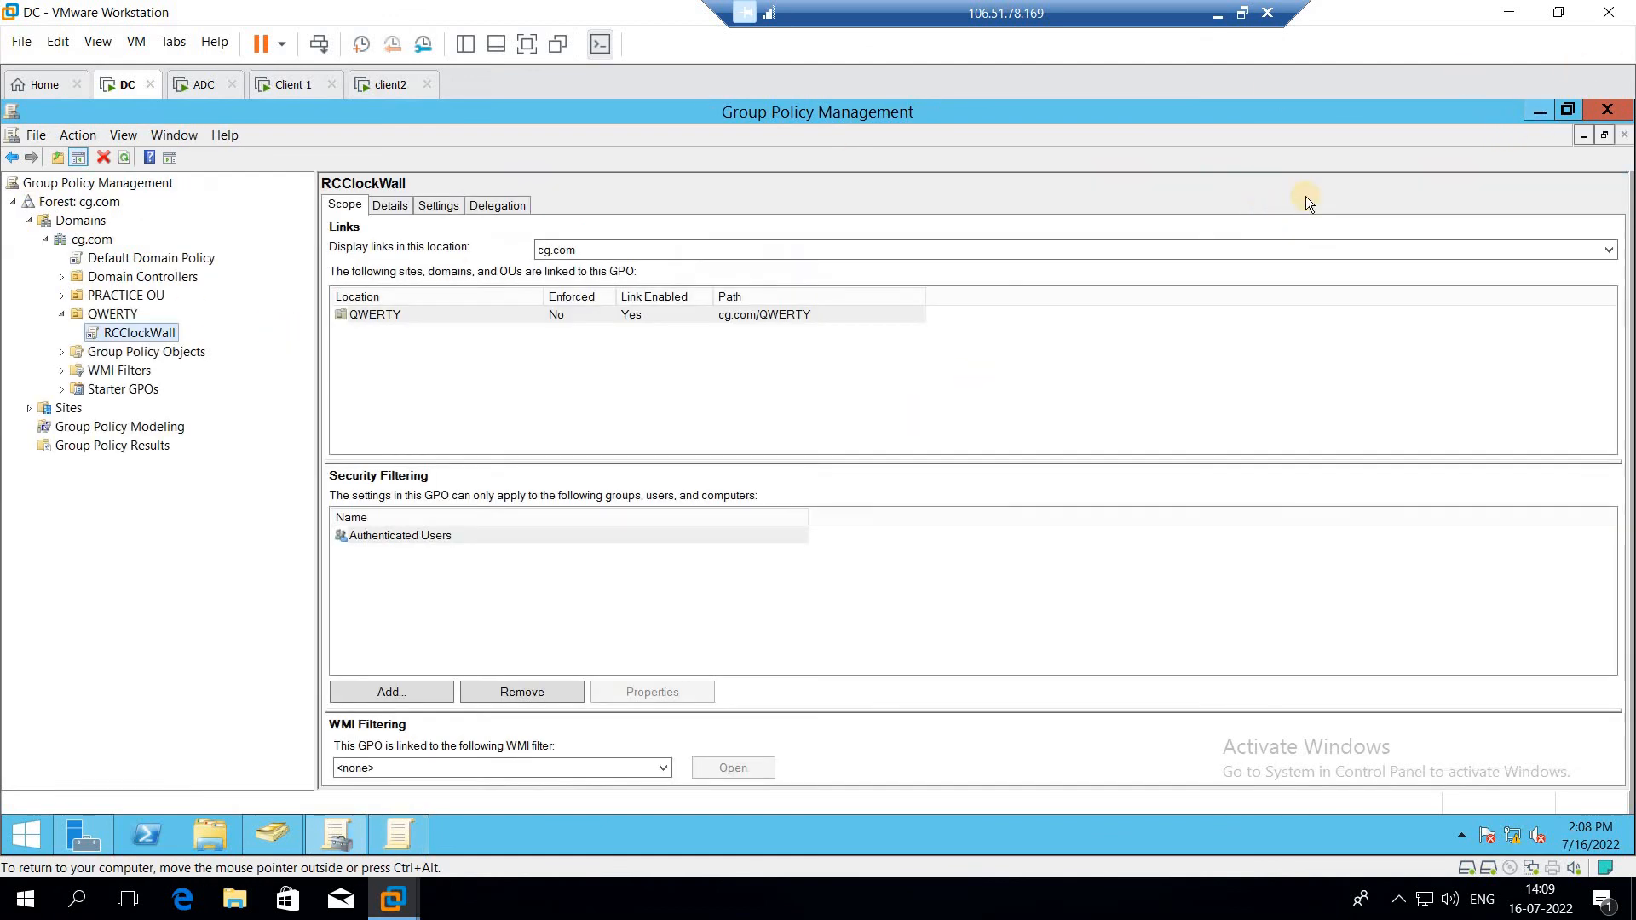
click(1537, 106)
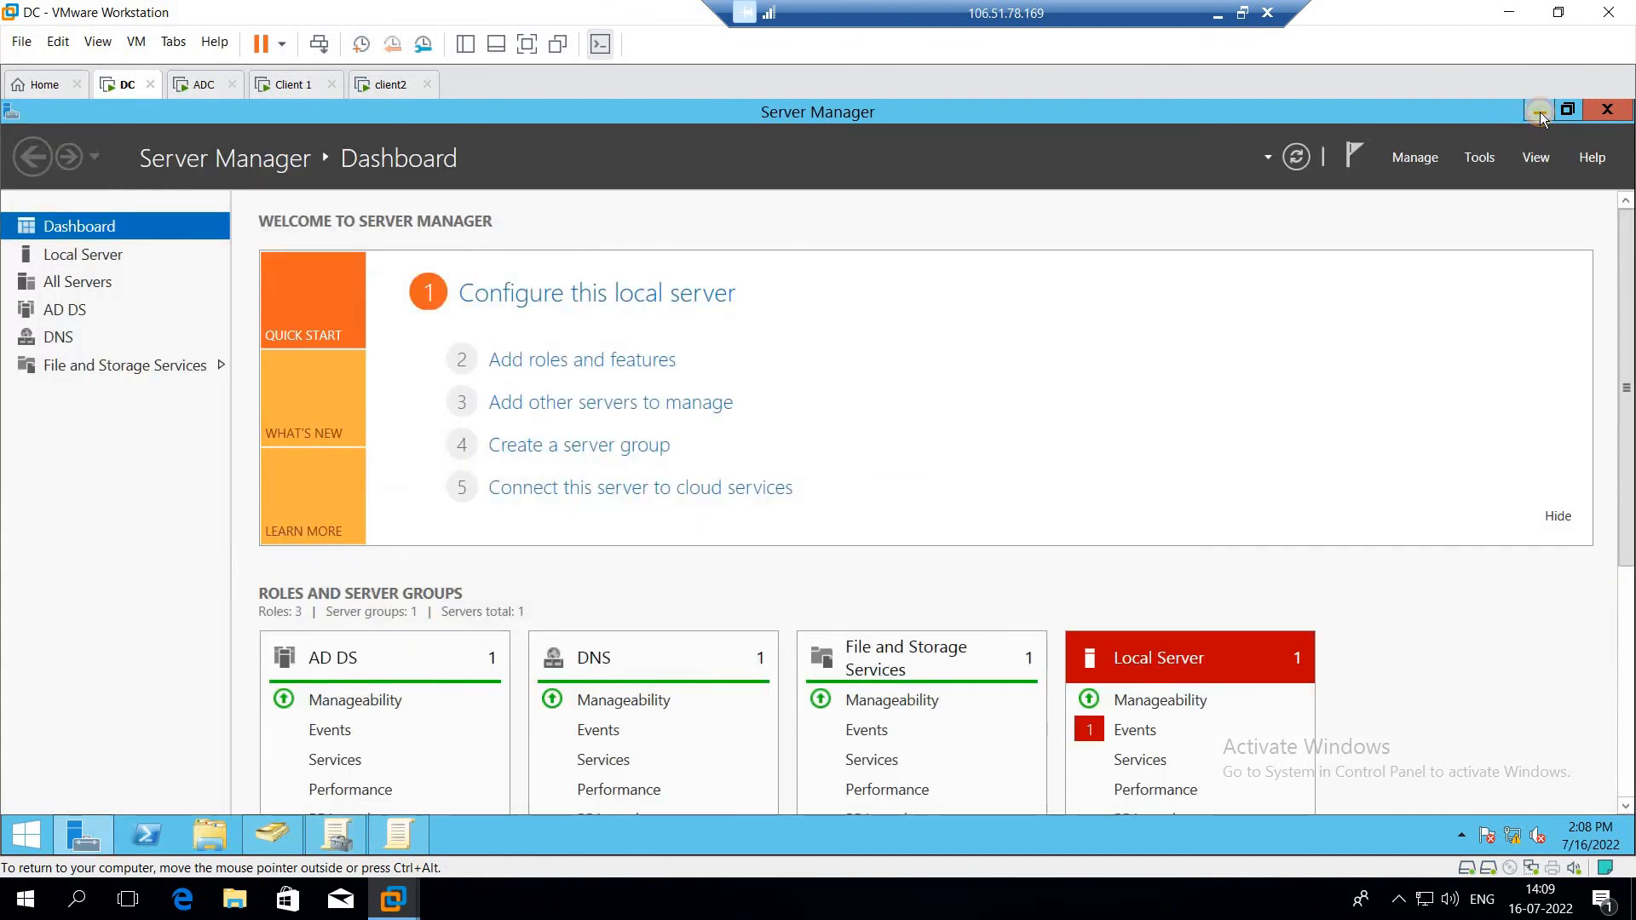
click(1538, 111)
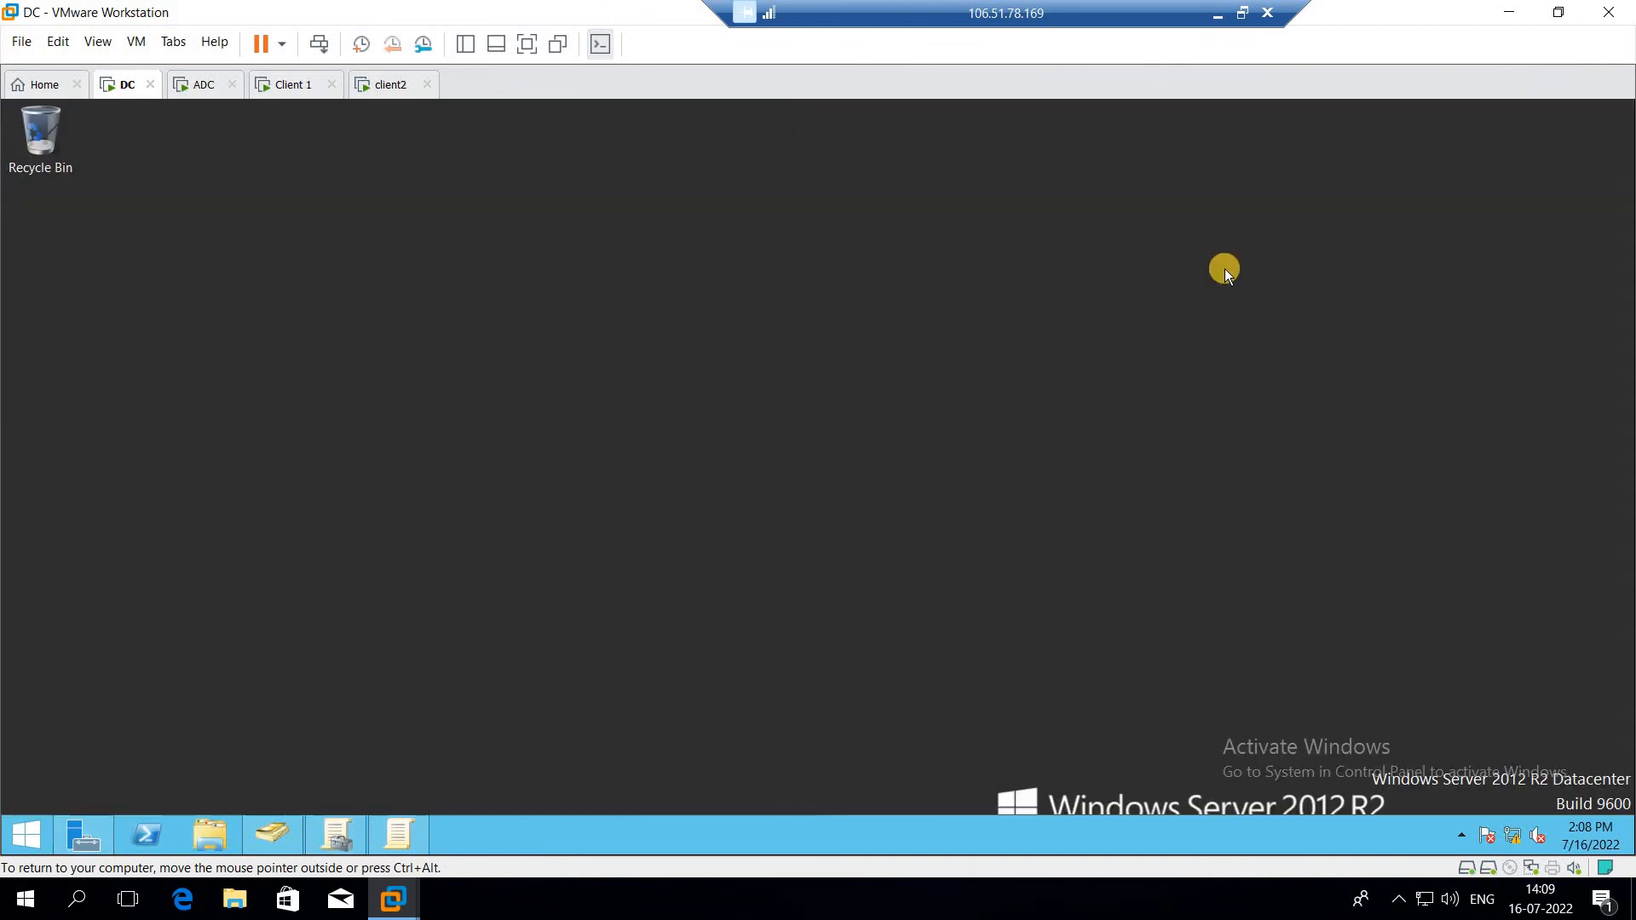
click(24, 837)
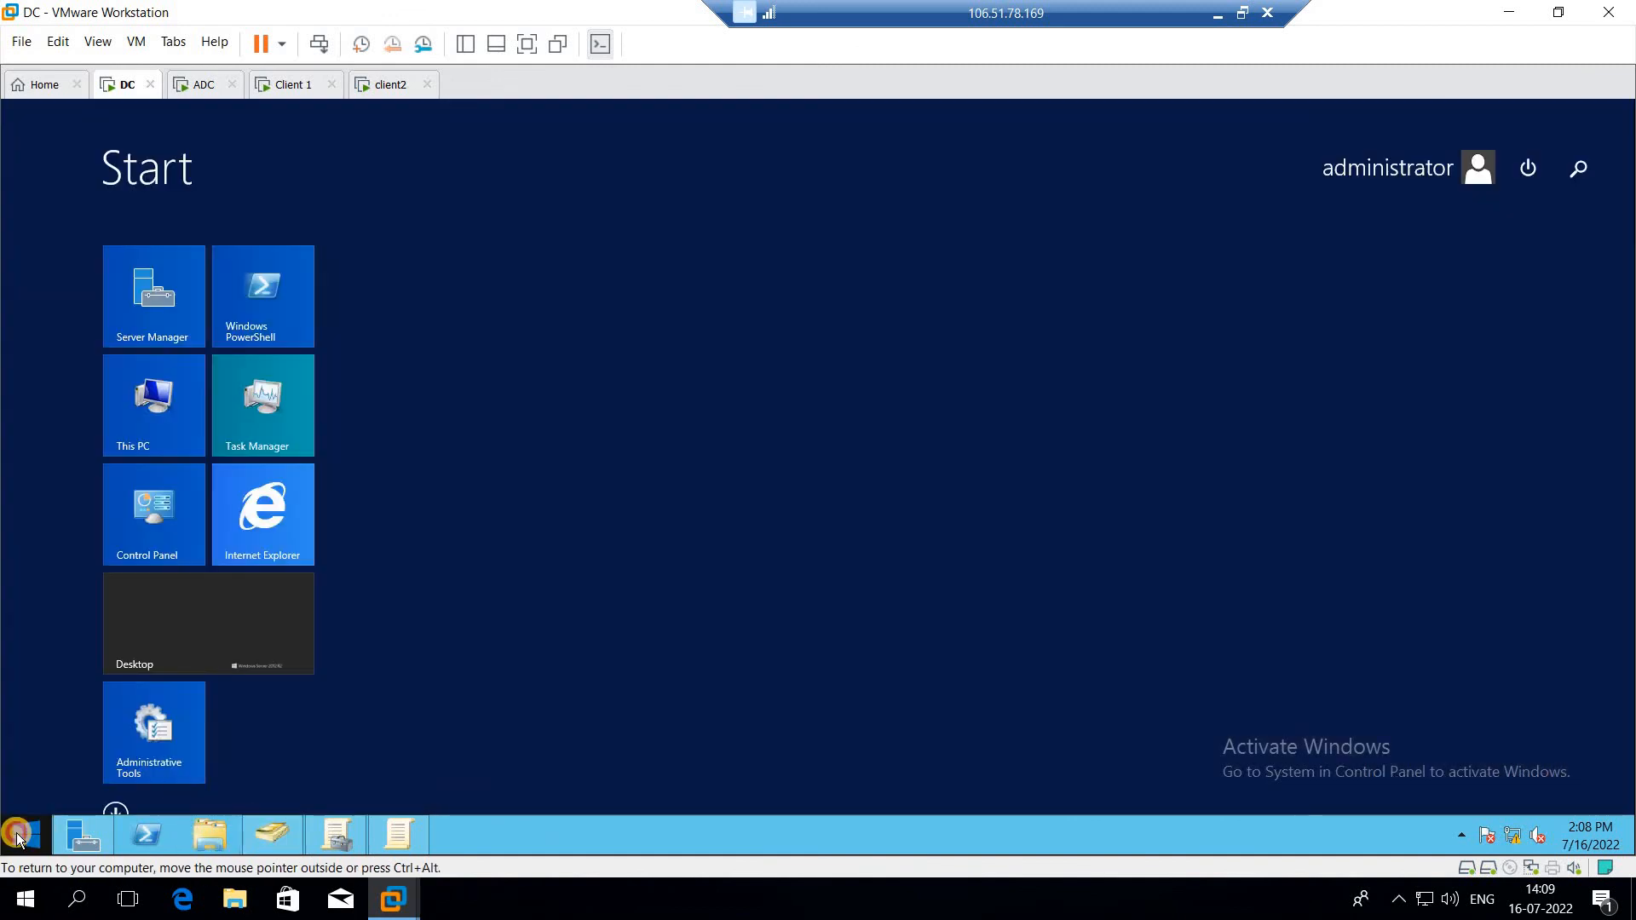
click(202, 823)
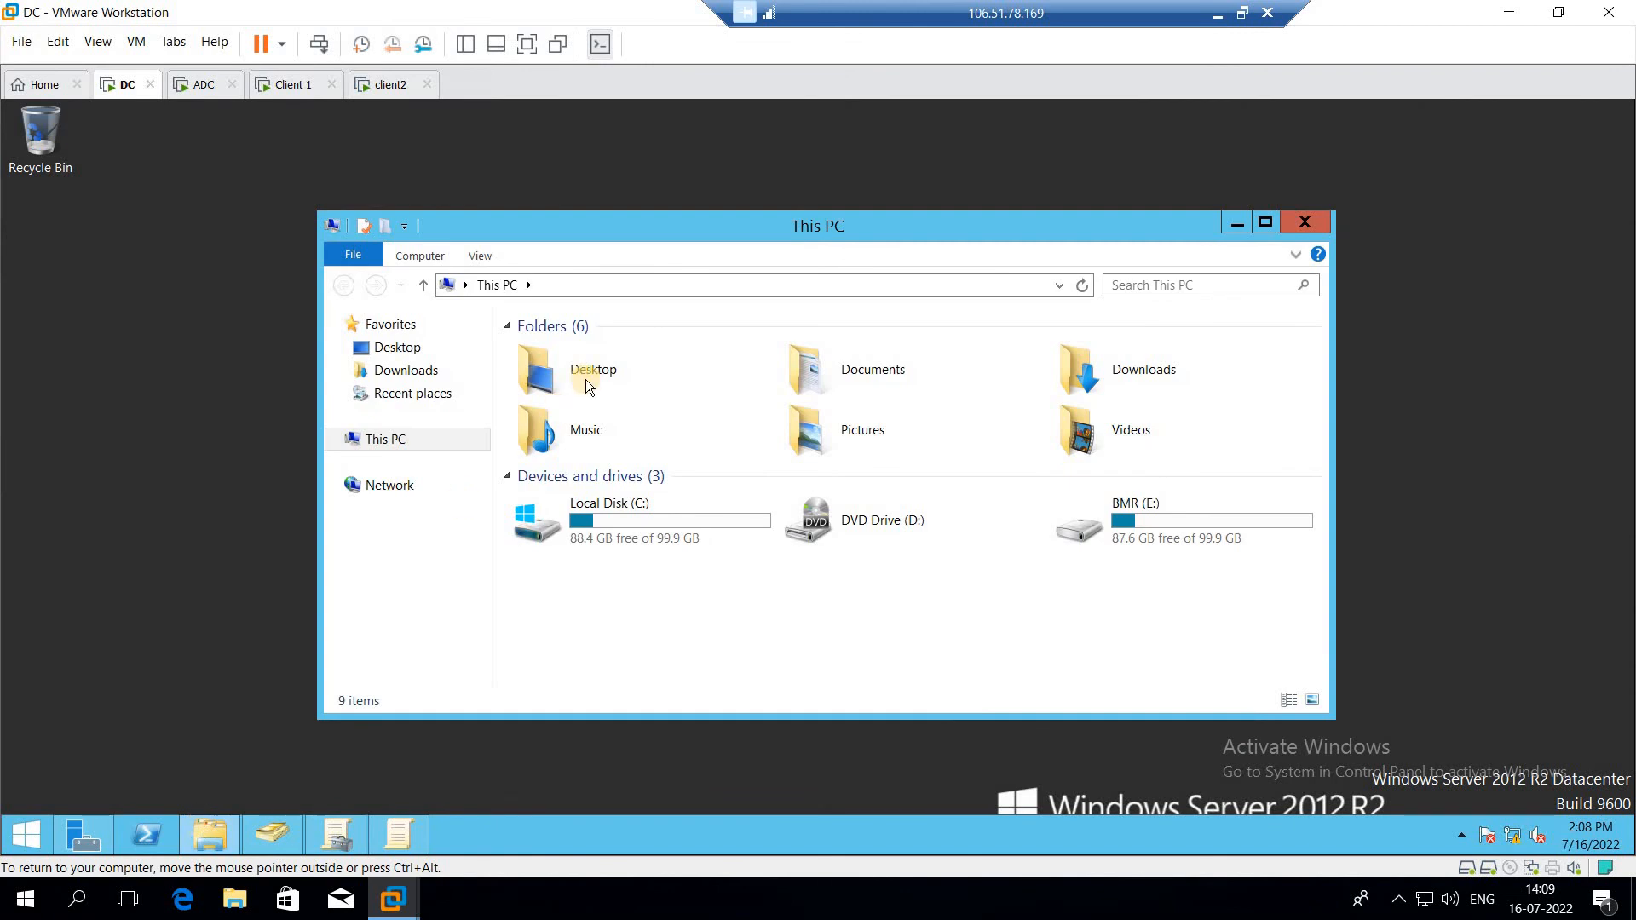
double_click(1140, 524)
click(676, 351)
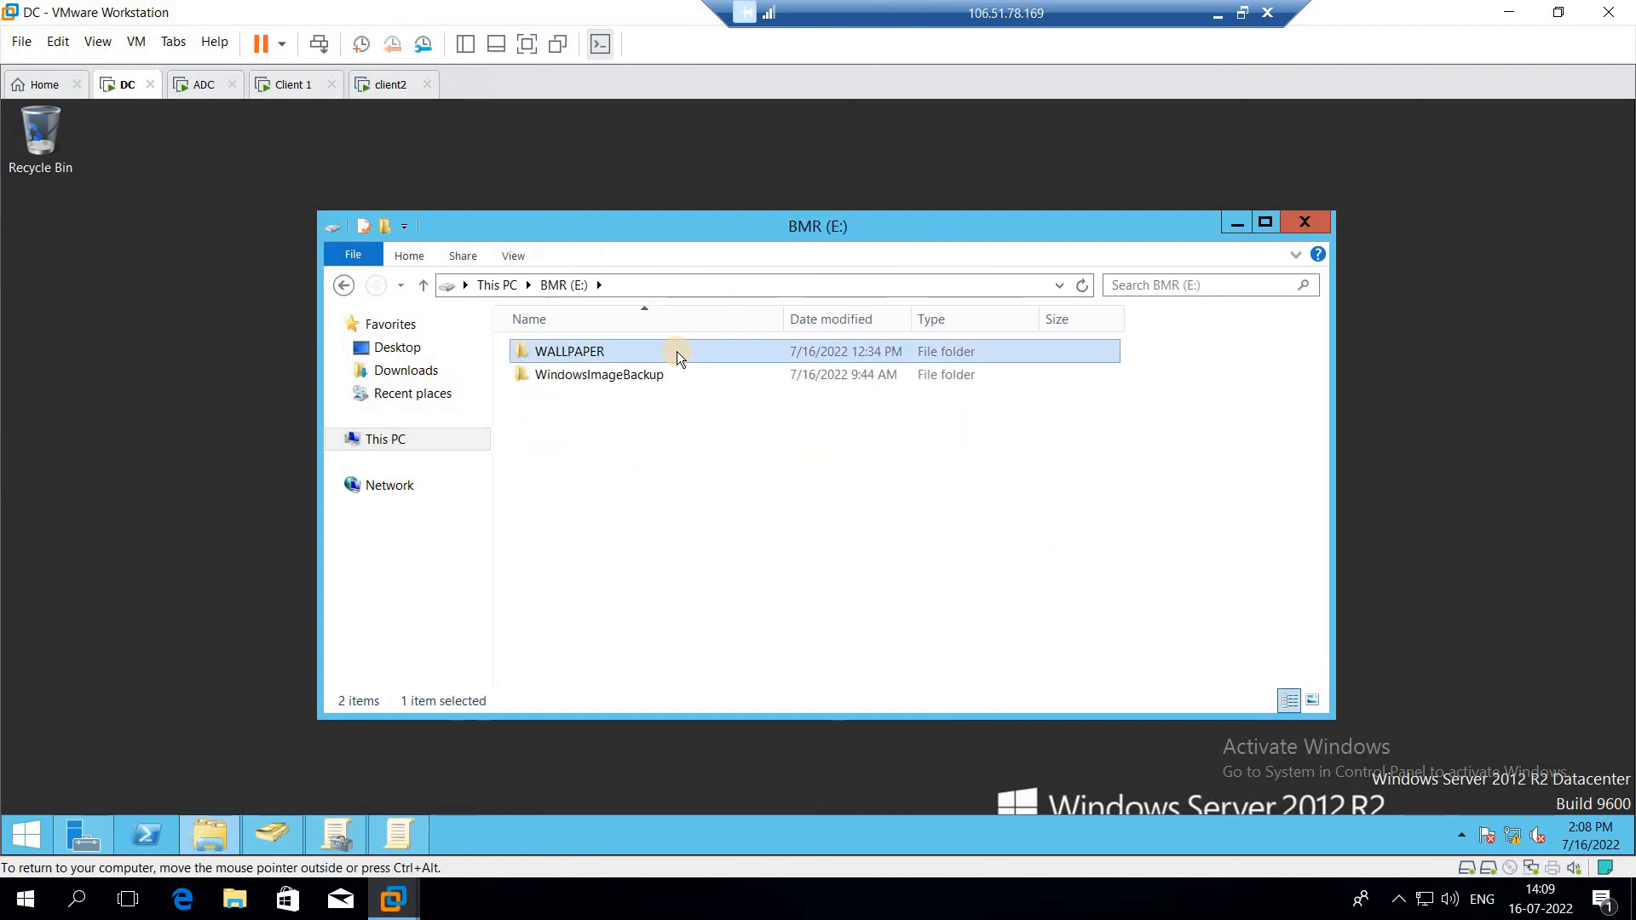
key(Delete)
Step: Create a new folder named Wallpaer on the BMR (E:) drive
right_click(666, 419)
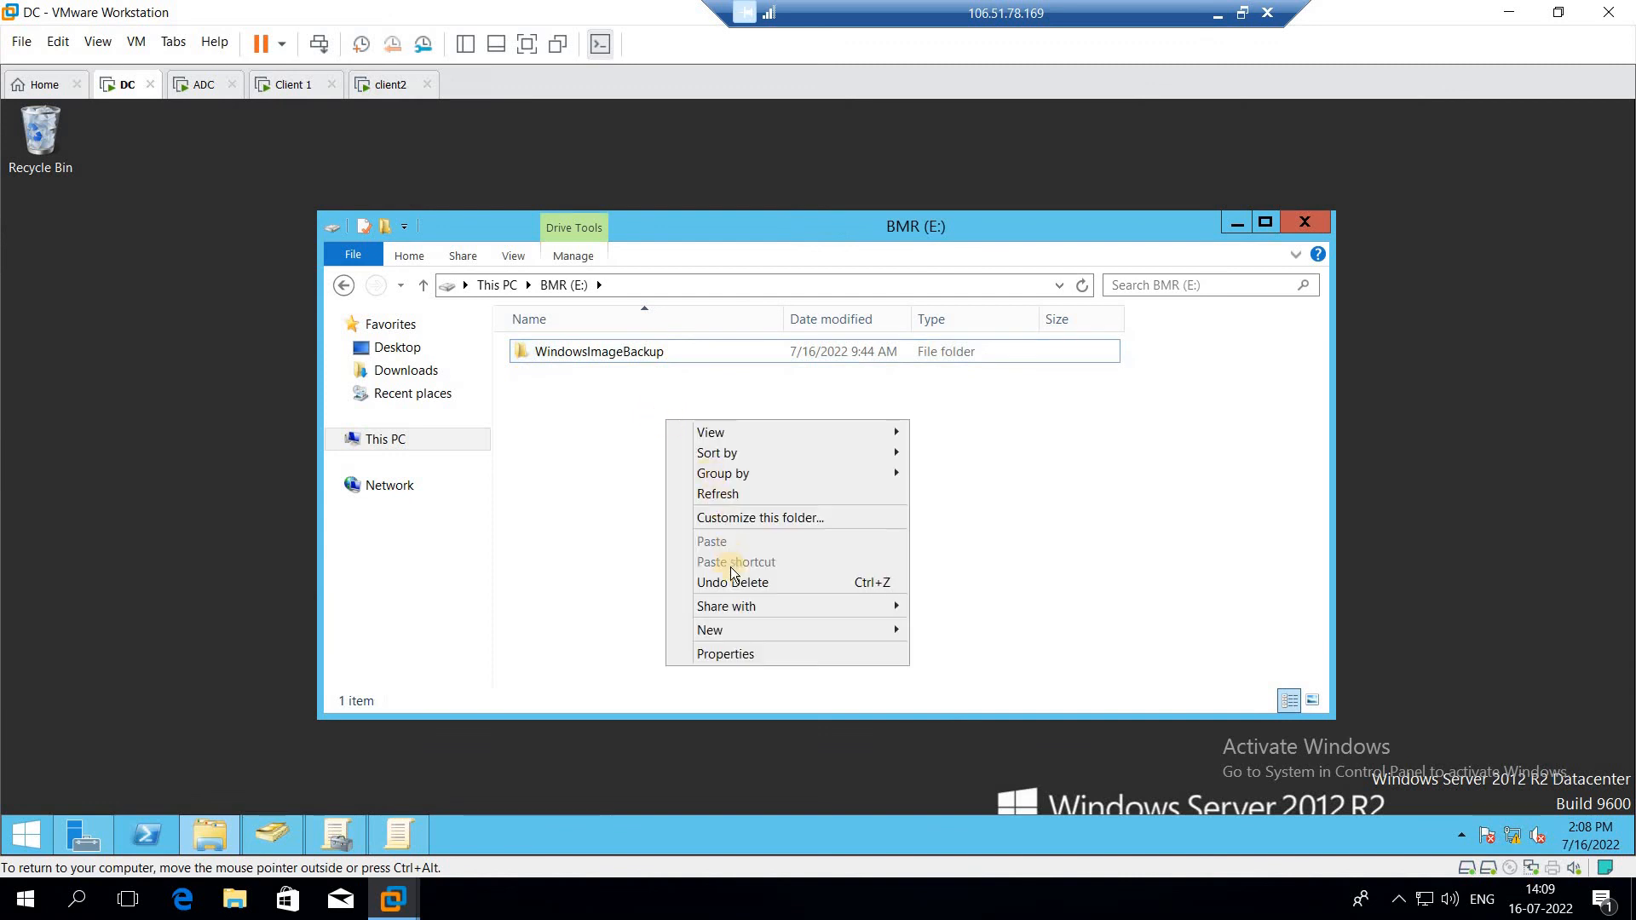
mouse_move(785, 630)
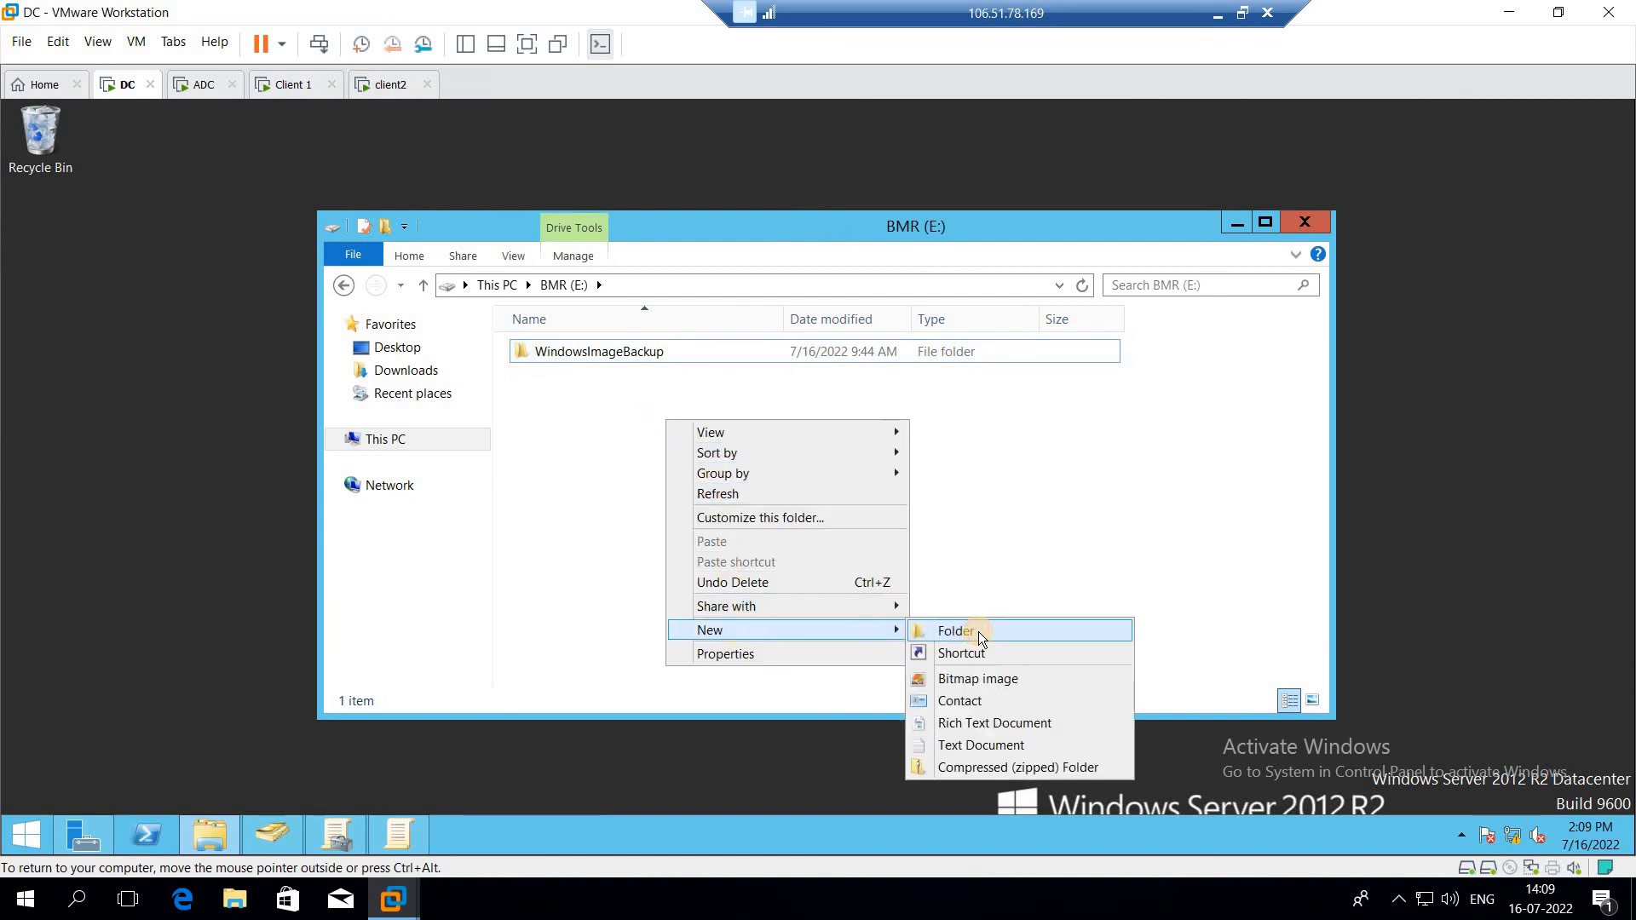
click(978, 631)
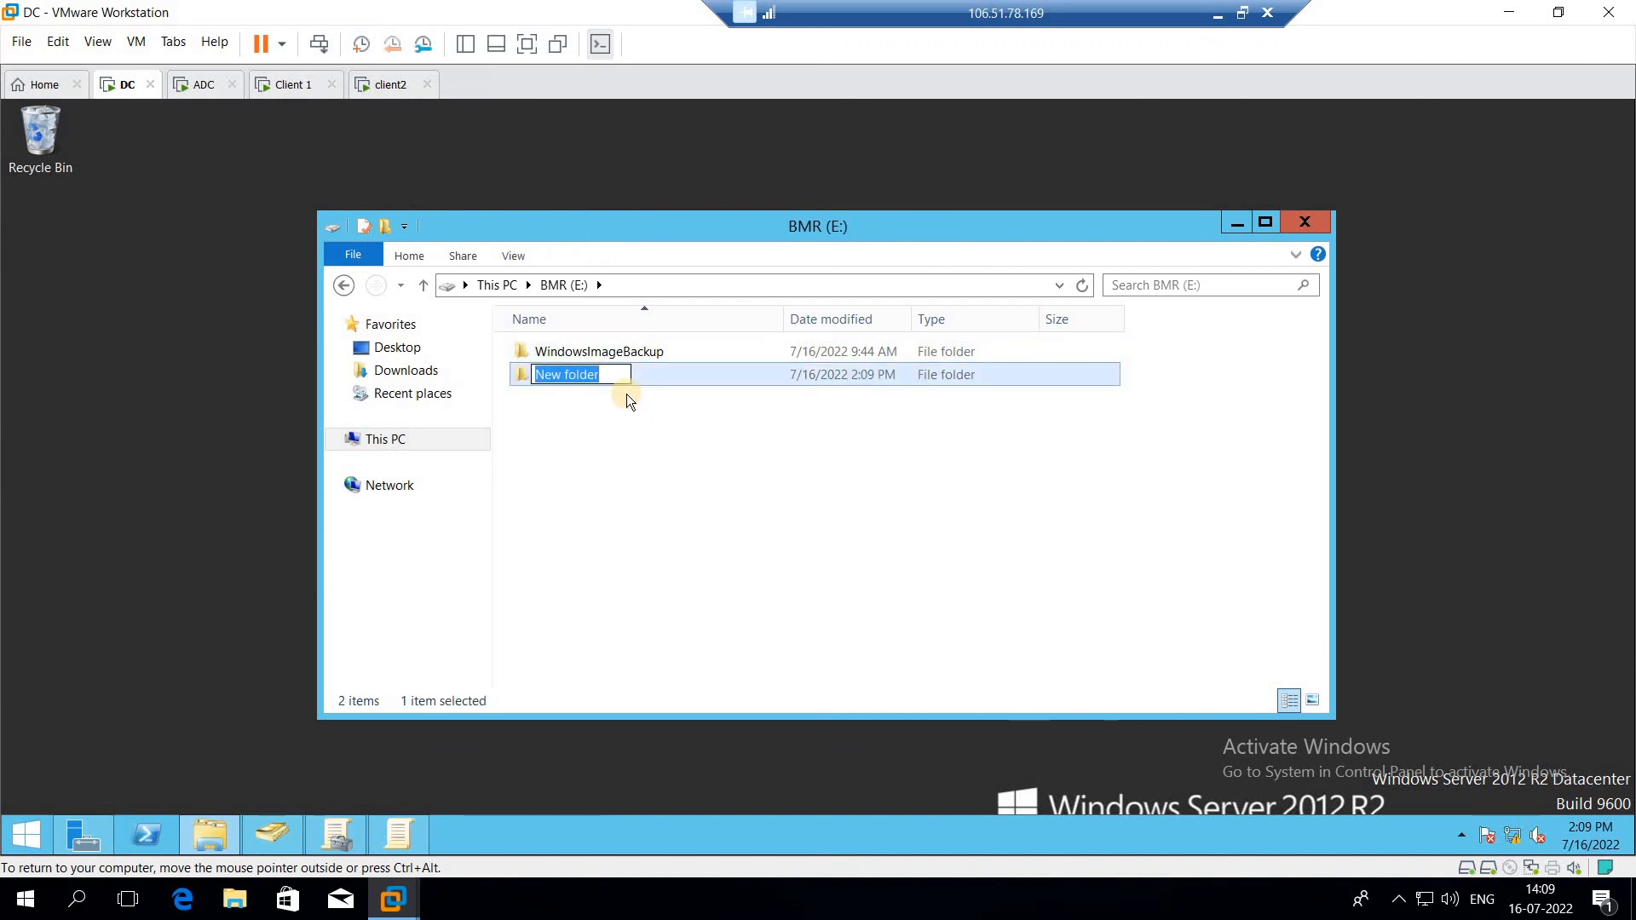
text(Wallpaer)
click(667, 423)
Step: Open the Wallpaer folder and create a new bitmap image named pic inside it
double_click(615, 376)
right_click(615, 377)
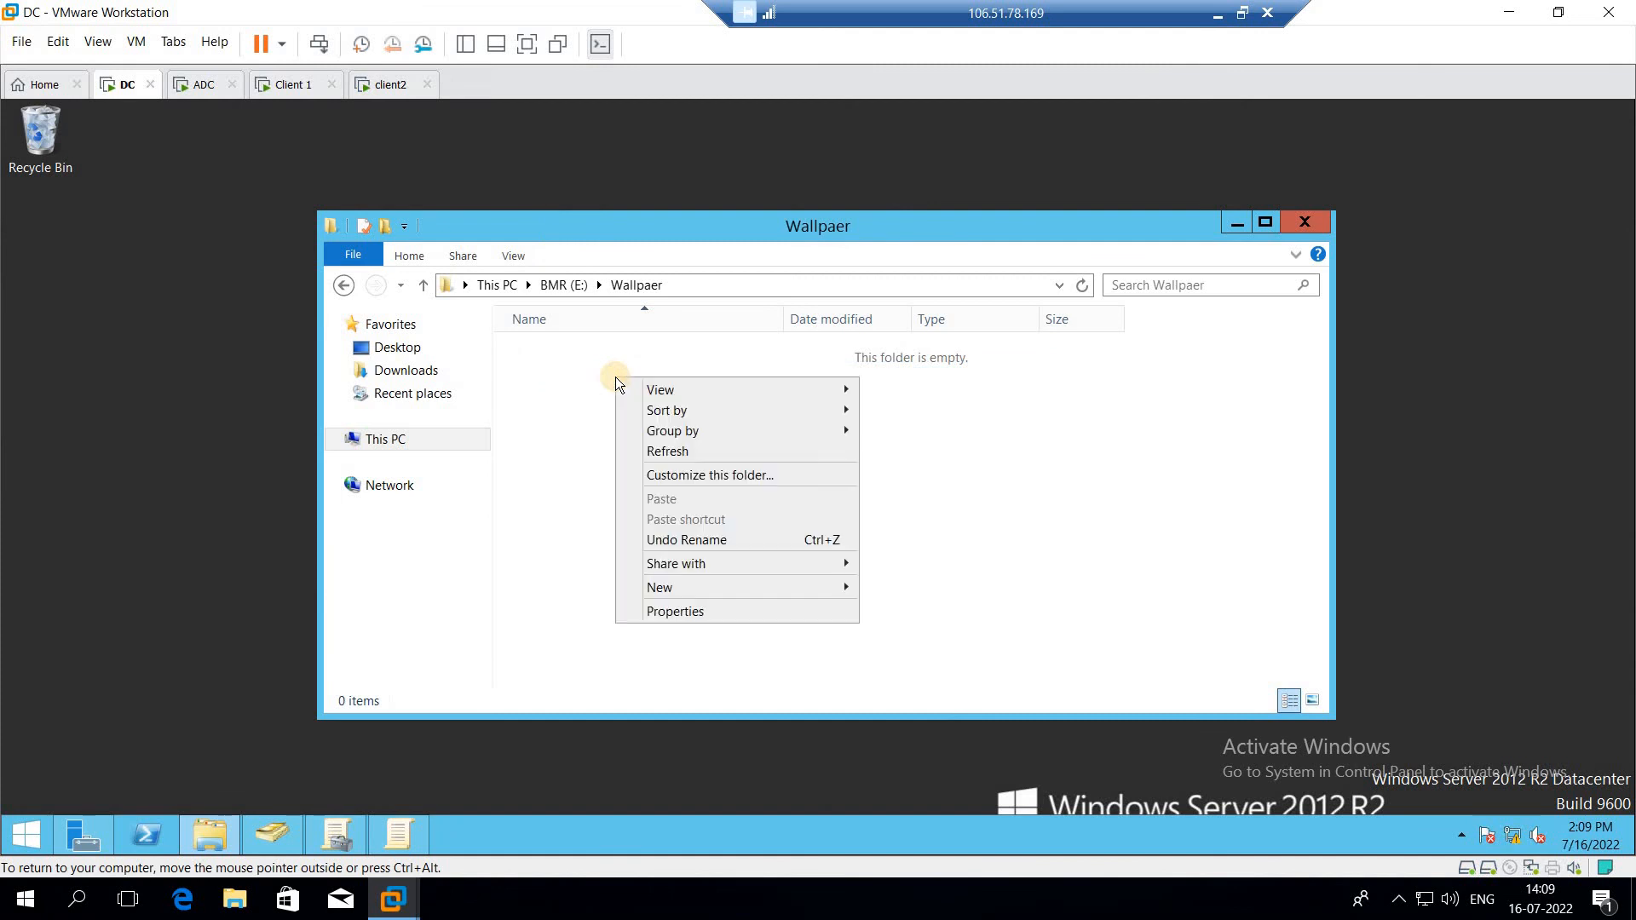
mouse_move(687, 588)
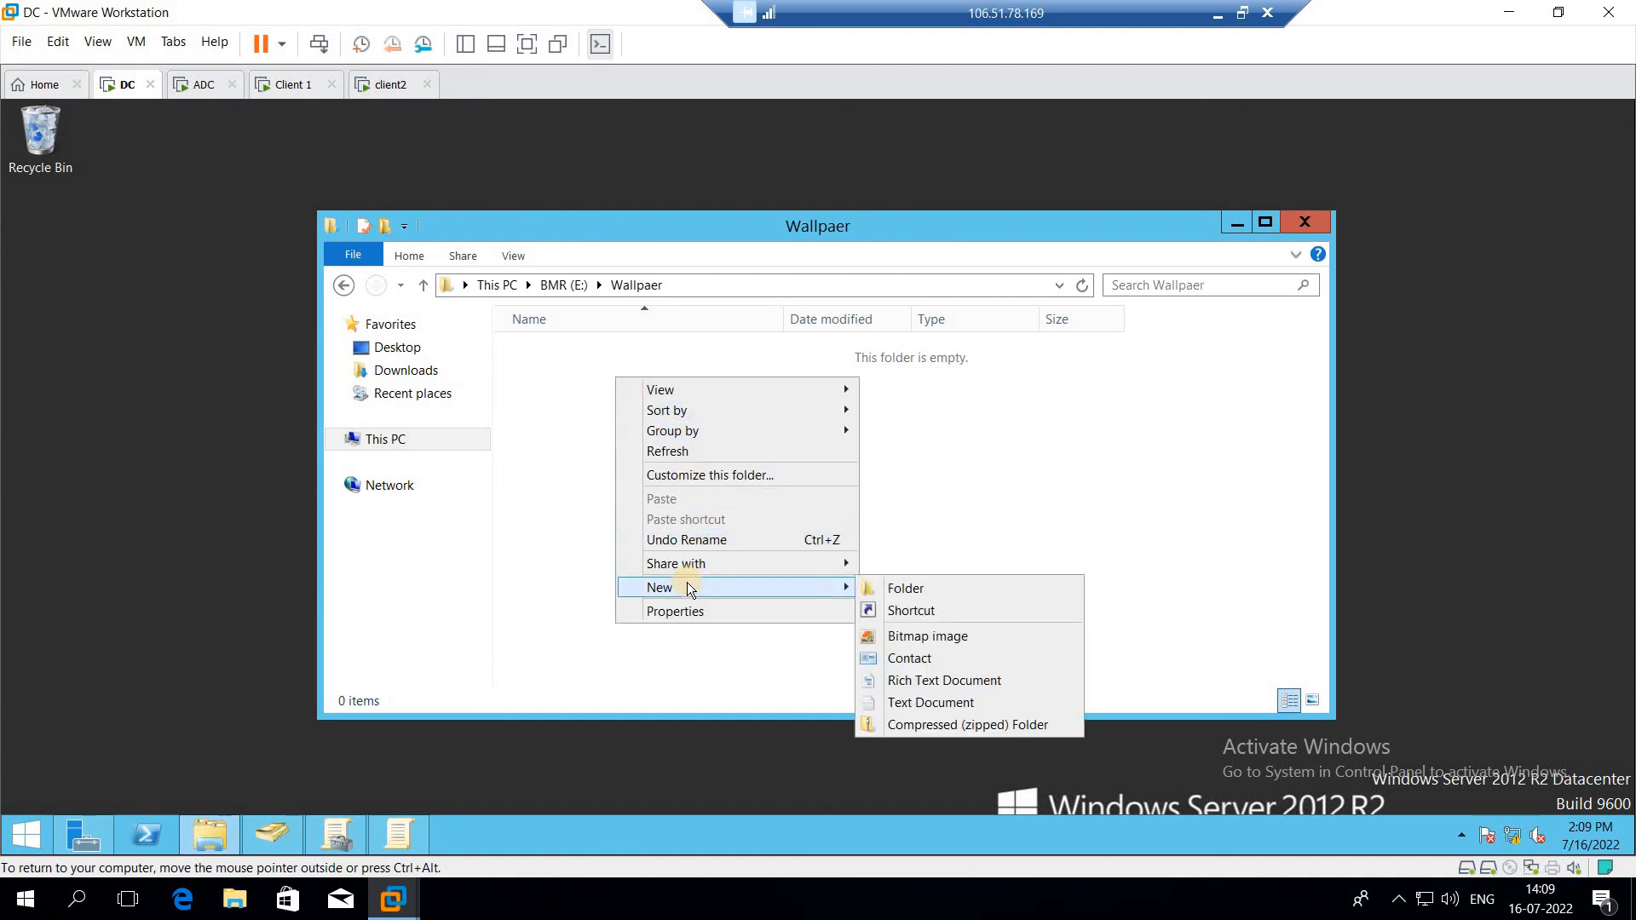
click(1000, 637)
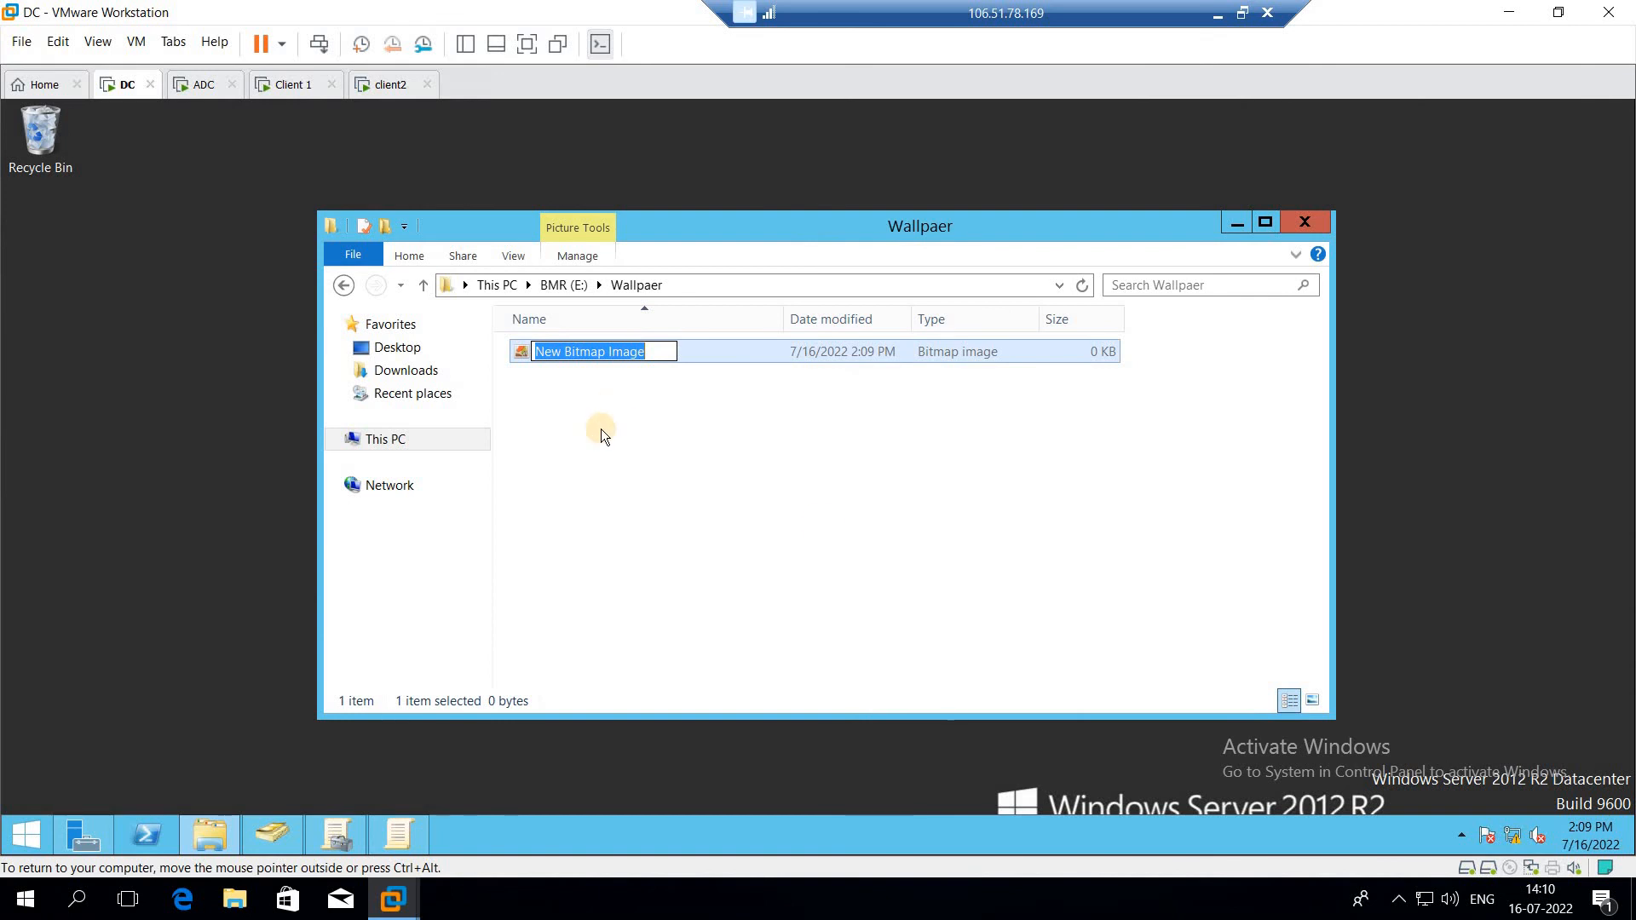
text(PIC)
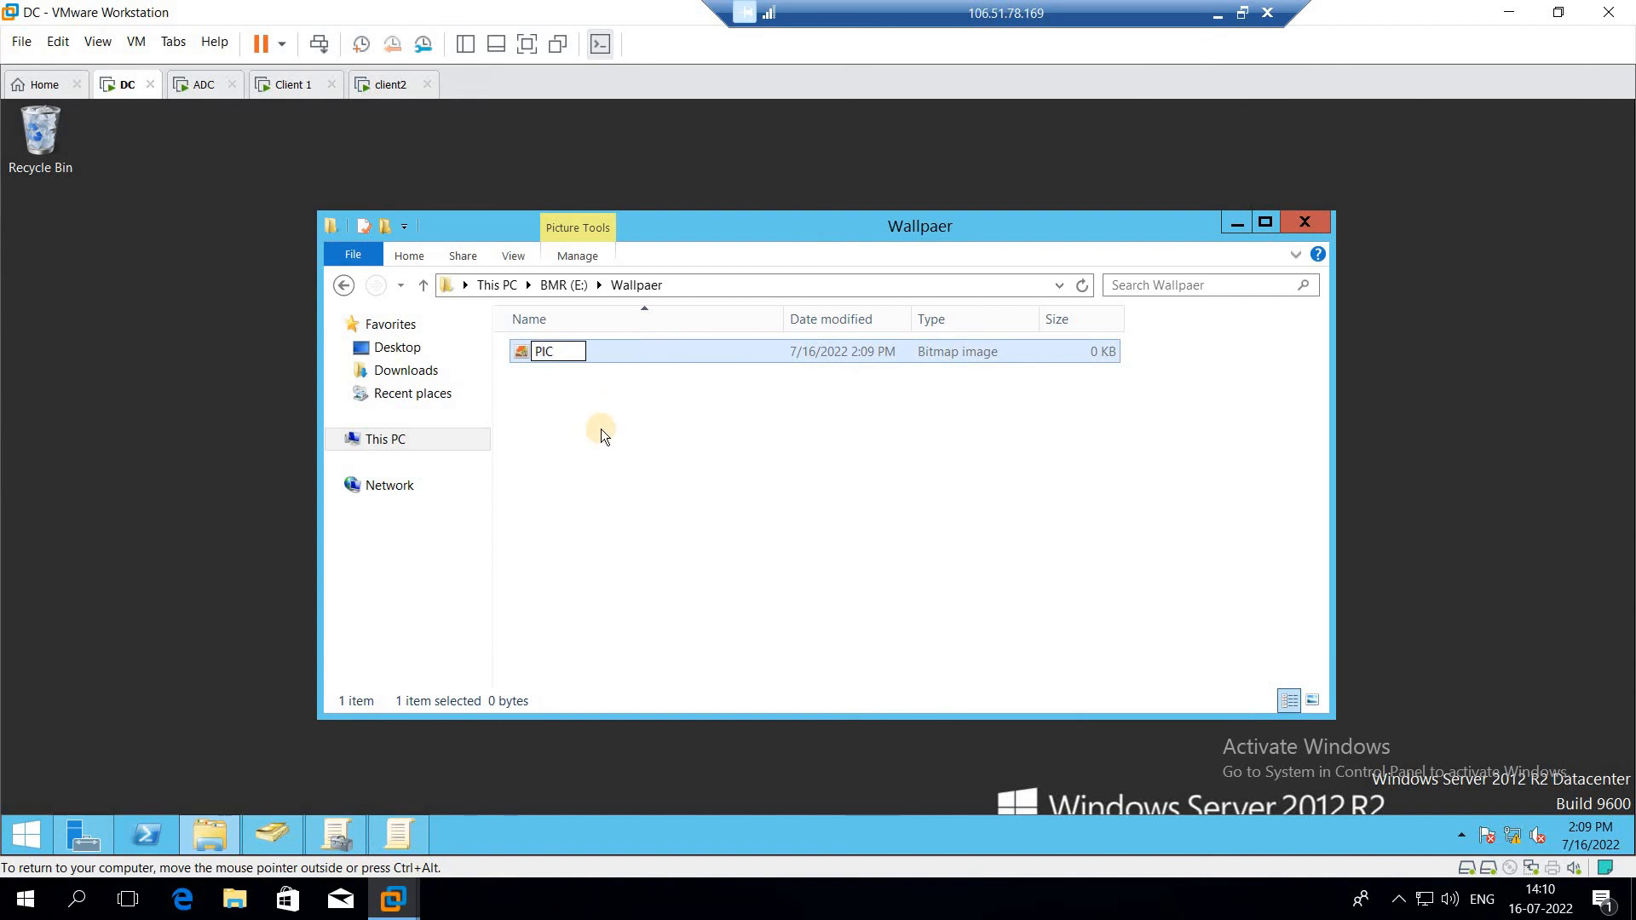
key(BackSpace)
key(BackSpace)
key(BackSpace)
text(pic)
key(Return)
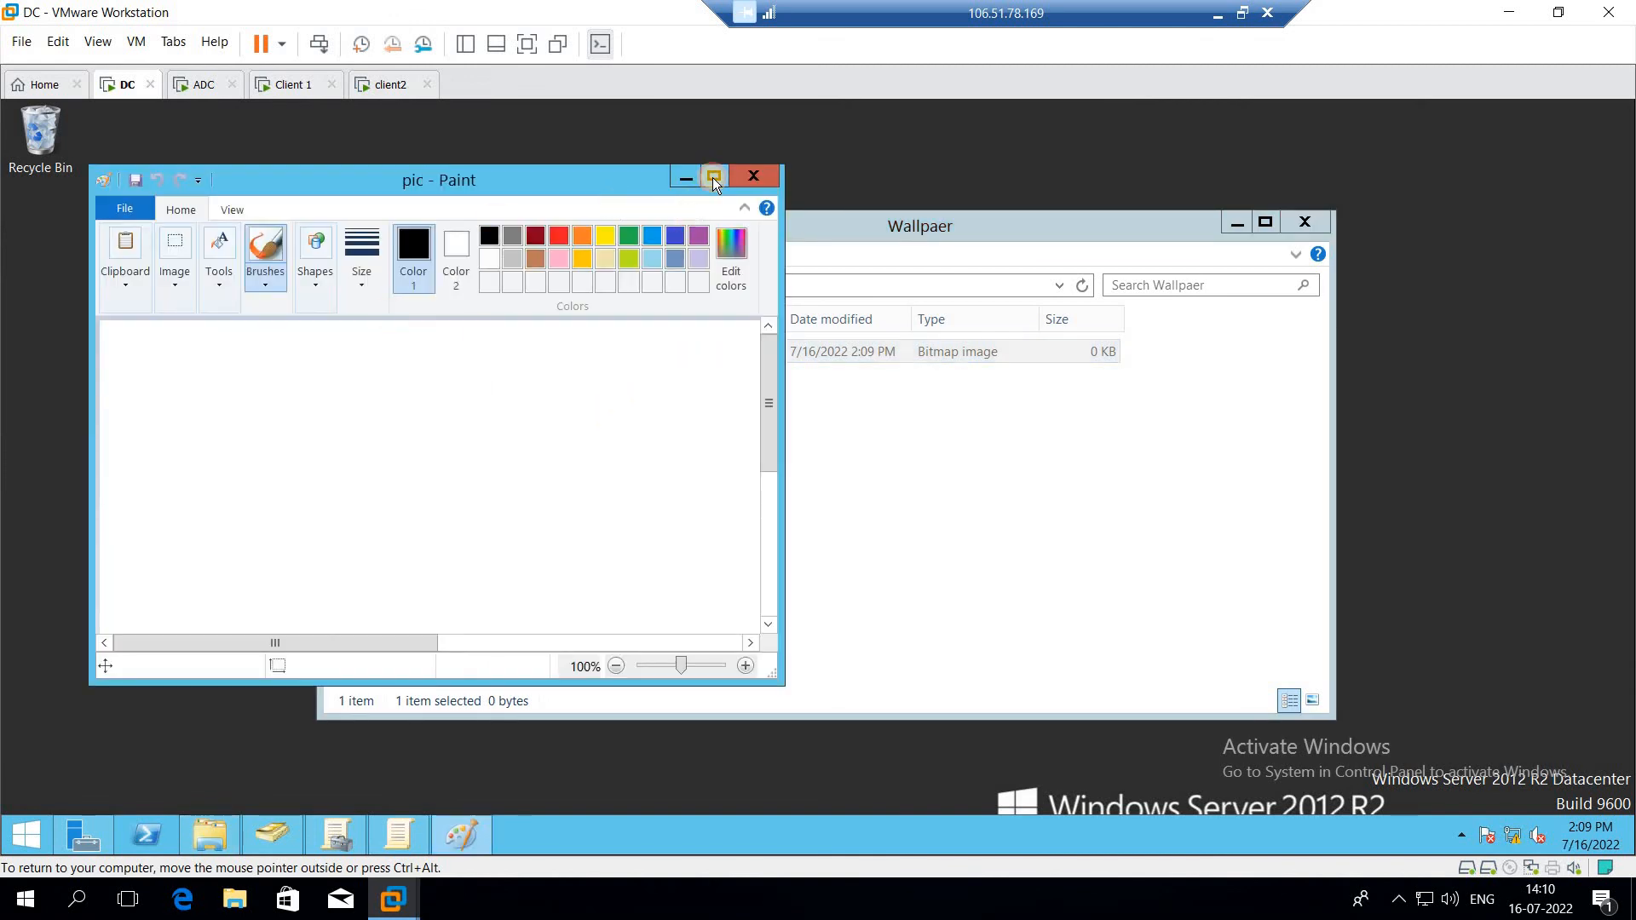
Step: Maximize the Paint window and draw an ellipse about 468 × 325 px on the canvas
click(712, 177)
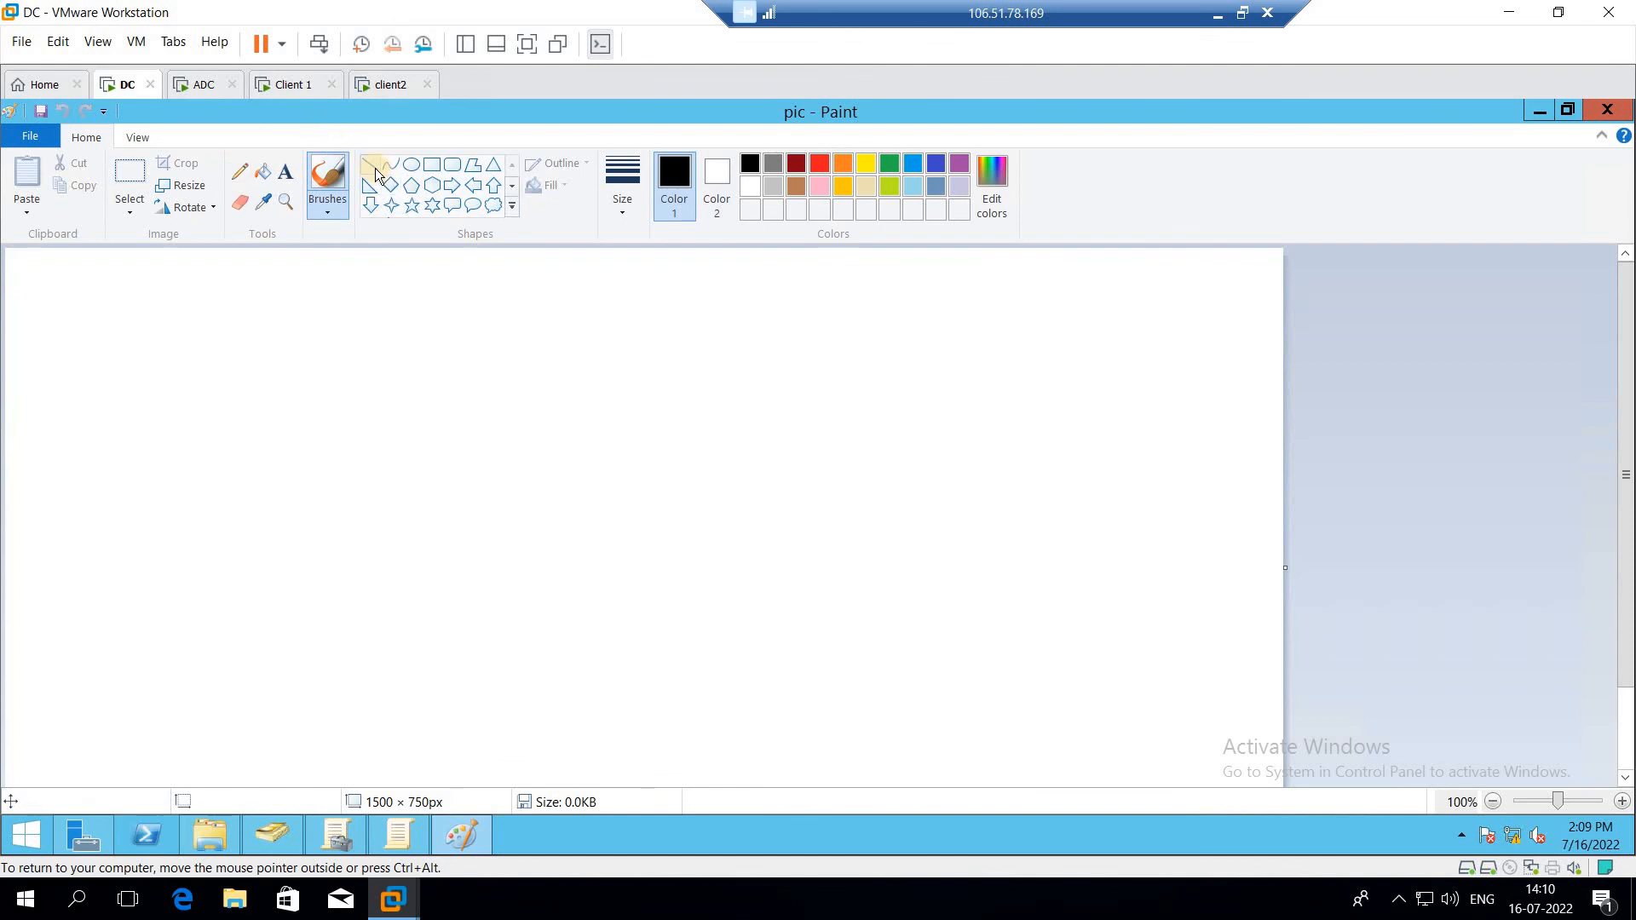
click(410, 164)
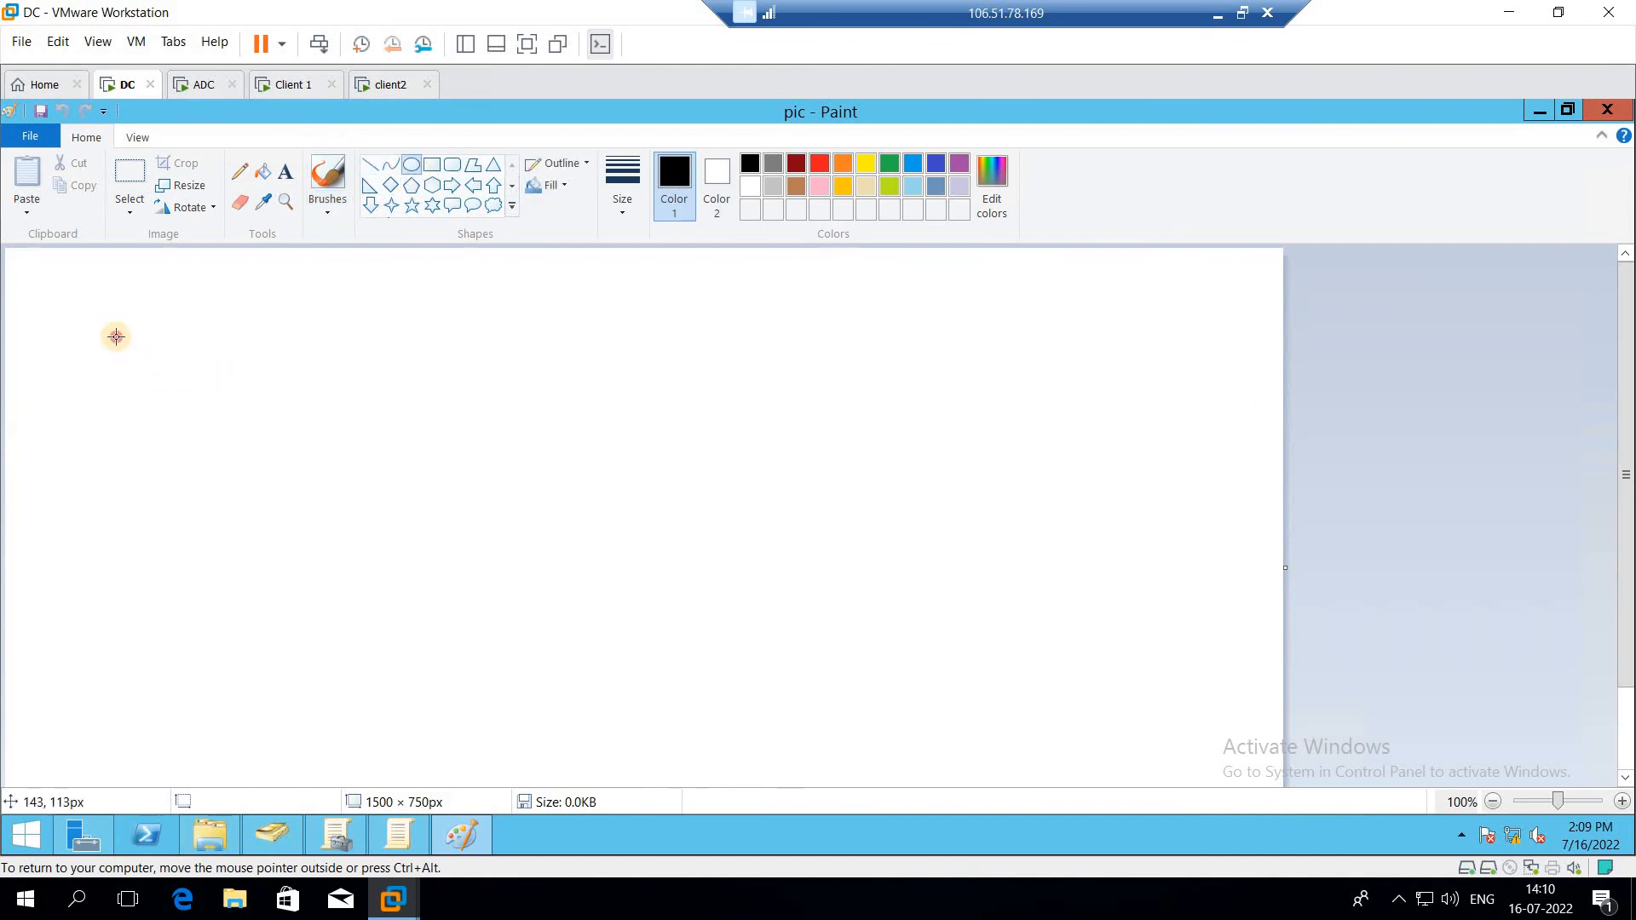
drag(116, 336, 514, 612)
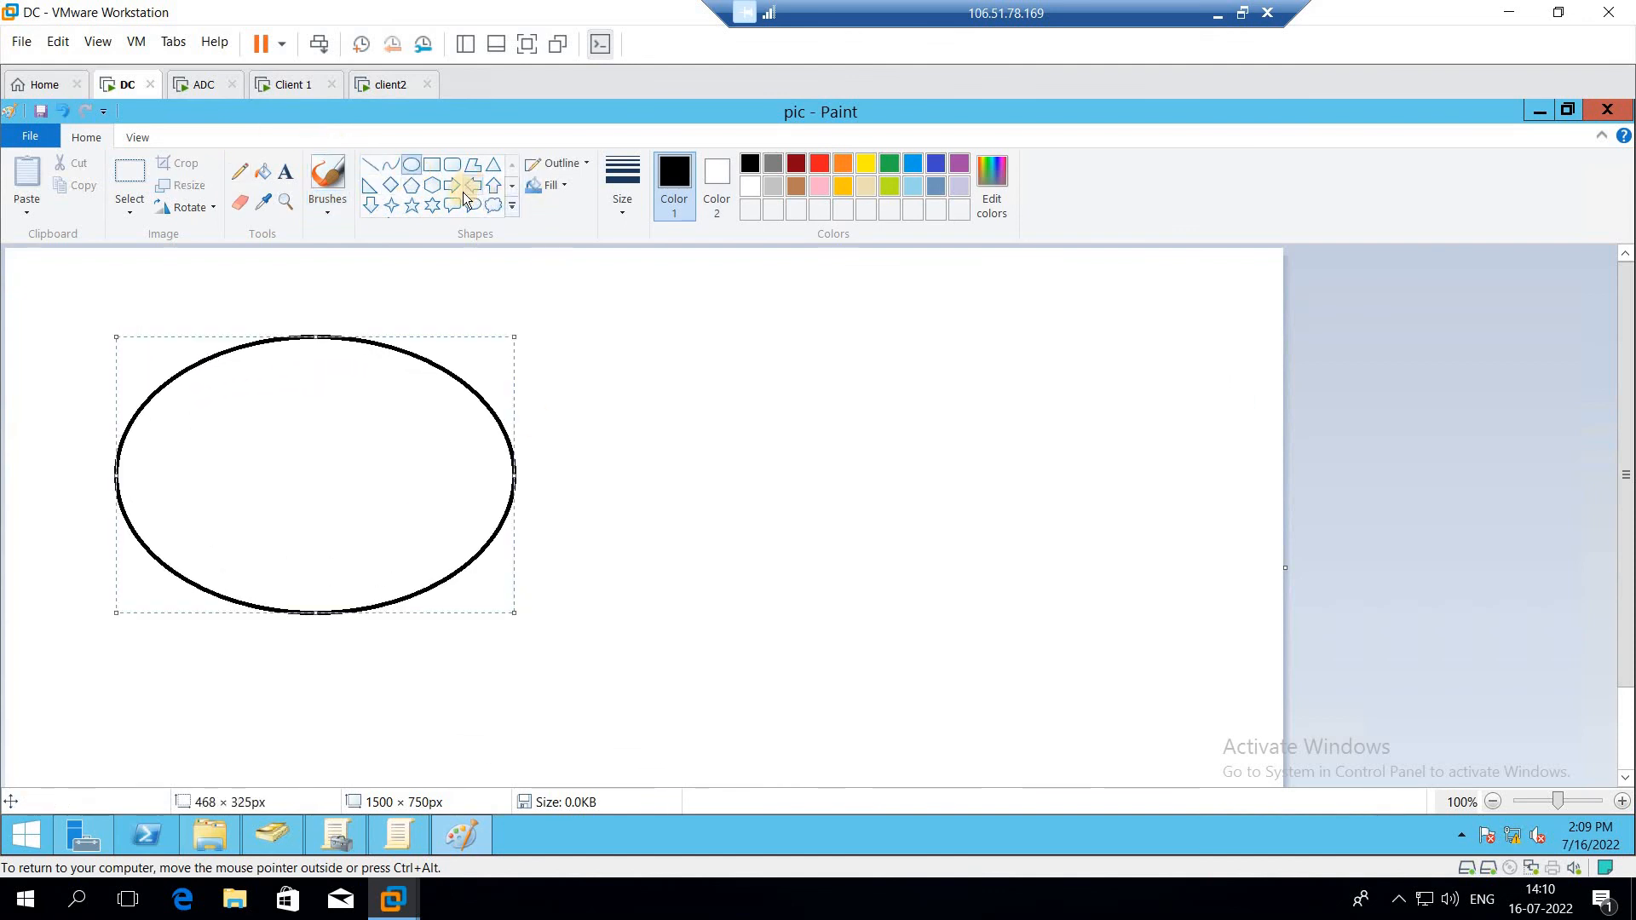
Step: Draw a six-point star about 338 × 380 px and a downward arrow about 131 × 436 px beside the ellipse
click(429, 205)
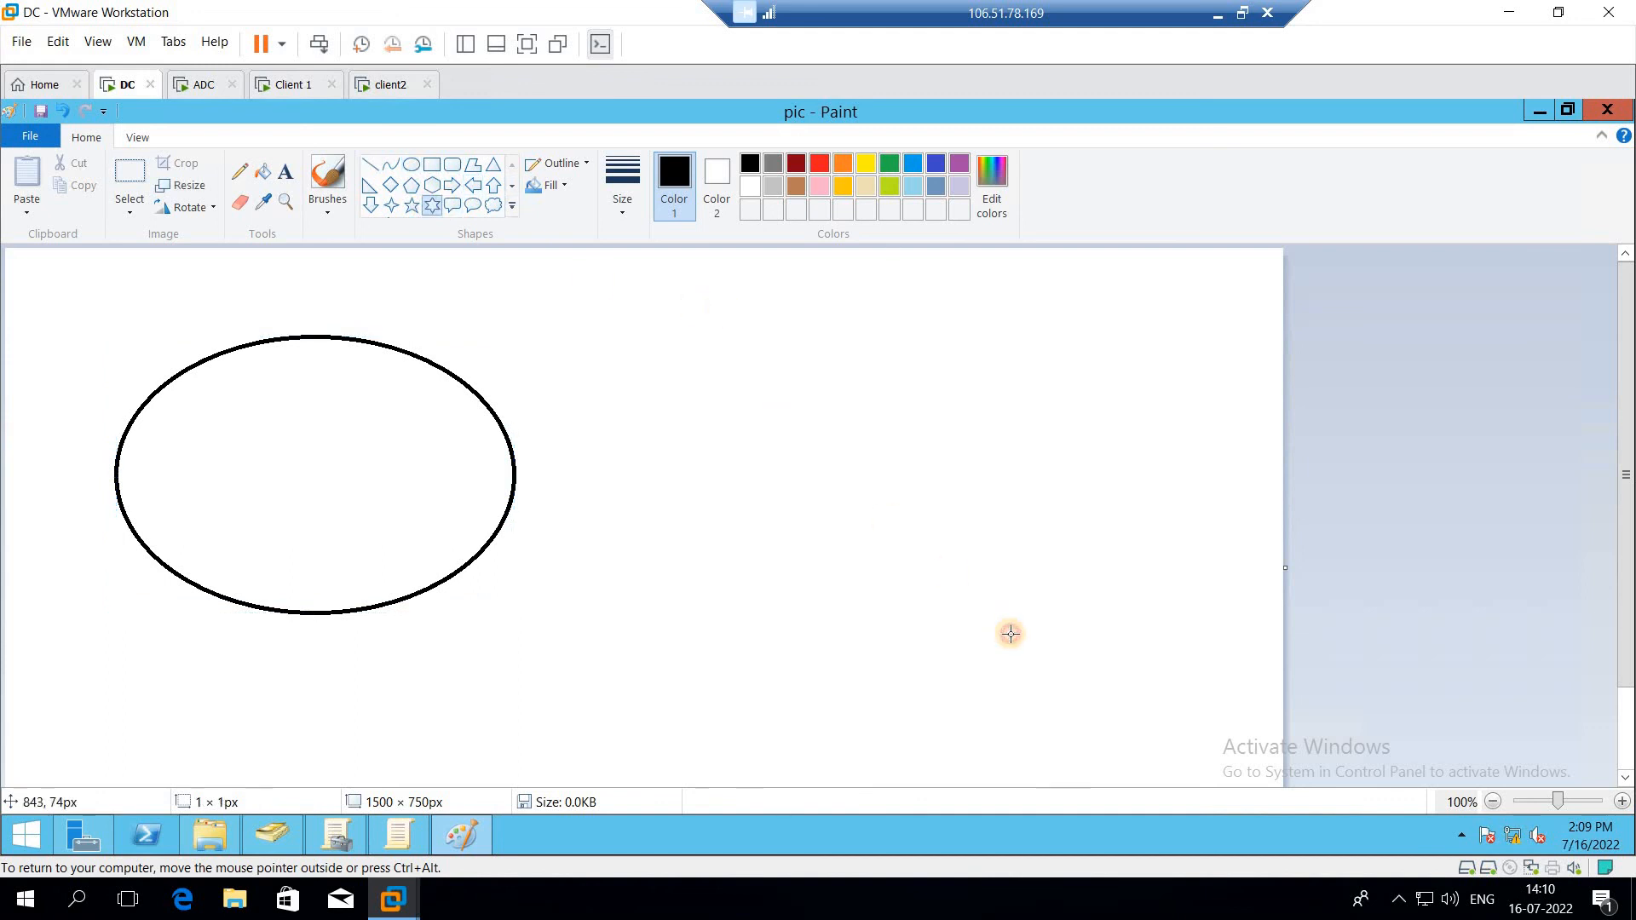
drag(1010, 634, 723, 311)
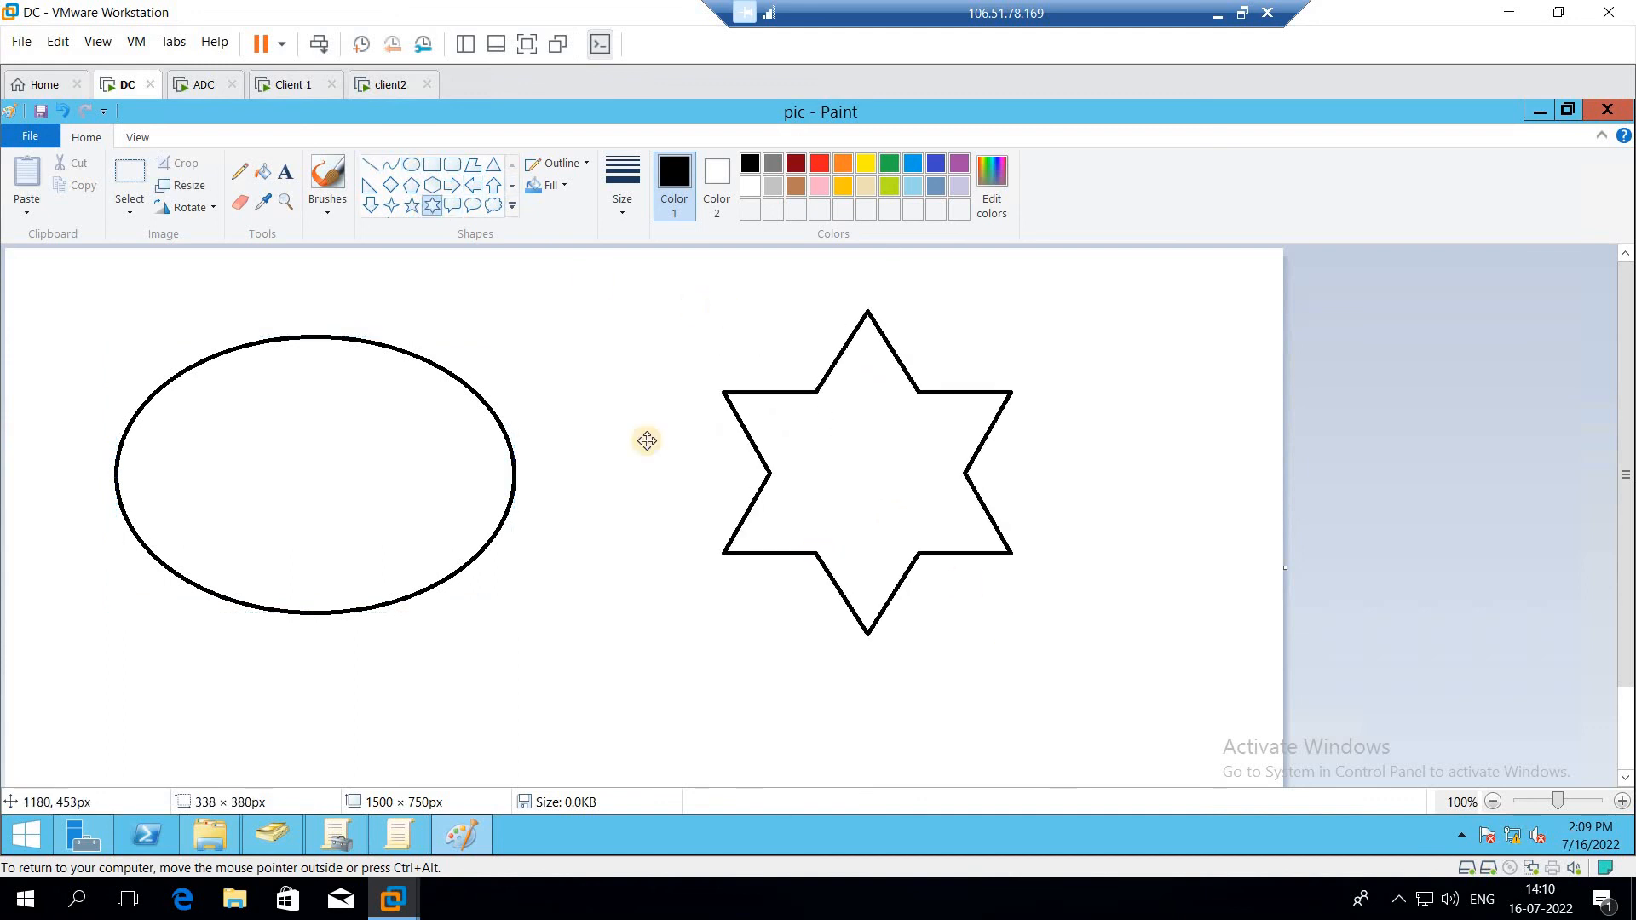
click(374, 207)
mouse_move(571, 332)
mouse_down()
mouse_move(609, 665)
mouse_move(637, 703)
mouse_move(683, 704)
mouse_up()
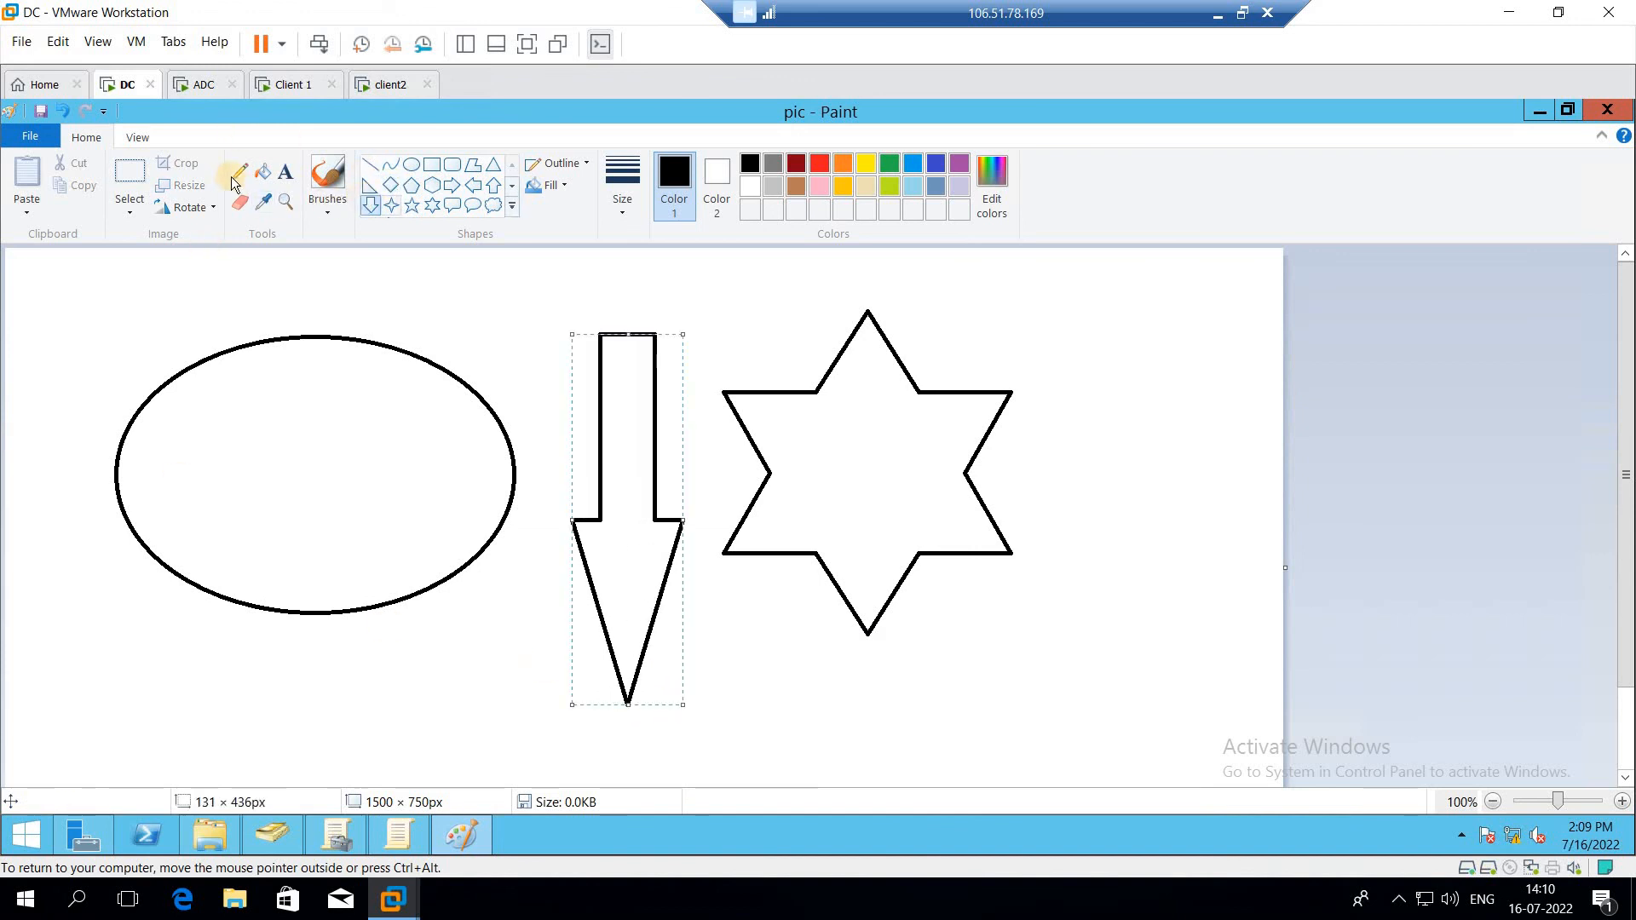
Step: Fill the ellipse with yellow using the Fill tool
click(262, 173)
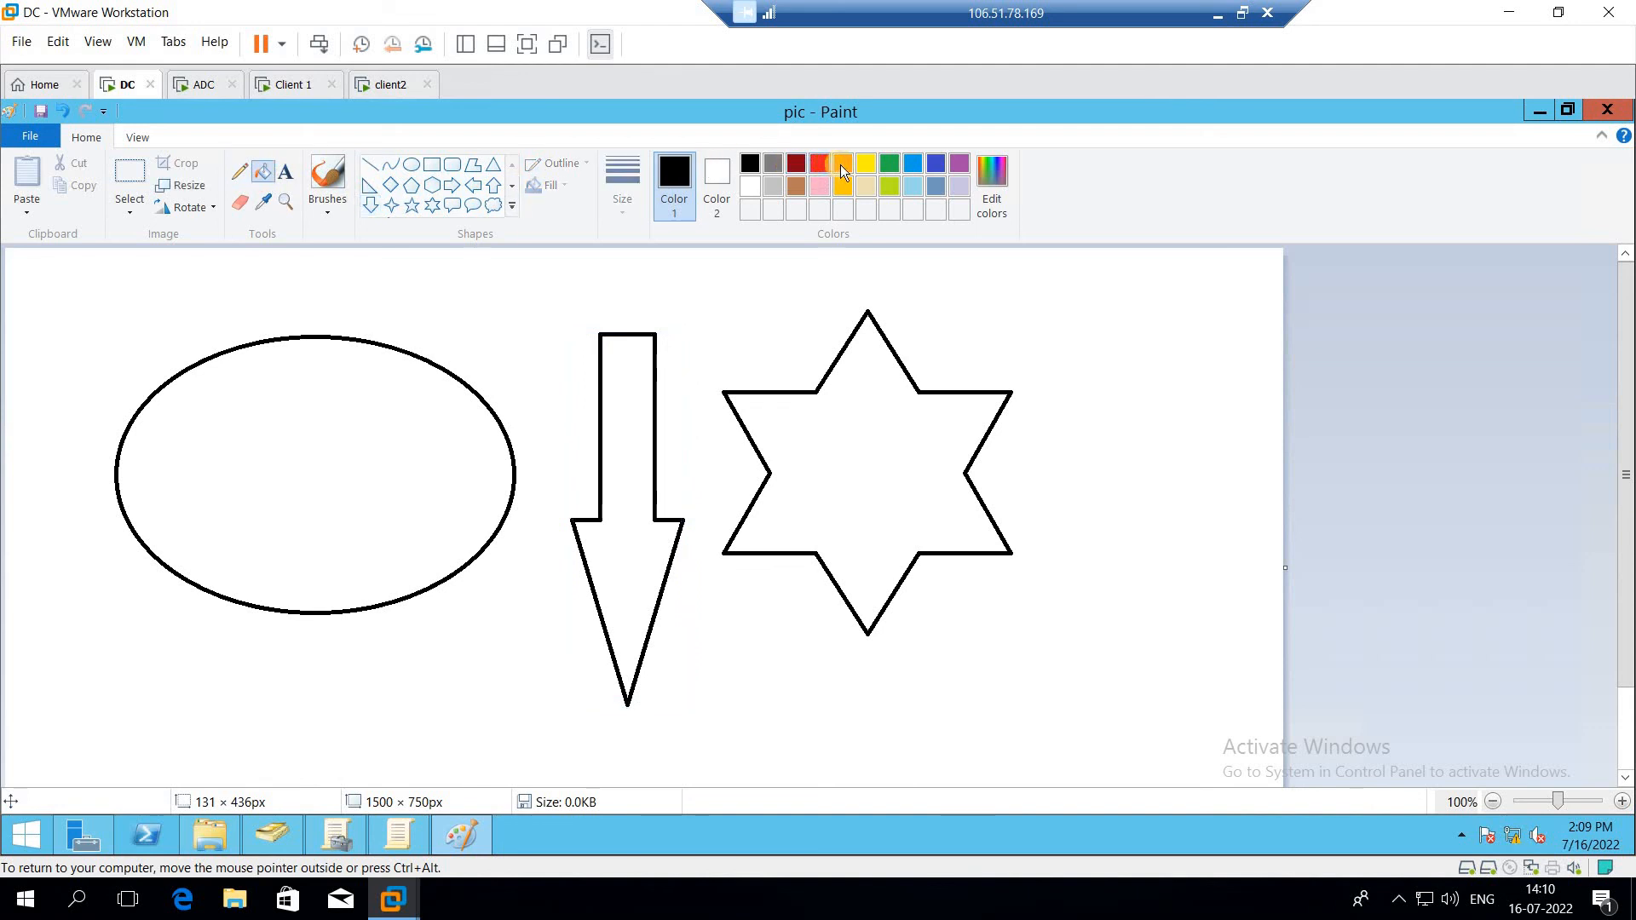
click(865, 165)
click(344, 445)
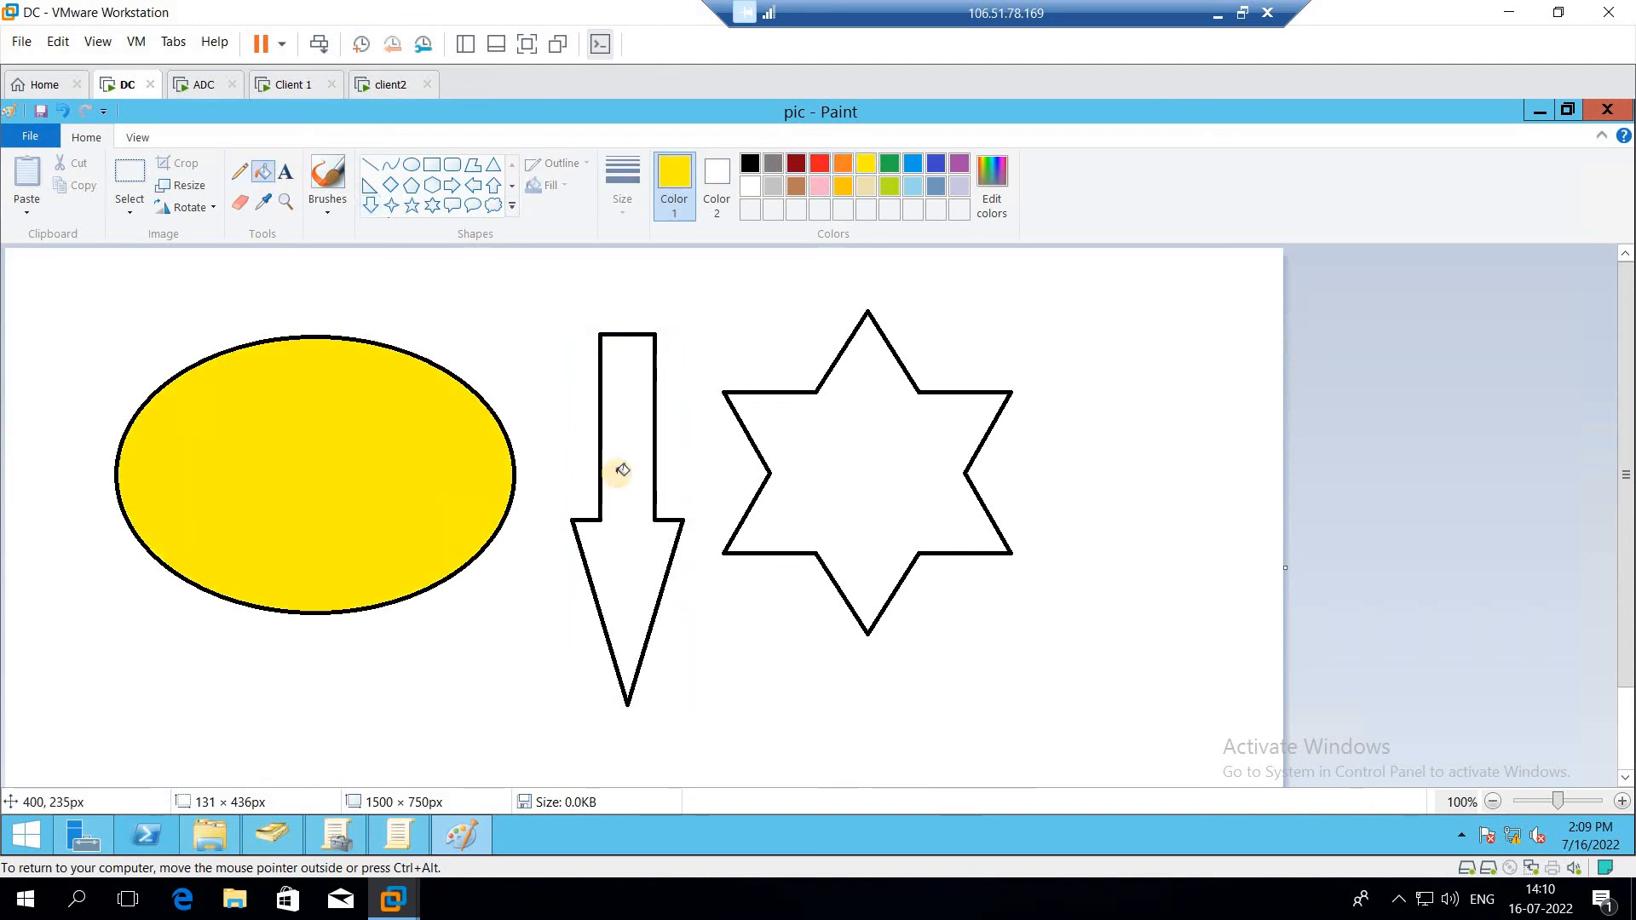
Step: Fill the arrow with gold, then refill it with green
click(842, 186)
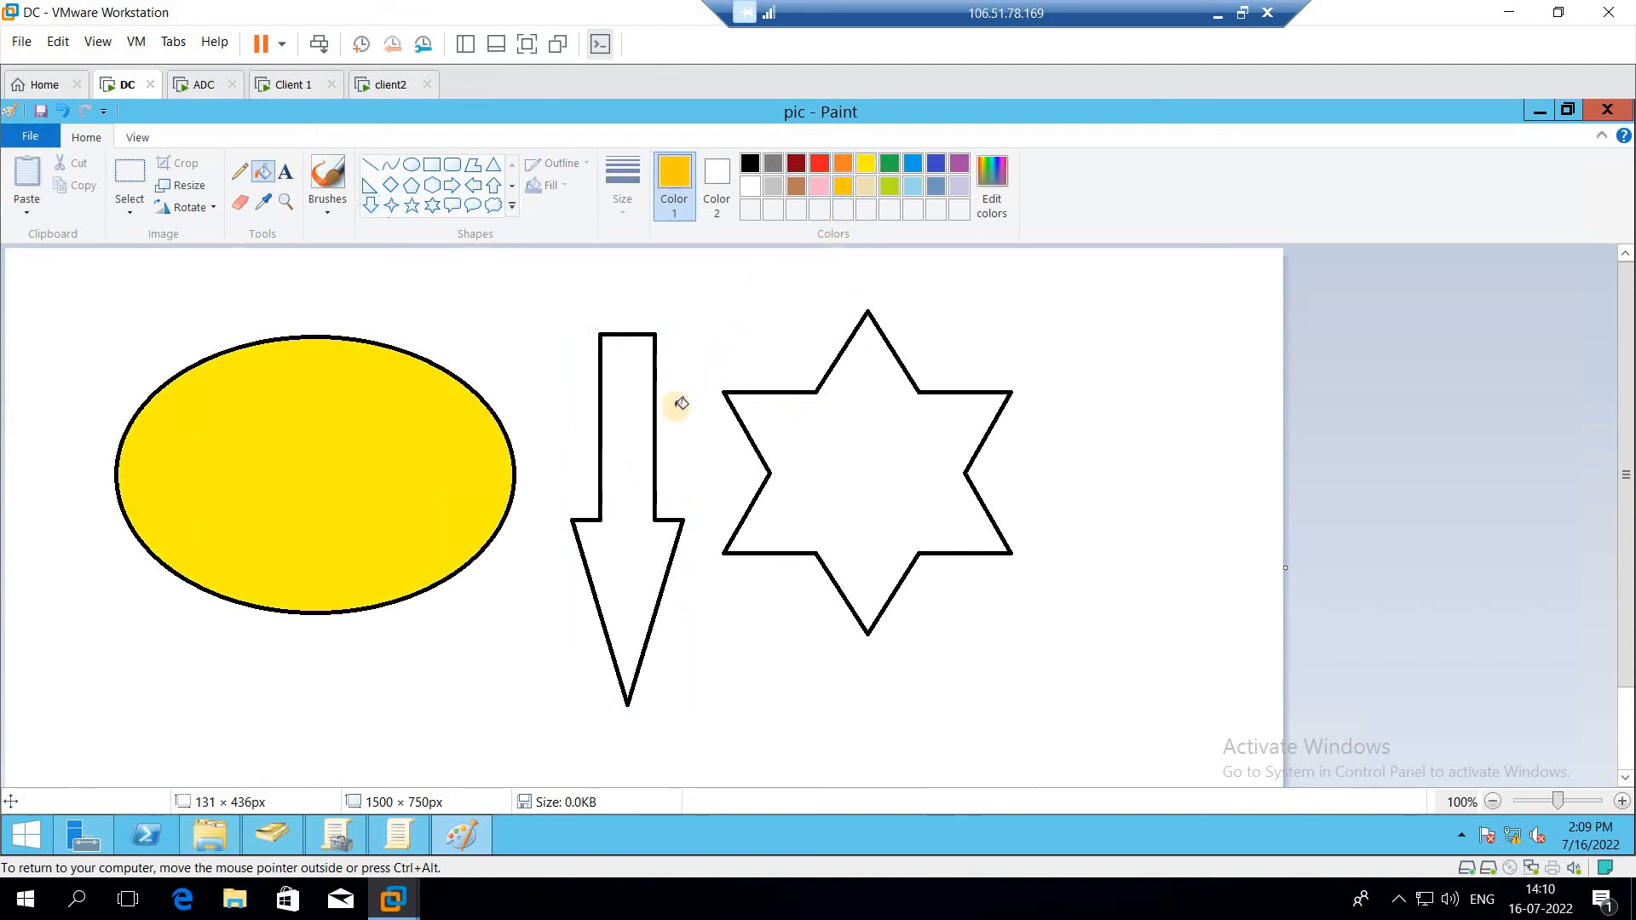
click(649, 422)
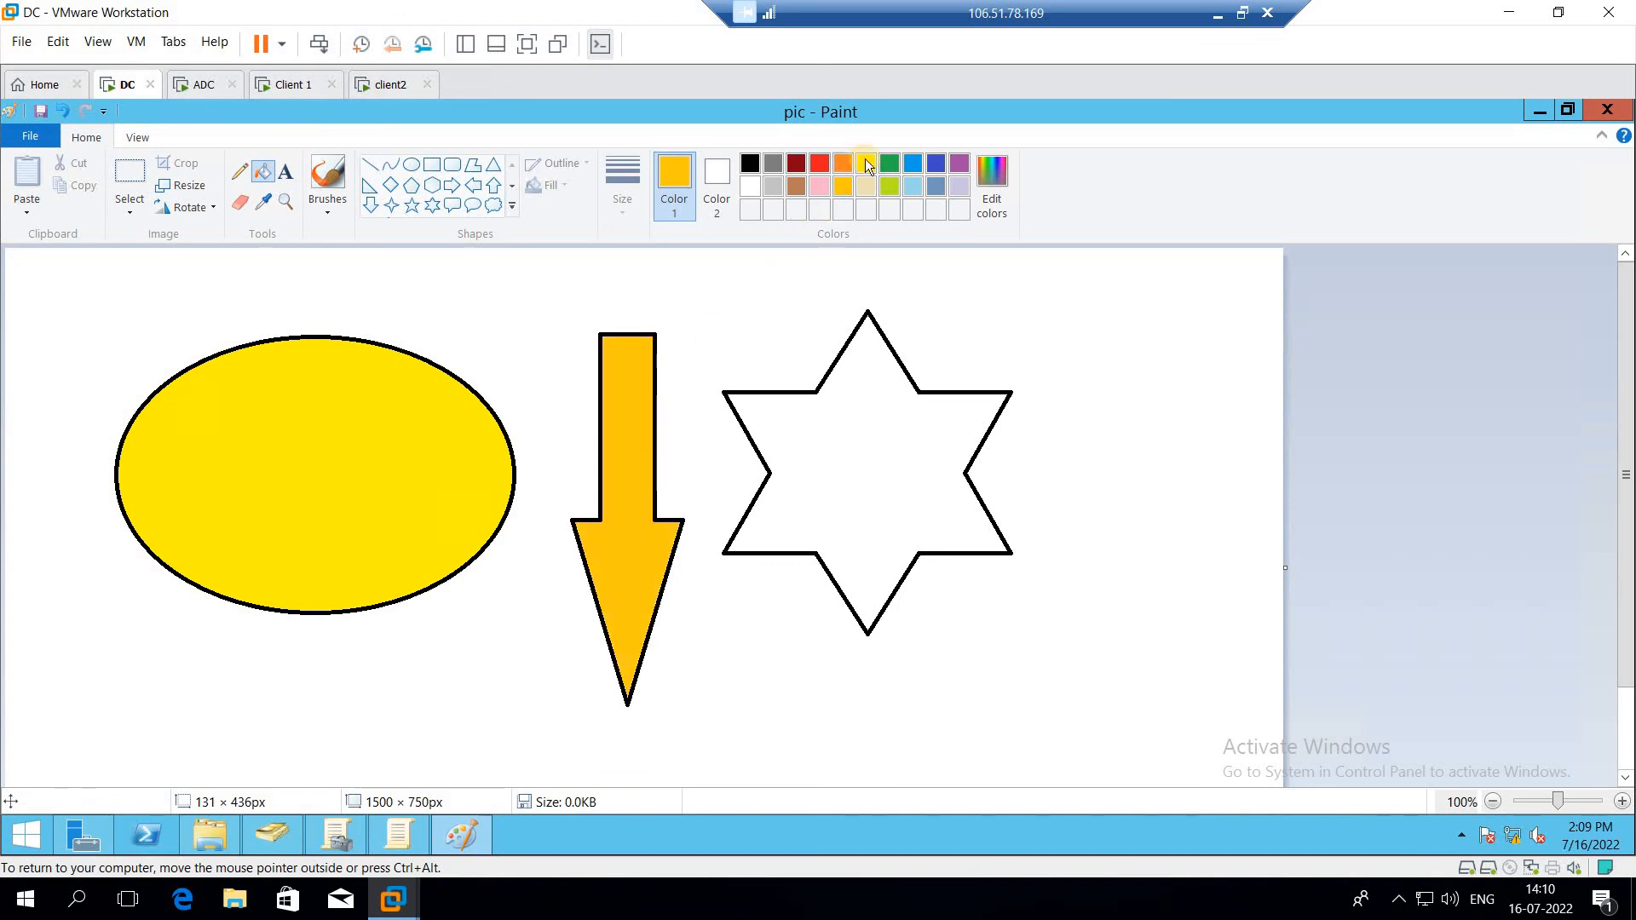
click(897, 163)
click(639, 452)
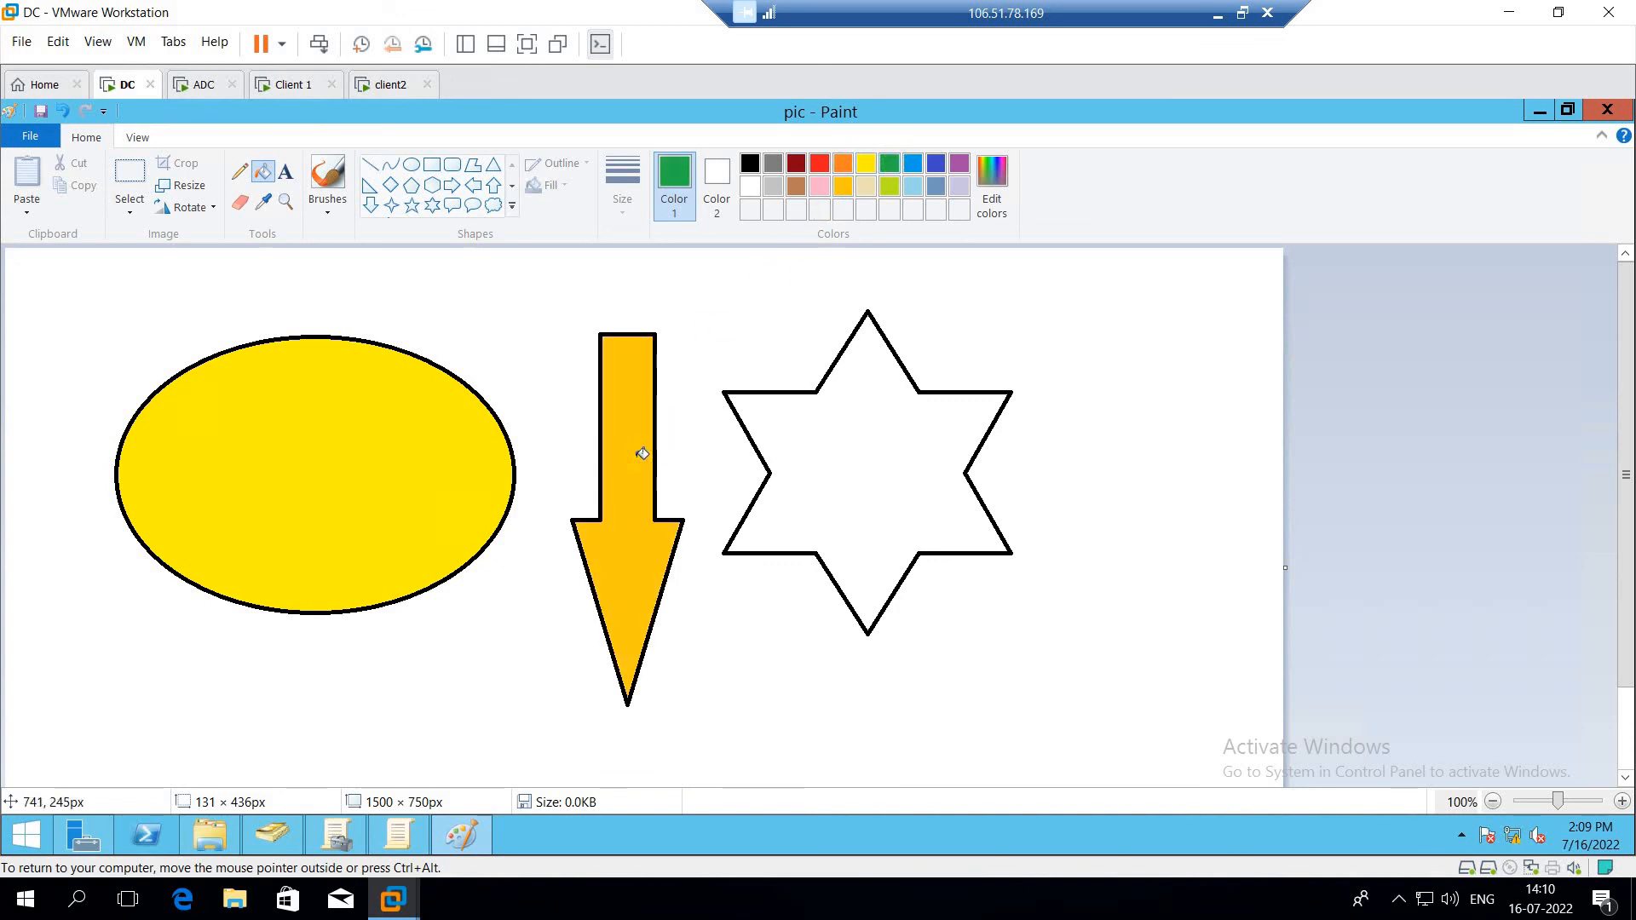
Step: Fill the star with blue and the canvas background with dark red
click(935, 163)
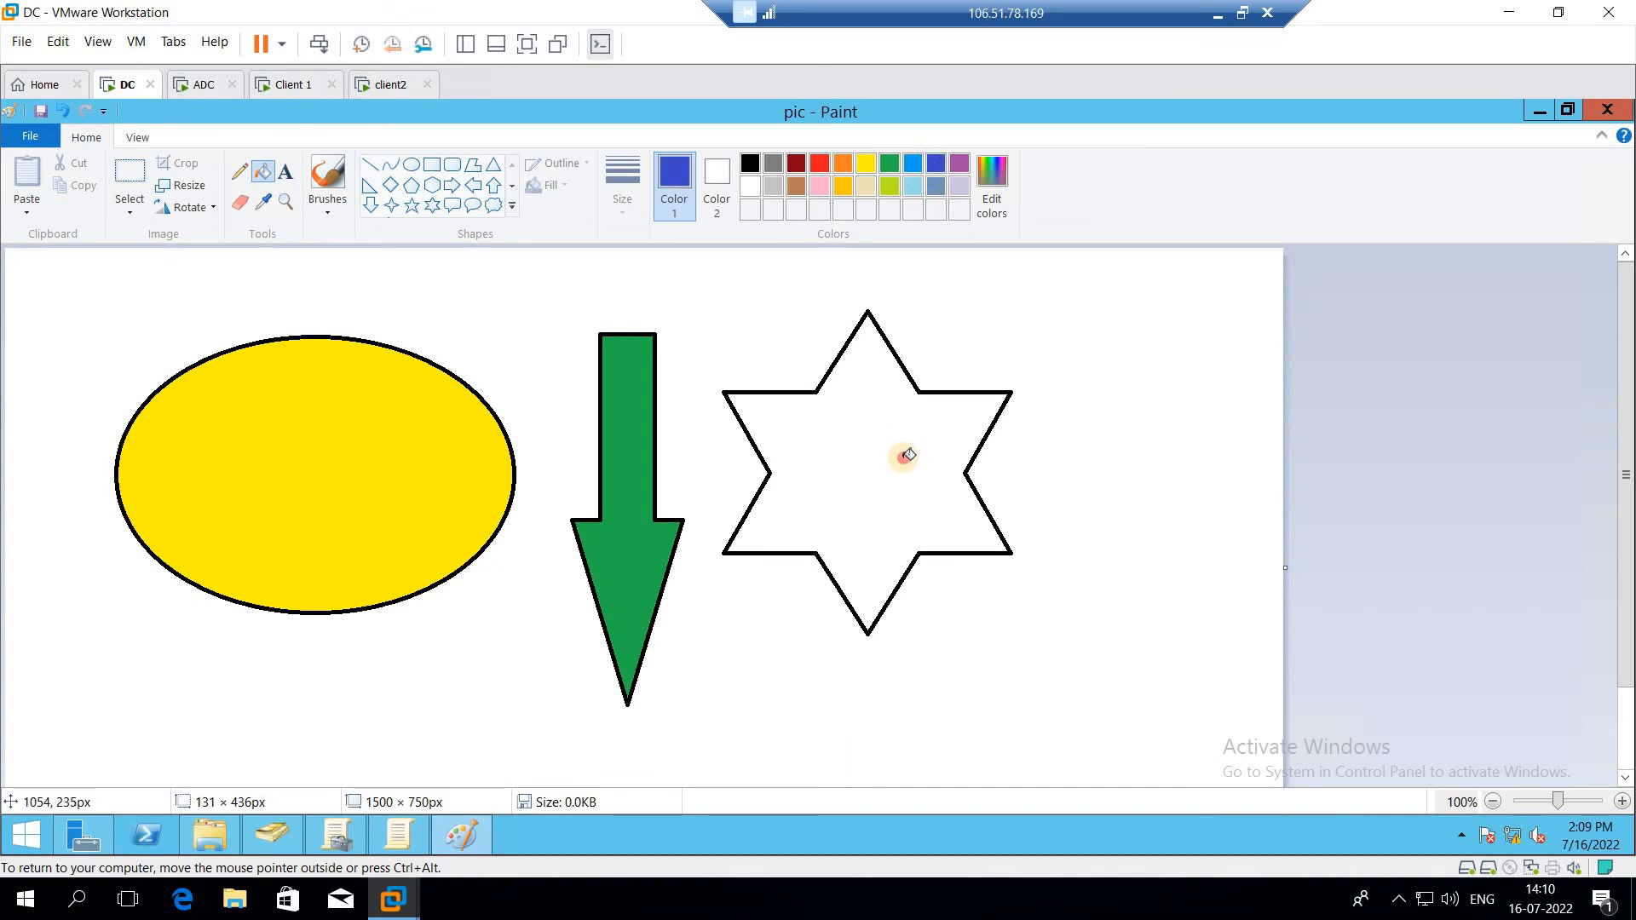
click(908, 454)
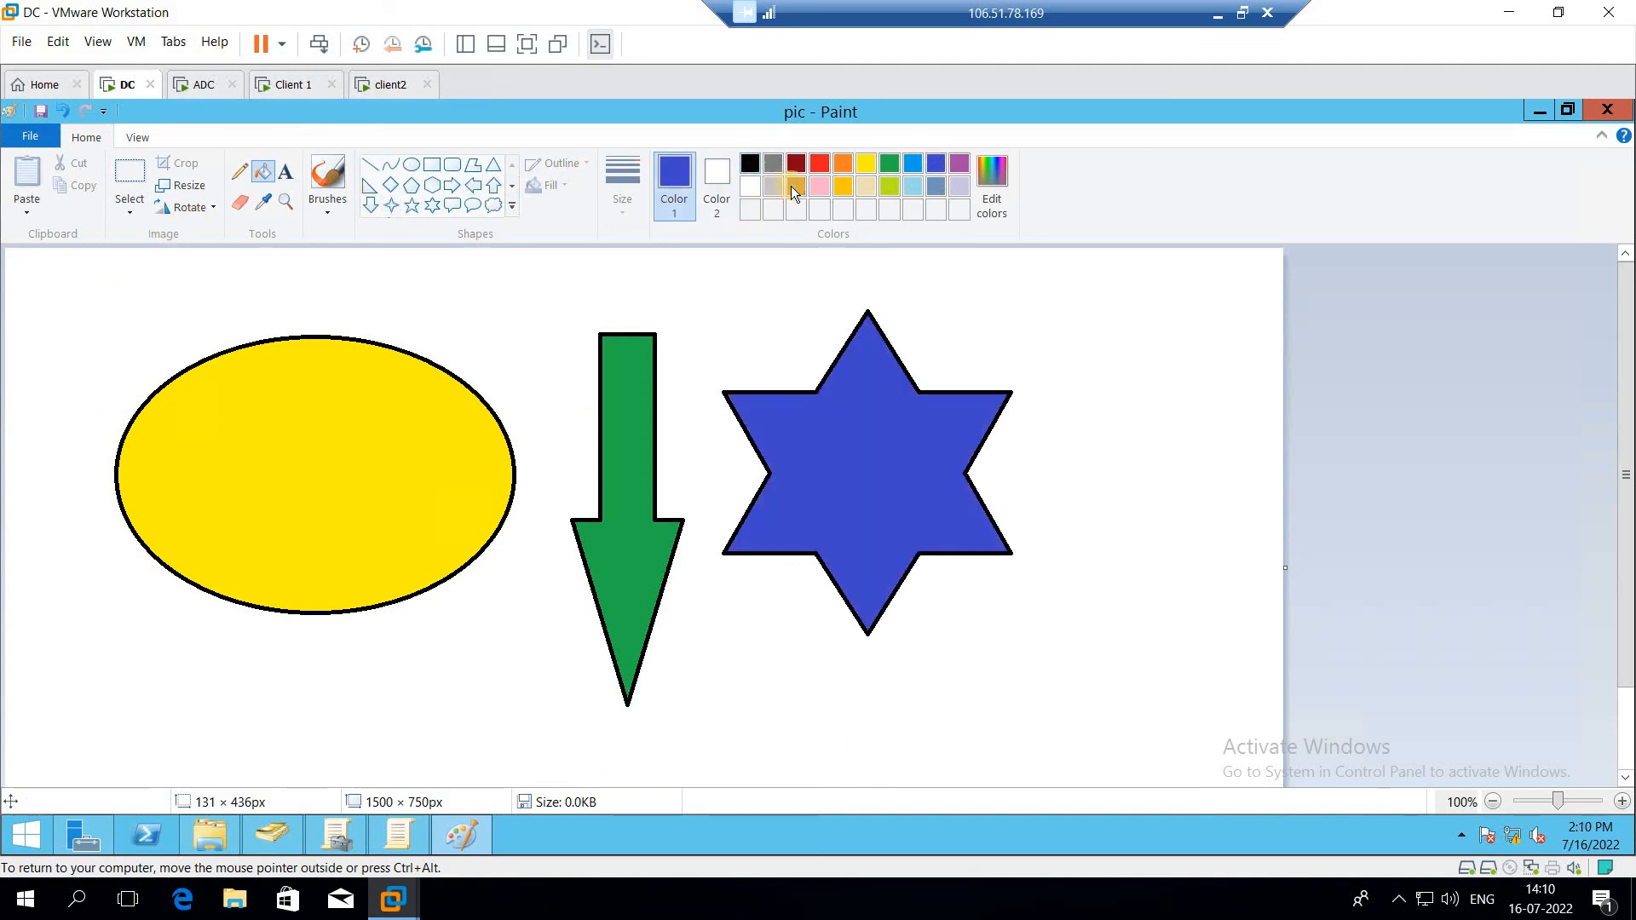
click(799, 160)
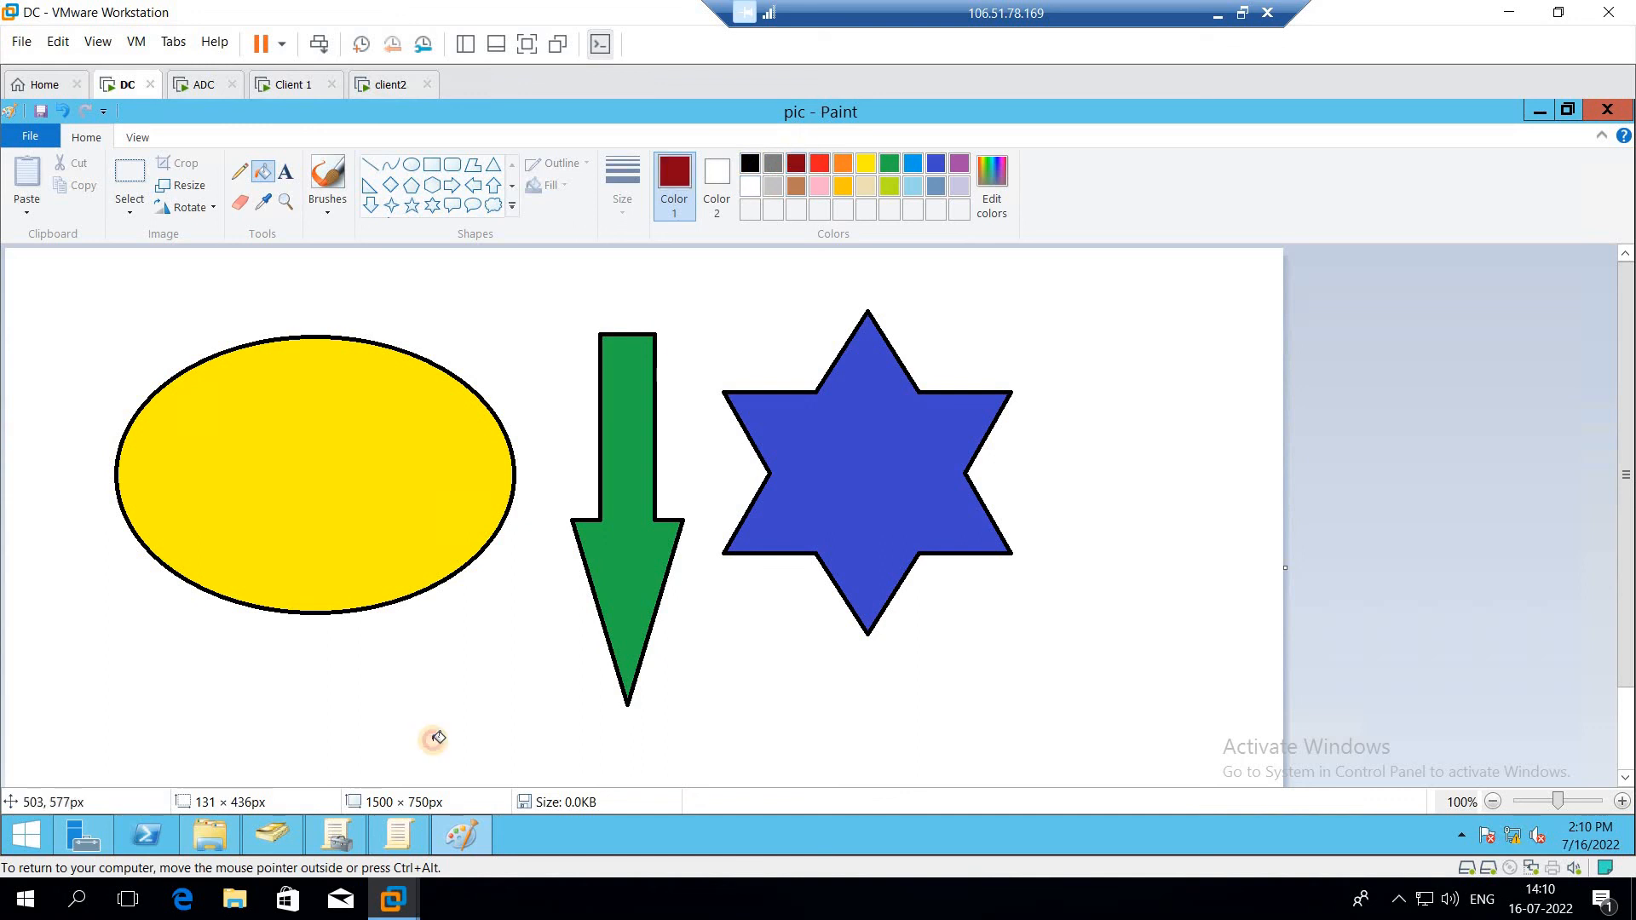
click(433, 741)
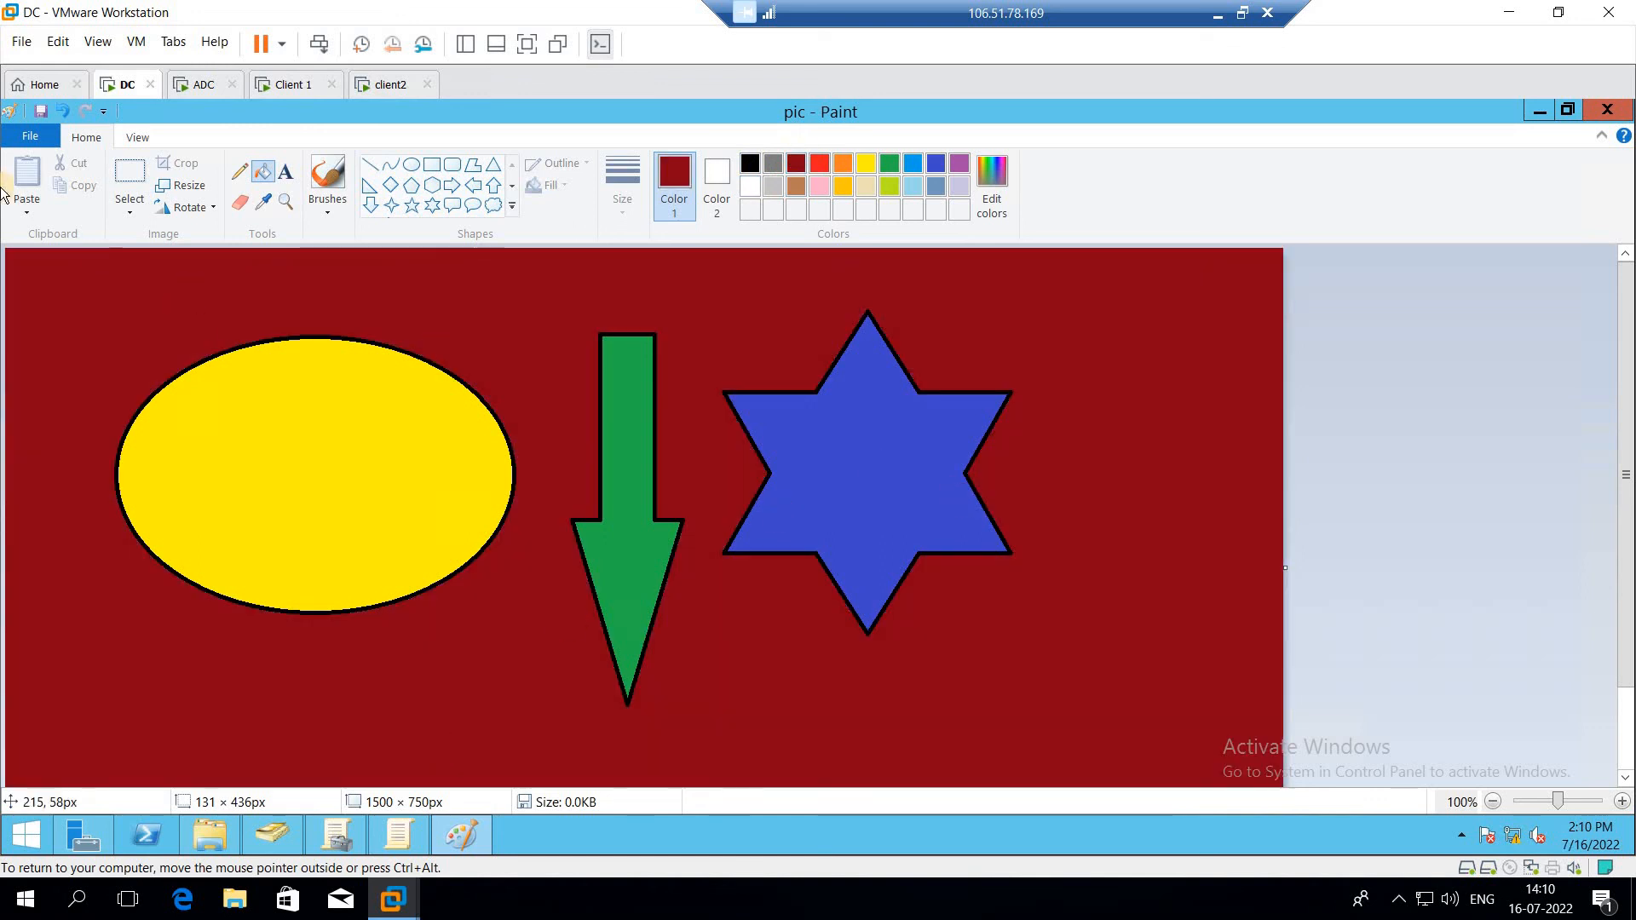
Step: Save the picture and close Paint
click(27, 143)
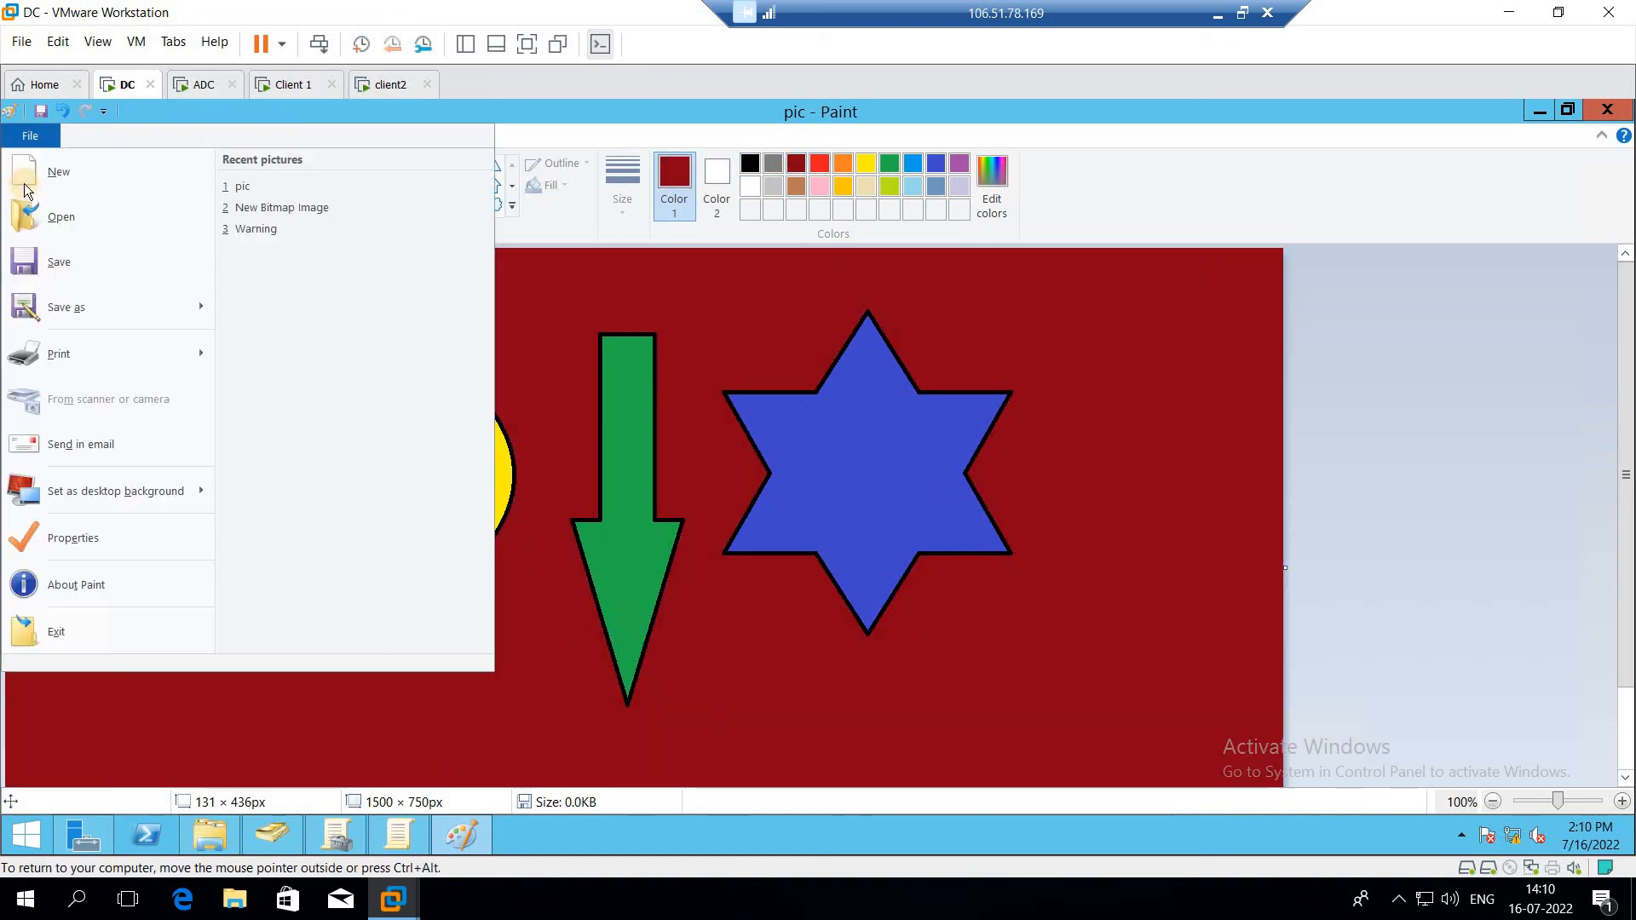
click(61, 266)
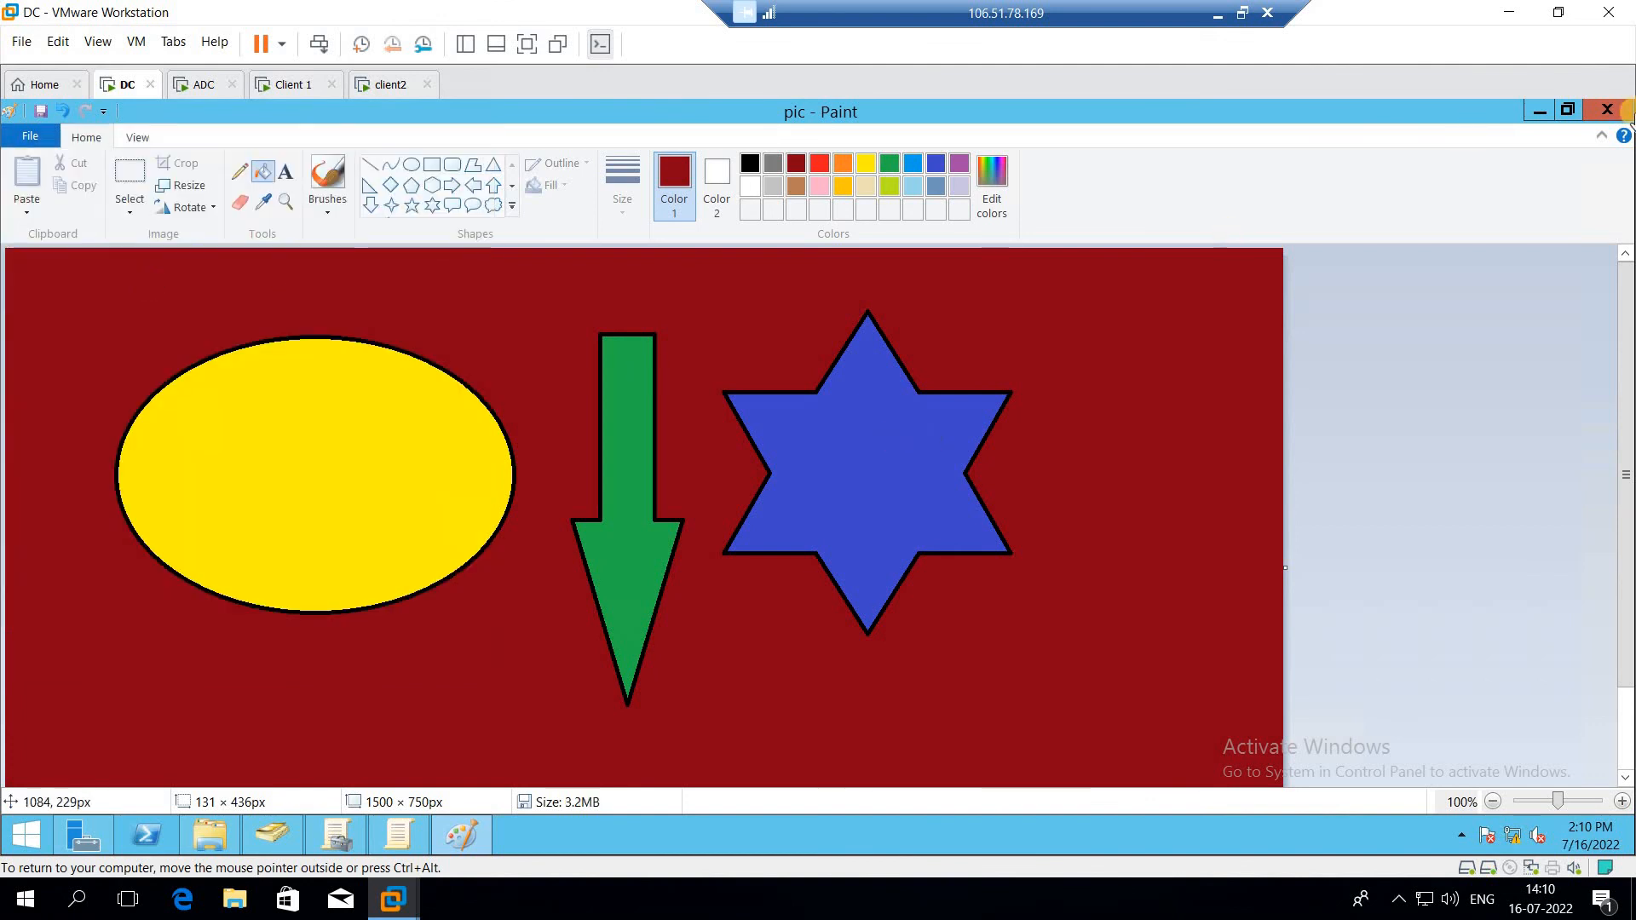
click(1608, 121)
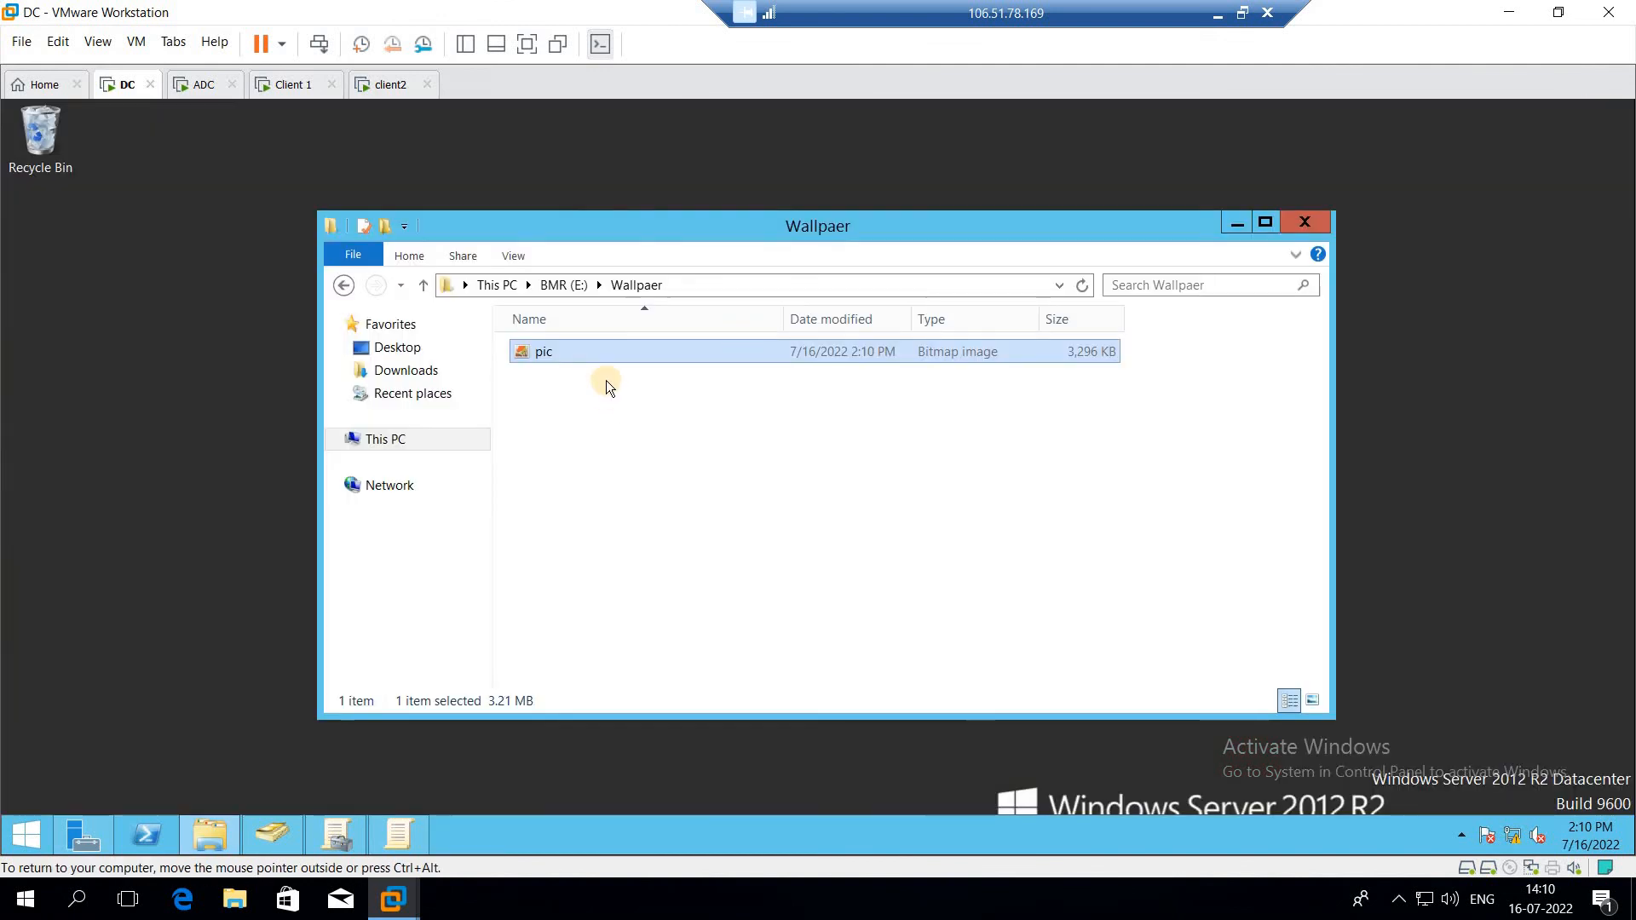
Step: Return to the BMR (E:) drive, open Advanced Sharing for the Wallpaer folder, and enable Share this folder
click(341, 287)
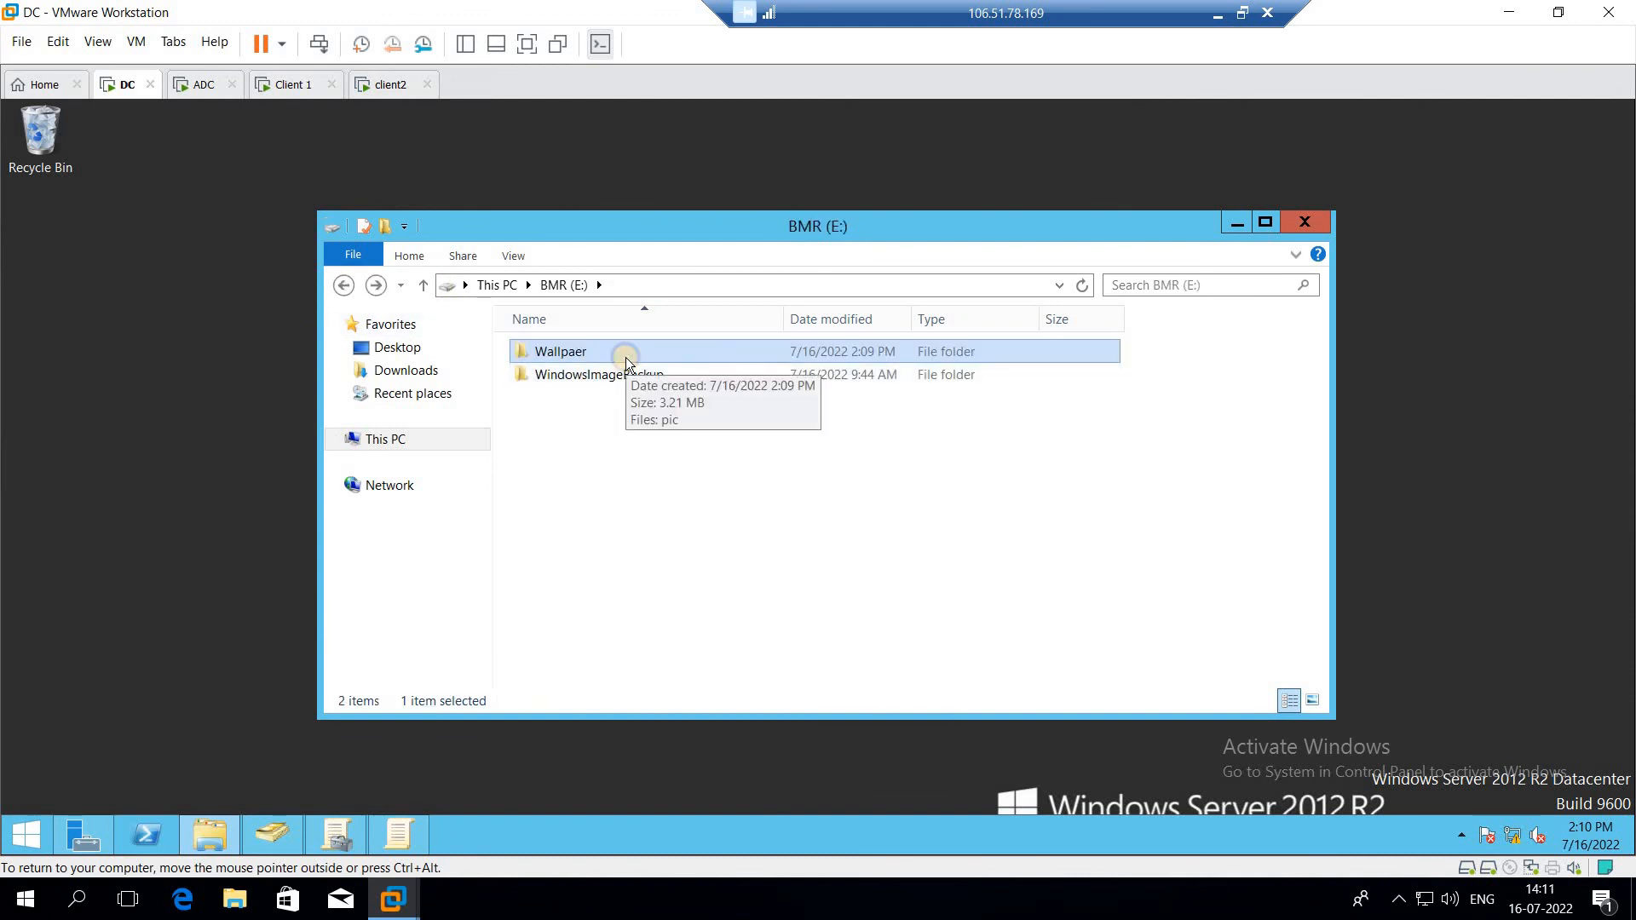
right_click(626, 362)
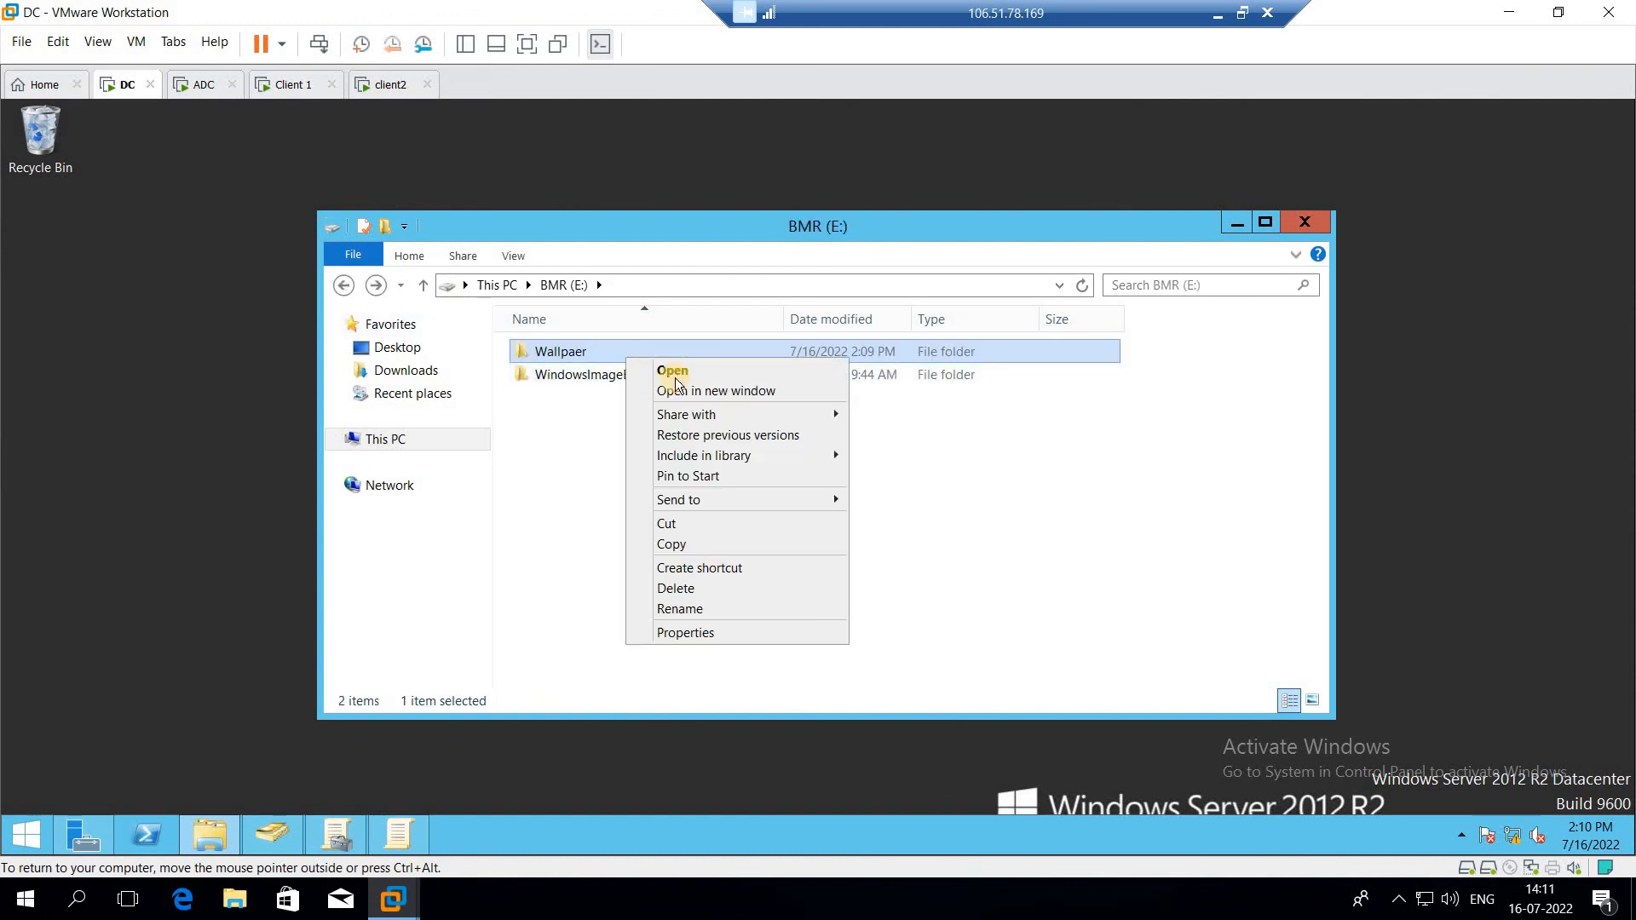
click(698, 633)
click(823, 314)
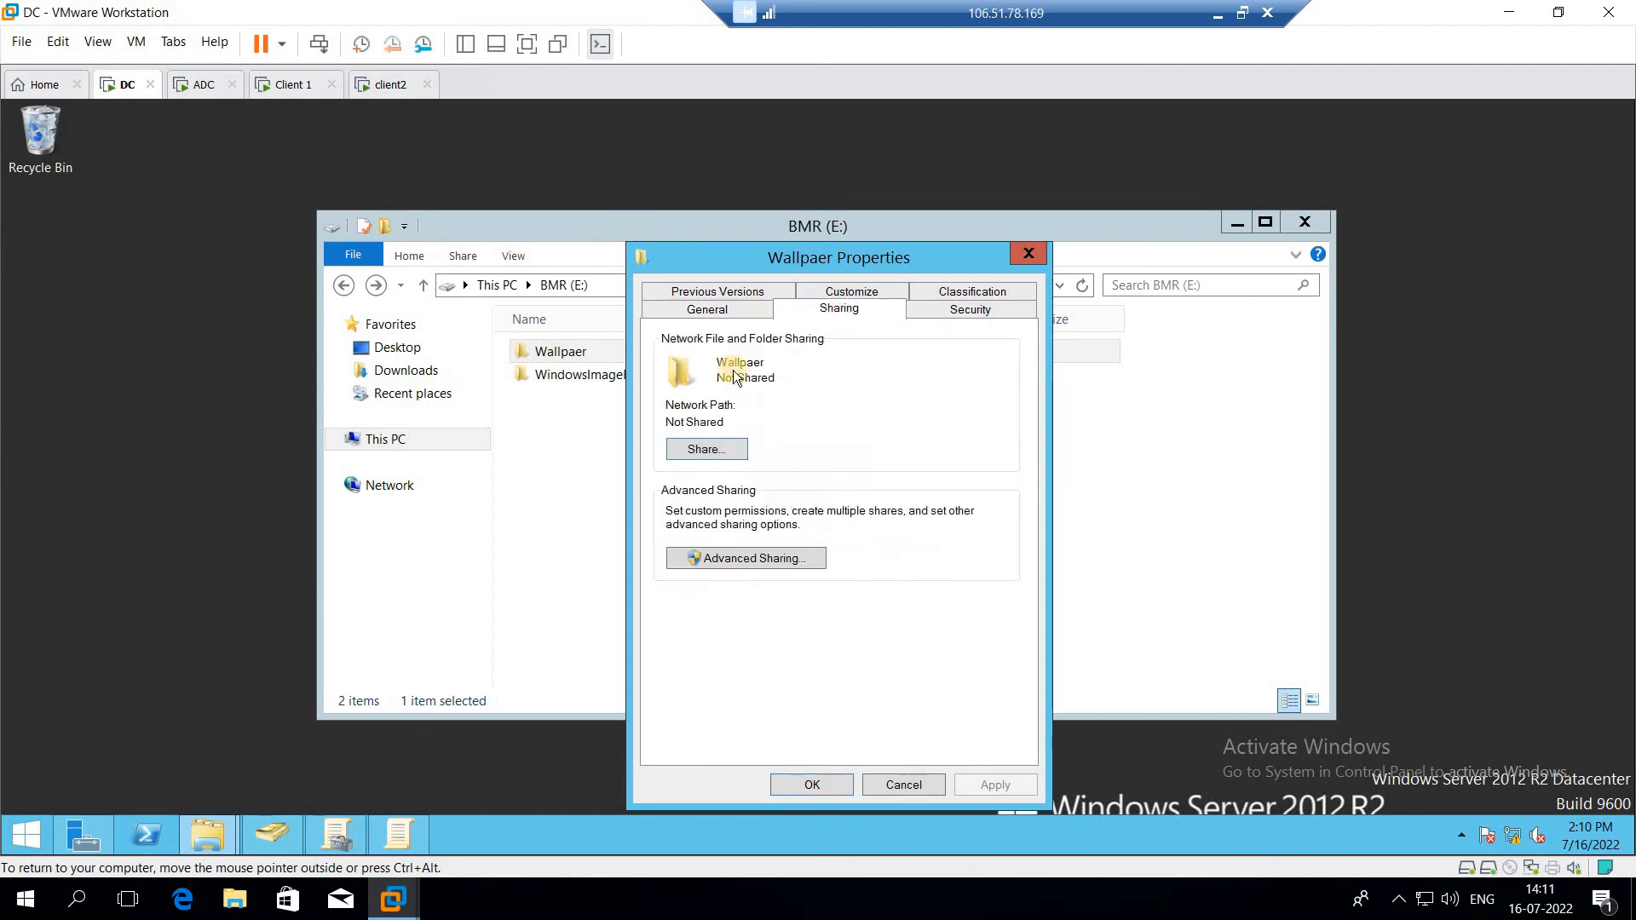
click(739, 557)
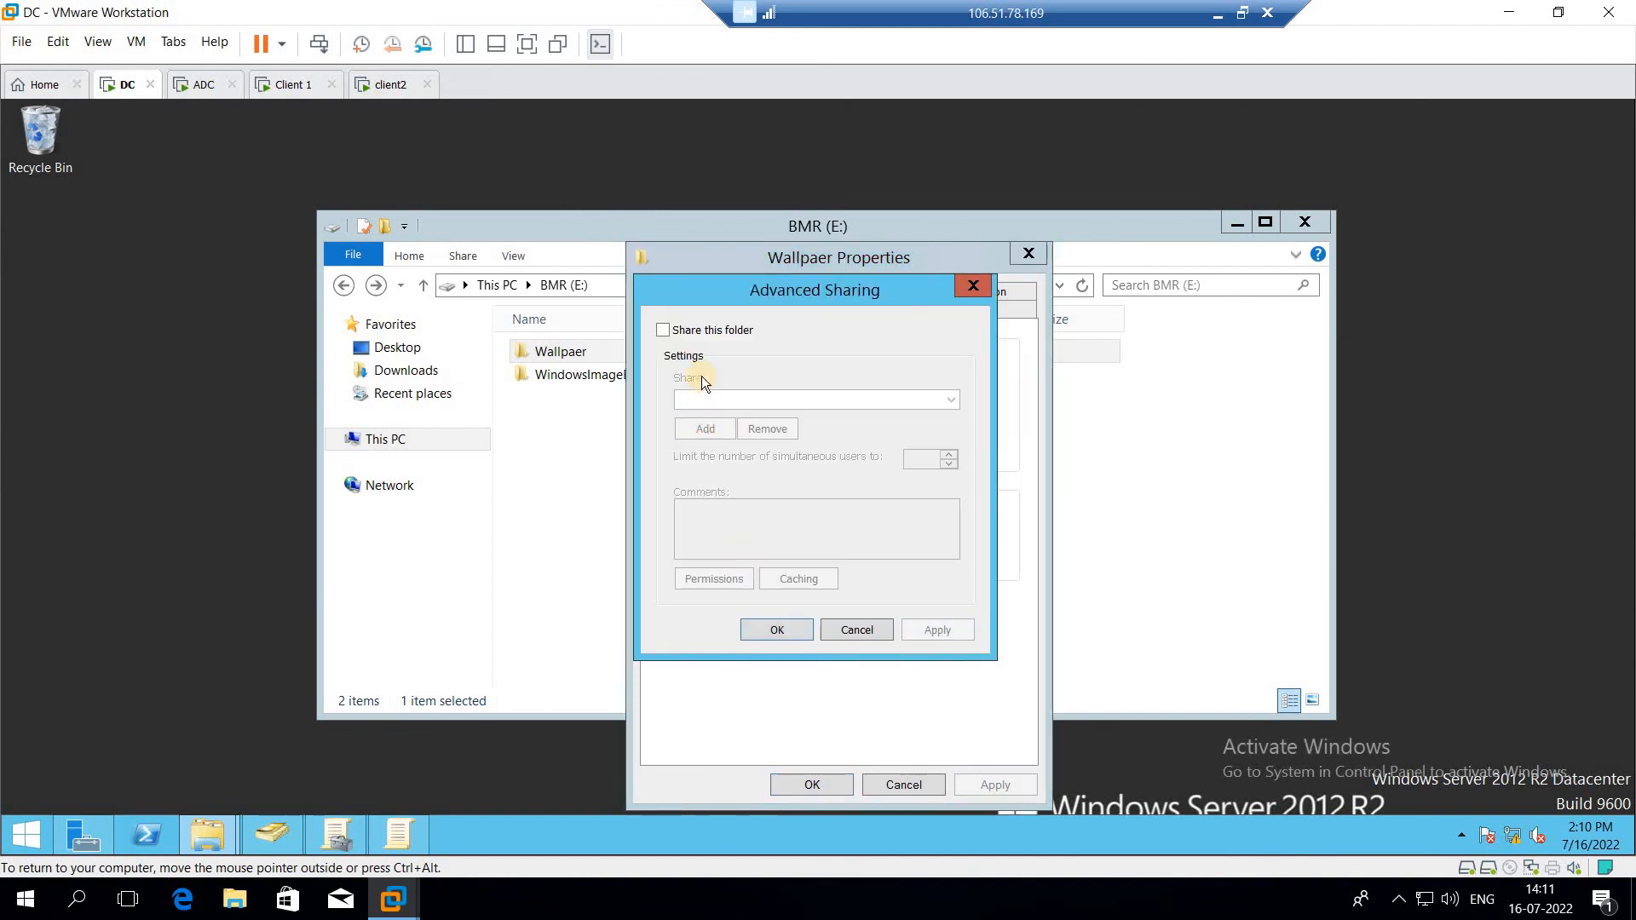
click(703, 330)
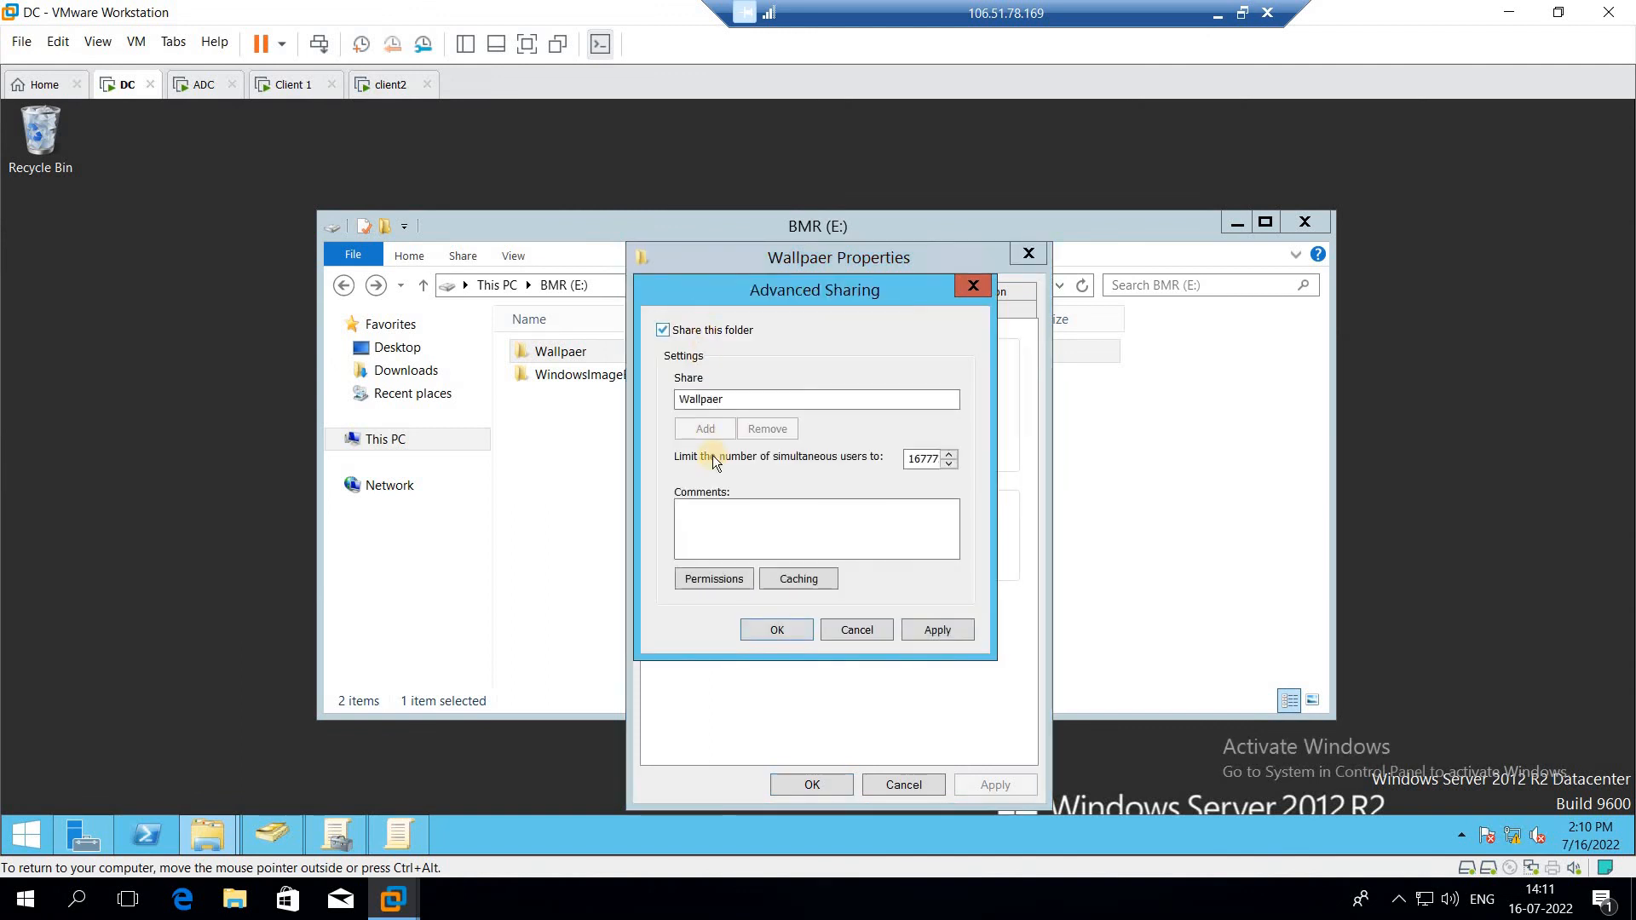
Step: Allow Full Control for Everyone in the share permissions and confirm all sharing dialogs
click(728, 579)
click(927, 558)
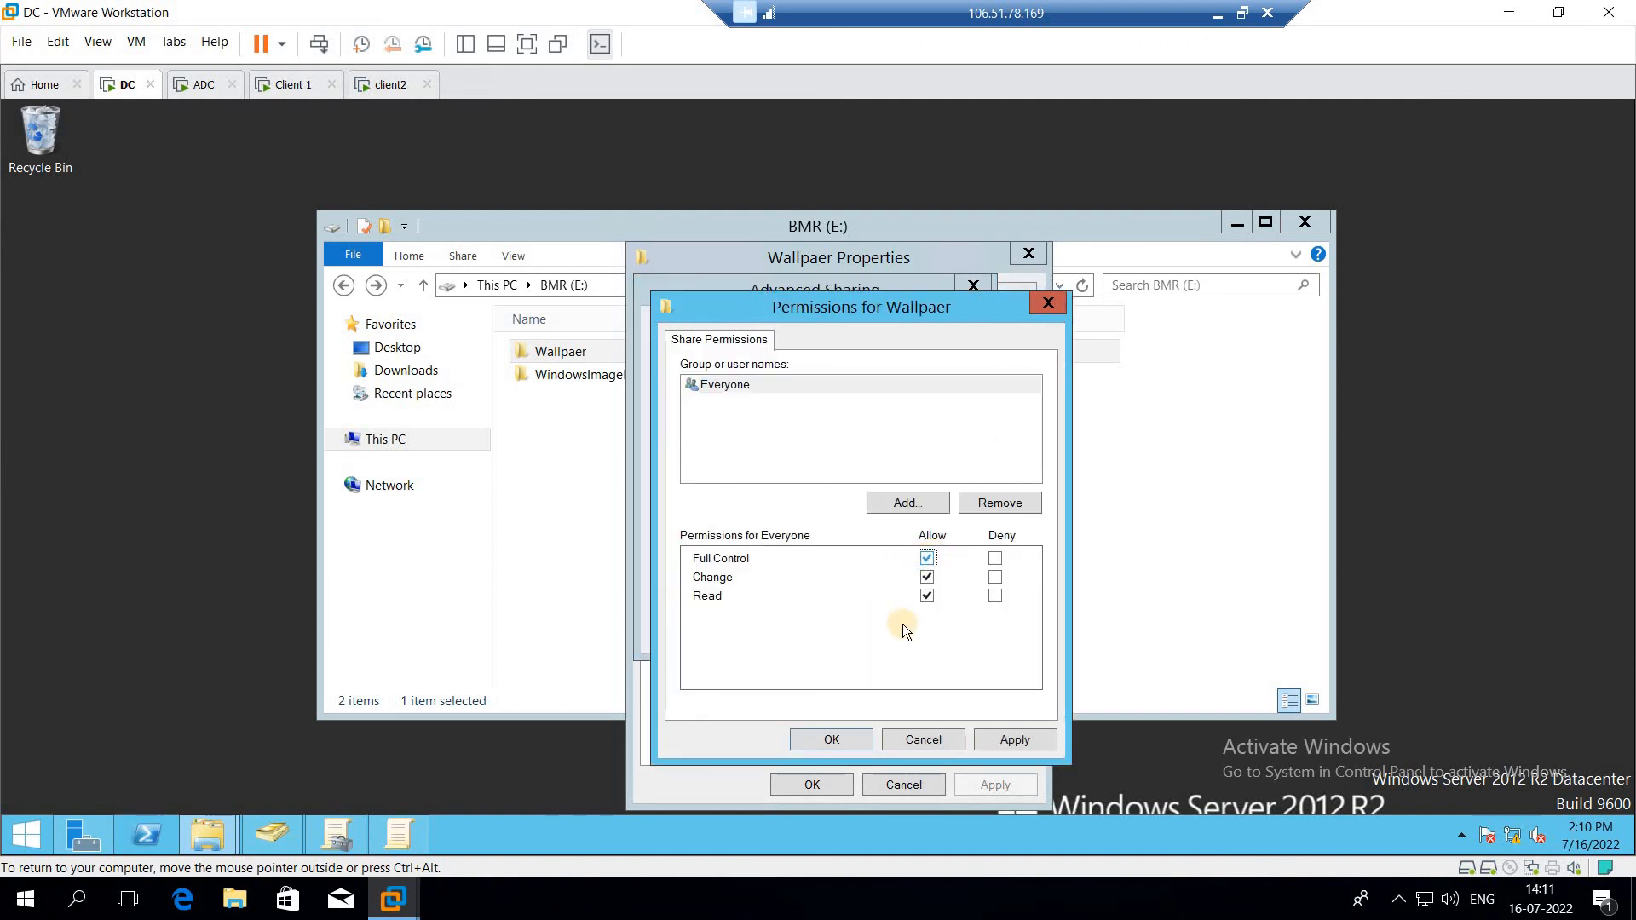
click(846, 739)
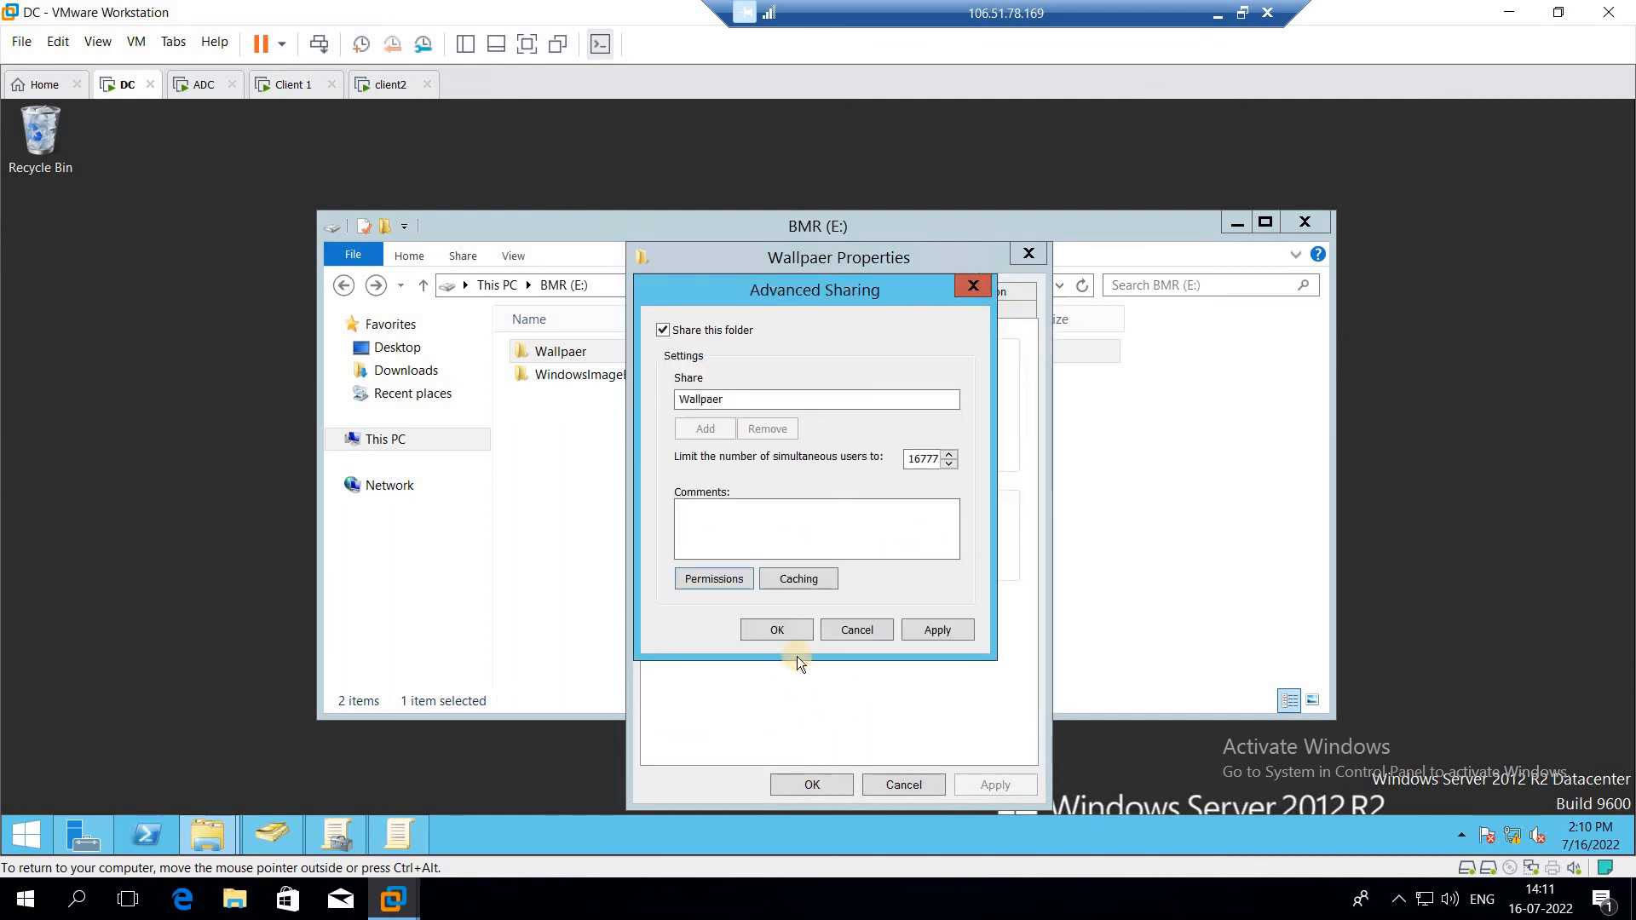
click(794, 635)
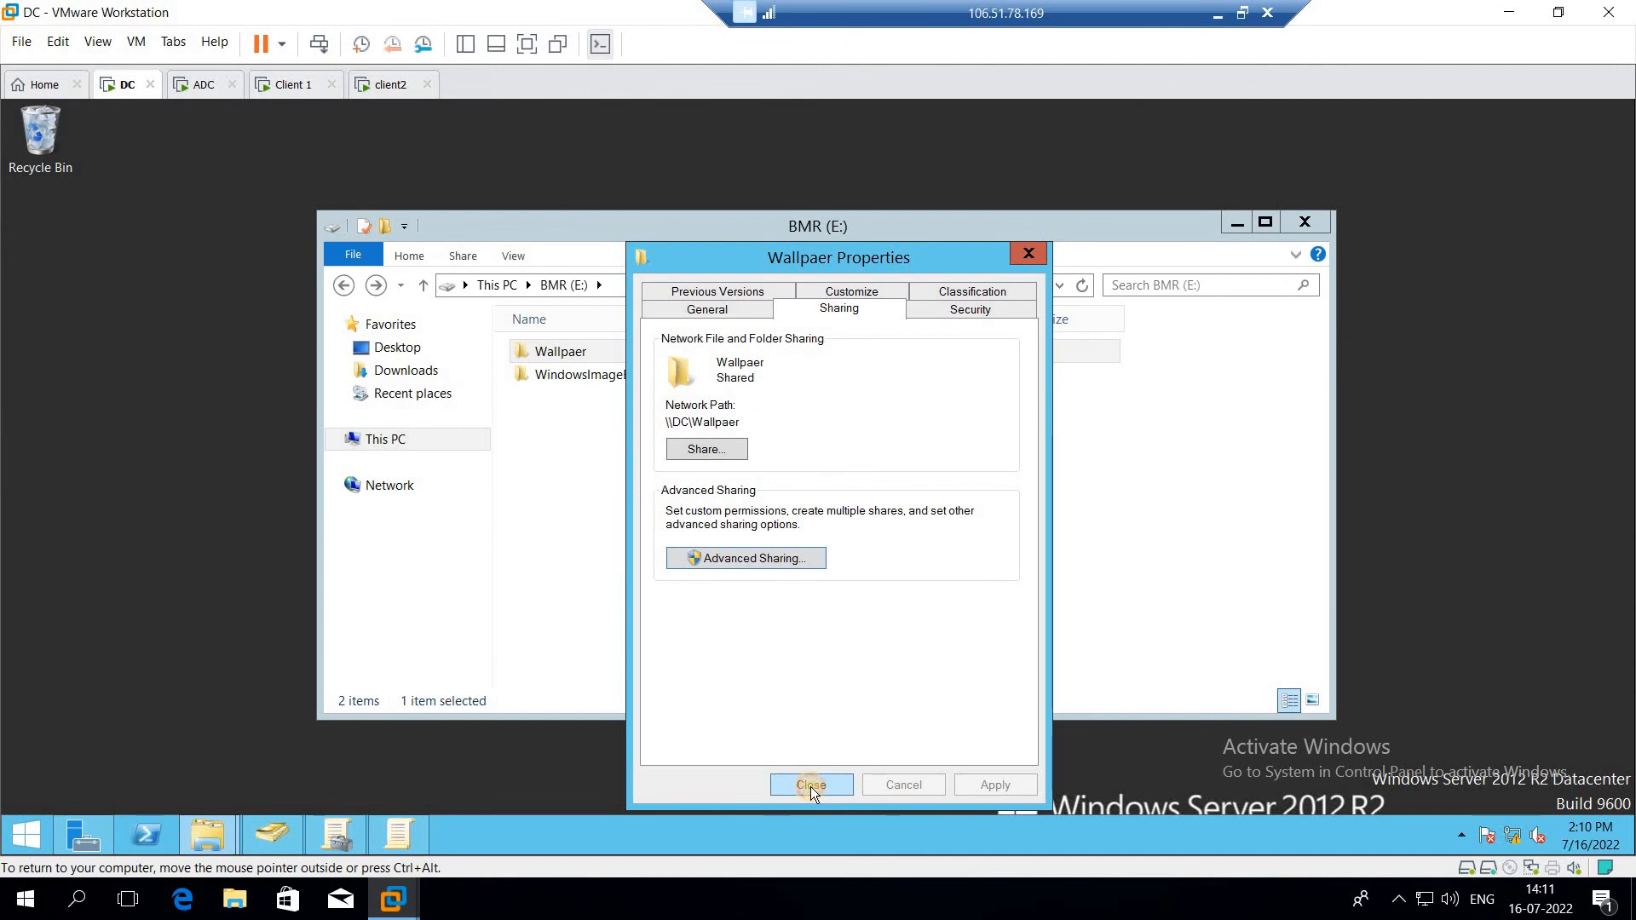
click(810, 785)
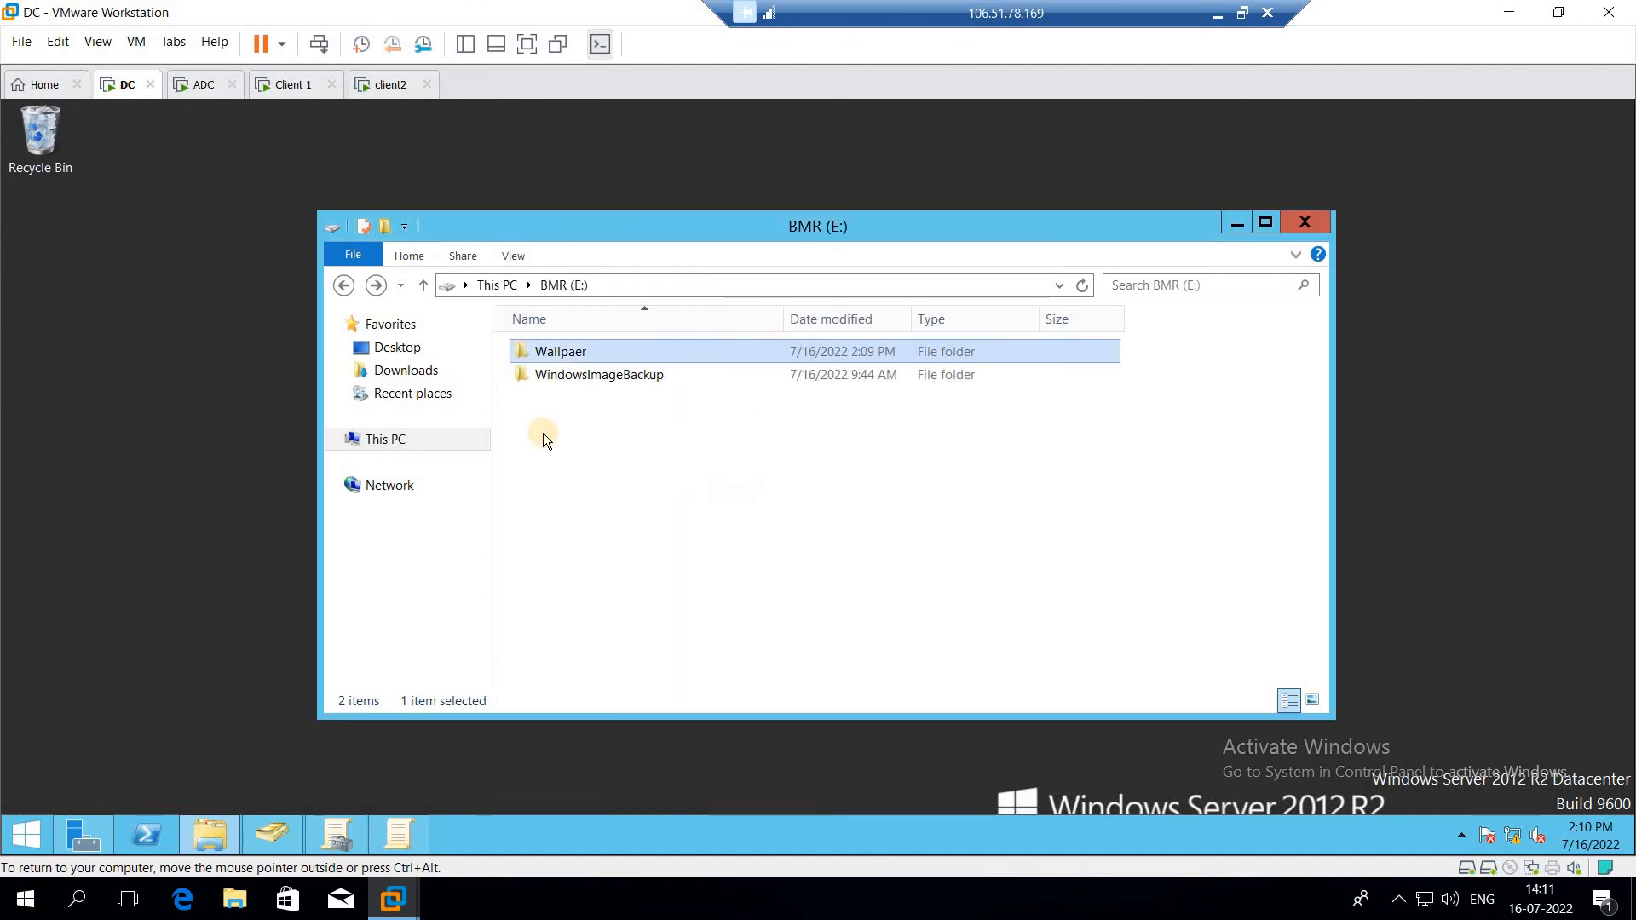
Step: Browse to \\192.168.100.1 and open the Wallpaer share to check the pic file
click(642, 284)
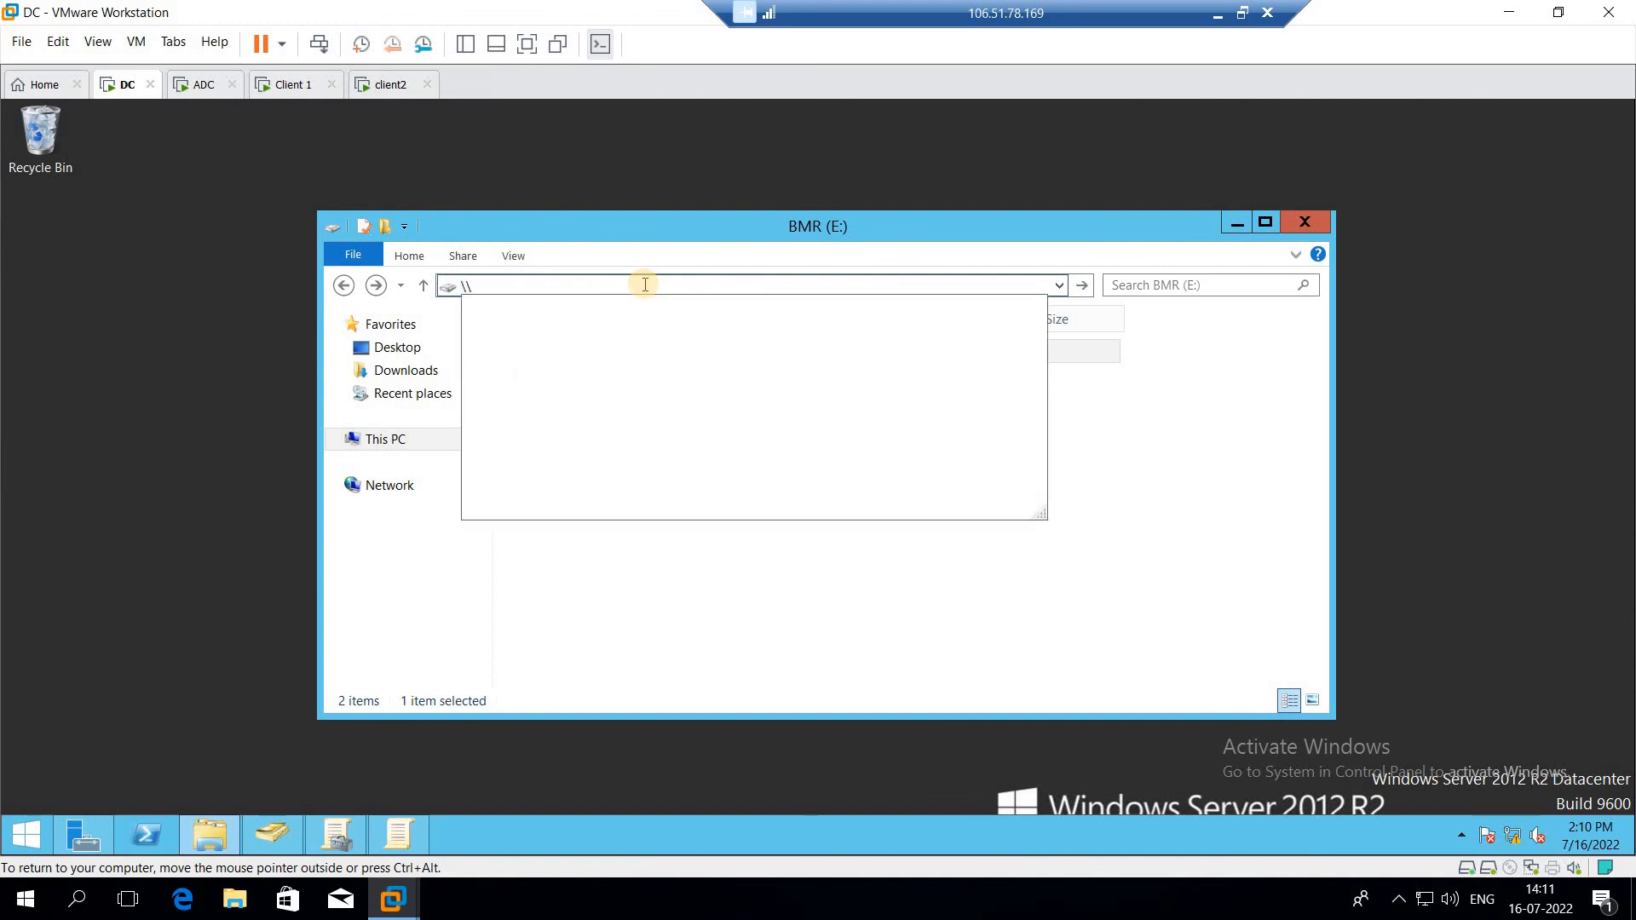
text(192.16)
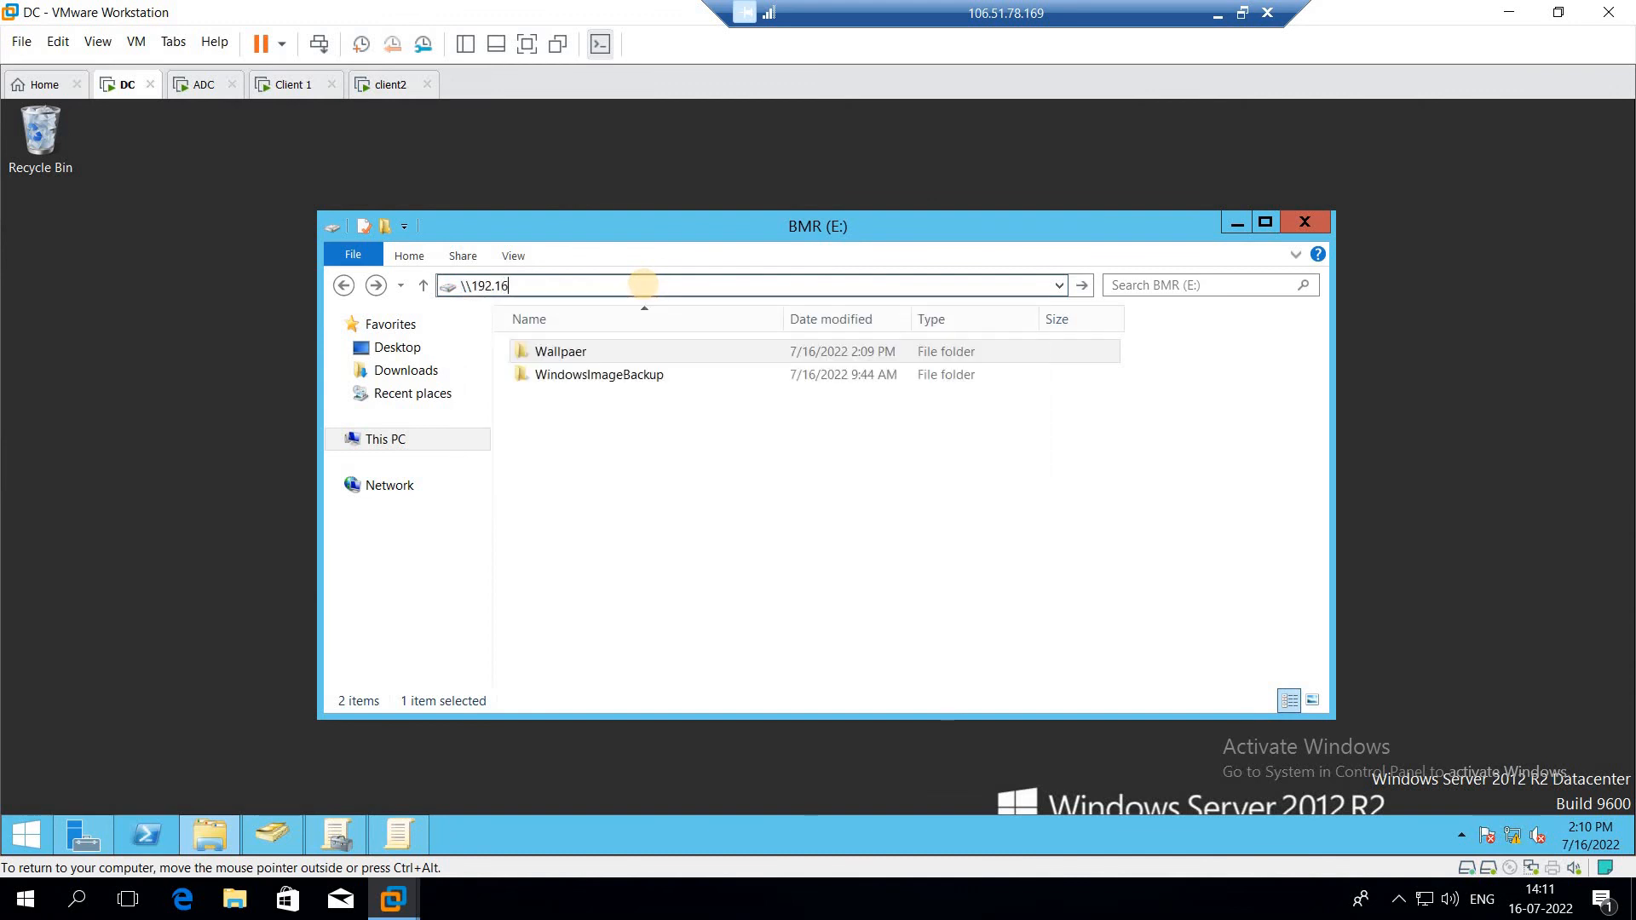
text(8.100.1)
key(Return)
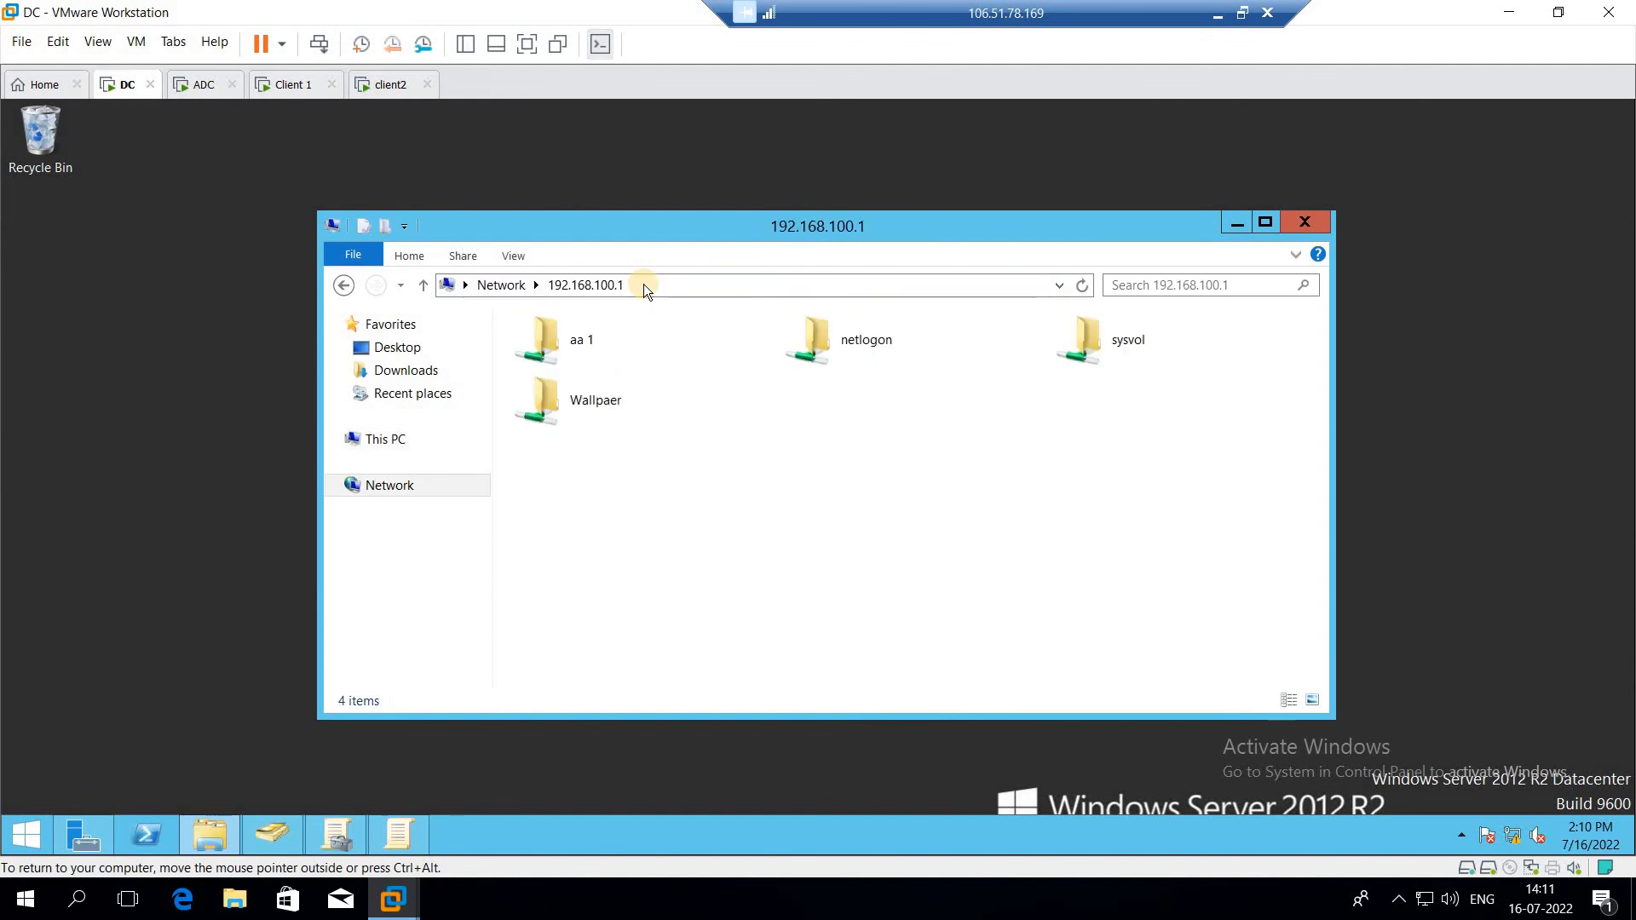
double_click(636, 408)
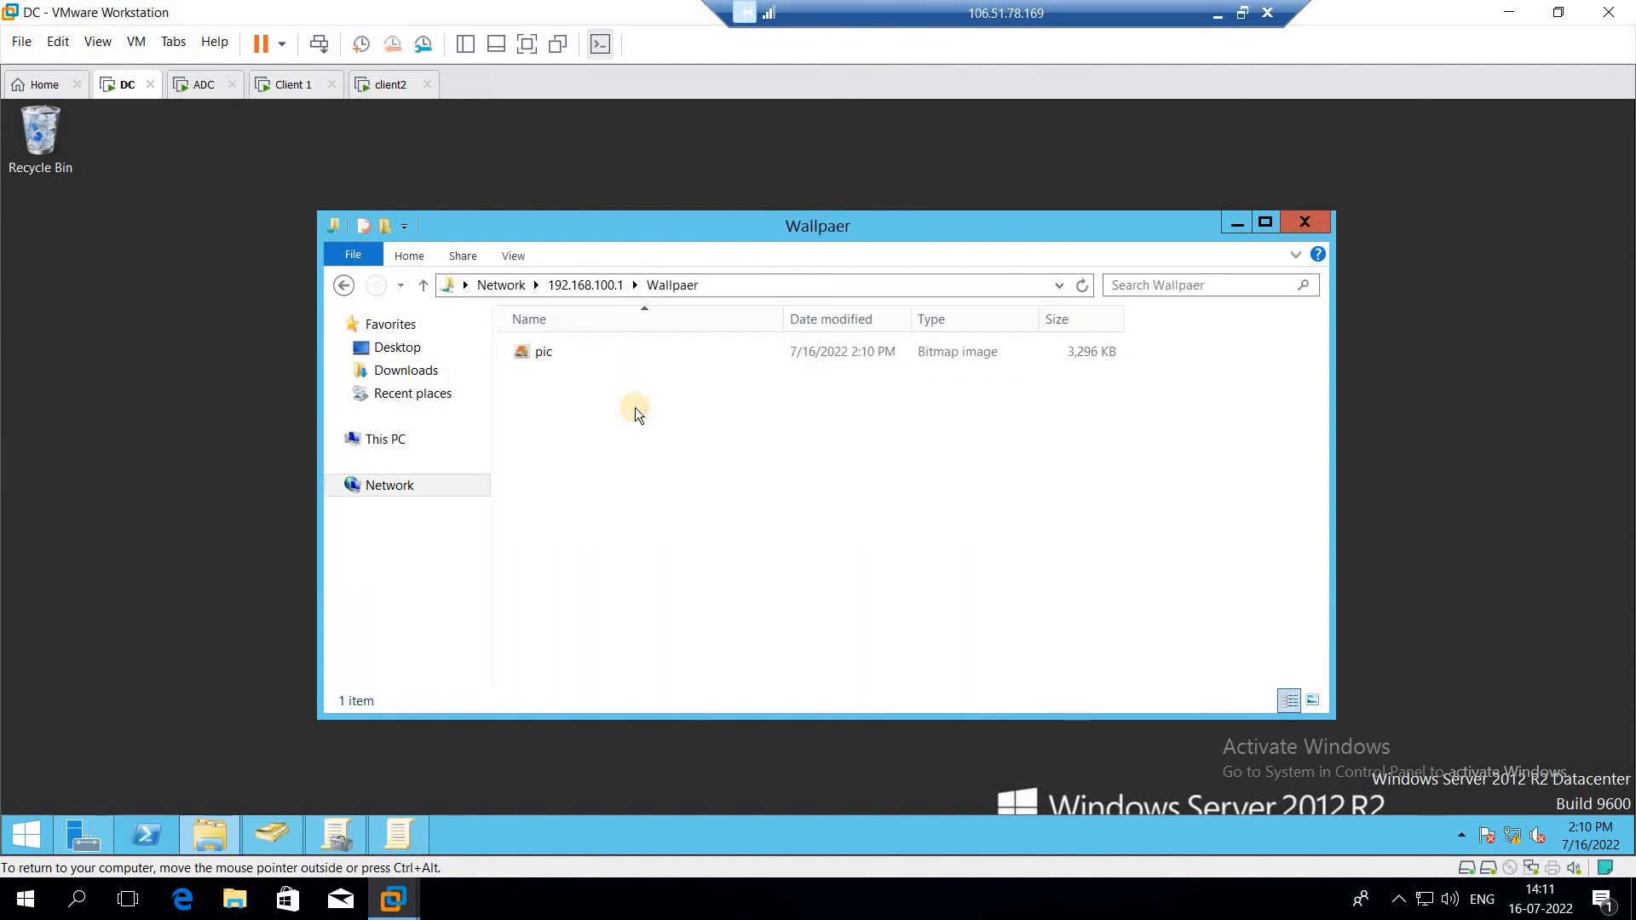
click(894, 358)
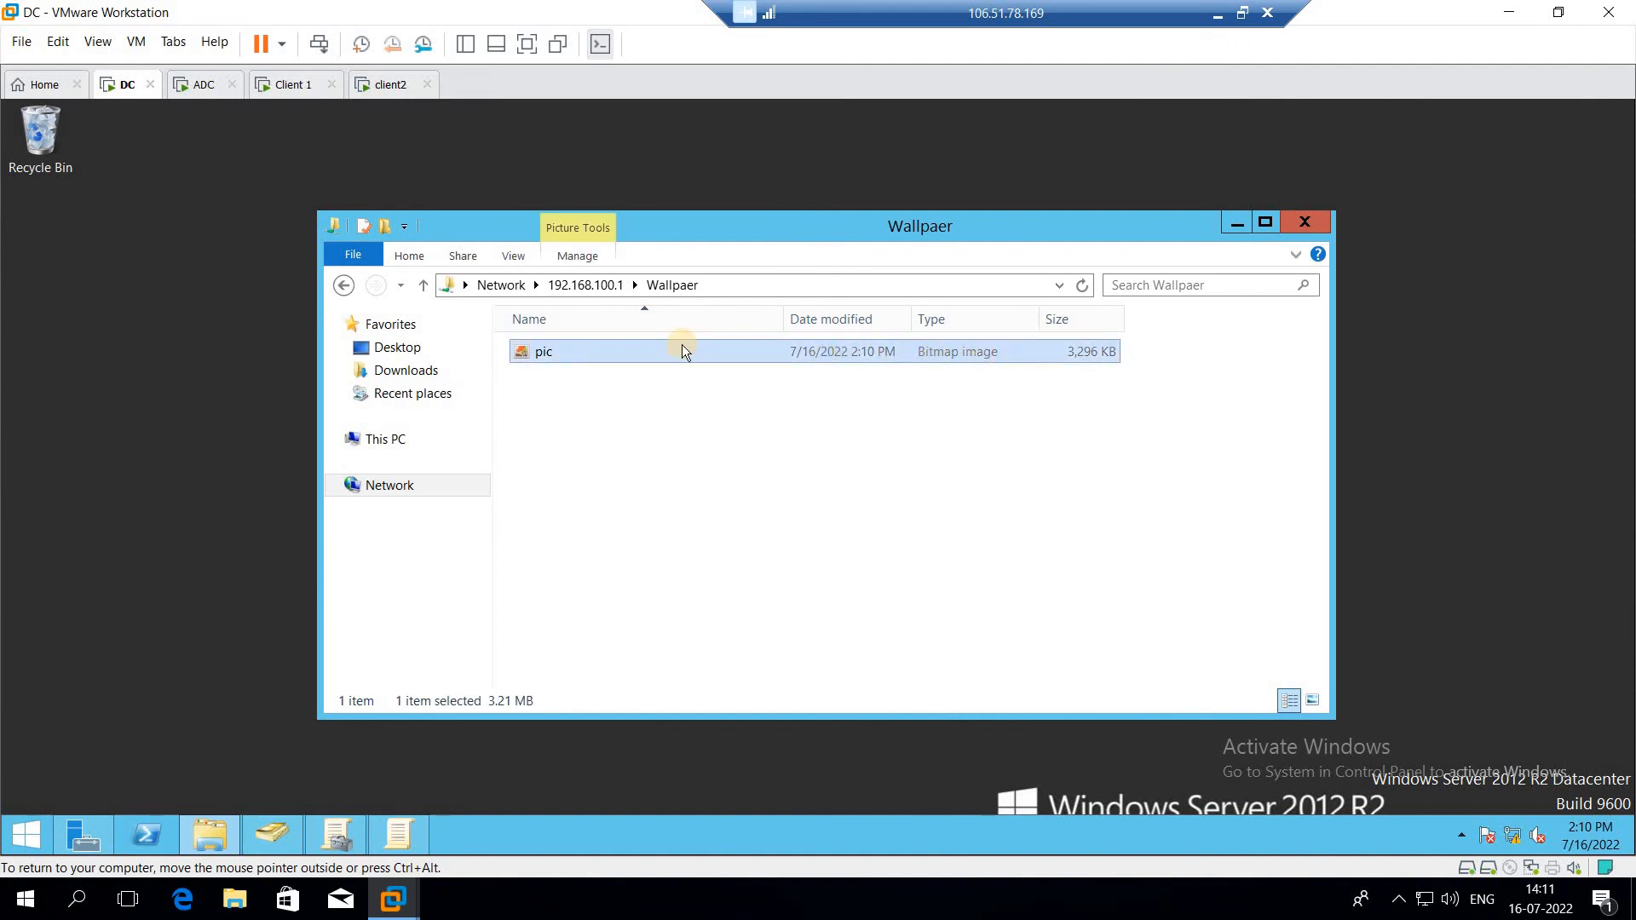
Step: Open the RCClockWall GPO for editing in the Group Policy Management Editor and maximize it
click(327, 838)
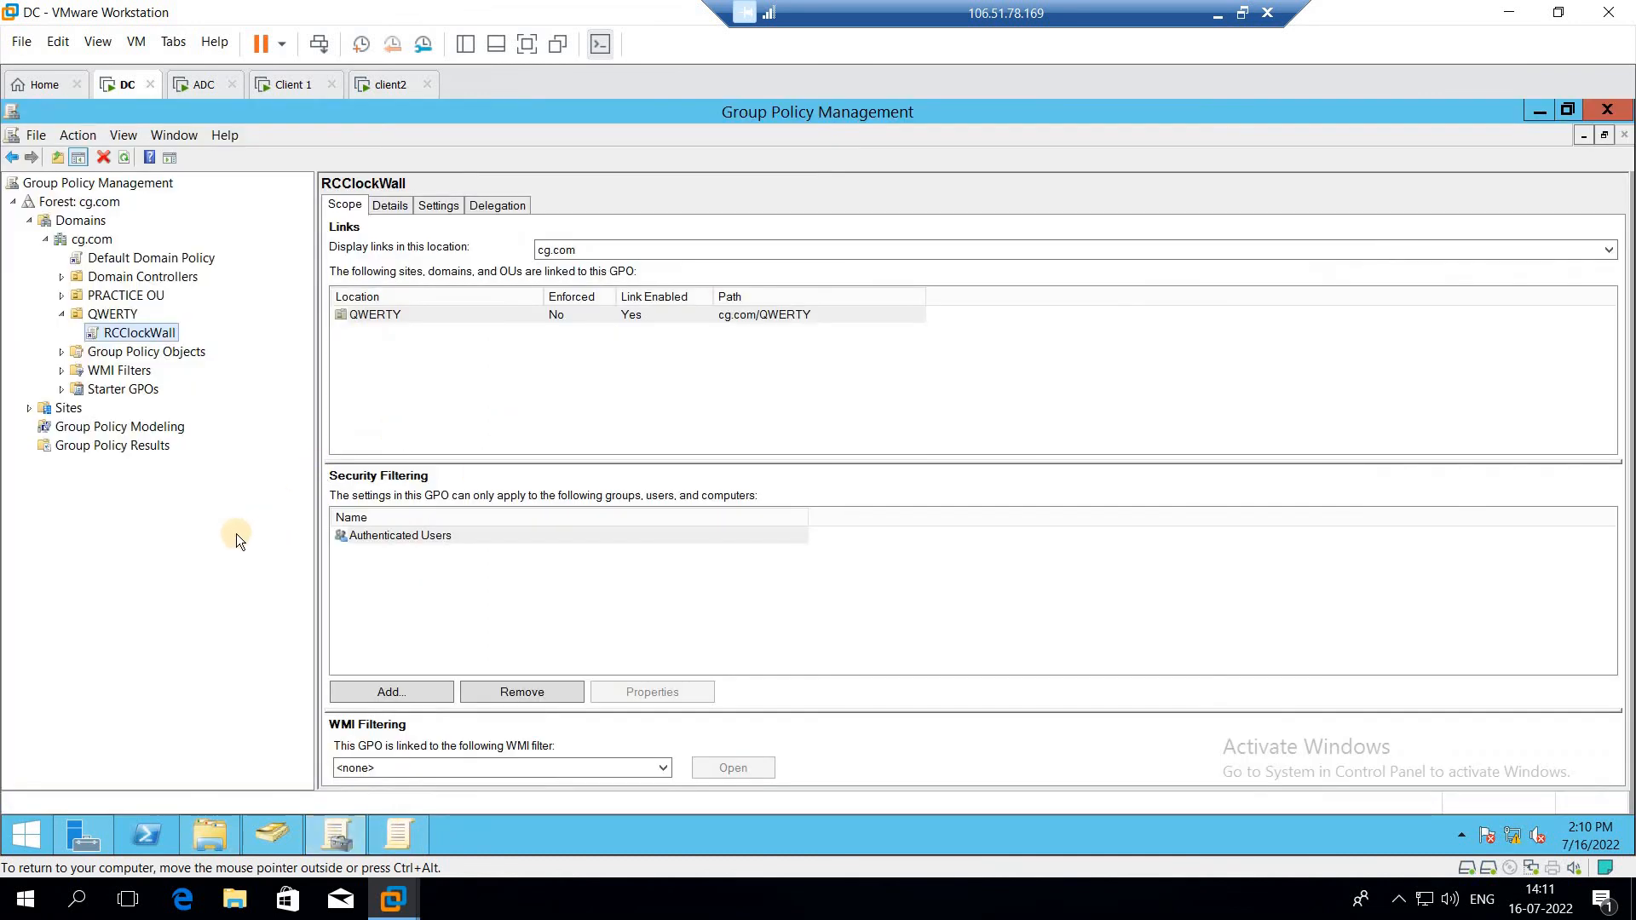
right_click(124, 341)
click(174, 350)
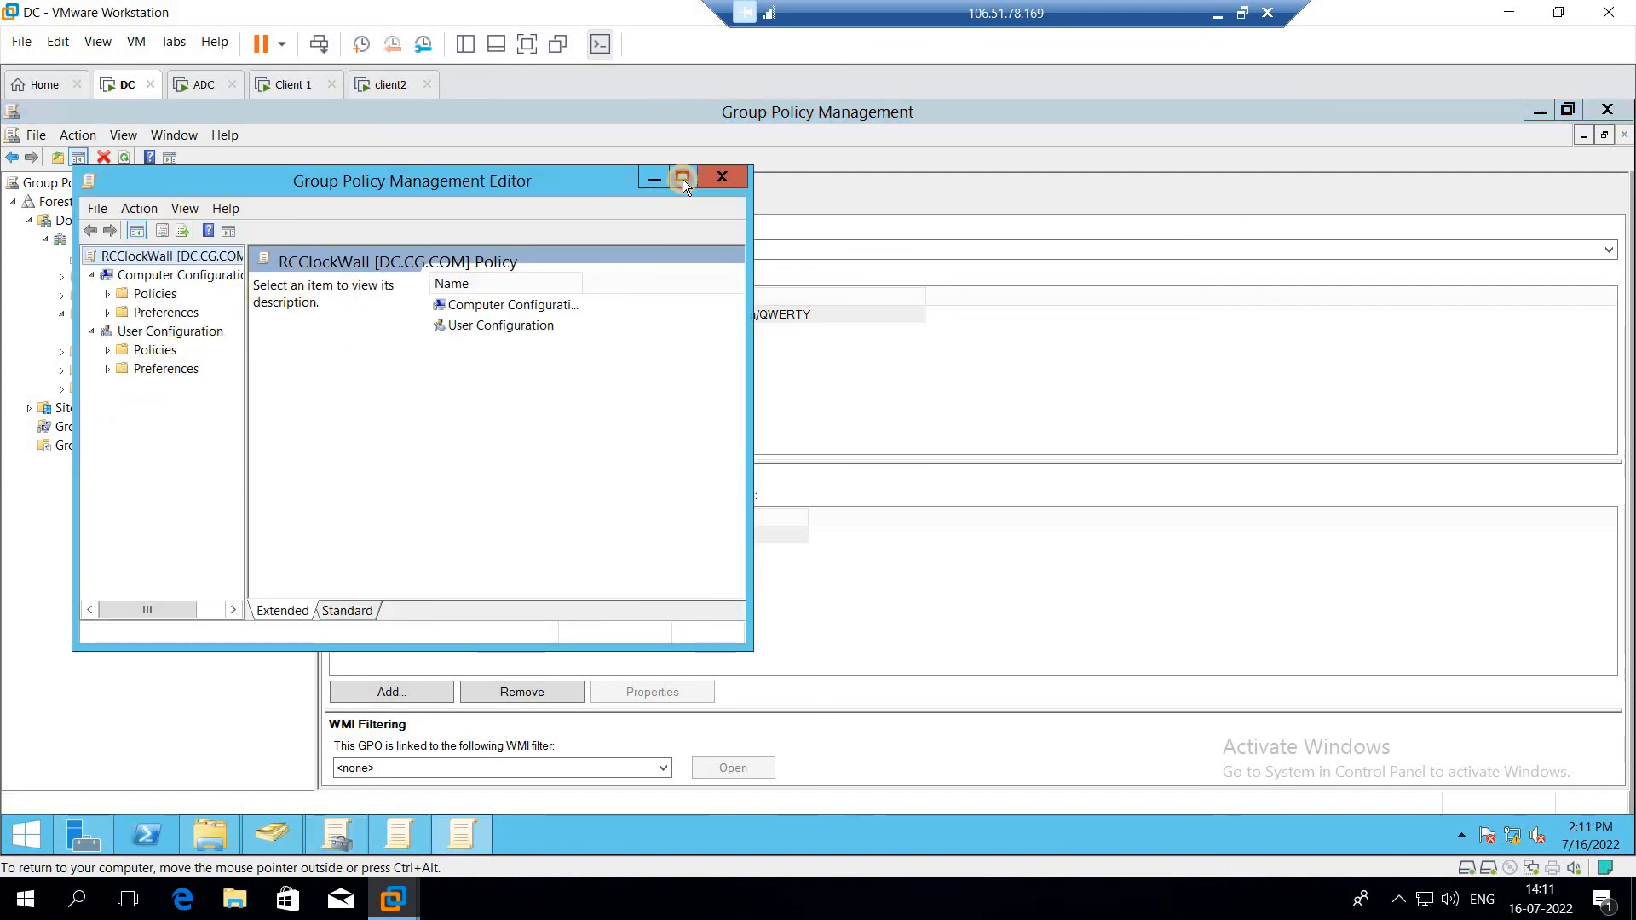
click(682, 179)
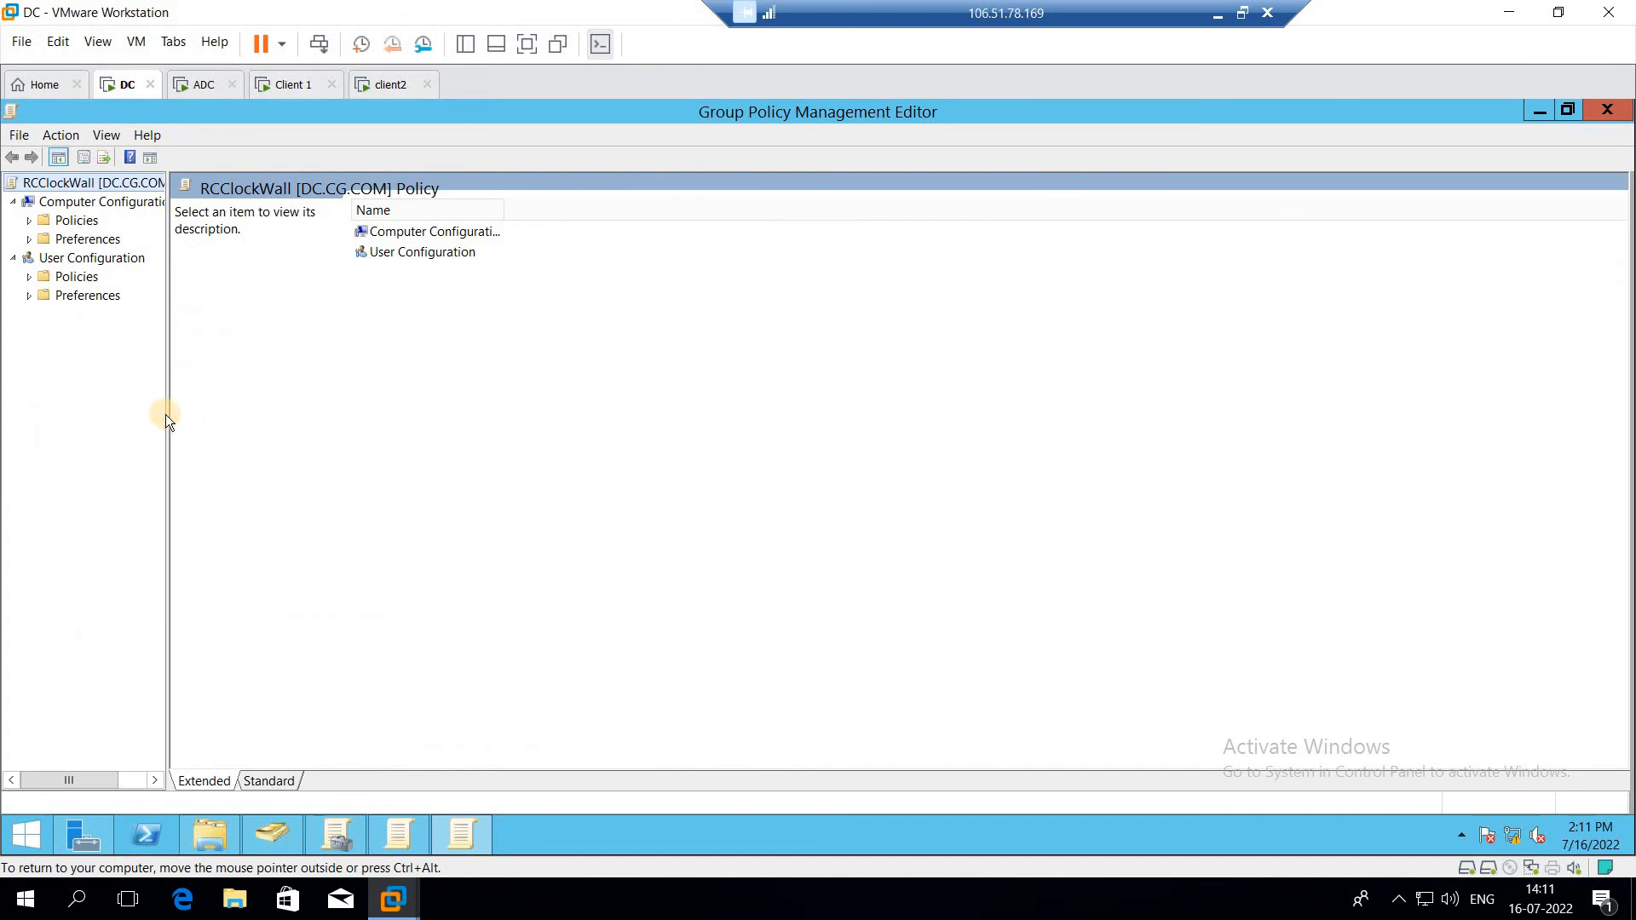
drag(167, 414, 354, 413)
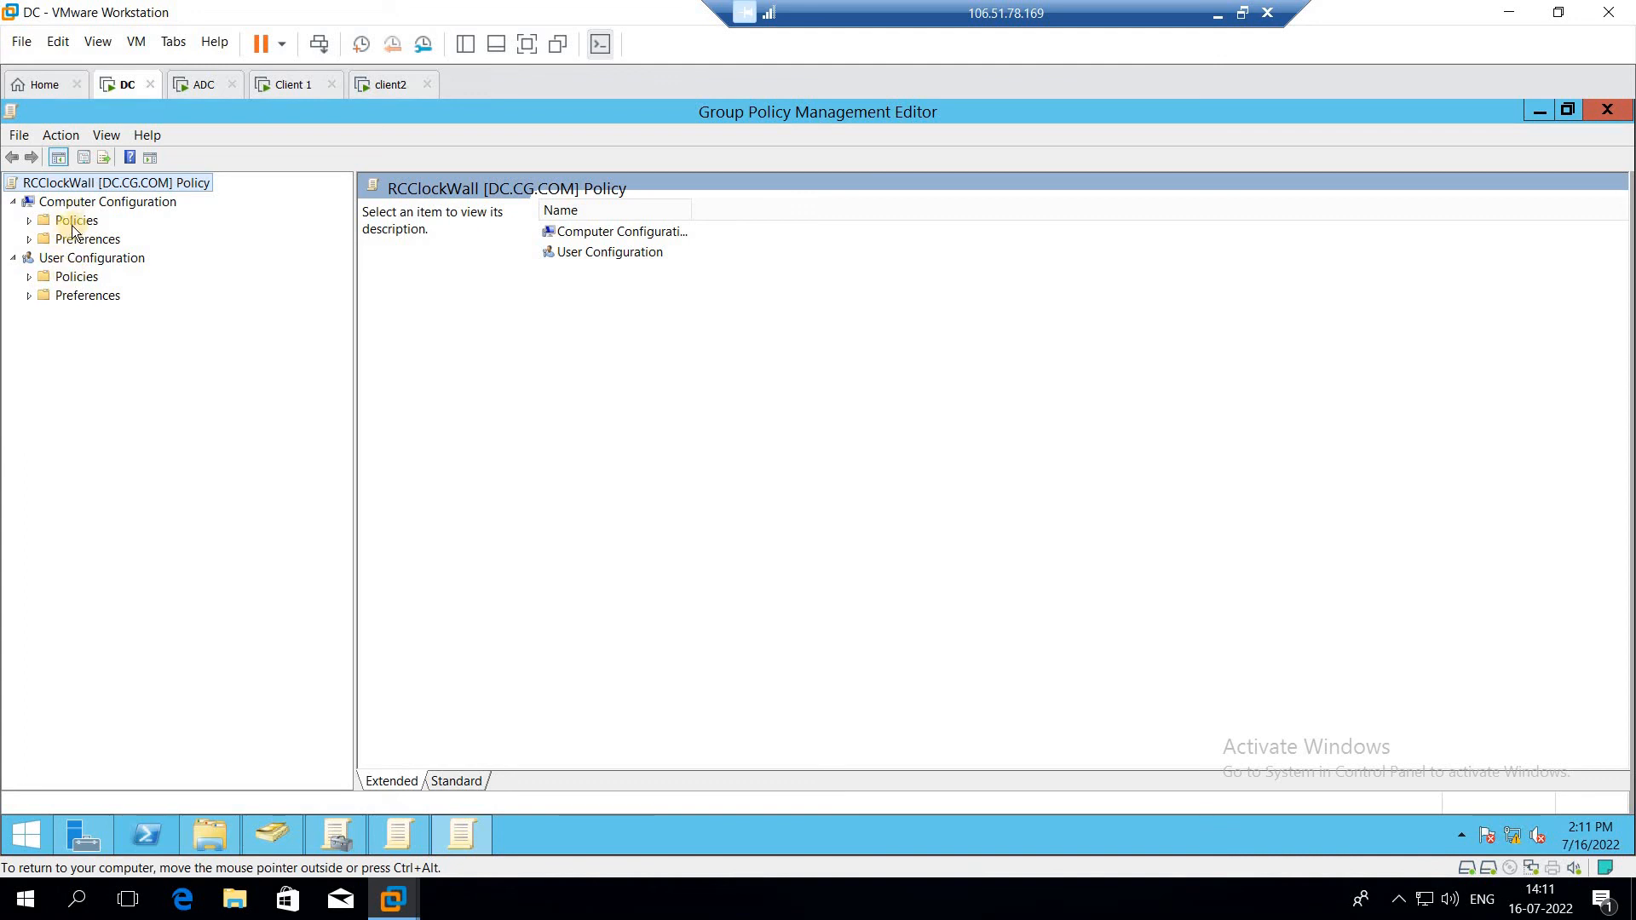
Step: Open the Desktop Wallpaper policy under User Configuration > Policies > Administrative Templates > Desktop > Desktop
double_click(93, 281)
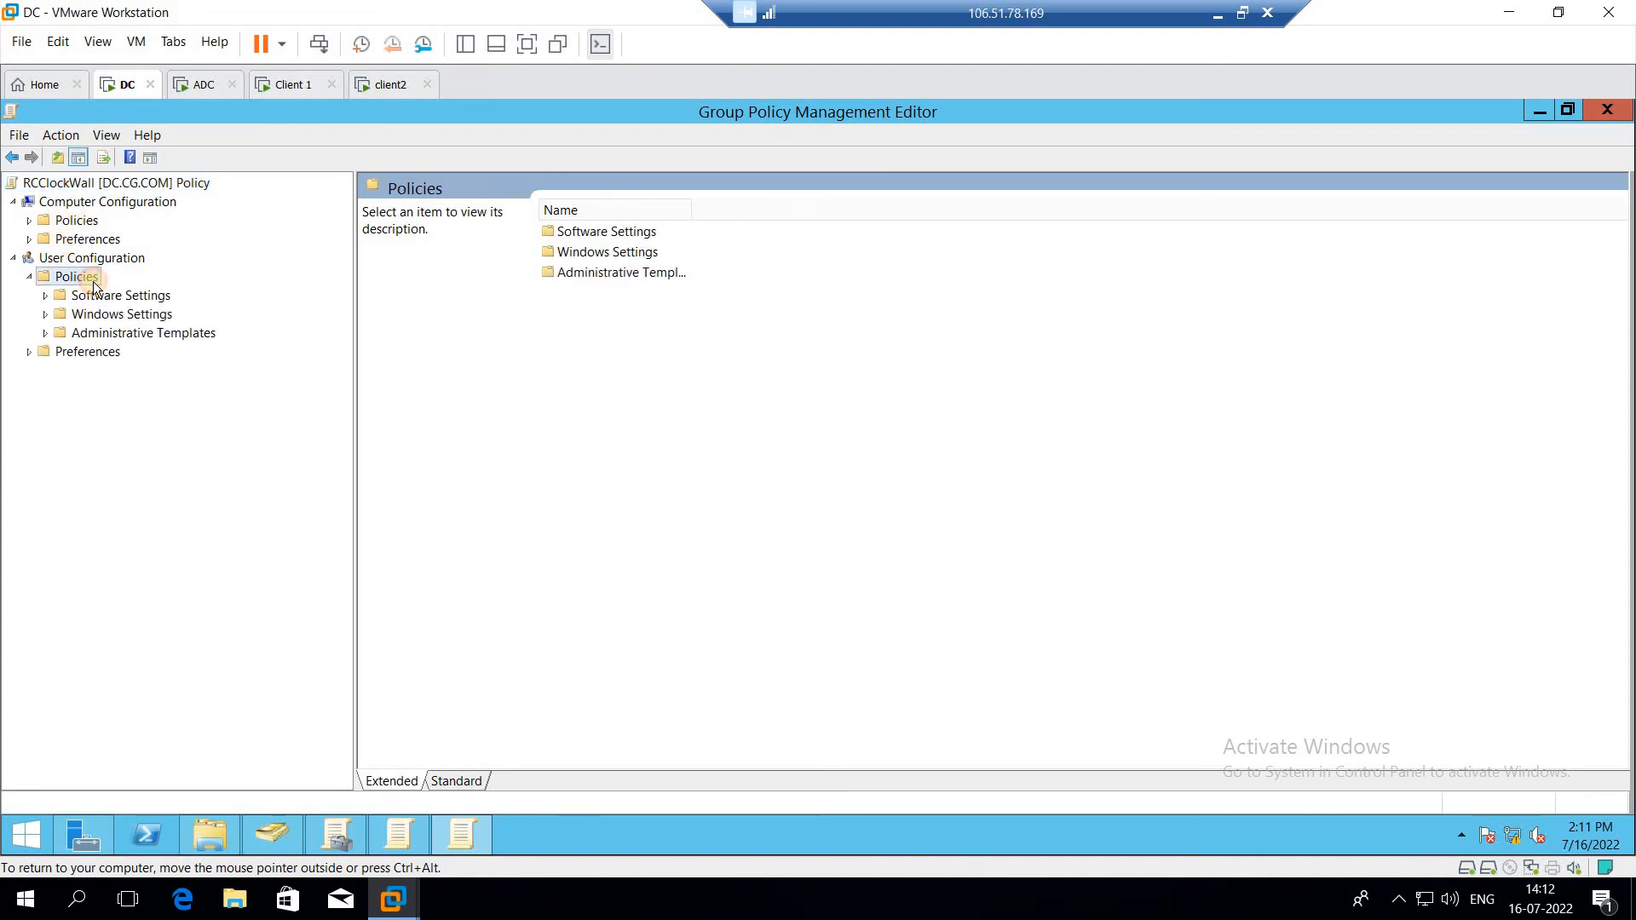
double_click(599, 271)
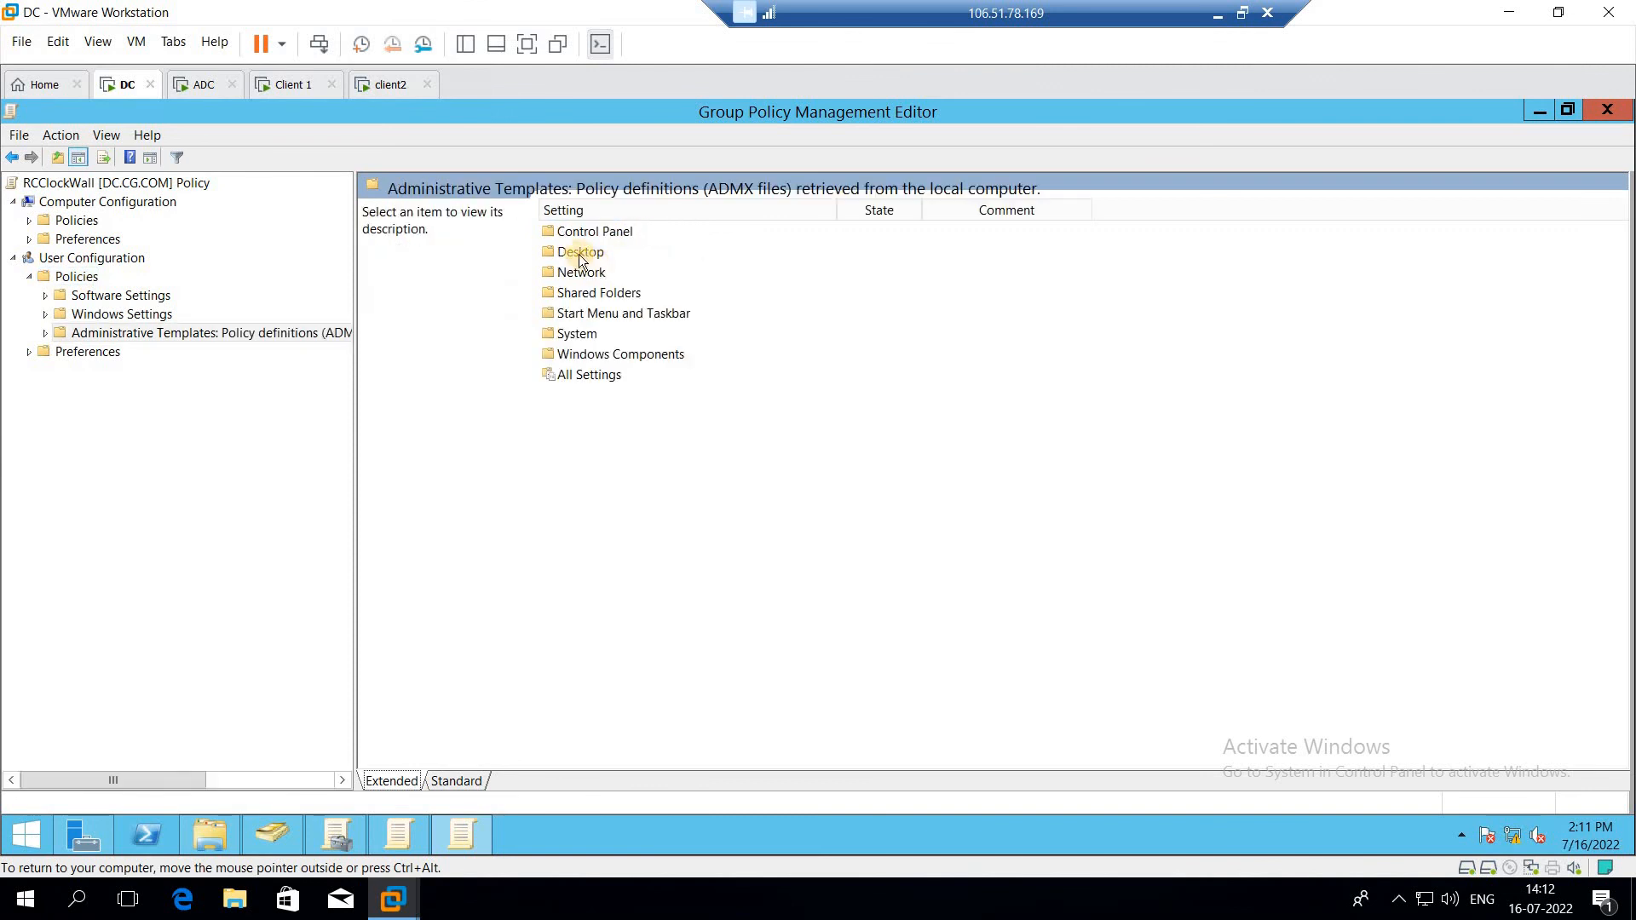
double_click(577, 253)
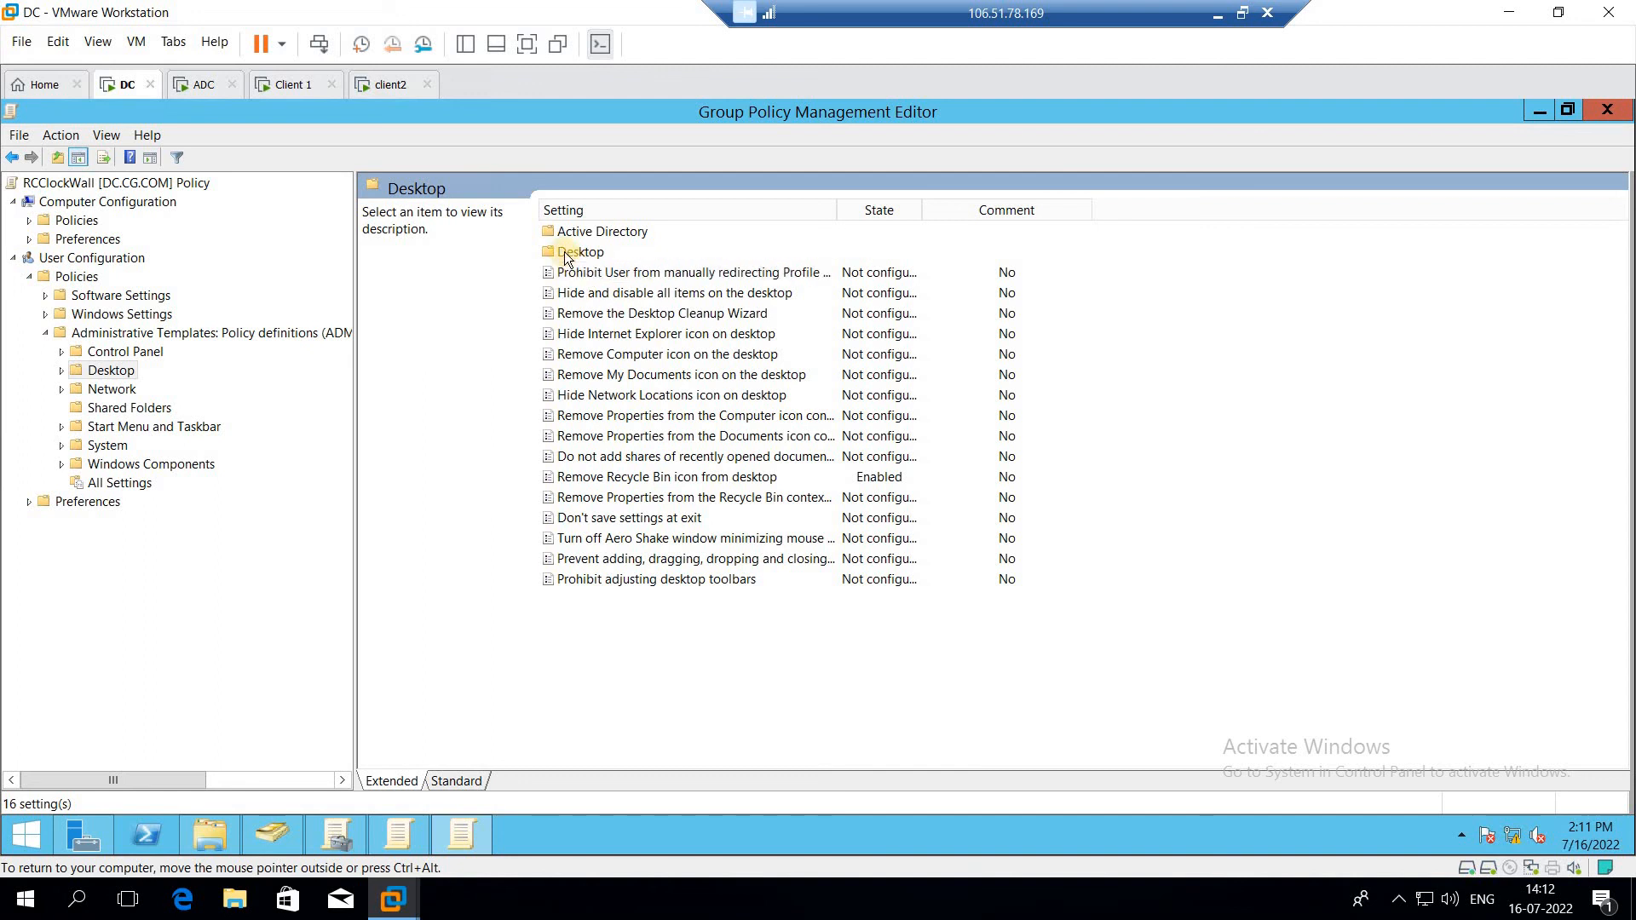
double_click(588, 252)
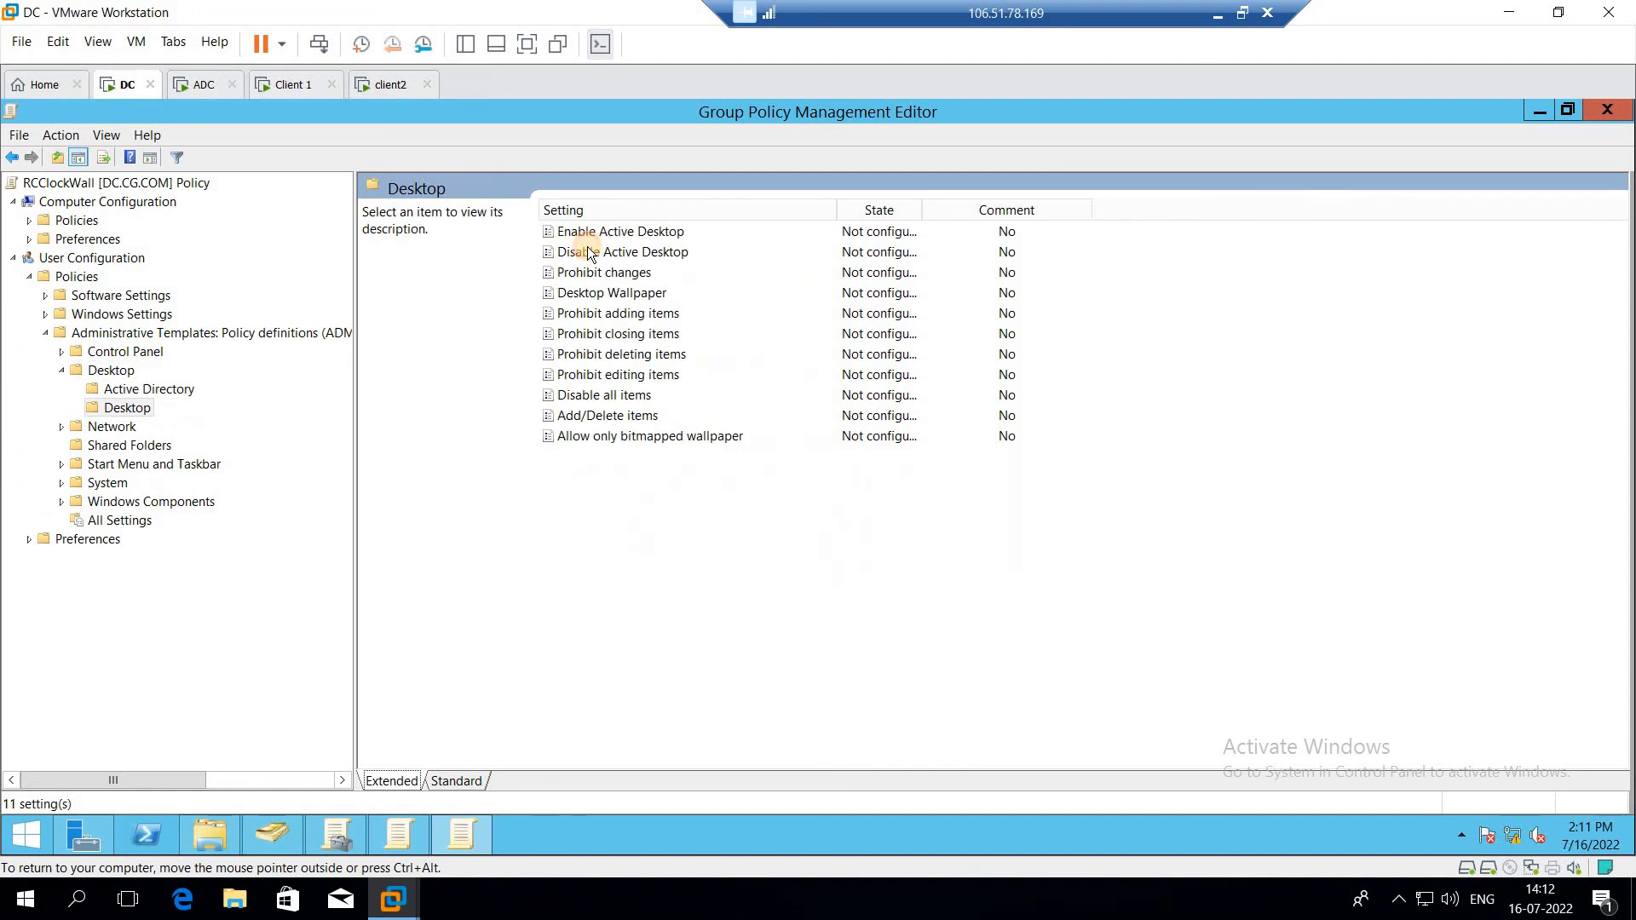
click(611, 294)
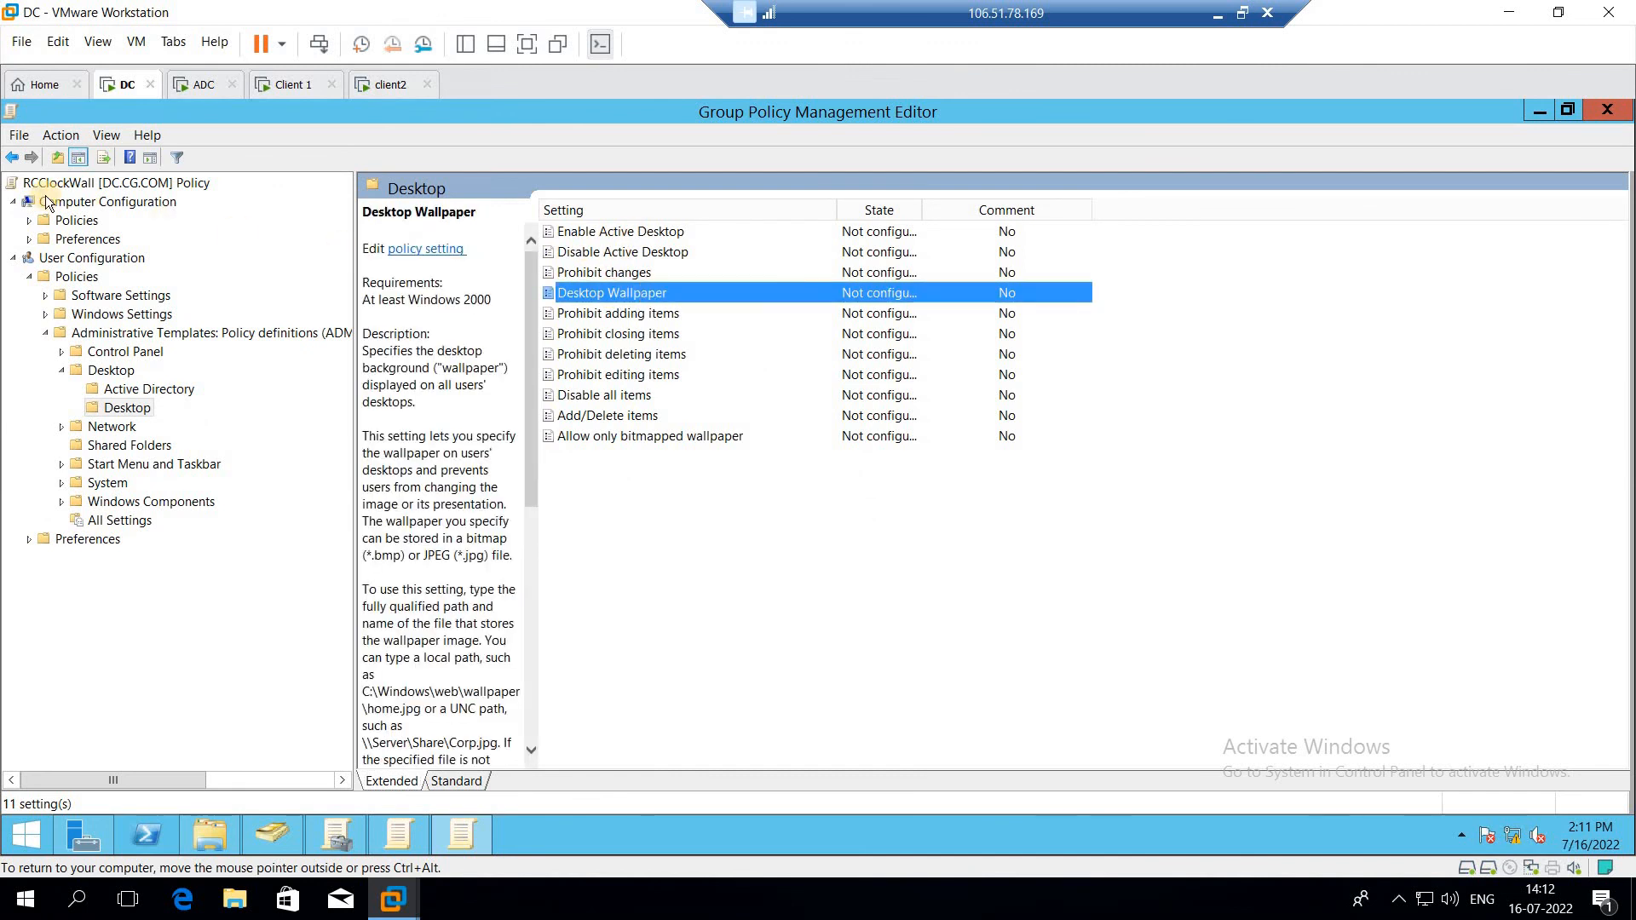
click(12, 157)
click(12, 157)
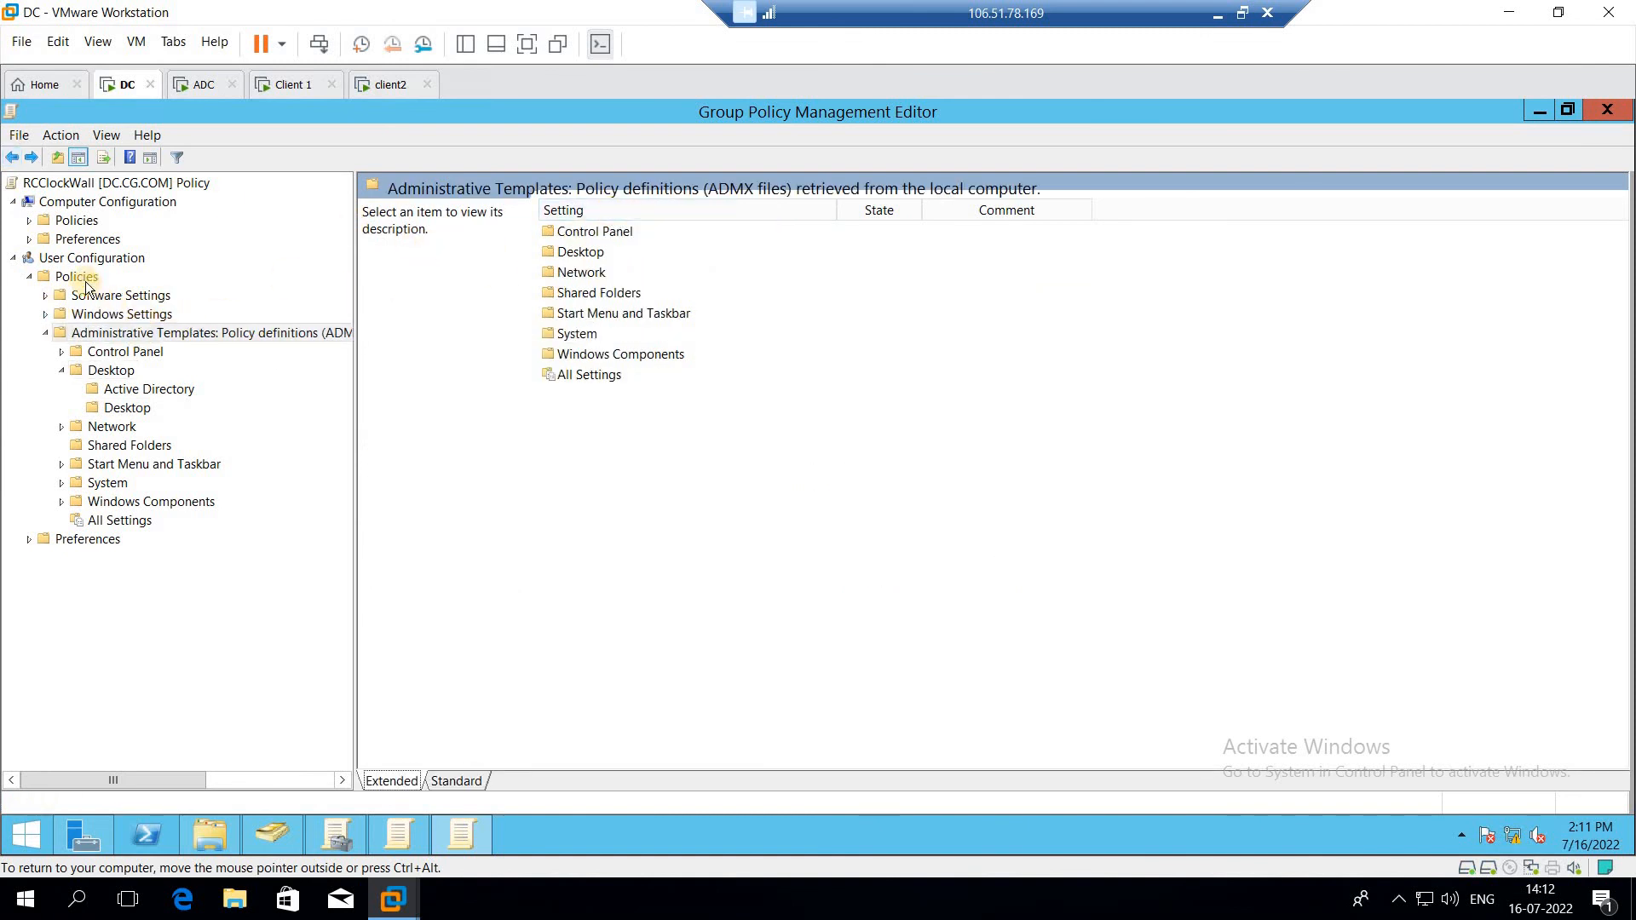
double_click(588, 251)
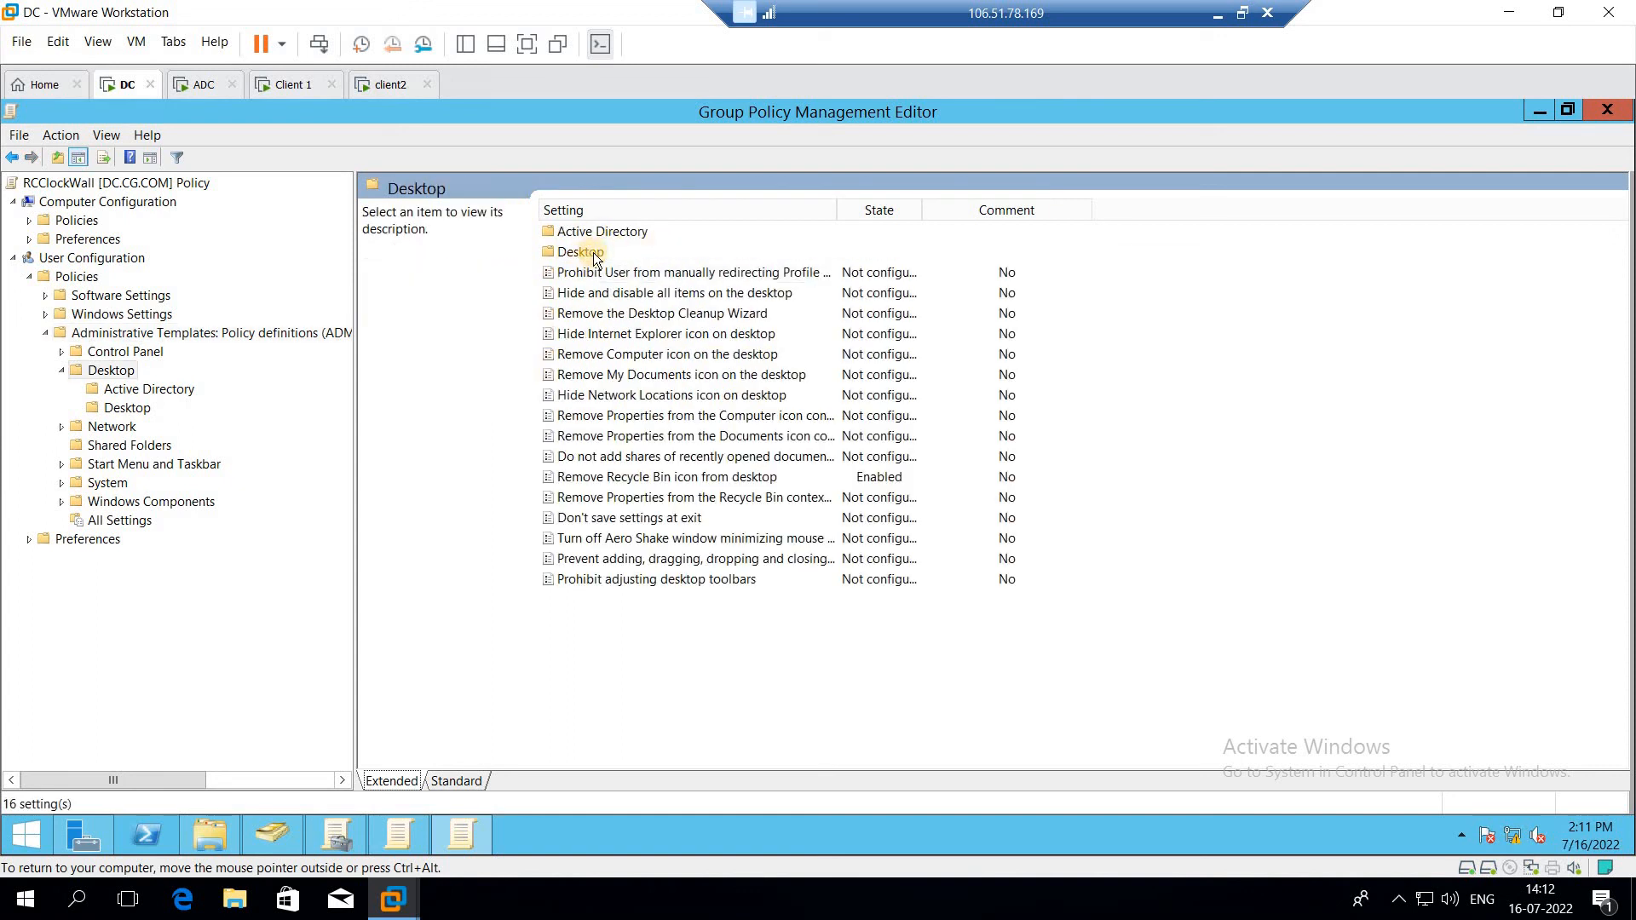
double_click(593, 252)
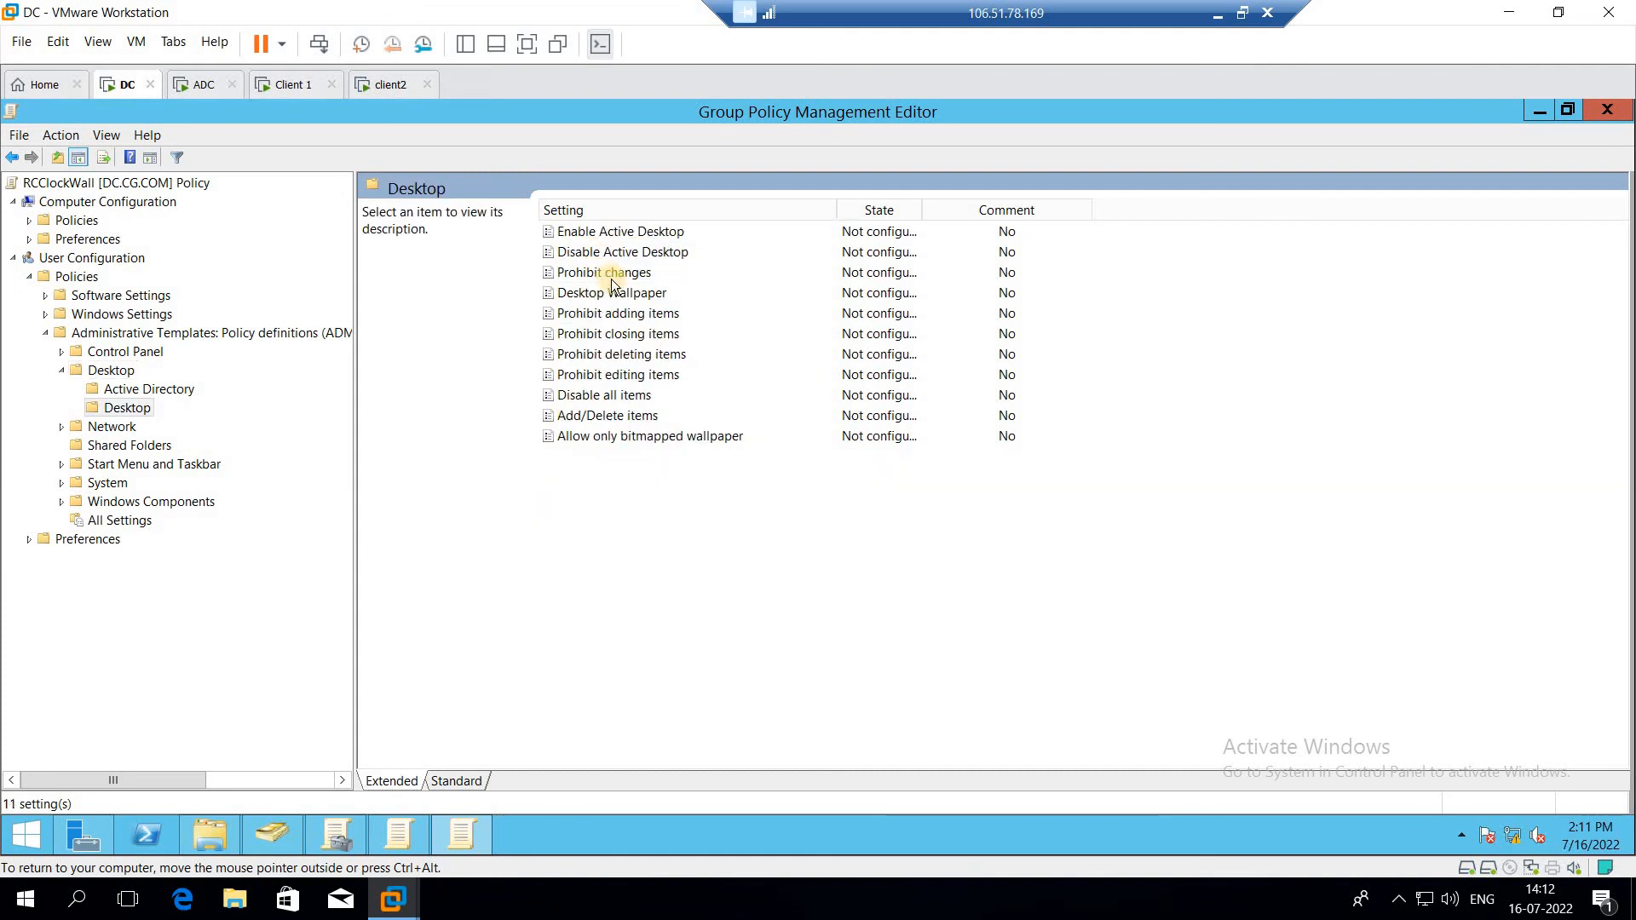
double_click(617, 294)
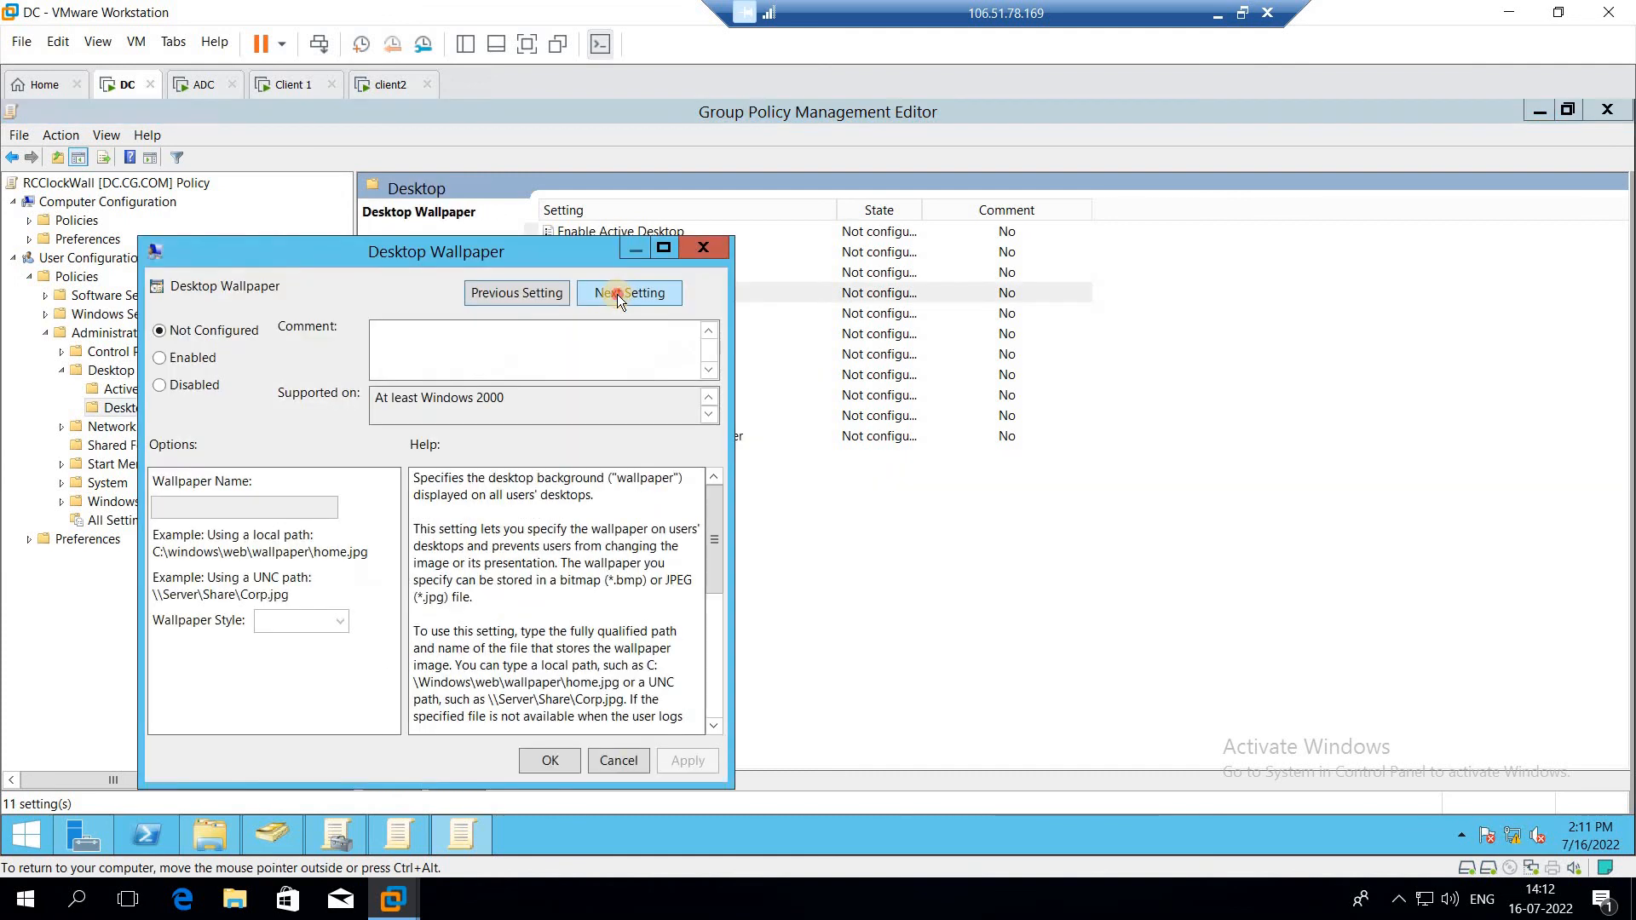
click(617, 294)
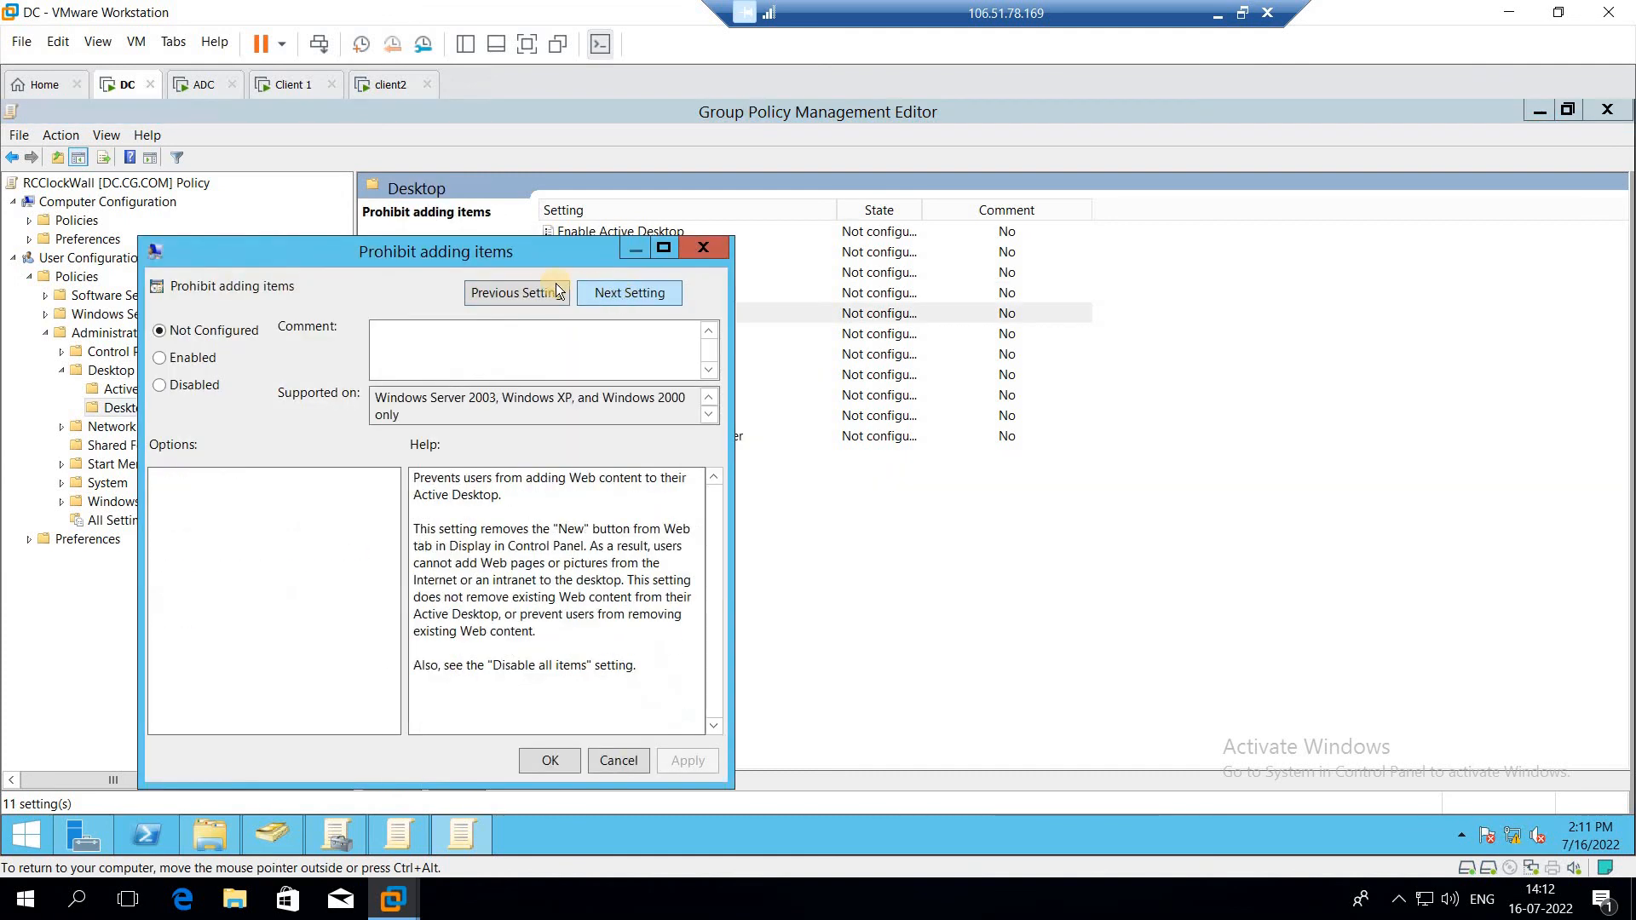
click(497, 297)
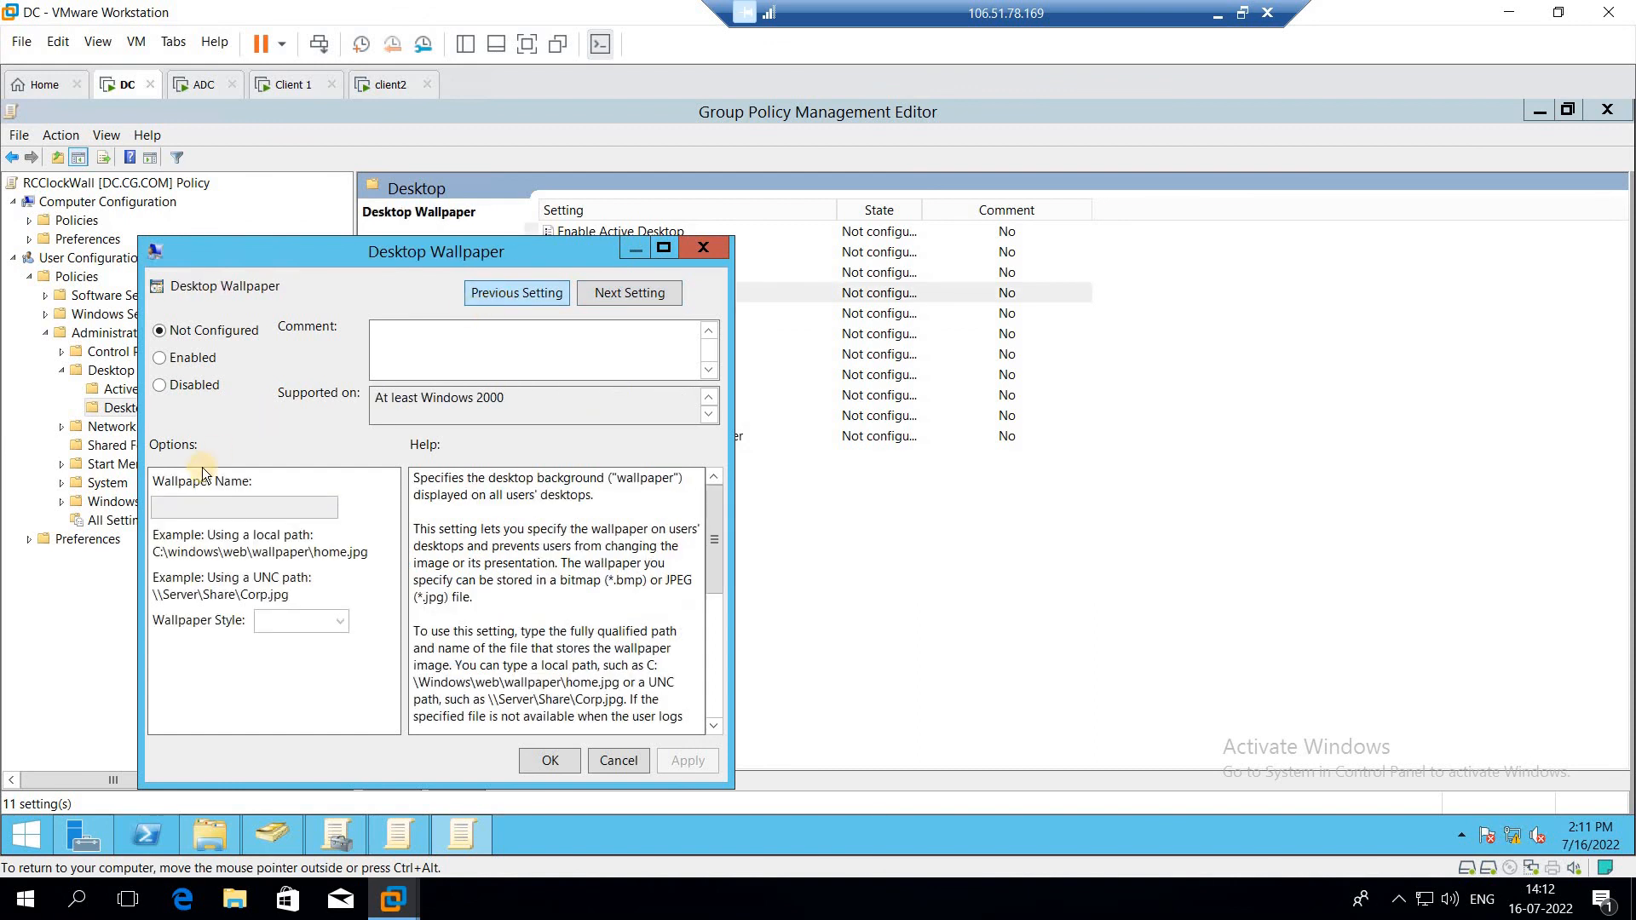
Step: Enable Desktop Wallpaper and set the wallpaper name to \\192.168.100.1\wallpaper\pic.bmp
click(180, 363)
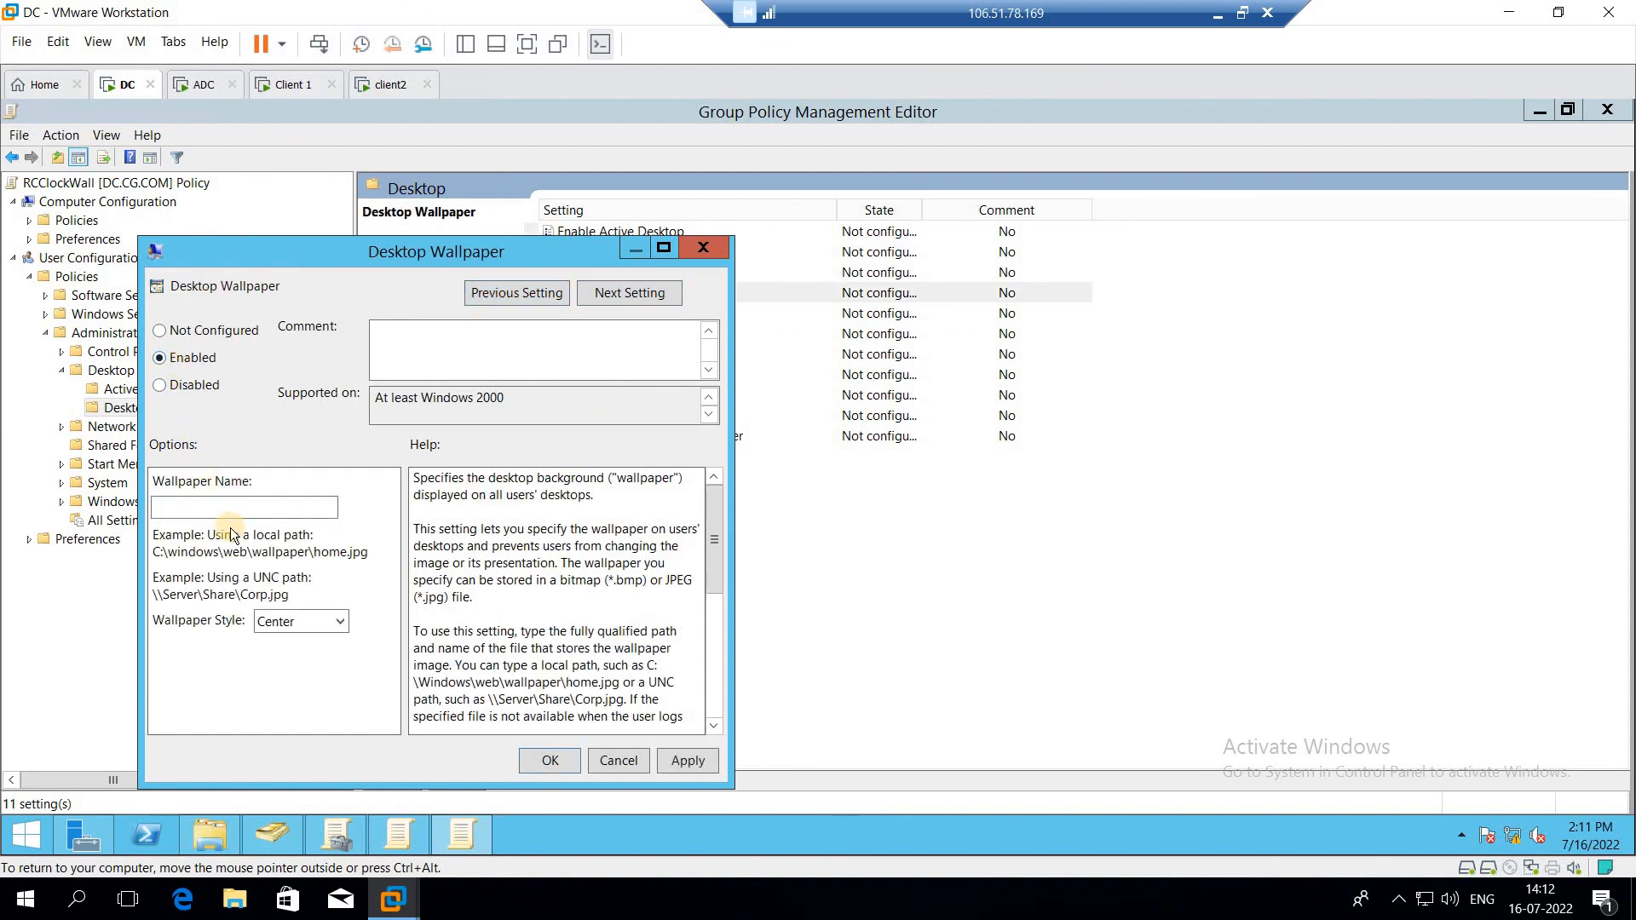
click(275, 509)
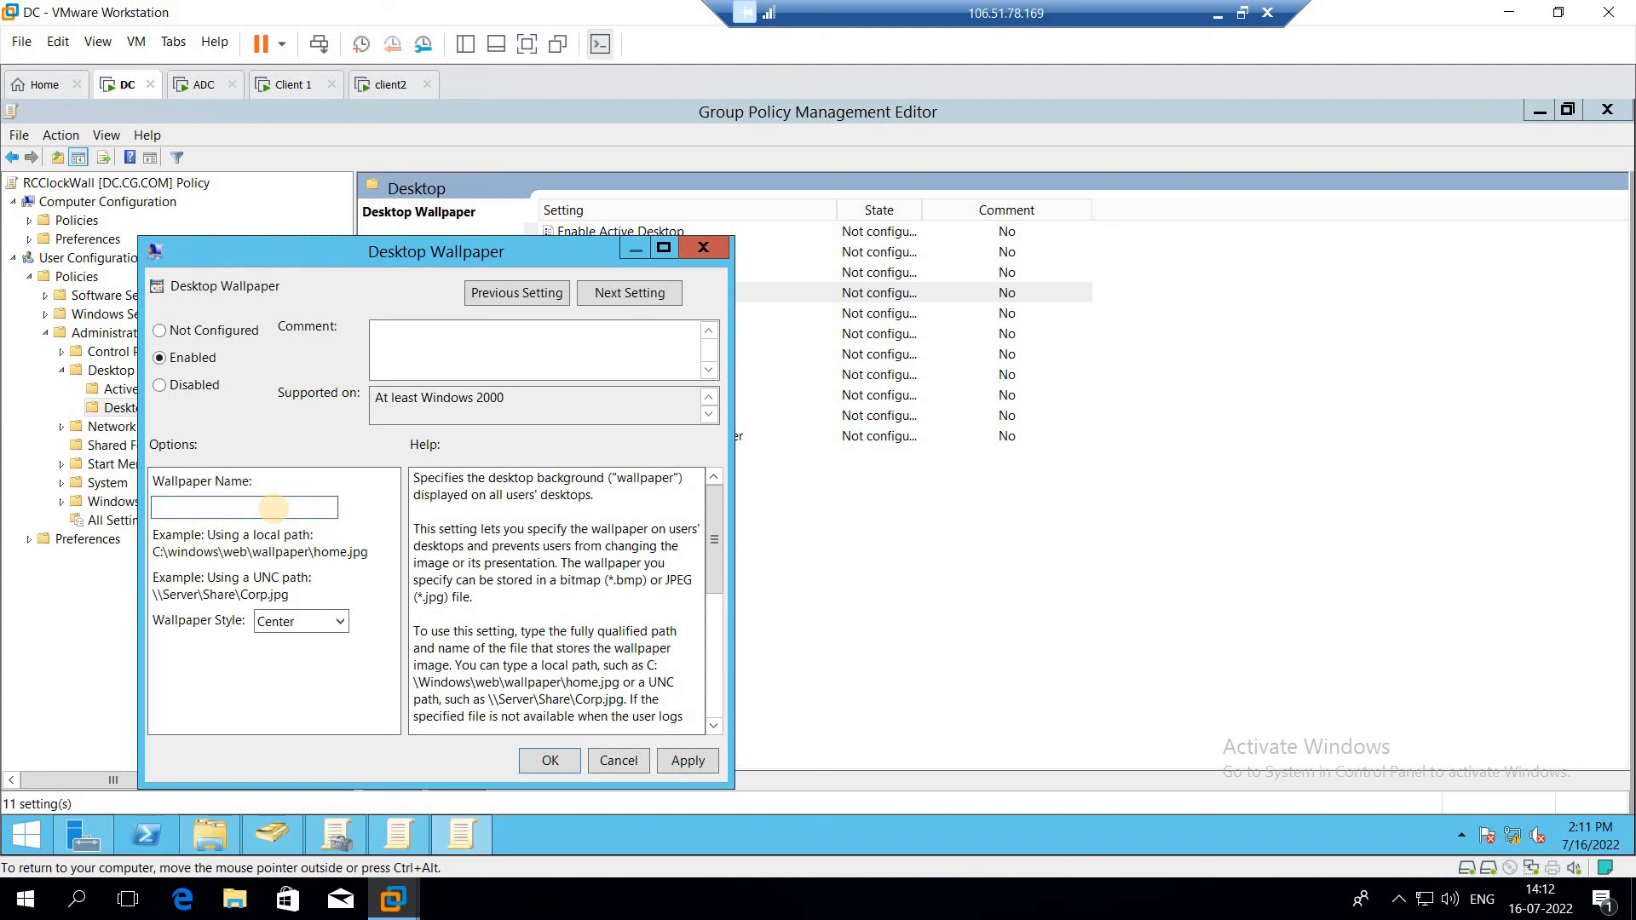
text(\\192)
key(BackSpace)
key(BackSpace)
text(92.168.100.1\wallpaper)
key(BackSpace)
key(BackSpace)
text(r\pic.bmp)
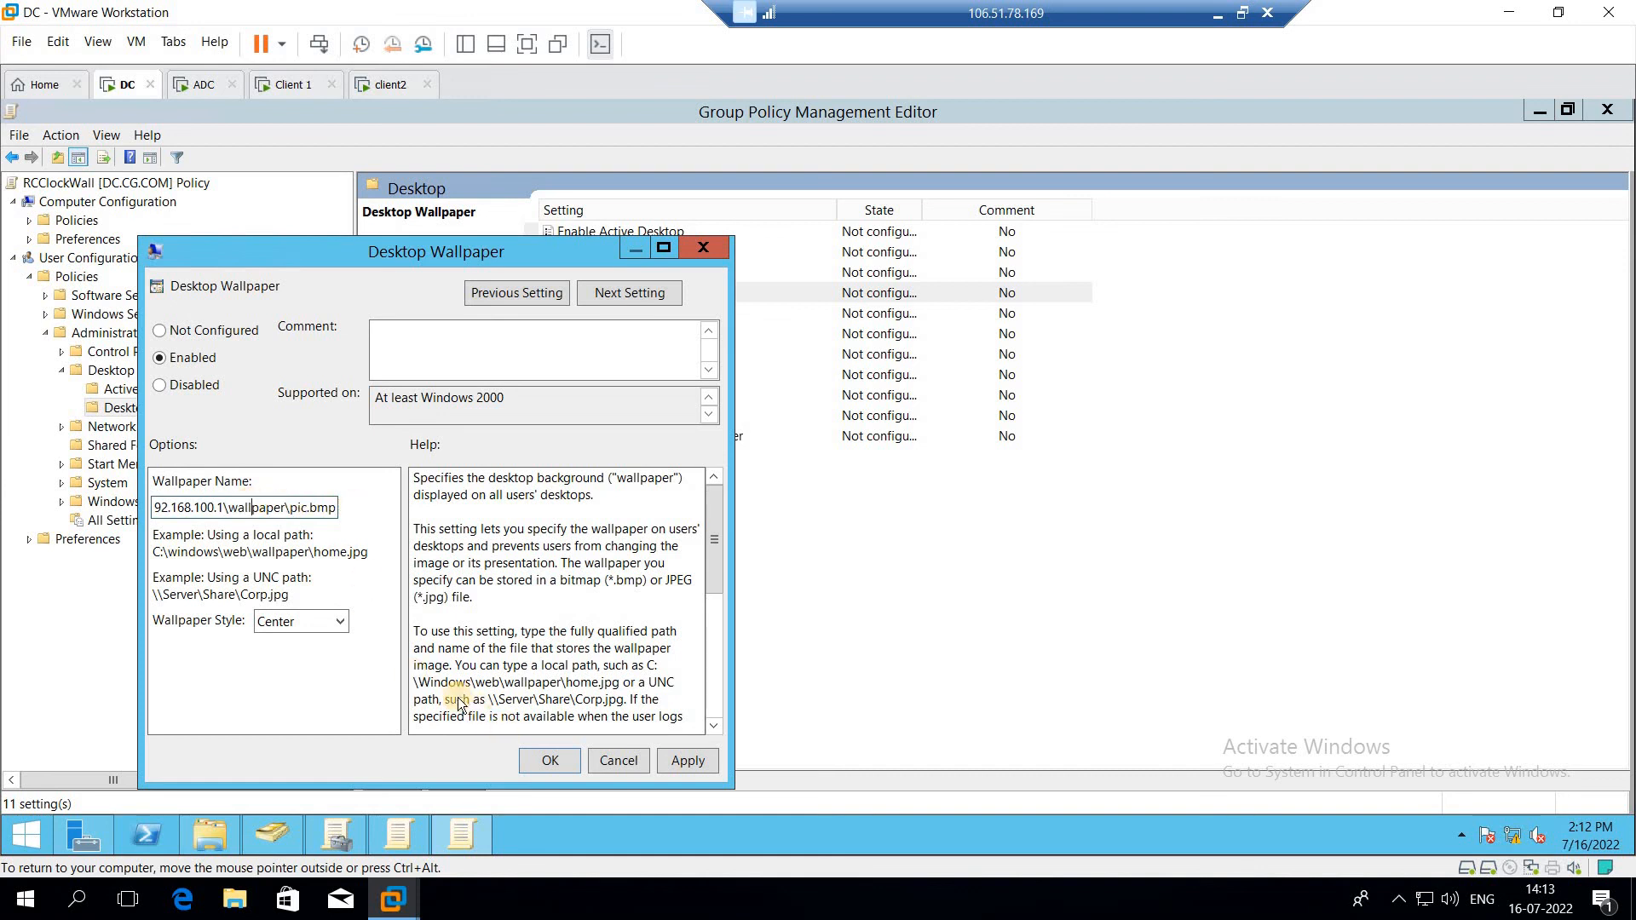
Step: Set the wallpaper style to Fit and confirm the policy
click(313, 627)
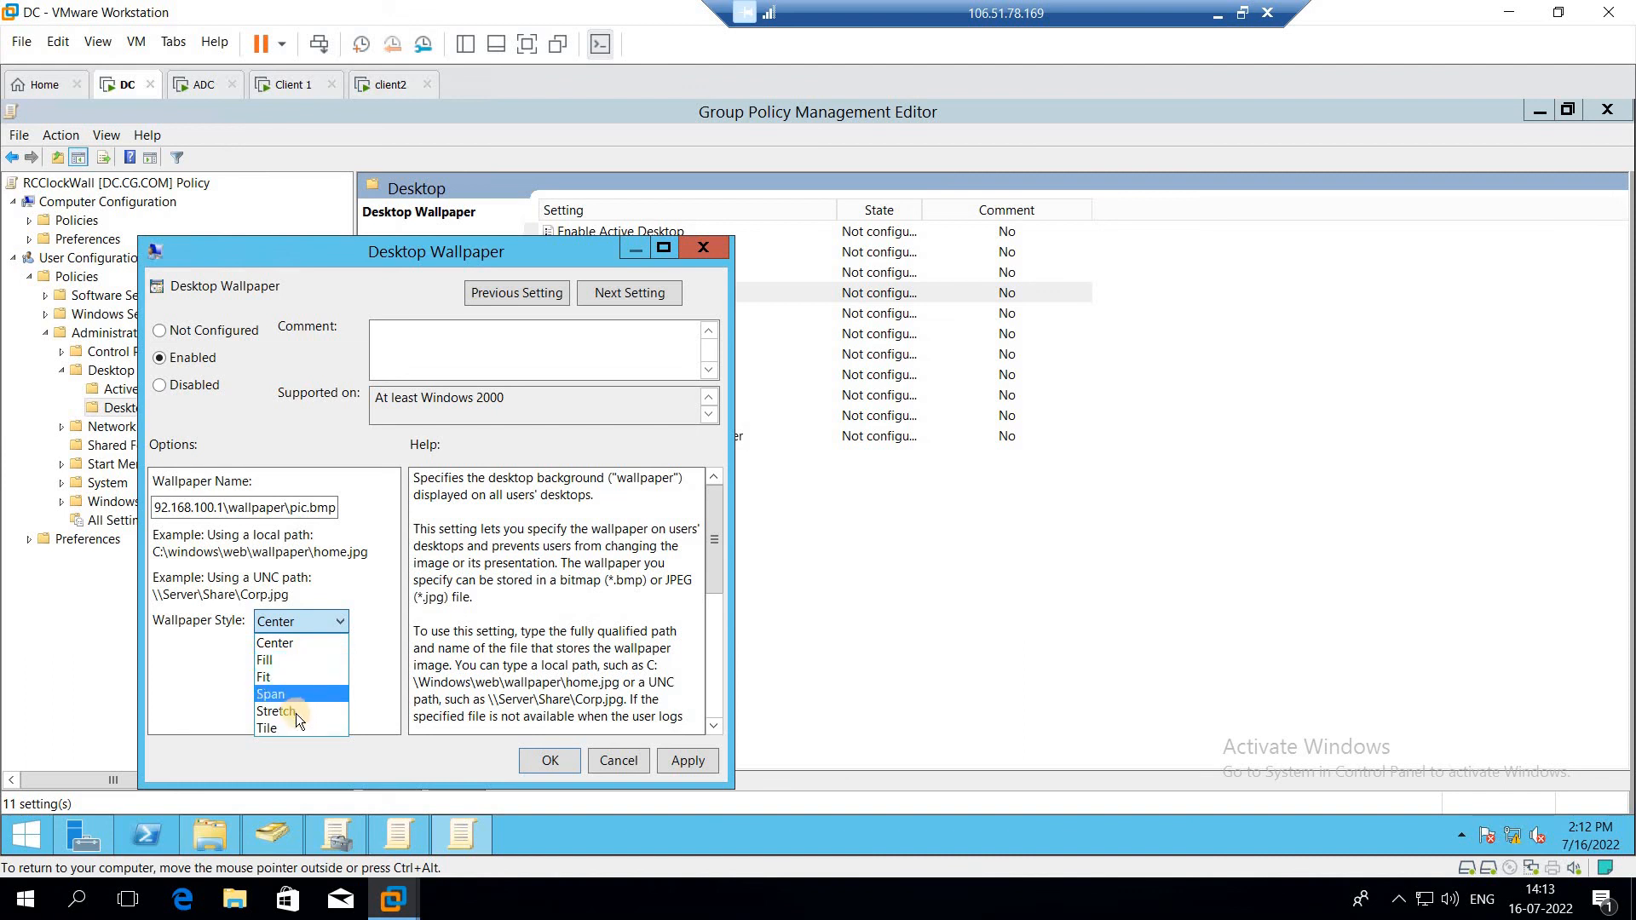
click(271, 678)
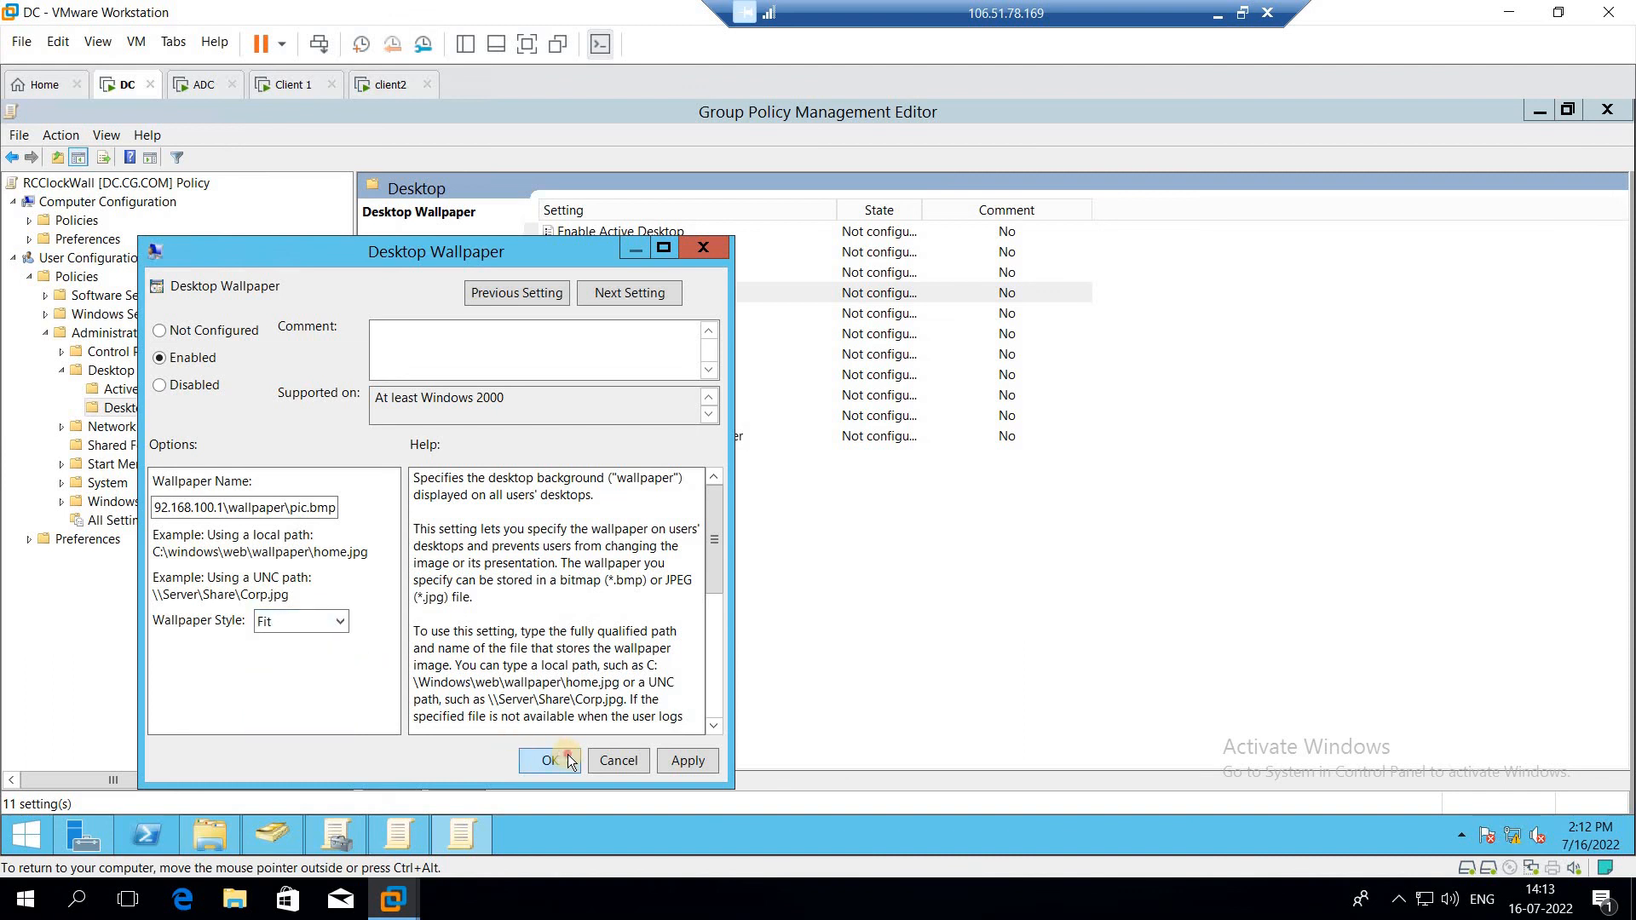
click(568, 757)
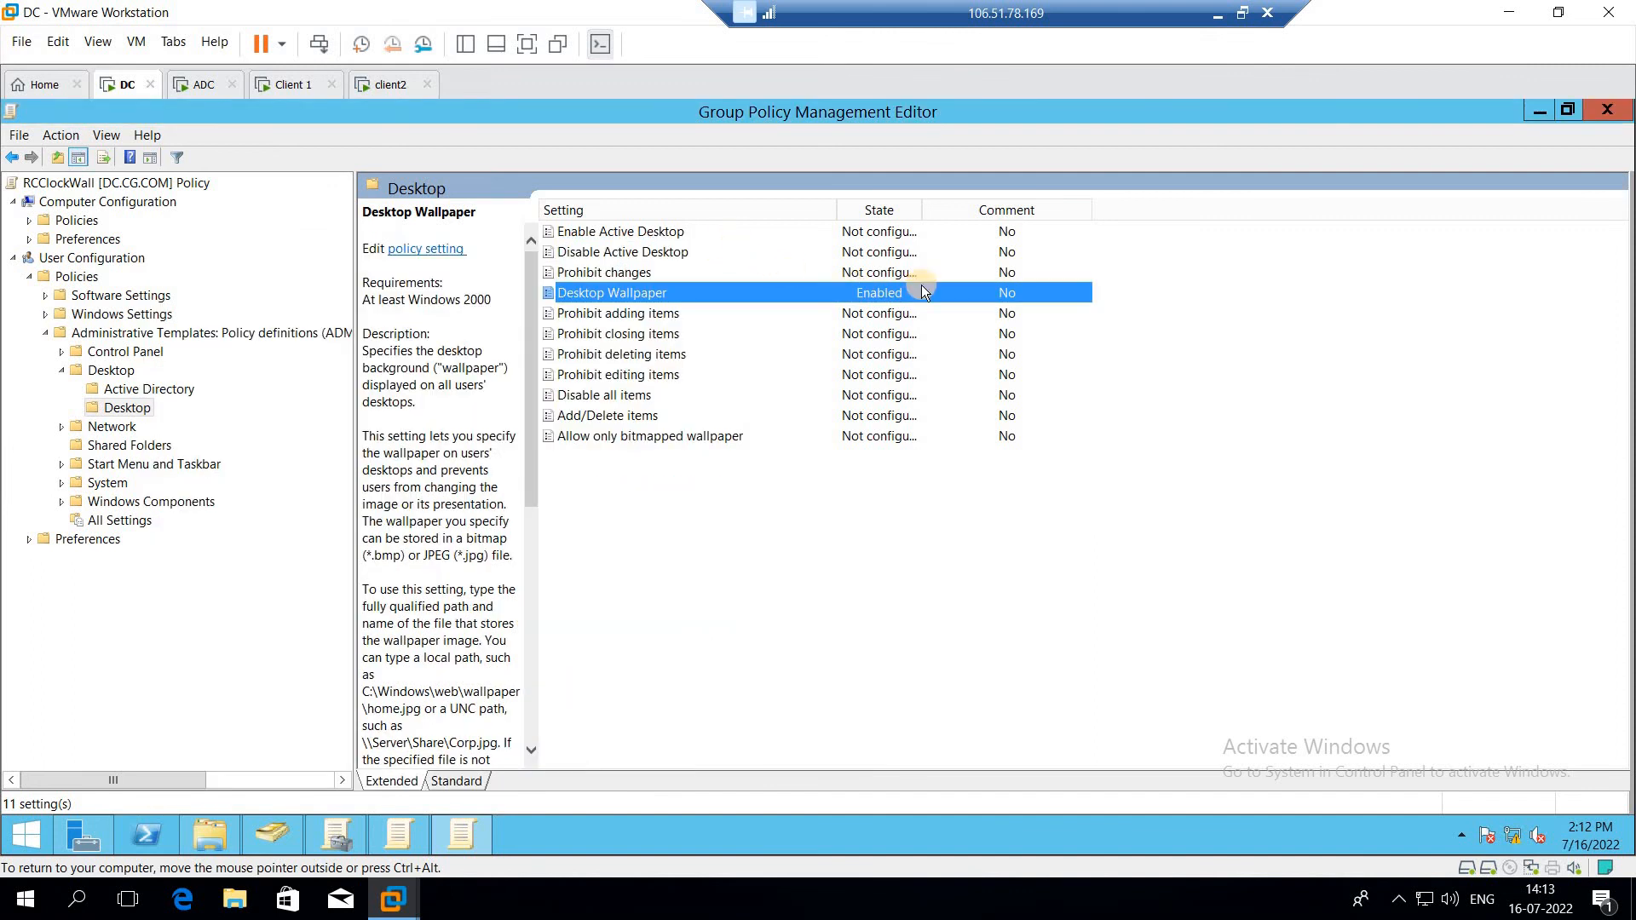
Step: Try to run gpudated /force from the Run dialog and dismiss the error
right_click(17, 839)
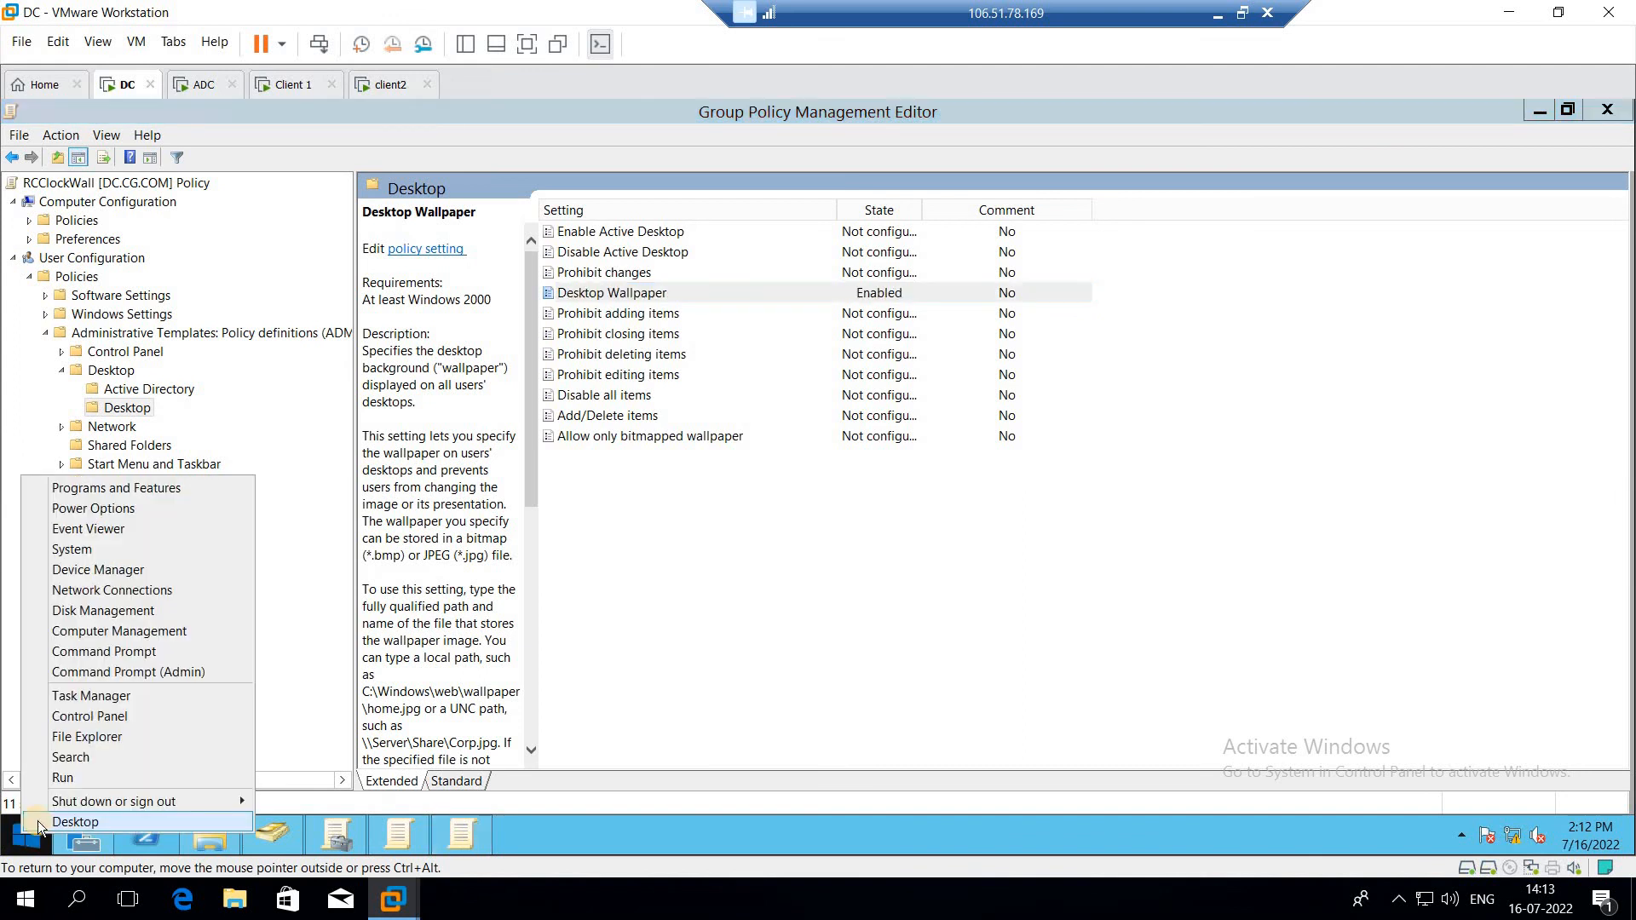
click(106, 780)
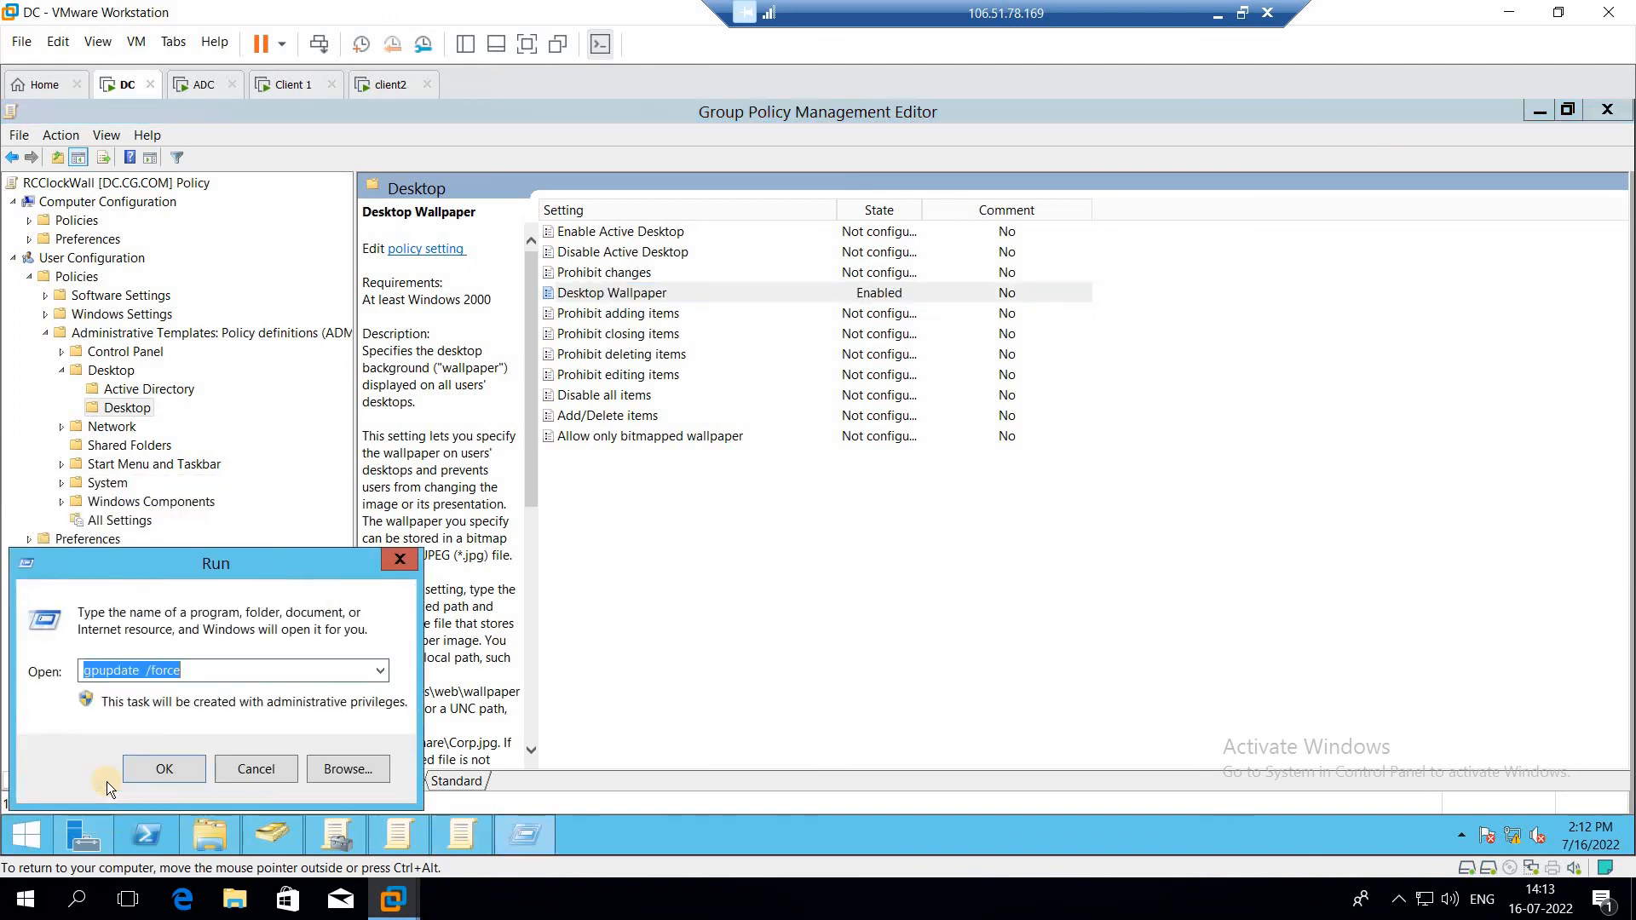
text(gp)
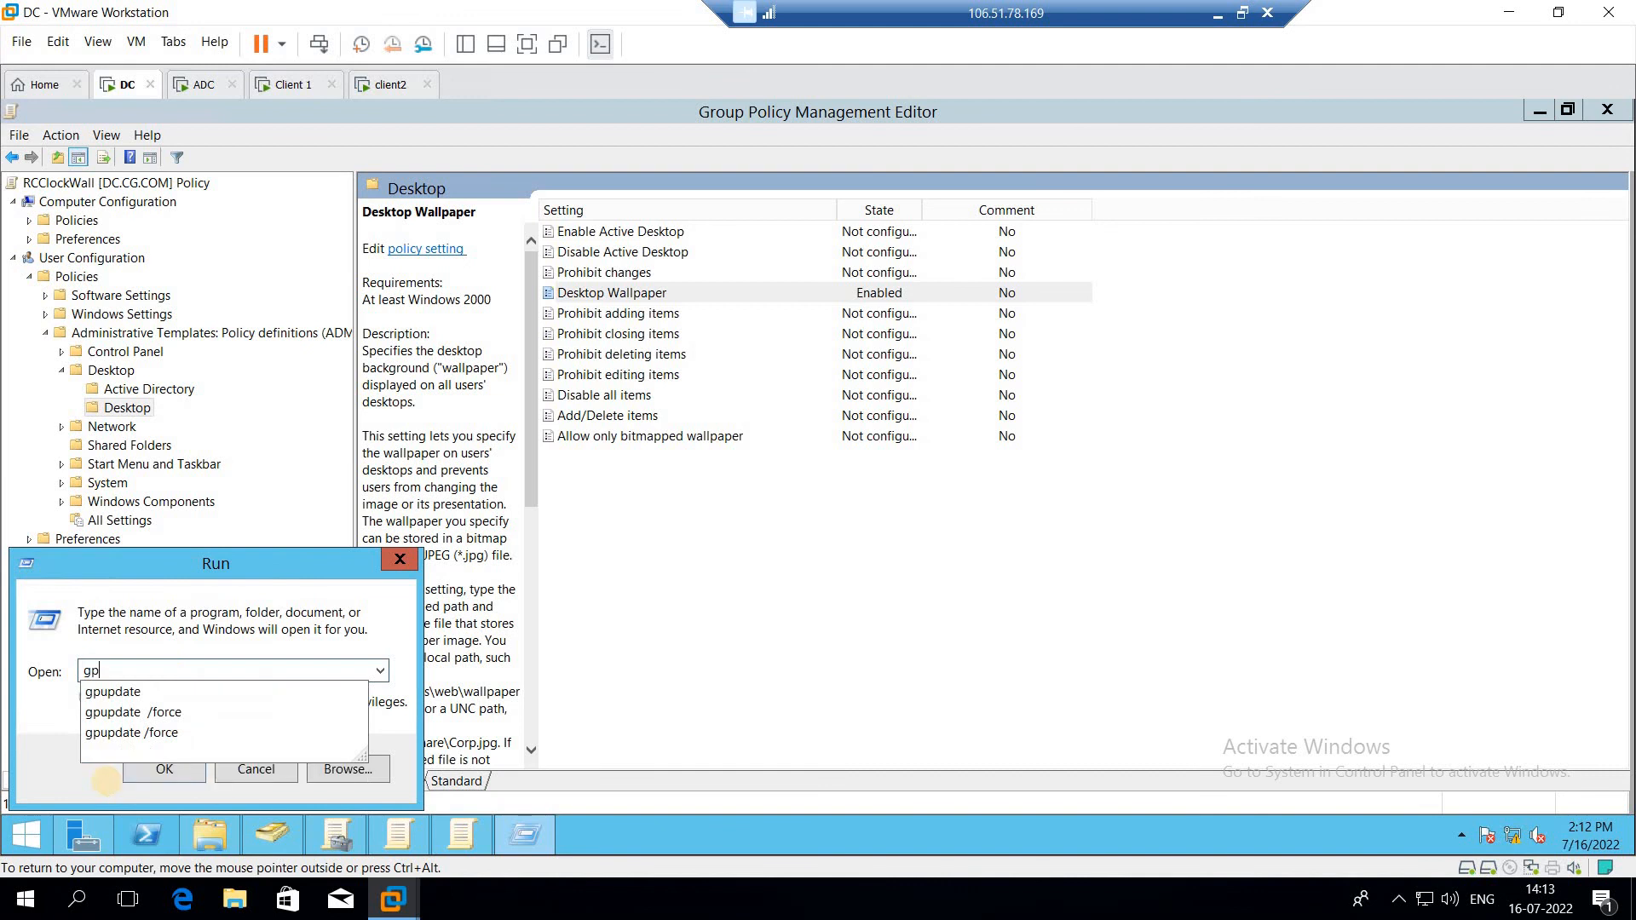
text(udated )
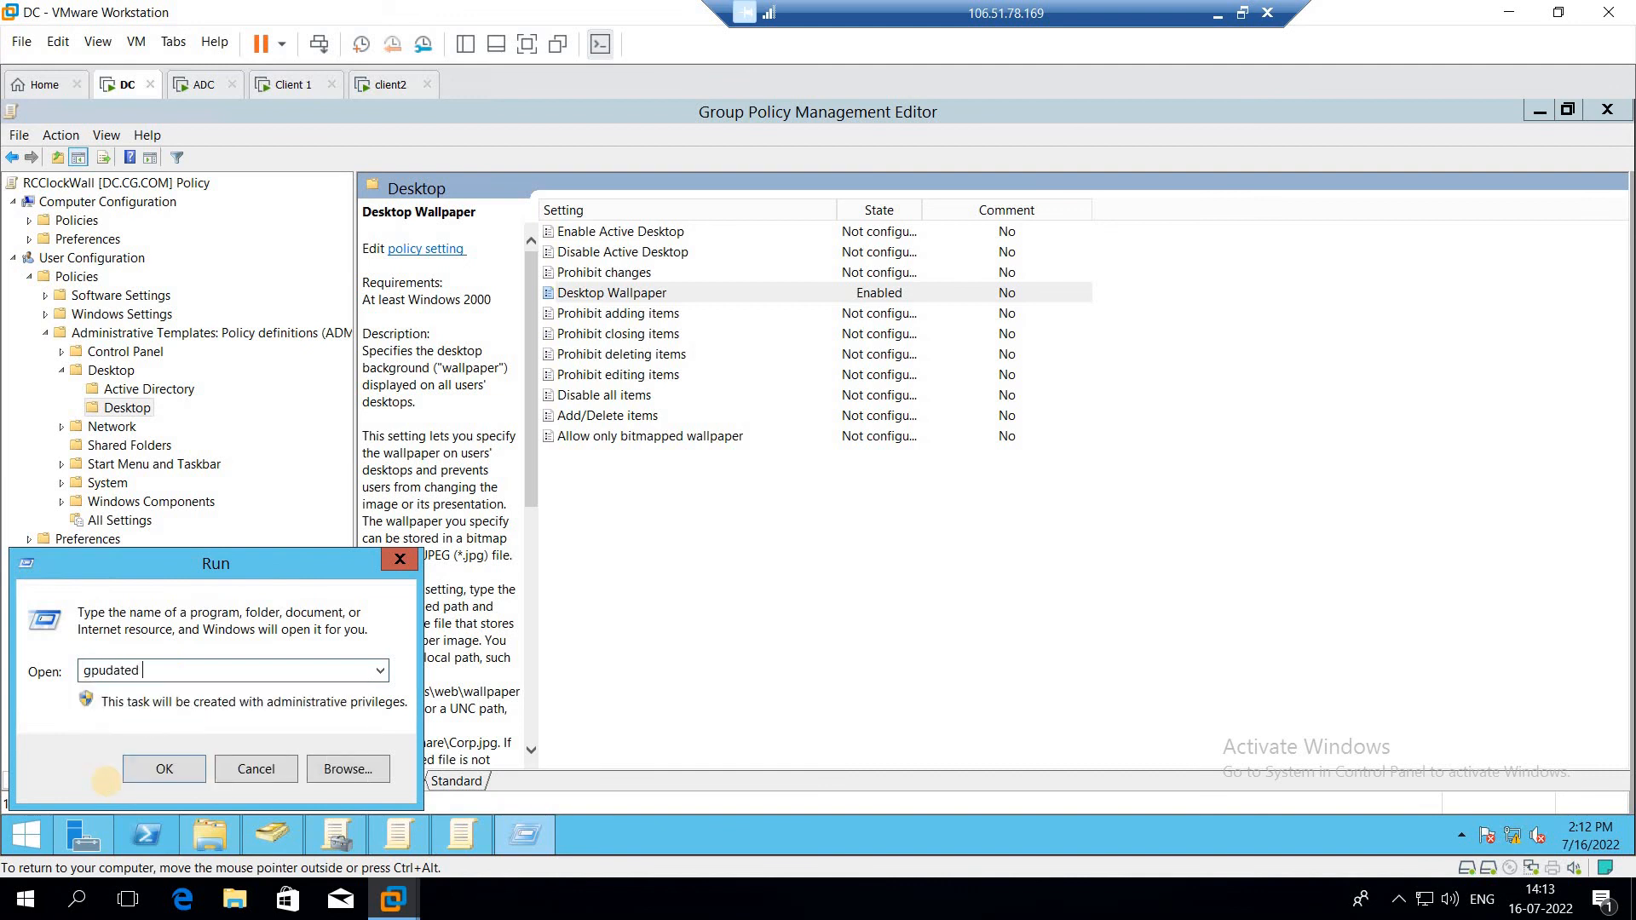
text(/force)
key(Return)
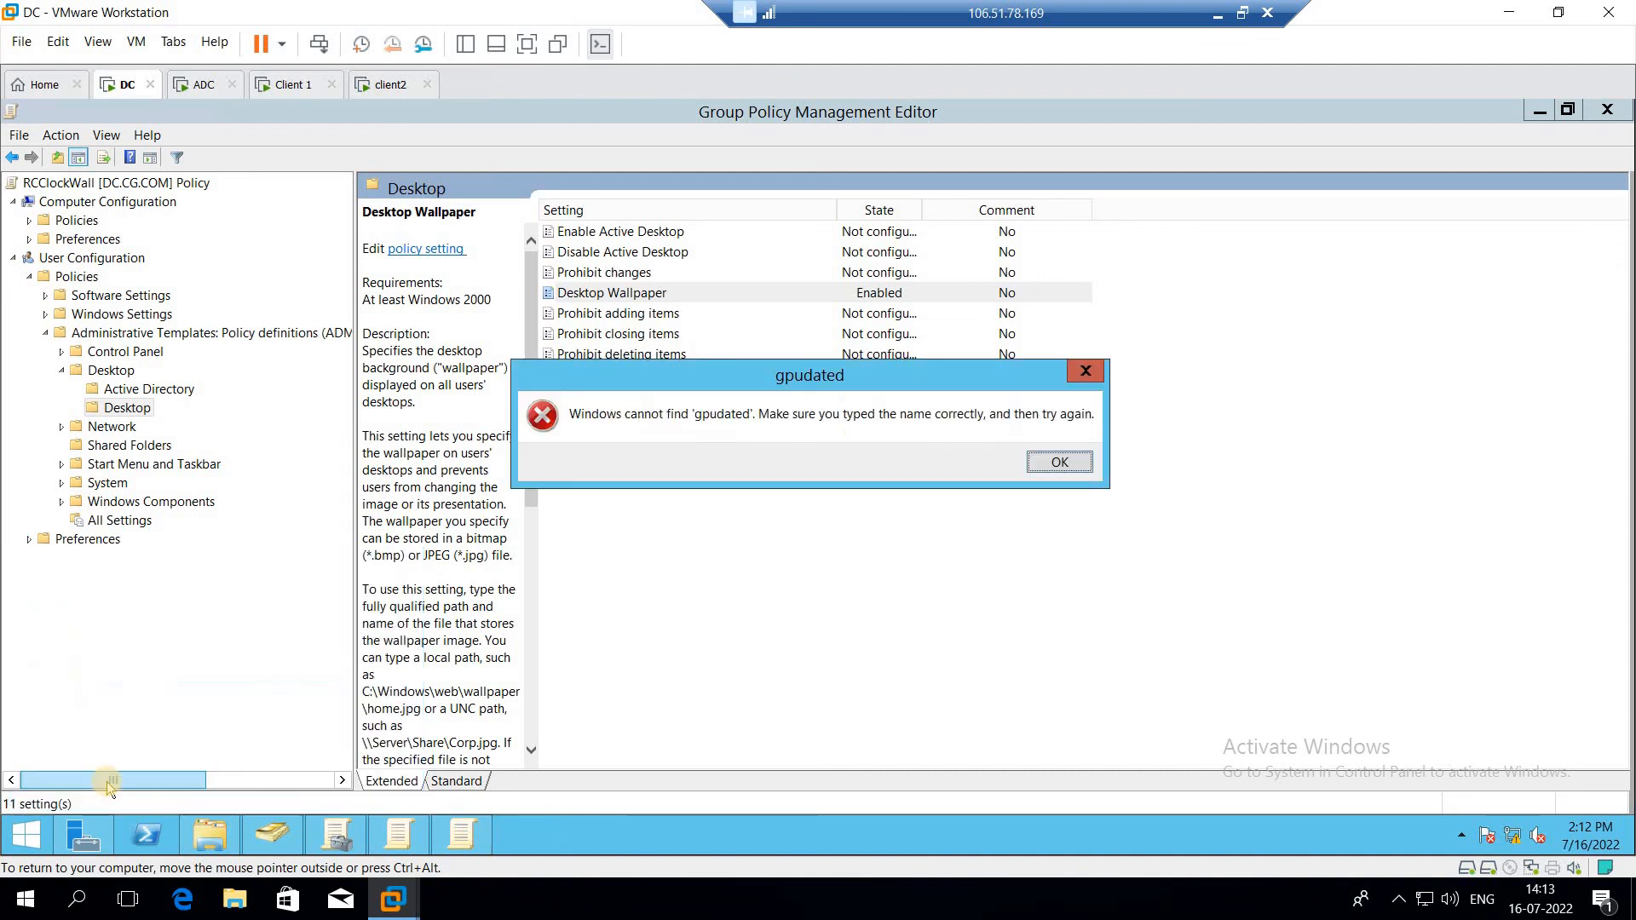
click(1061, 462)
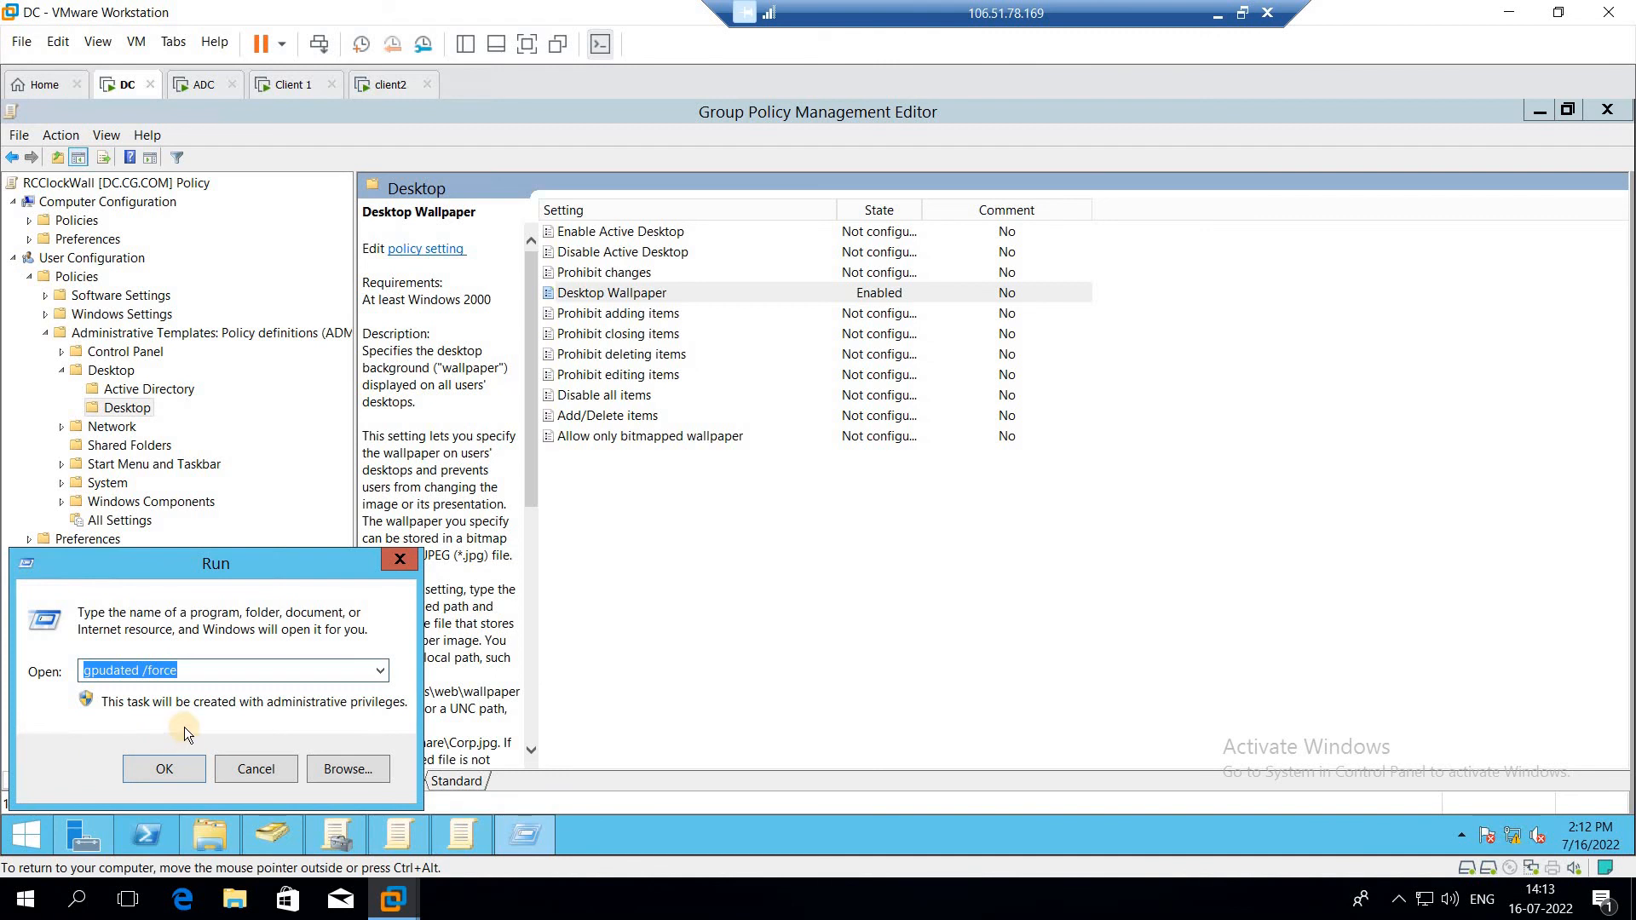
Step: Run gpupdate /force from the Run dialog and close the policy update window
text(p)
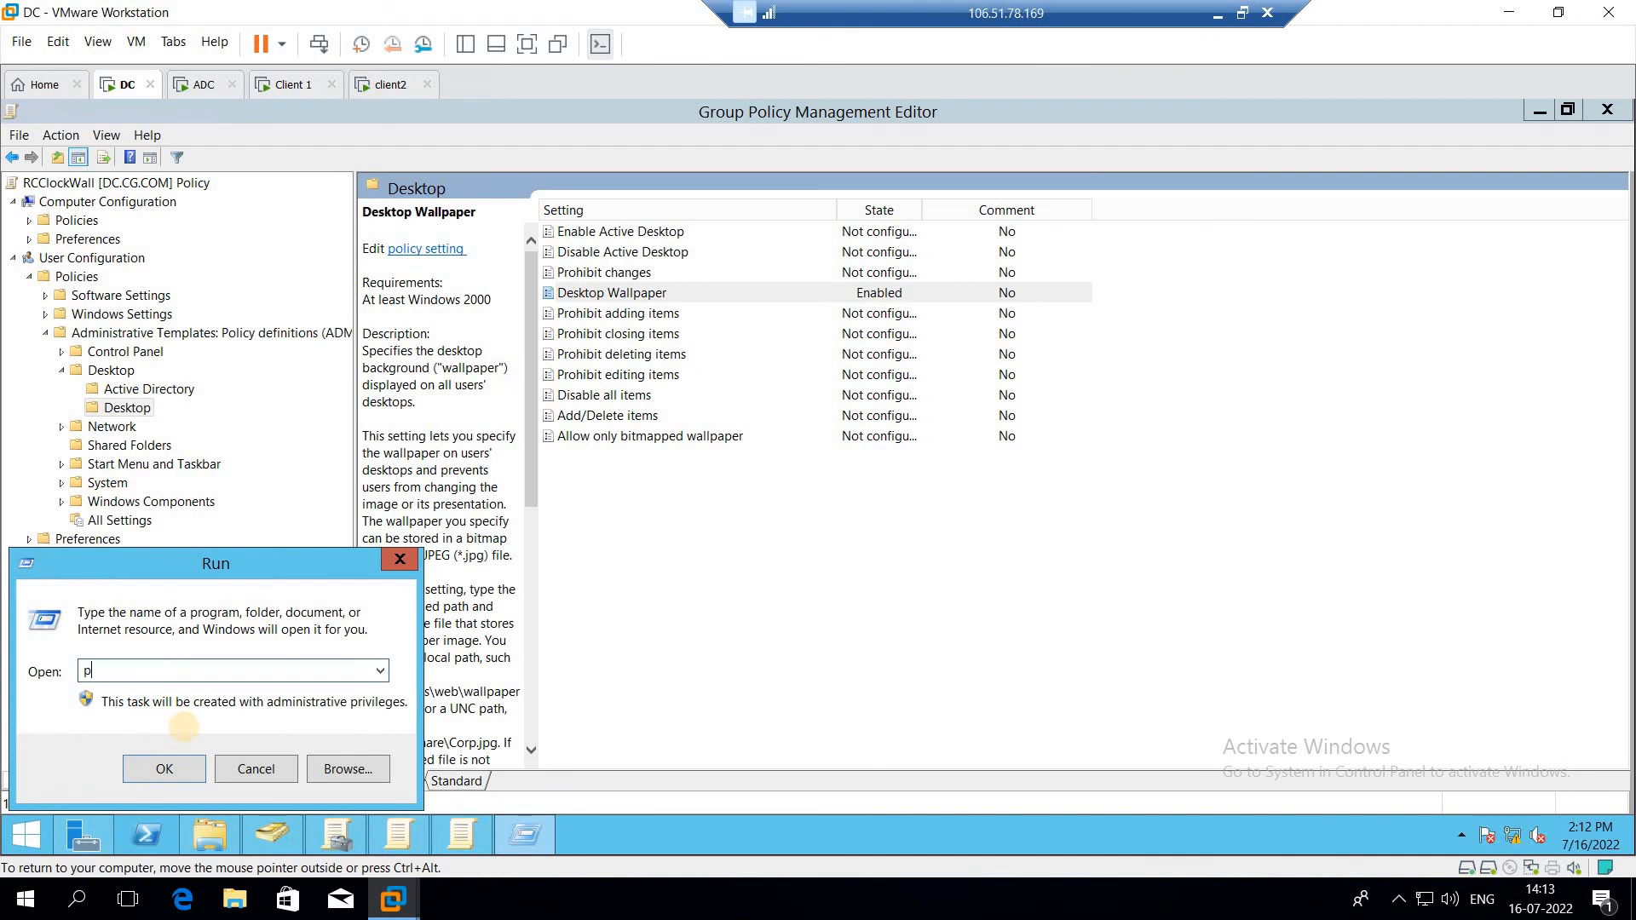
key(BackSpace)
text(g)
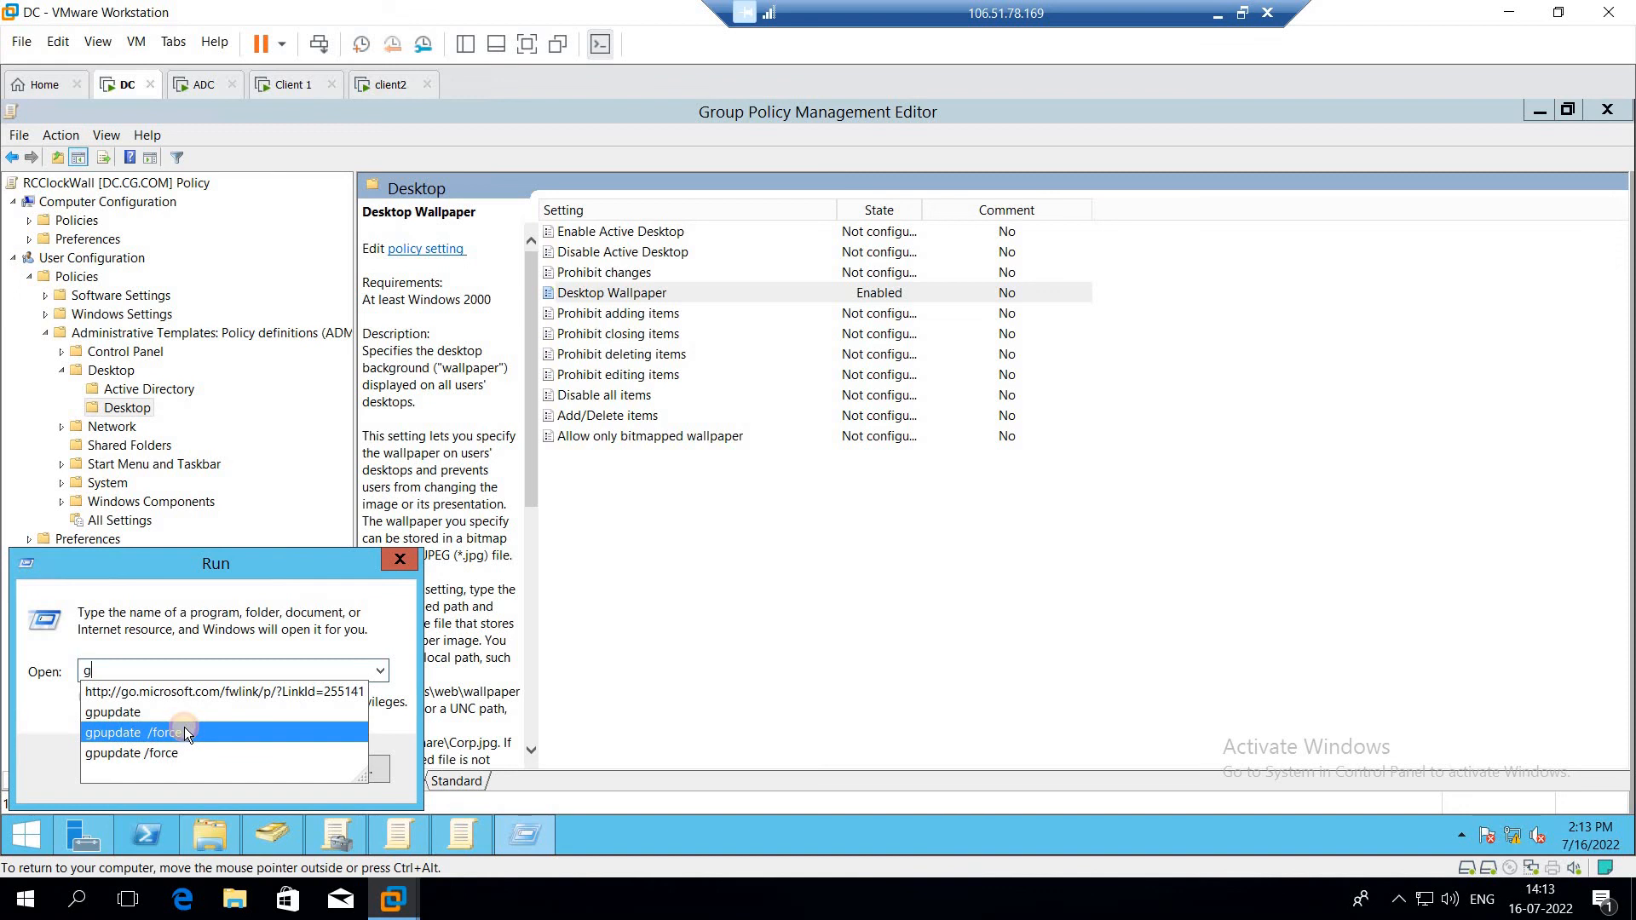
click(184, 731)
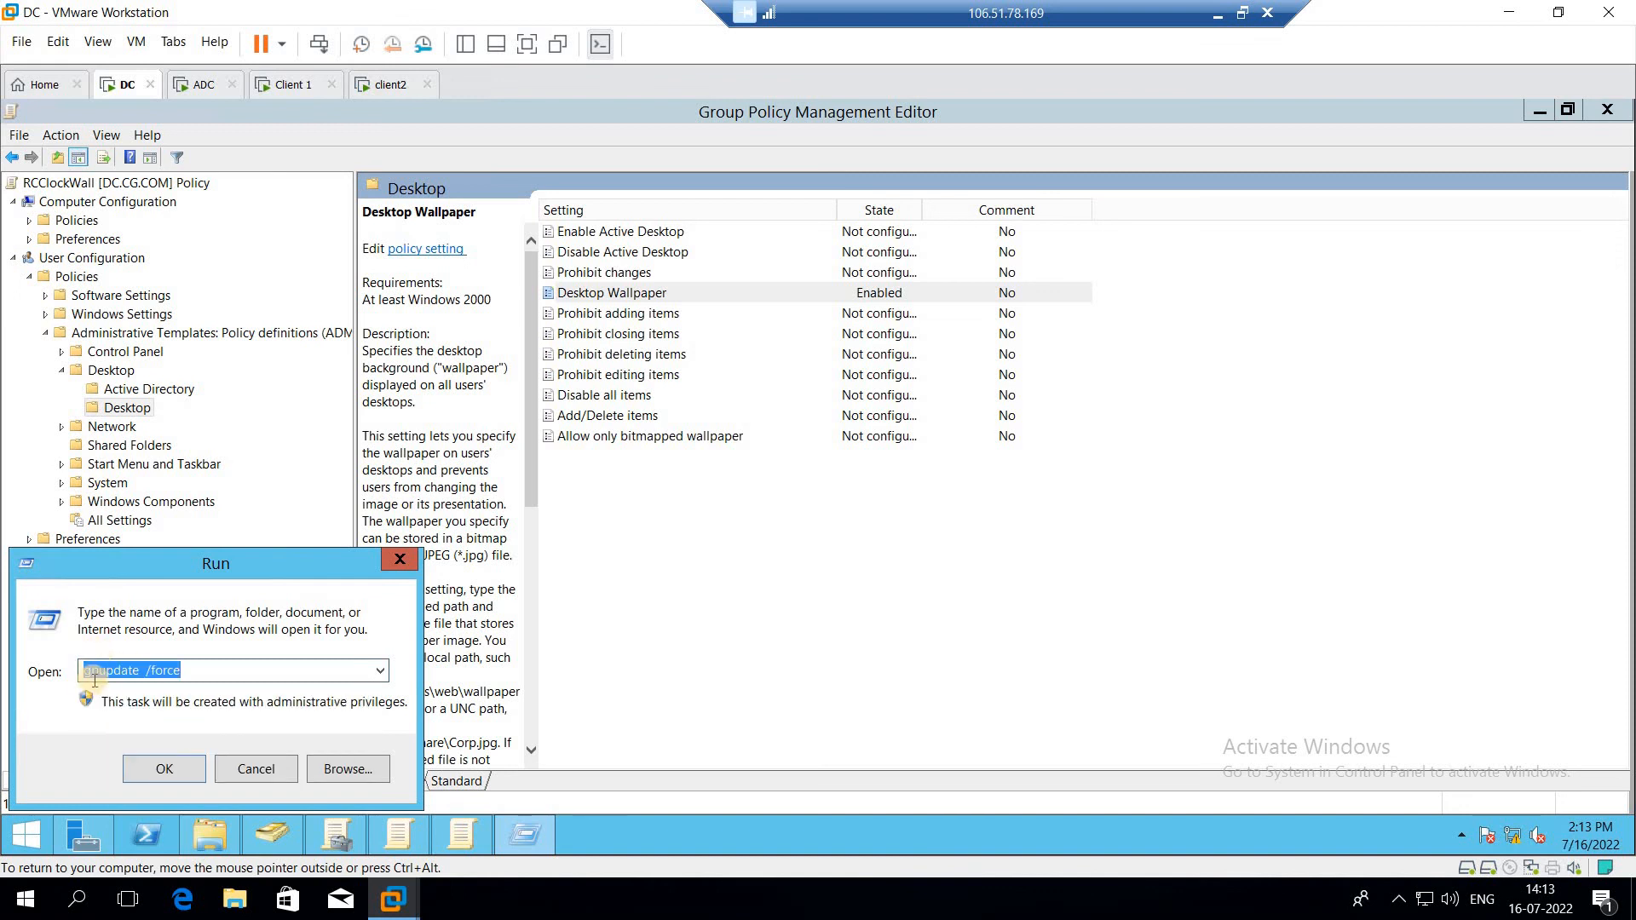
click(172, 769)
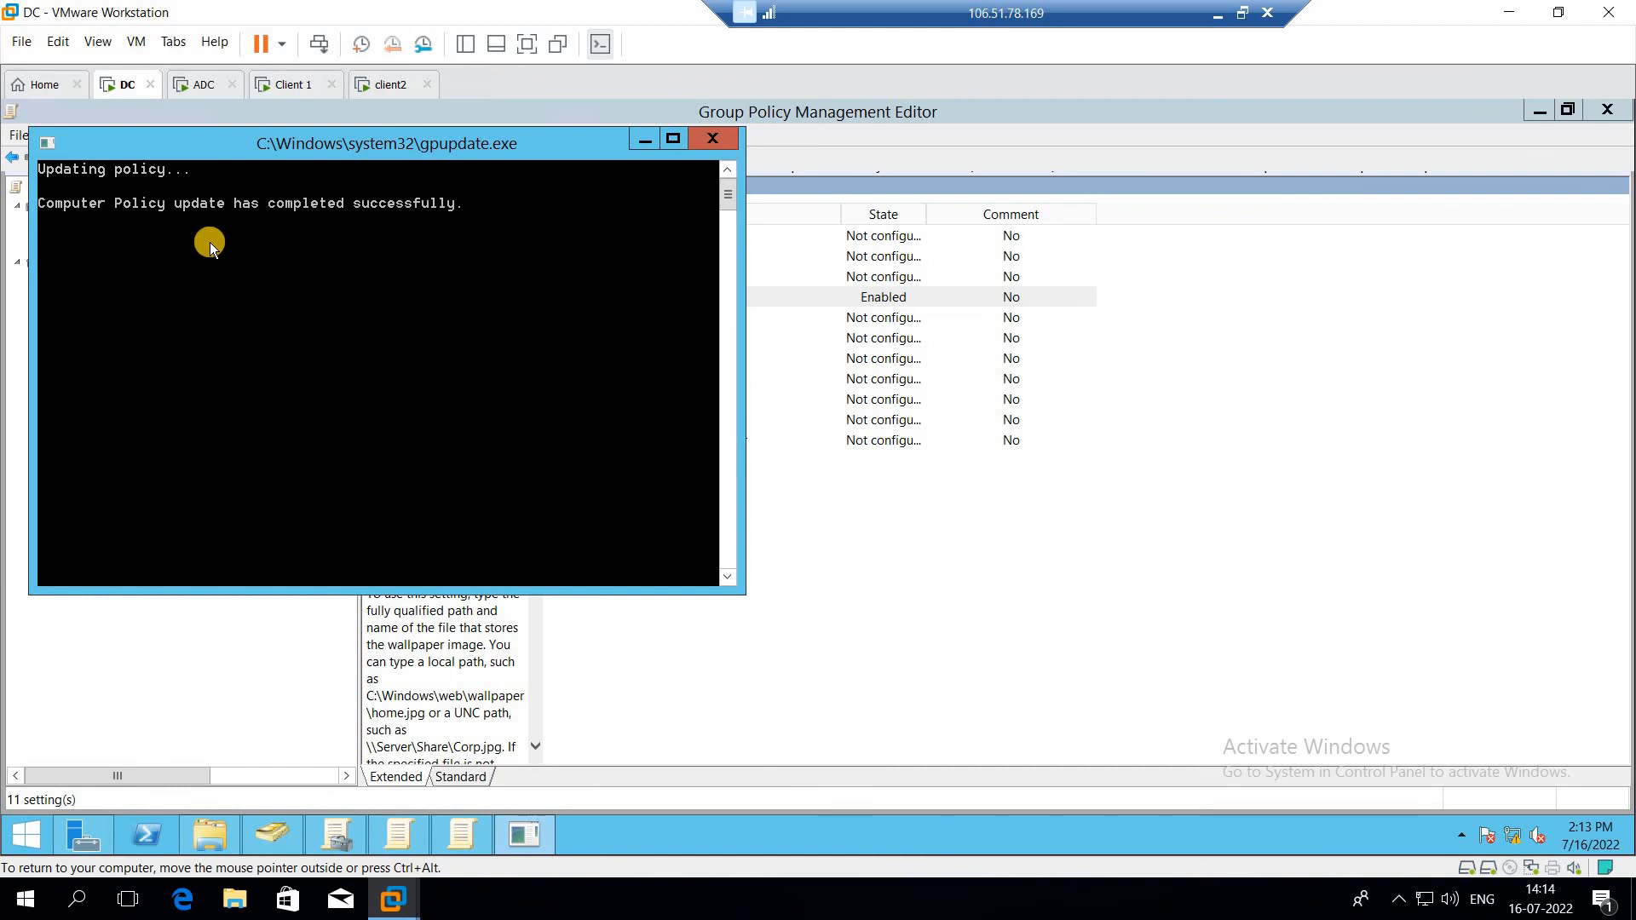
click(707, 138)
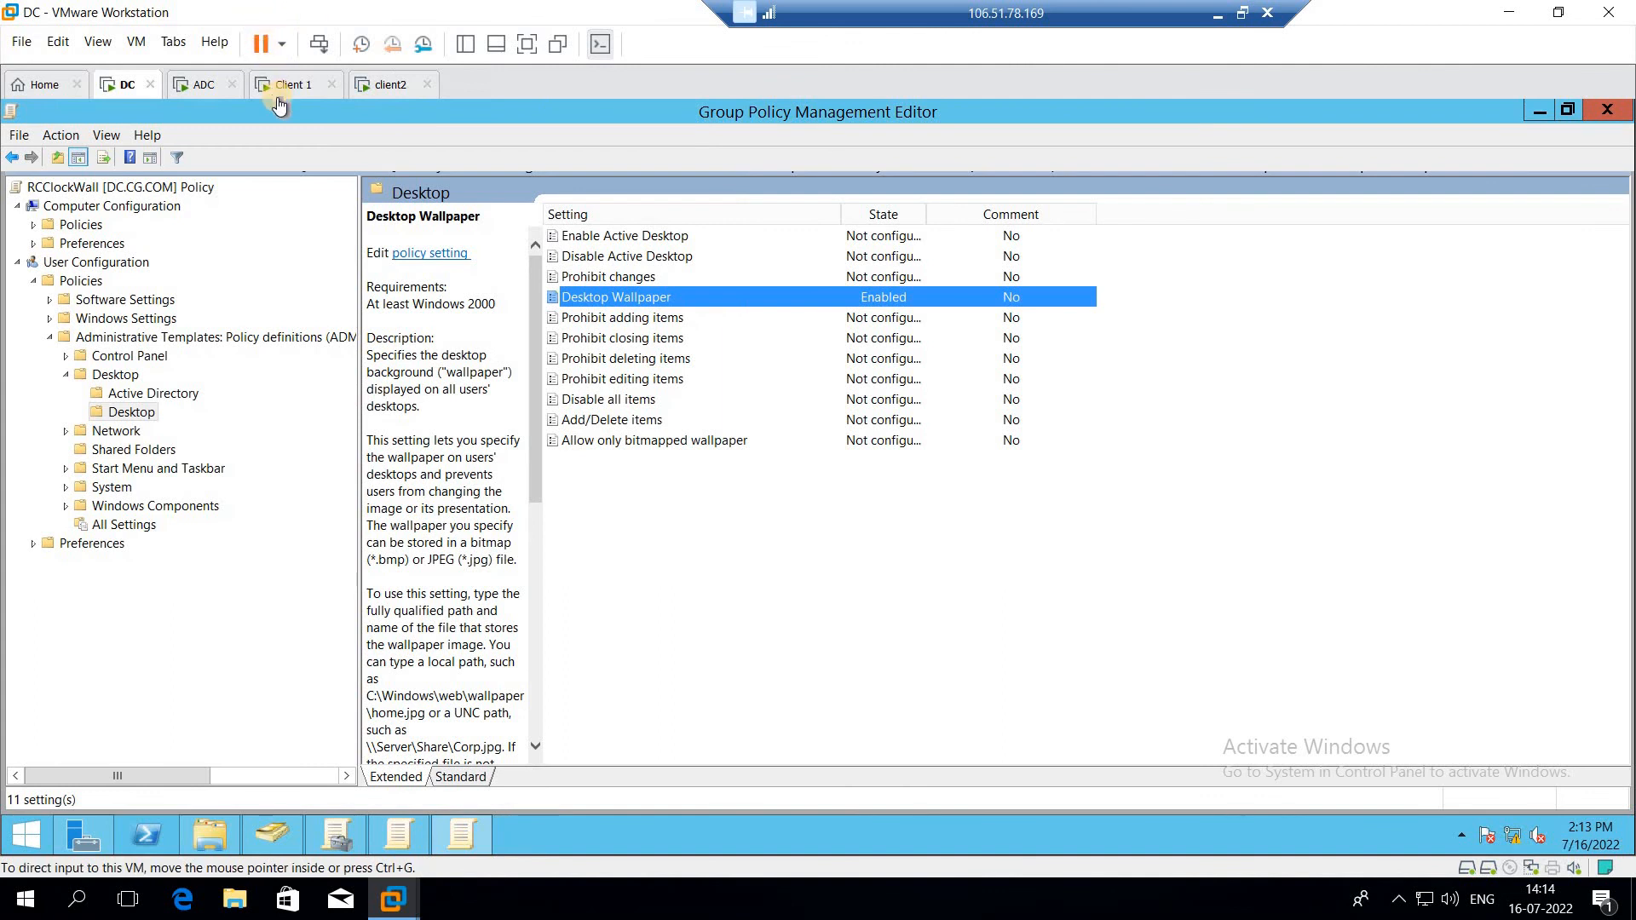
Step: Close the Group Policy Management Editor and the Group Policy Management console
click(17, 265)
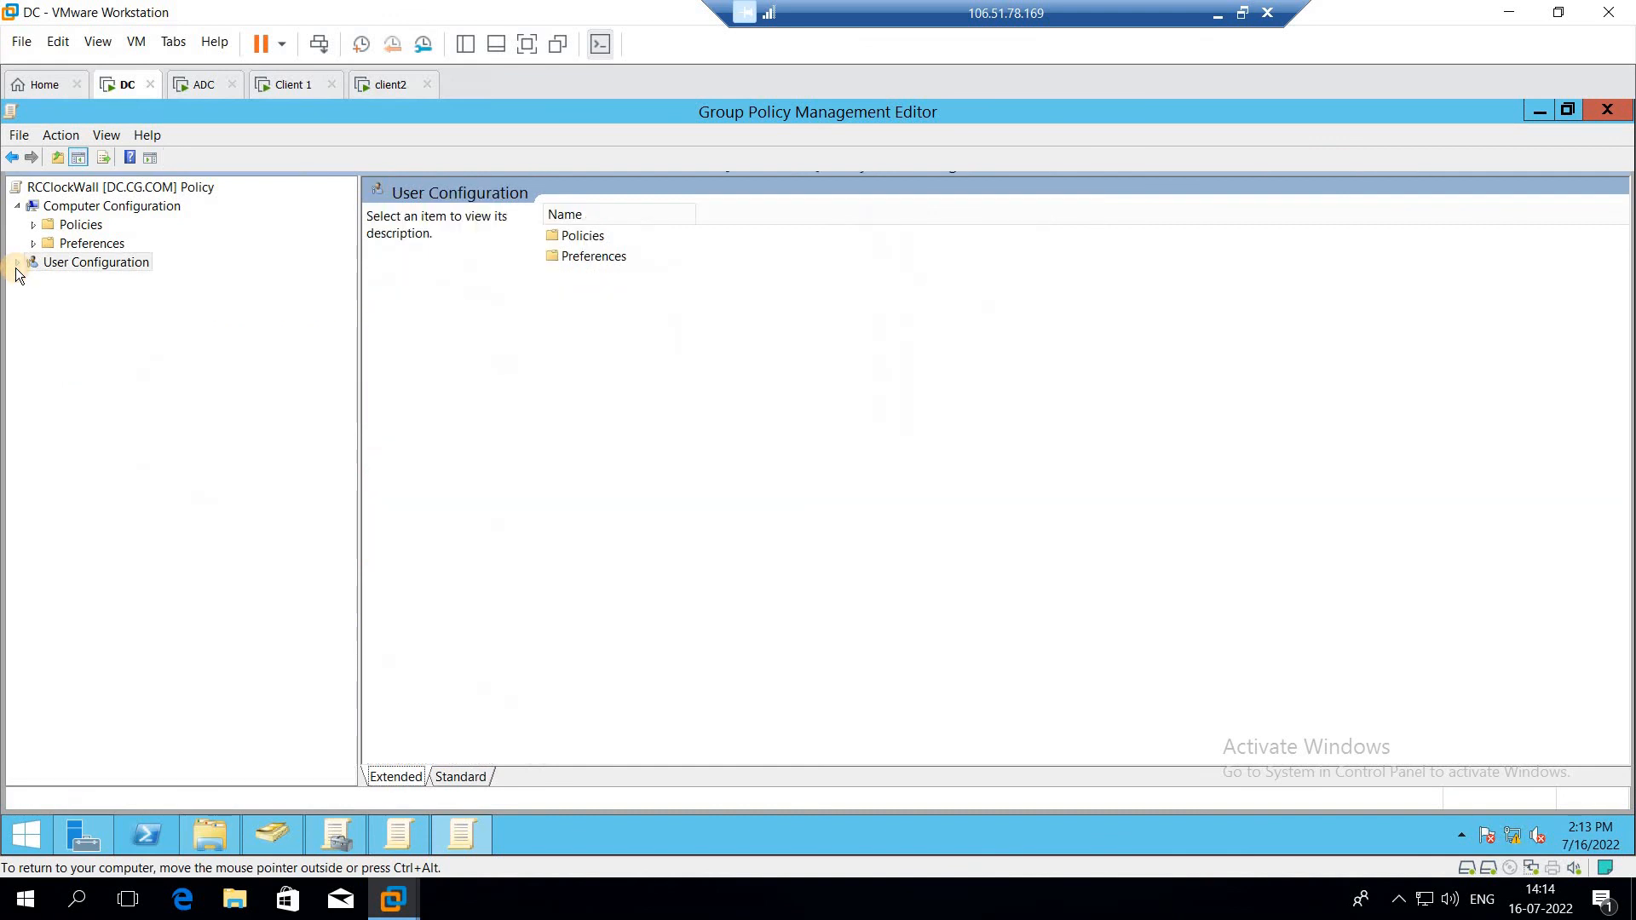
click(12, 157)
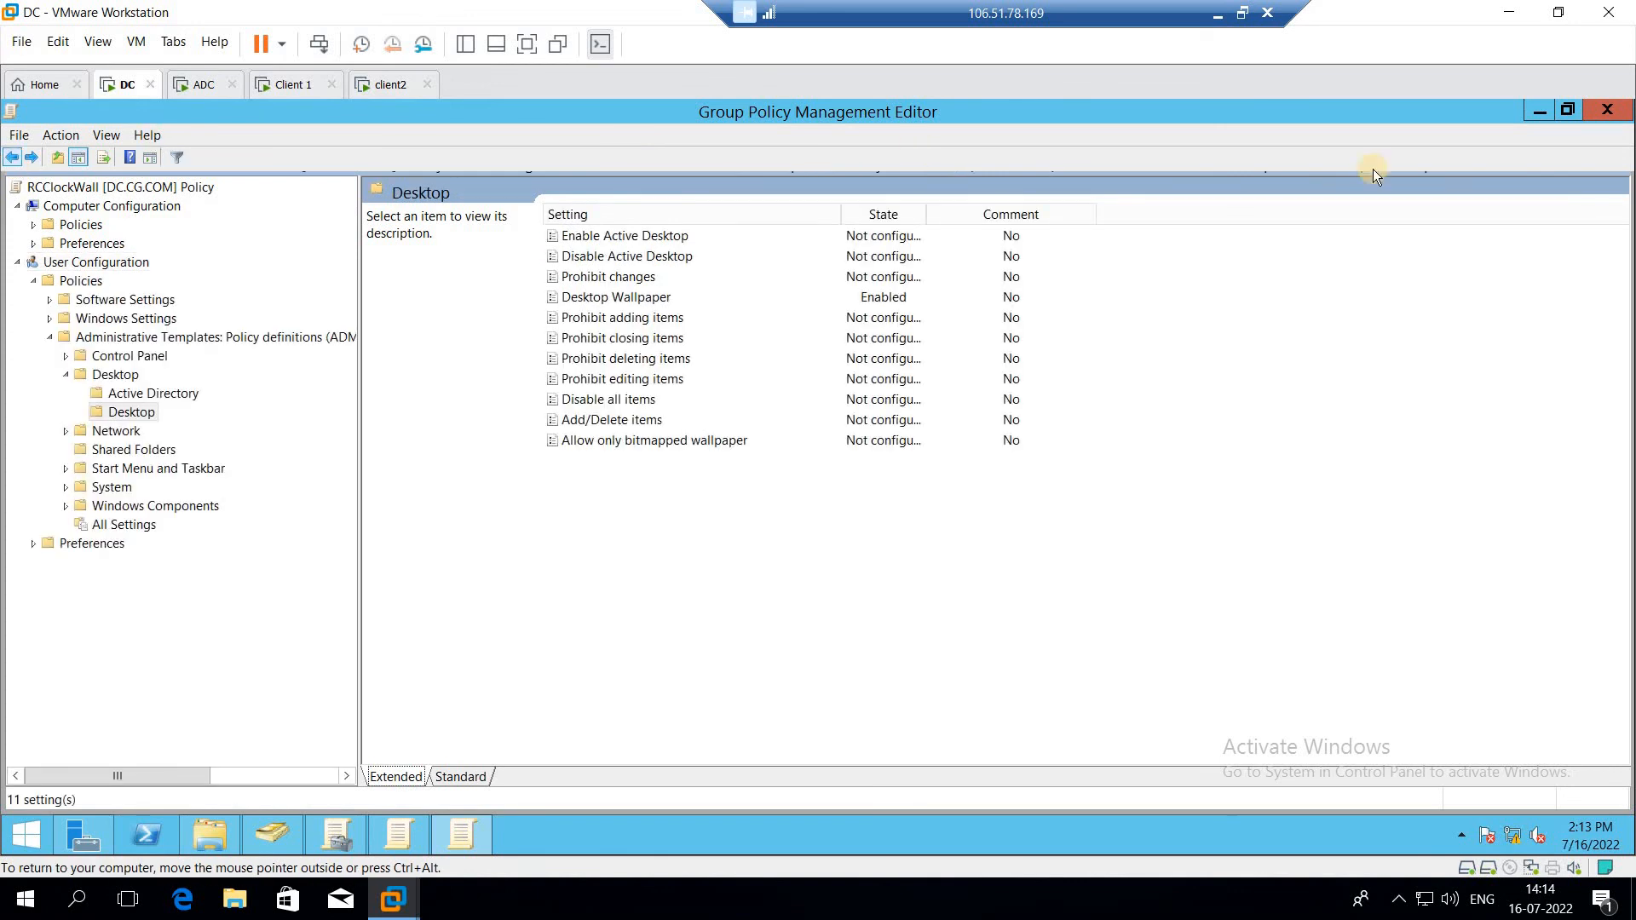
click(1616, 116)
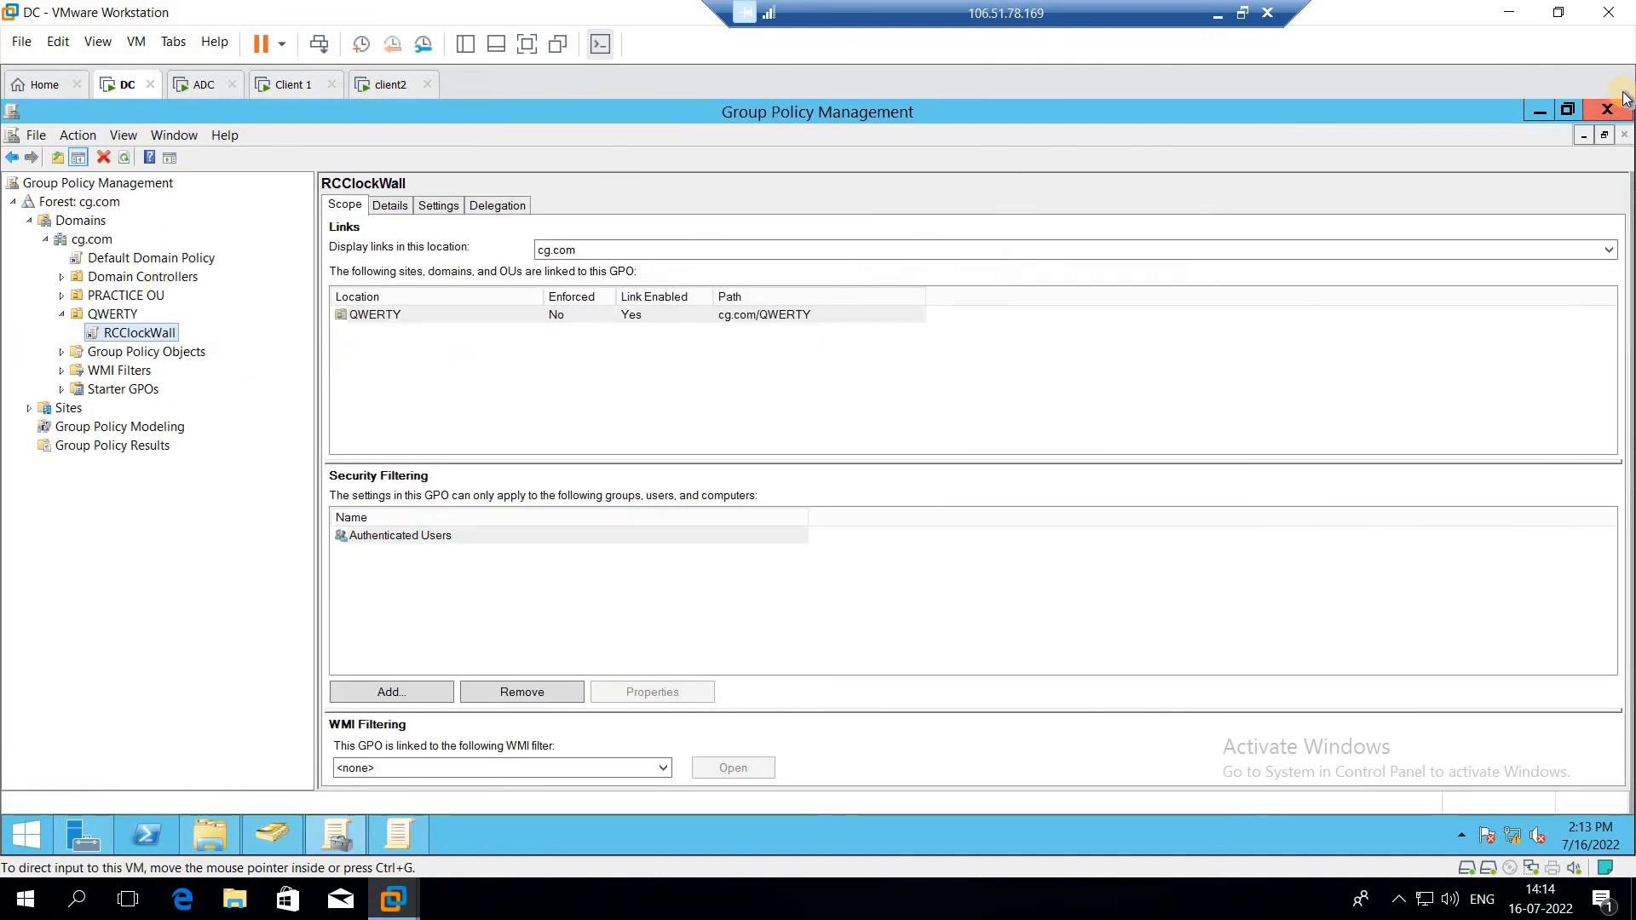
click(1607, 114)
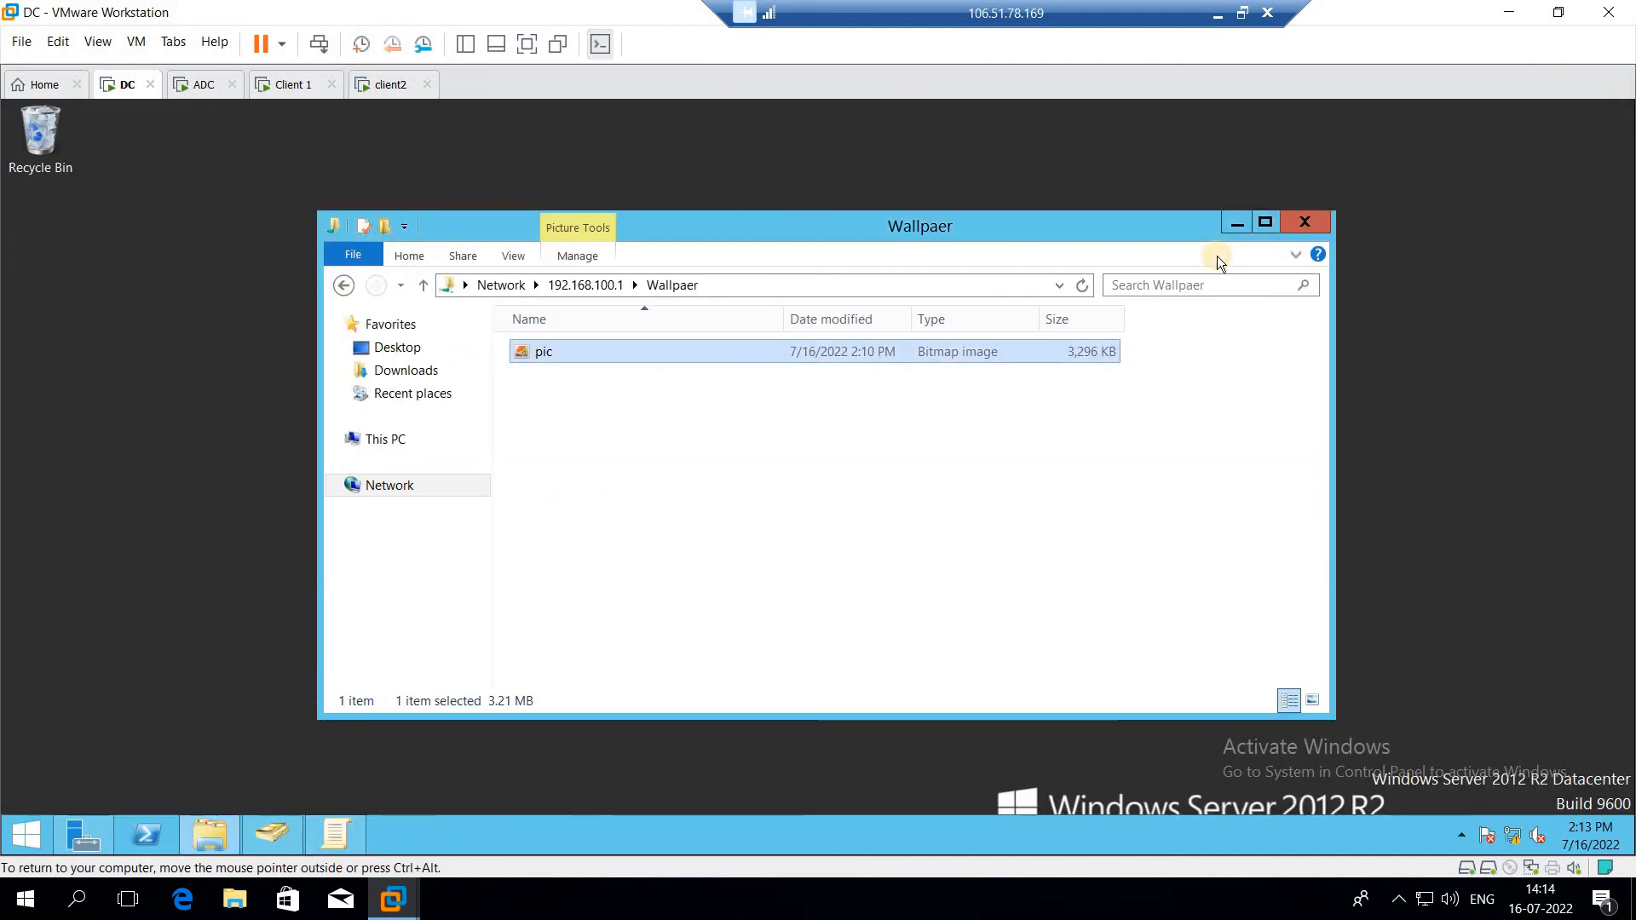
Step: Reopen Group Policy Management and select the RCClockWall GPO linked under the QWERTY OU
click(68, 826)
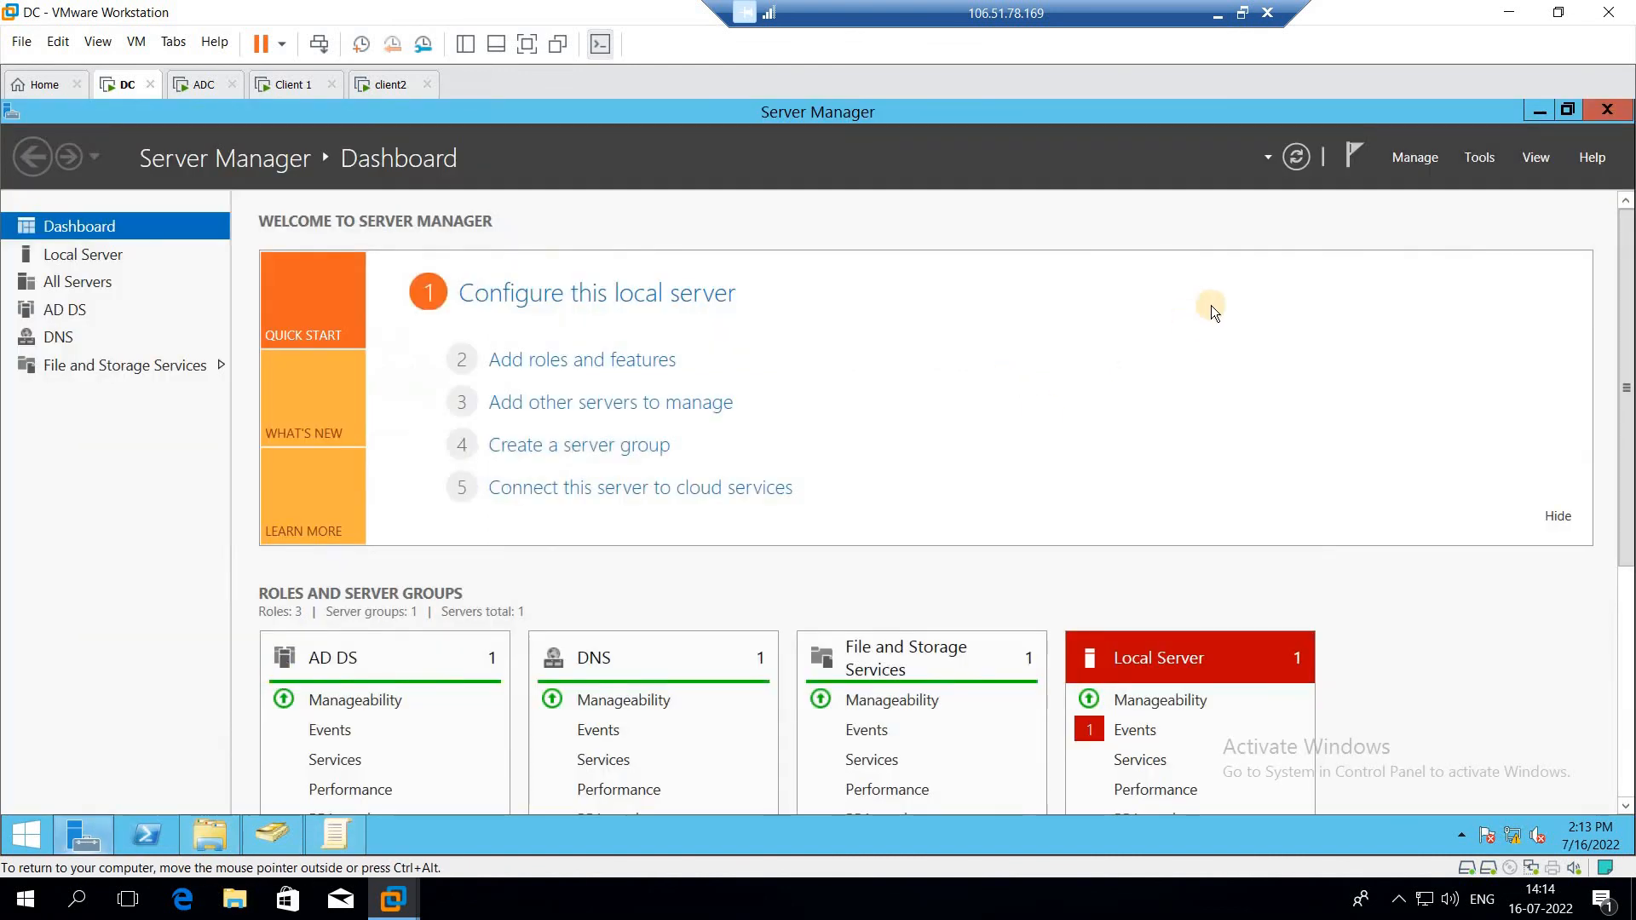
click(1479, 158)
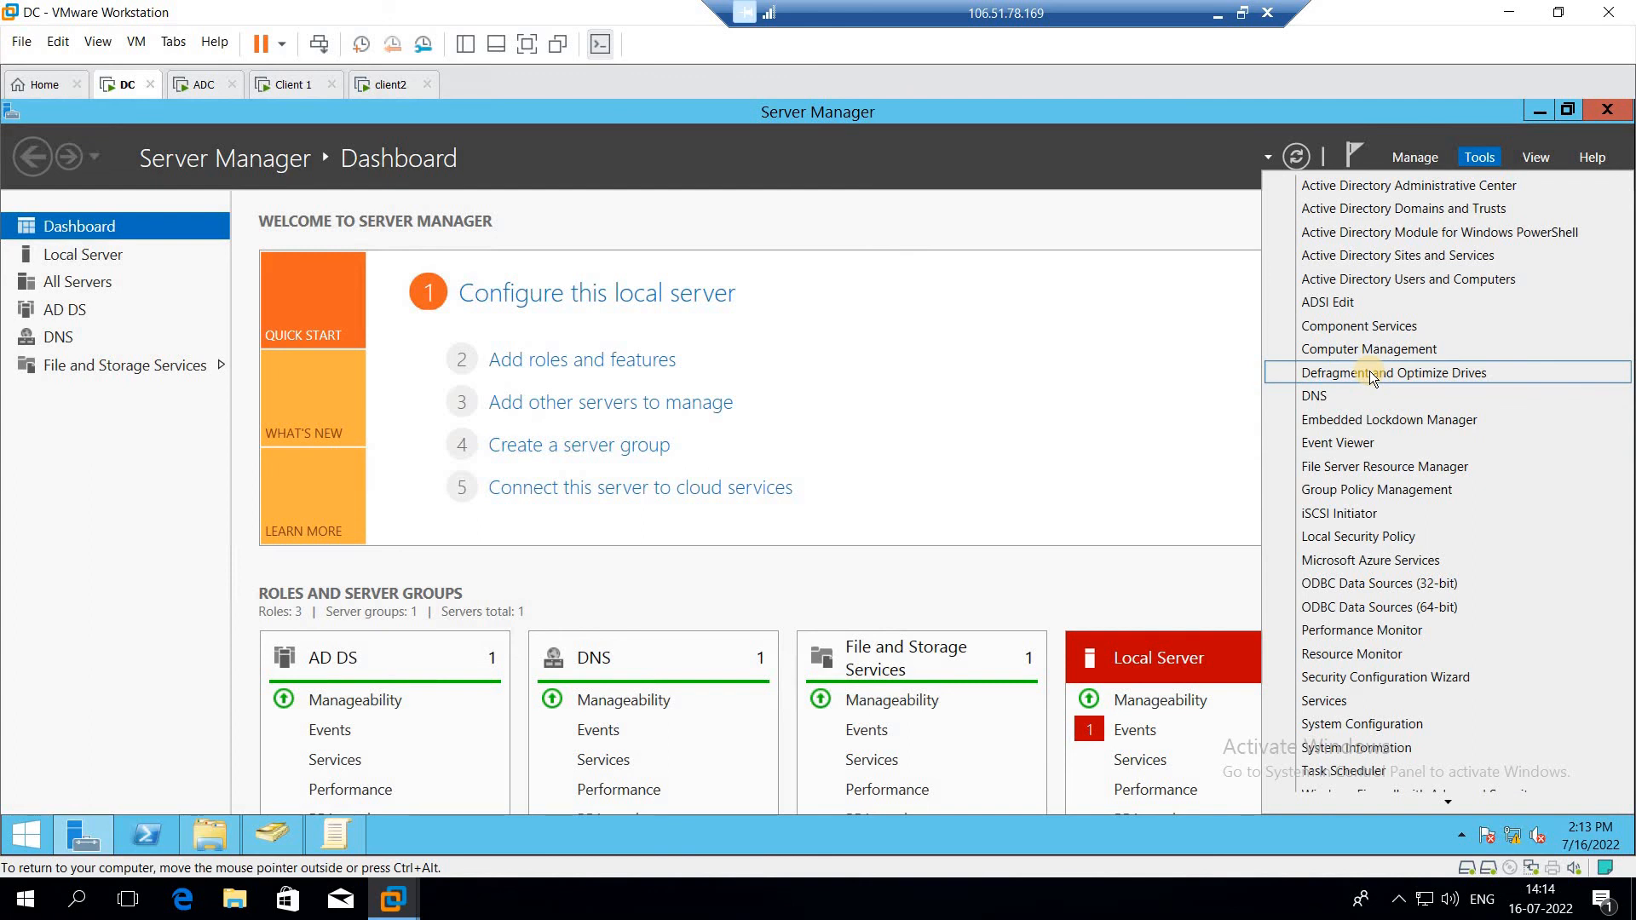
click(1337, 492)
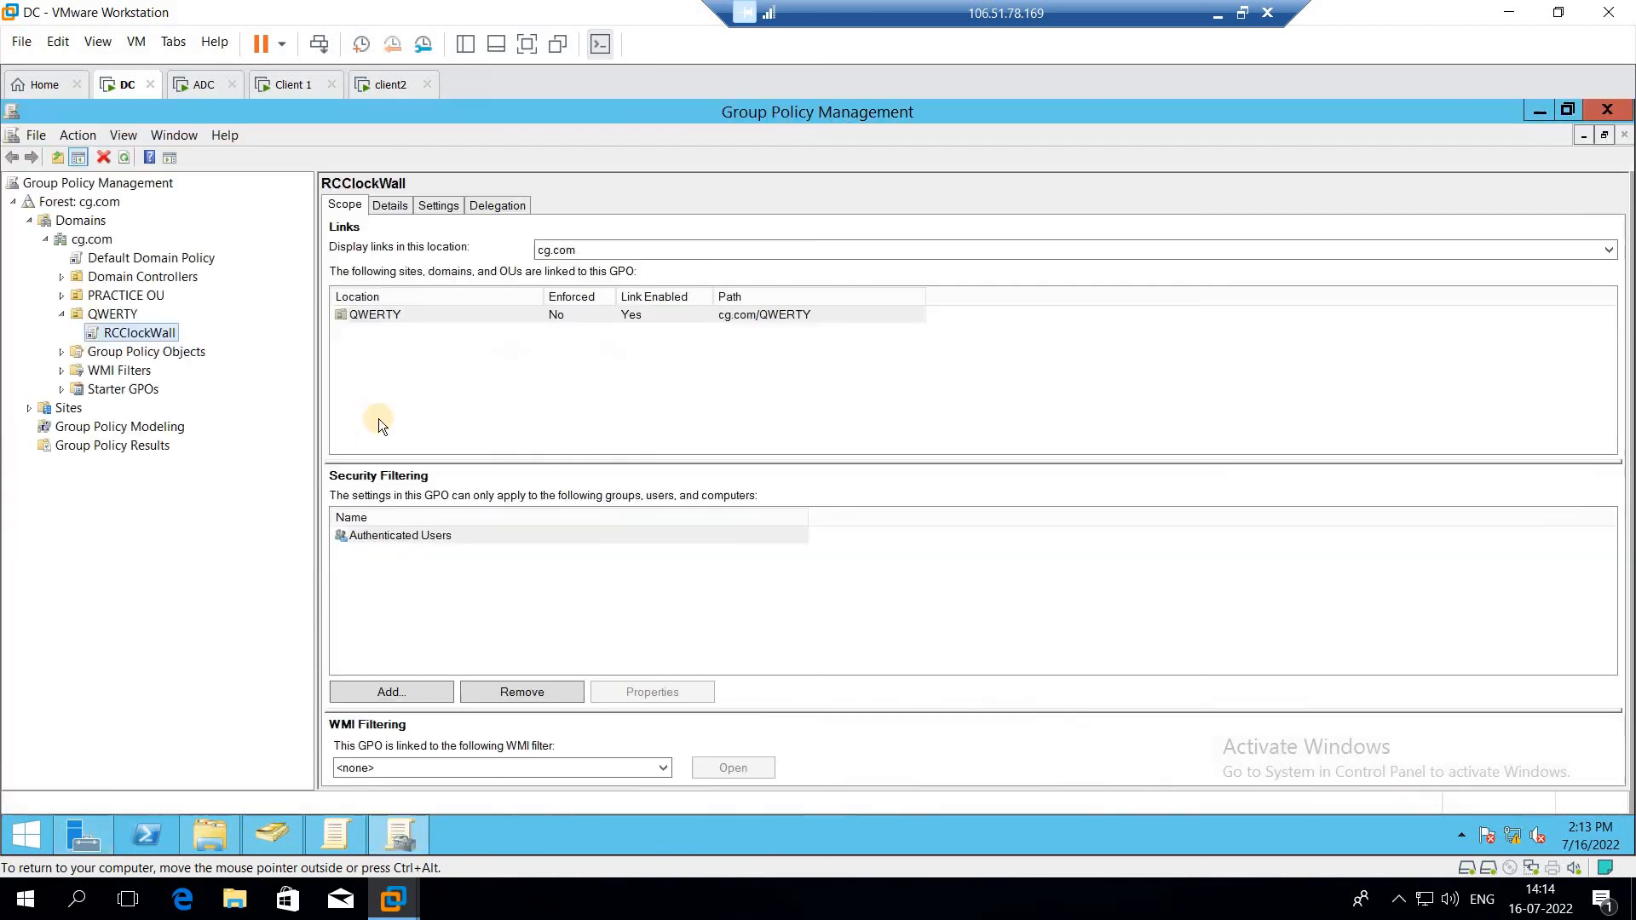
click(14, 203)
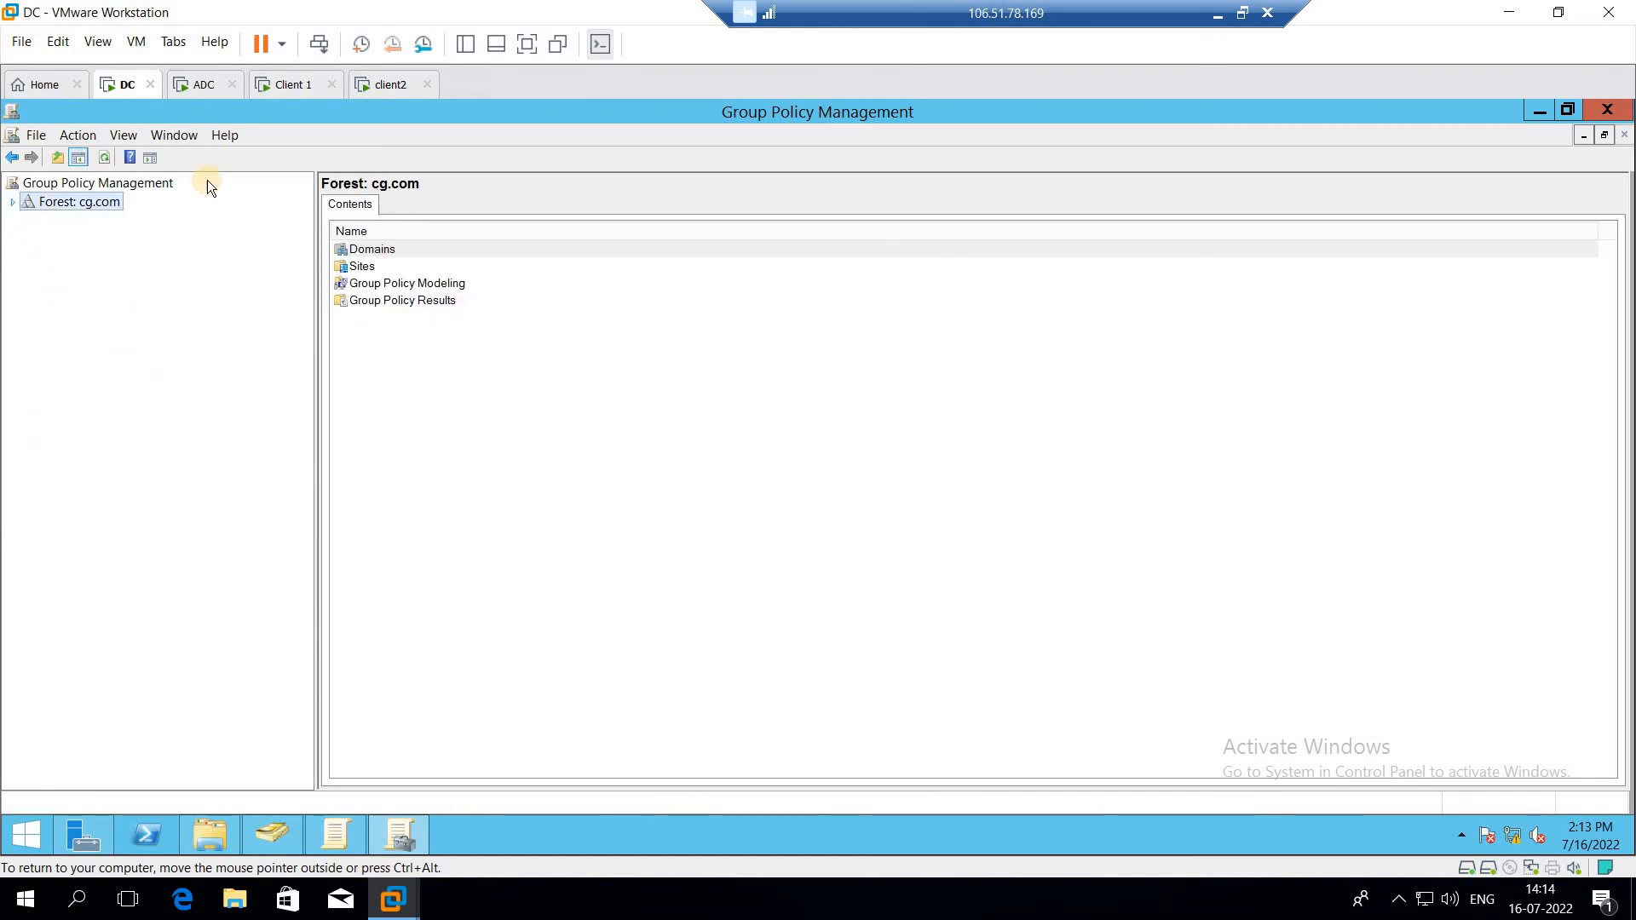
click(13, 204)
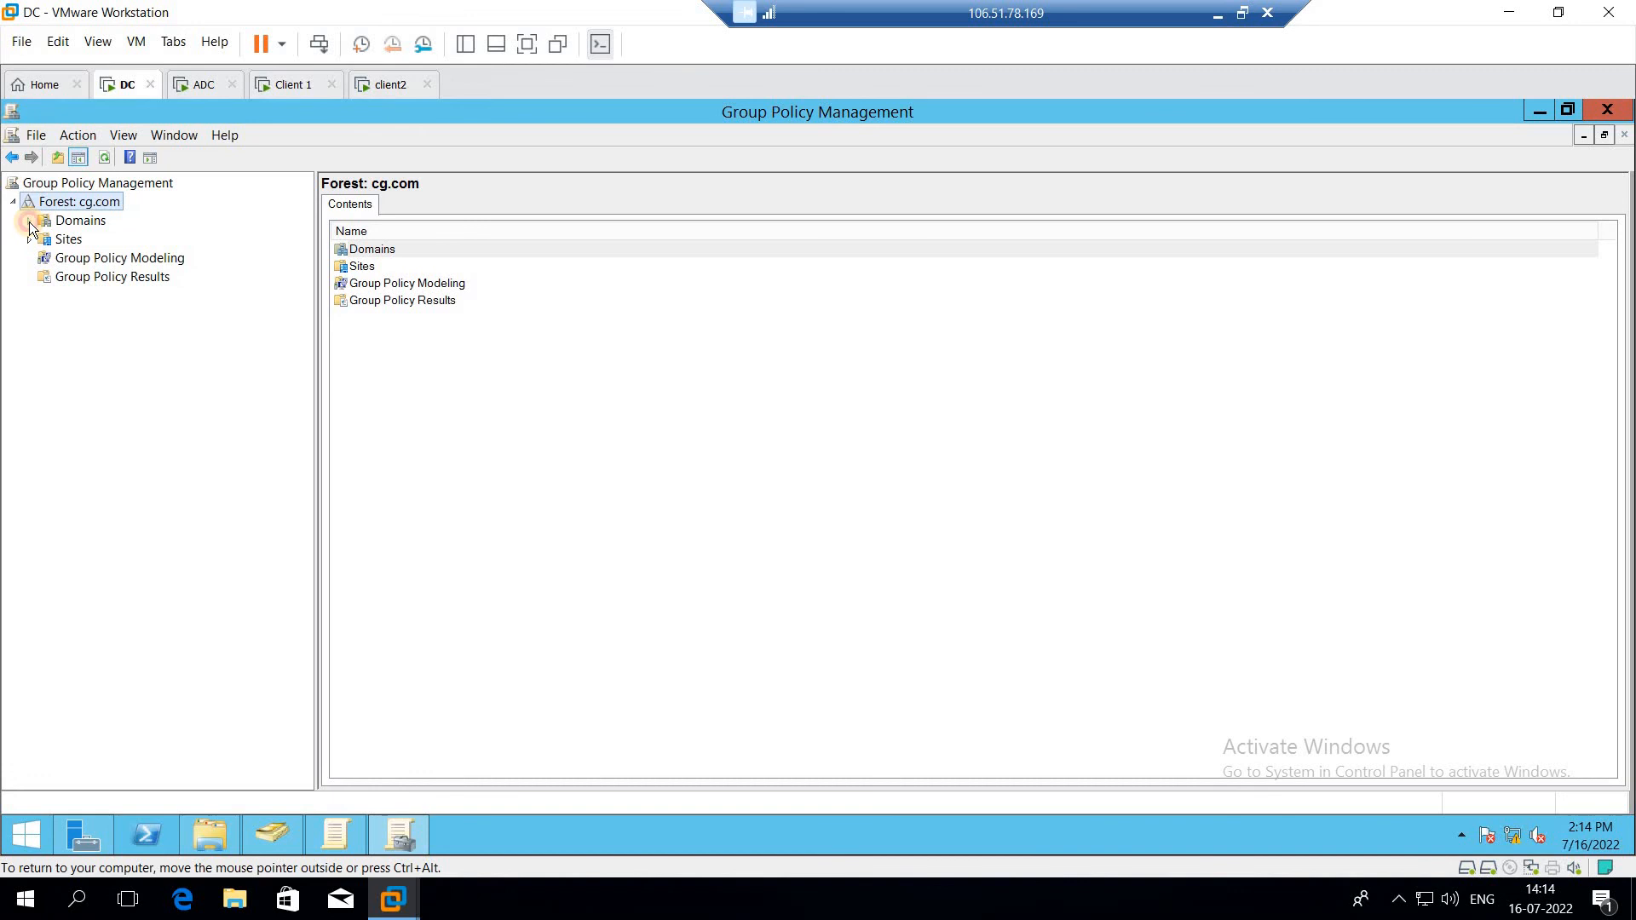
click(30, 221)
click(46, 242)
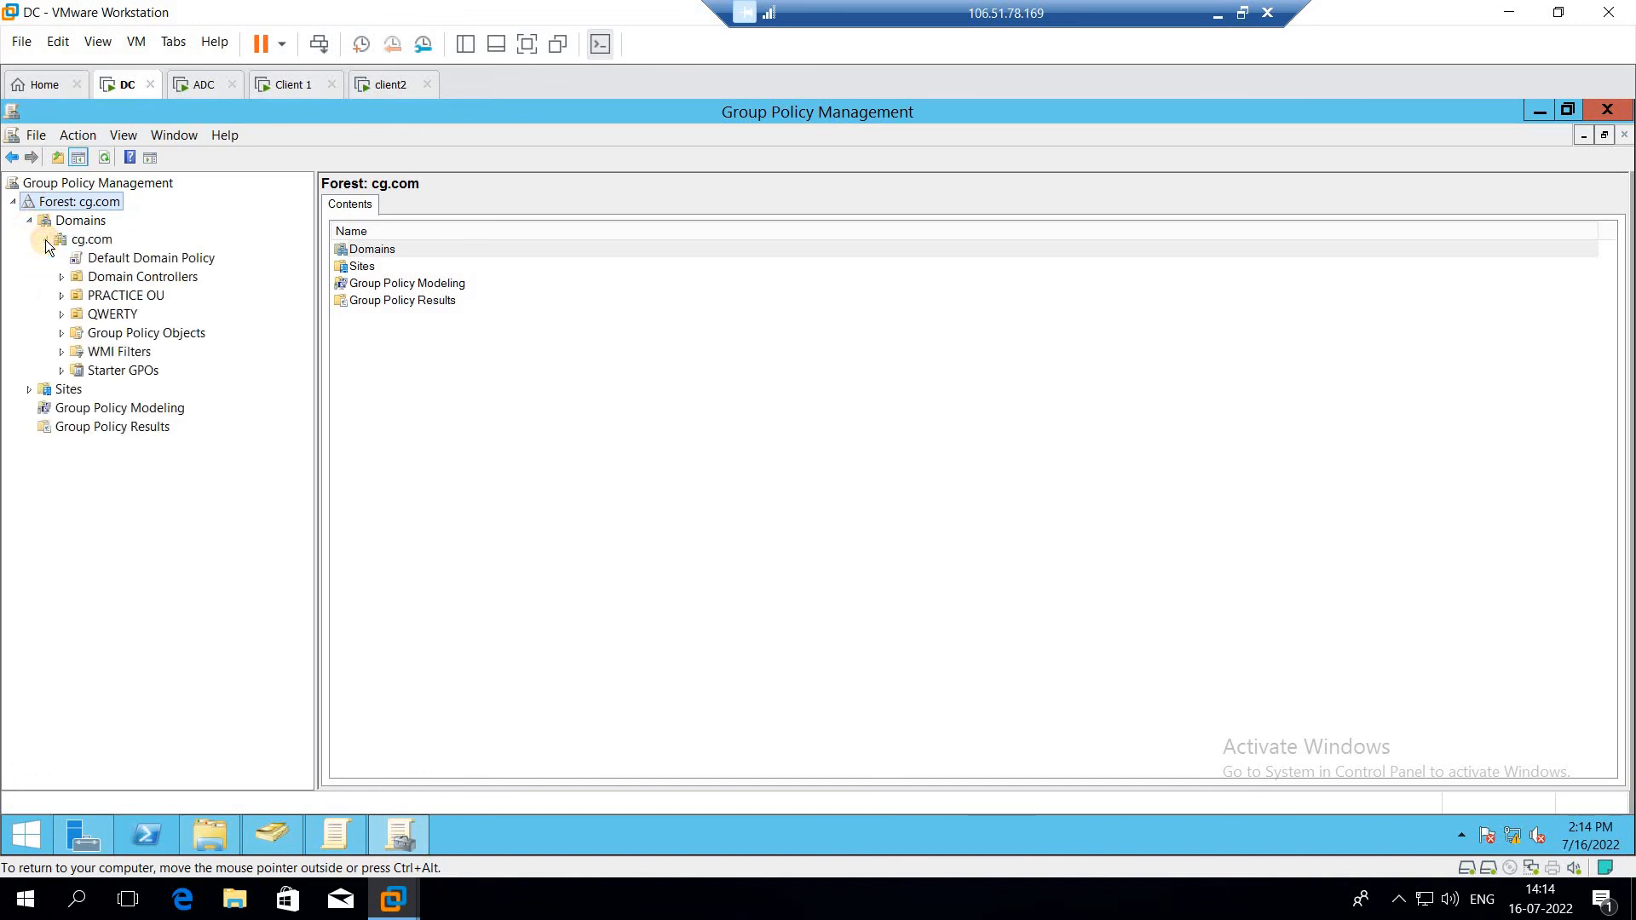
click(101, 317)
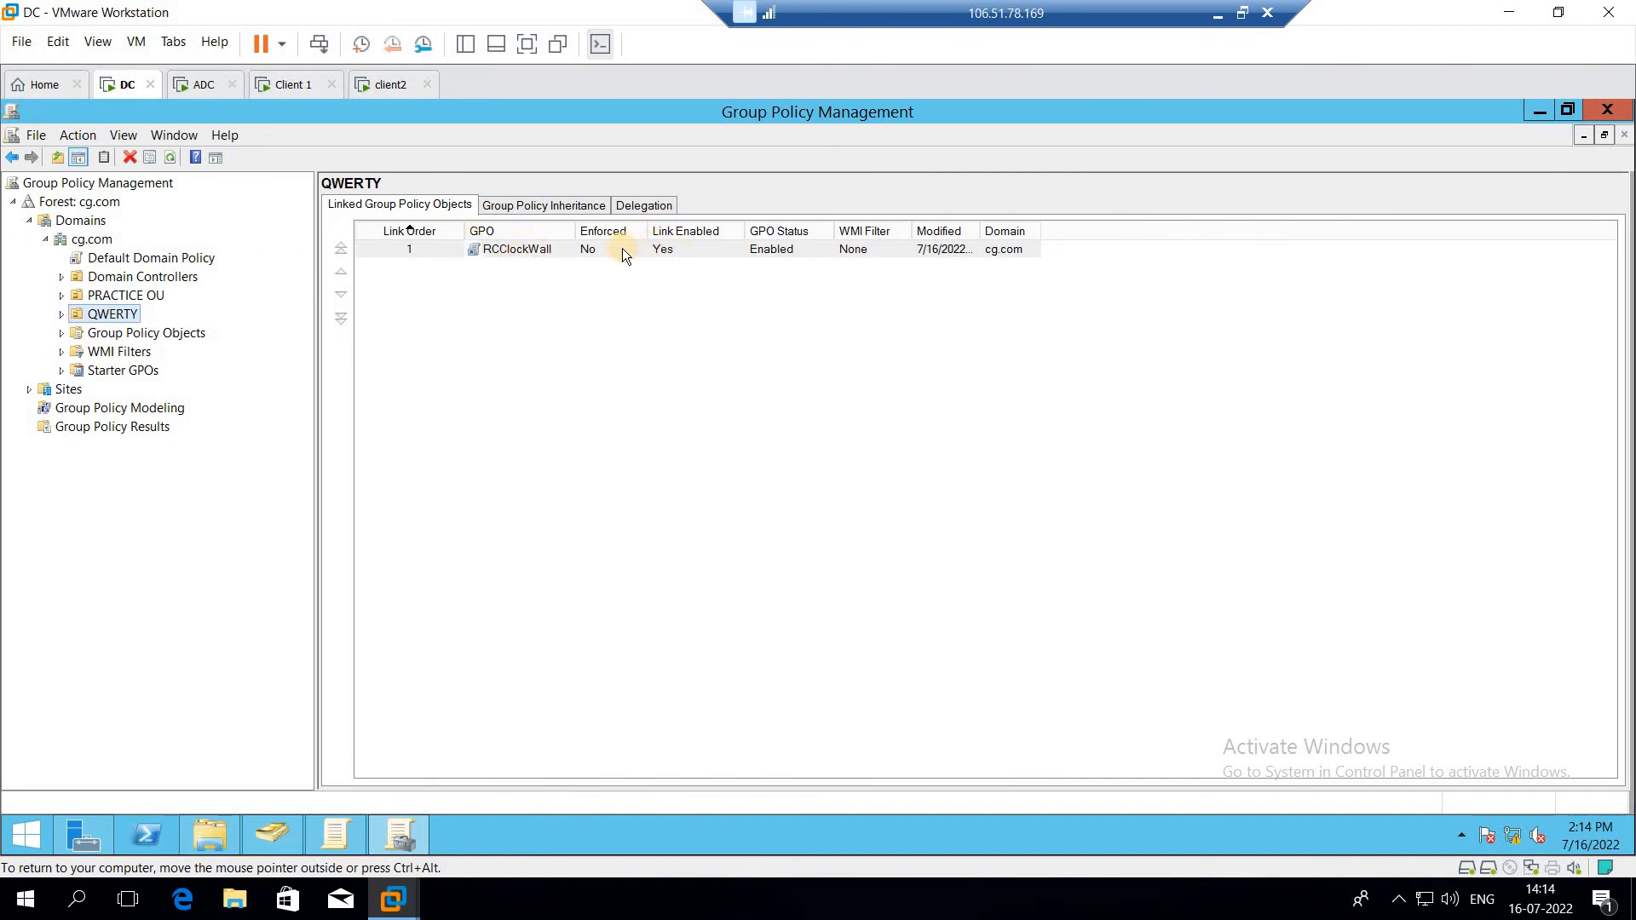
double_click(126, 314)
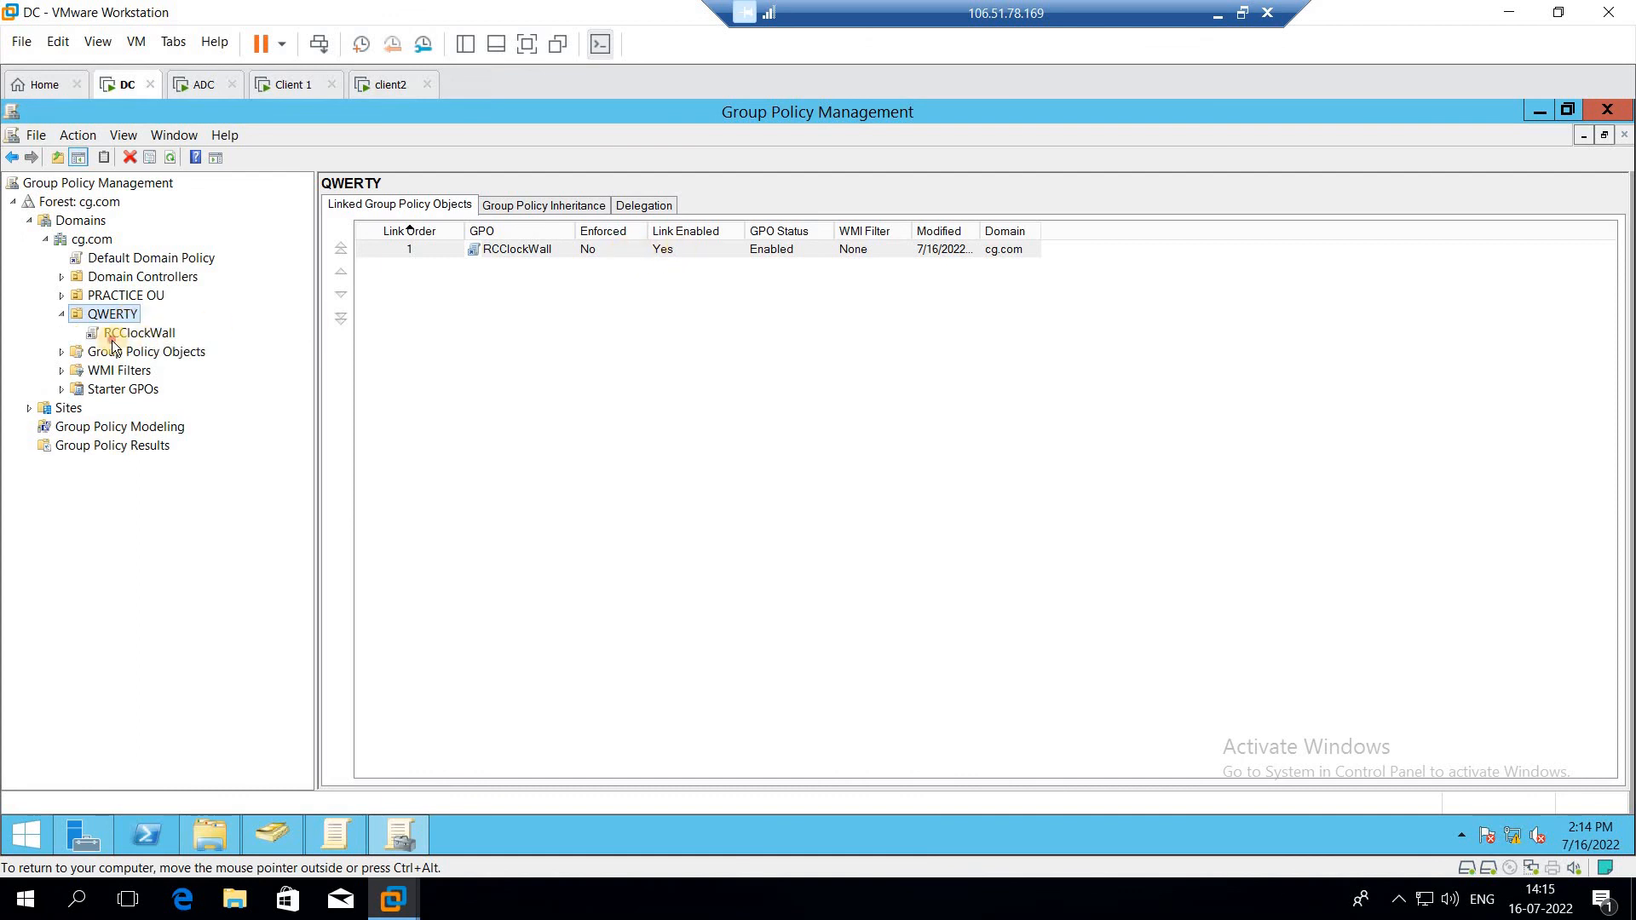
click(111, 339)
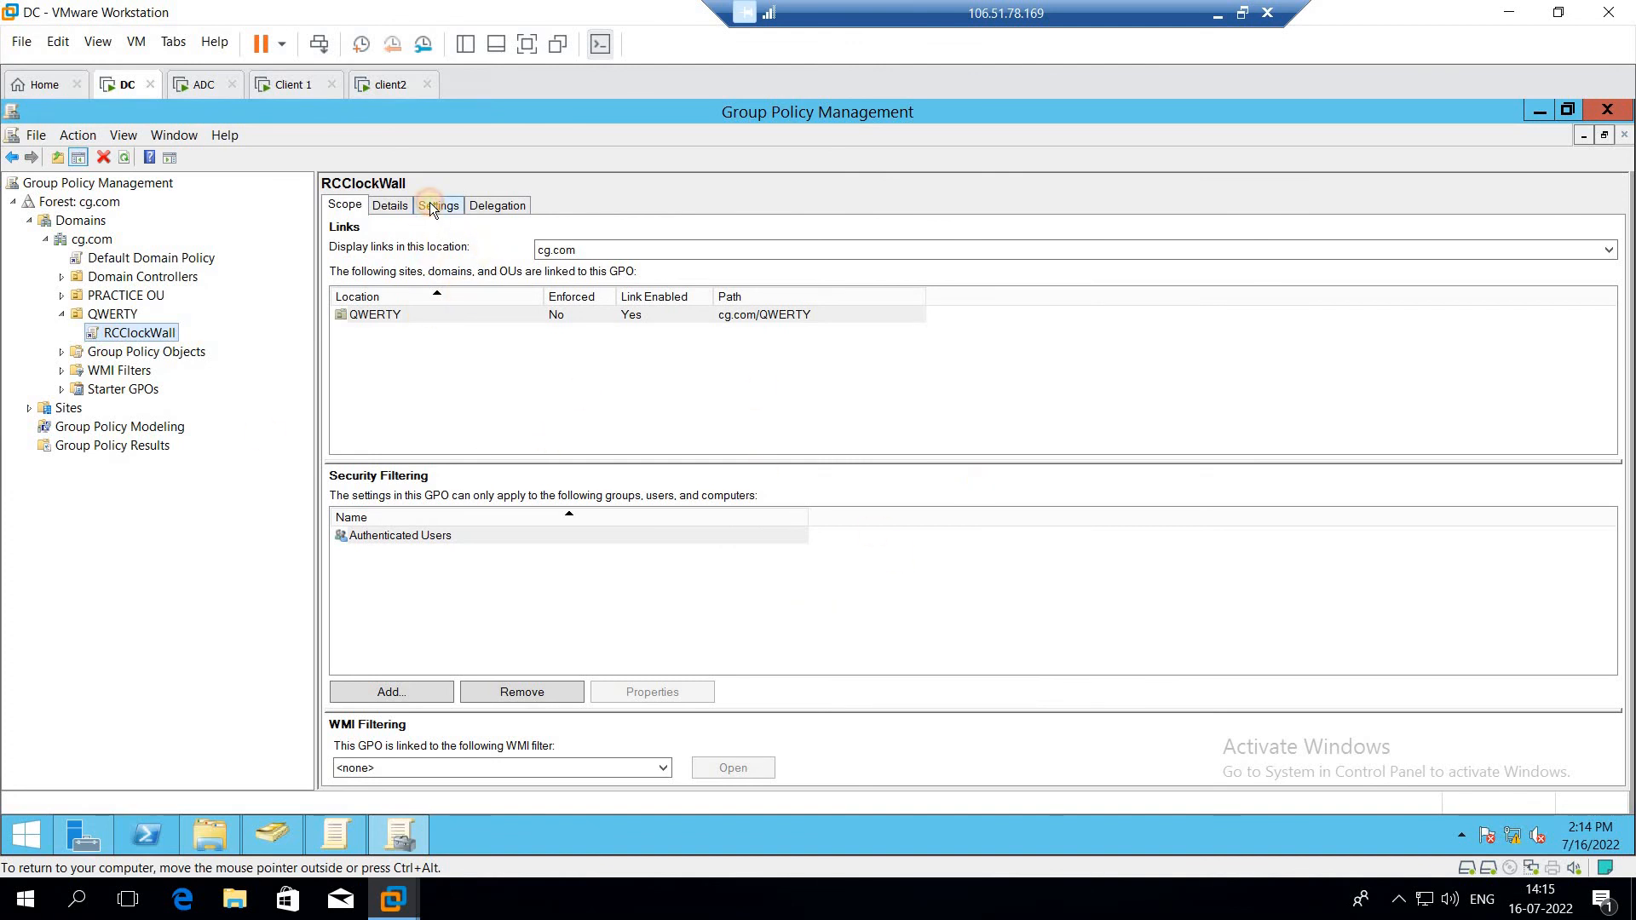
Step: Review the RCClockWall settings report, expanding the Administrative Templates, Desktop, Desktop/Desktop and Start Menu and Taskbar sections
click(431, 205)
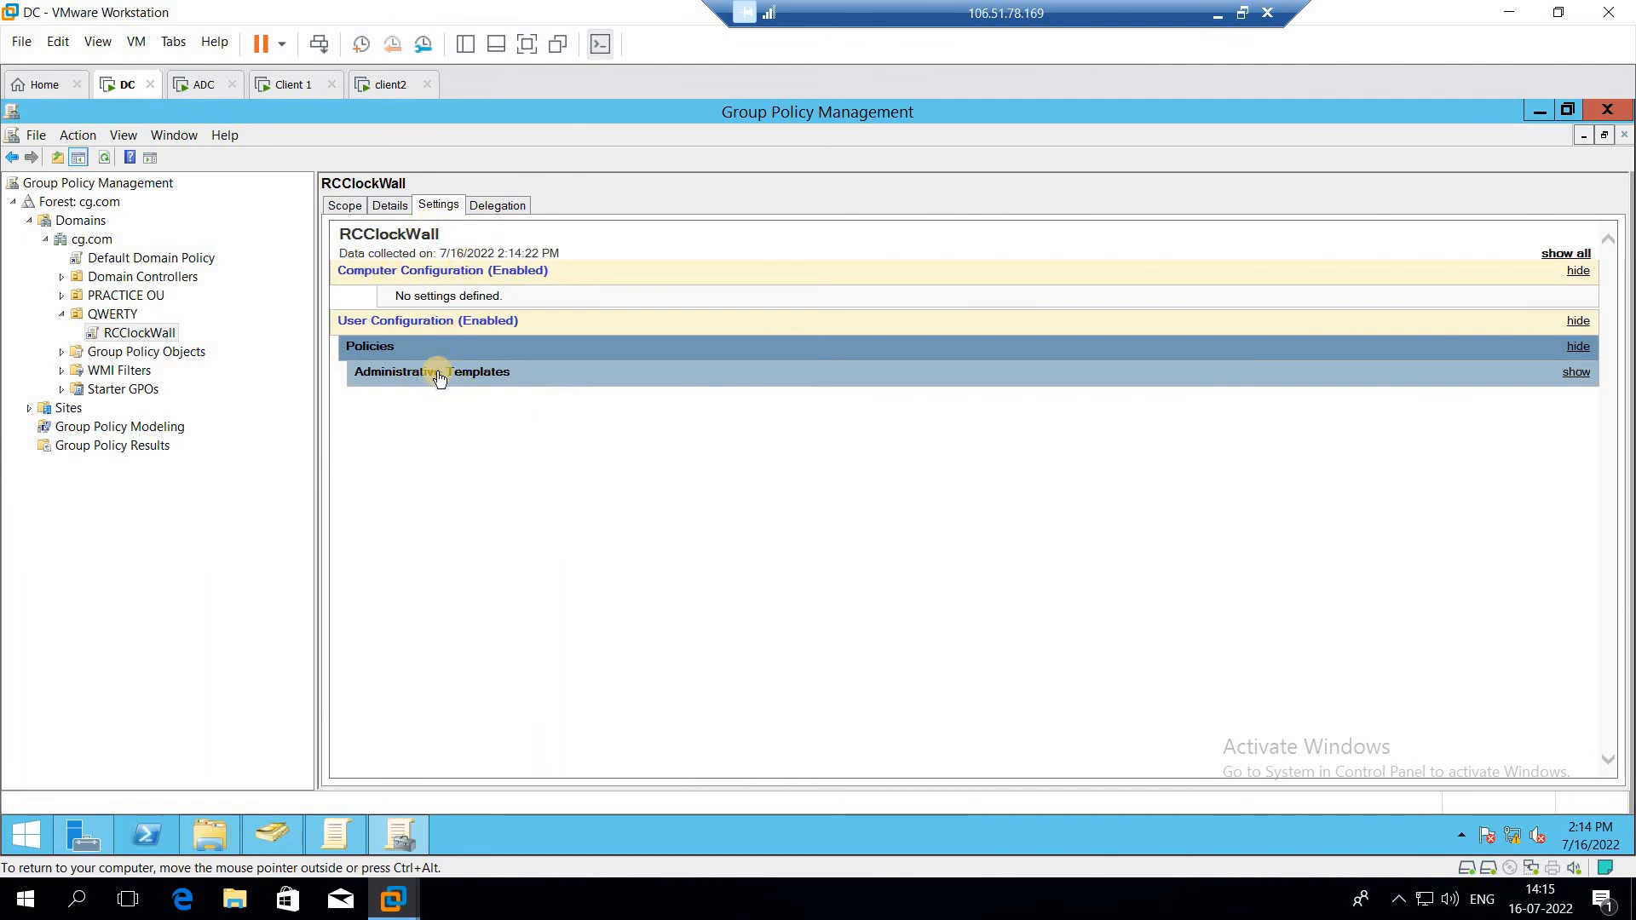
click(439, 375)
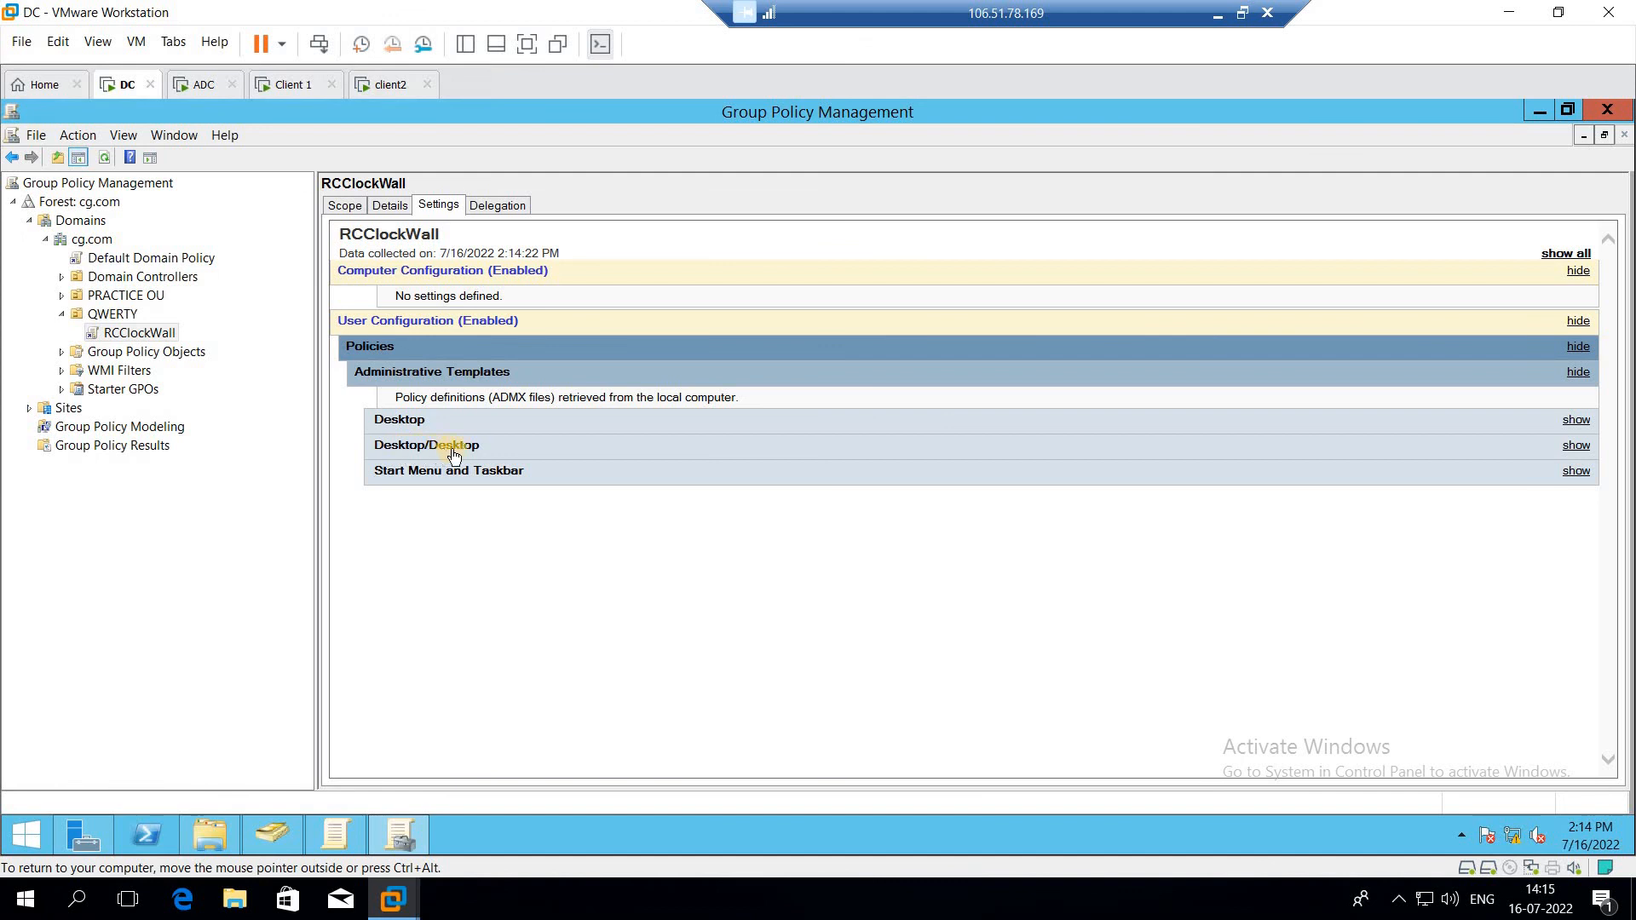
click(396, 420)
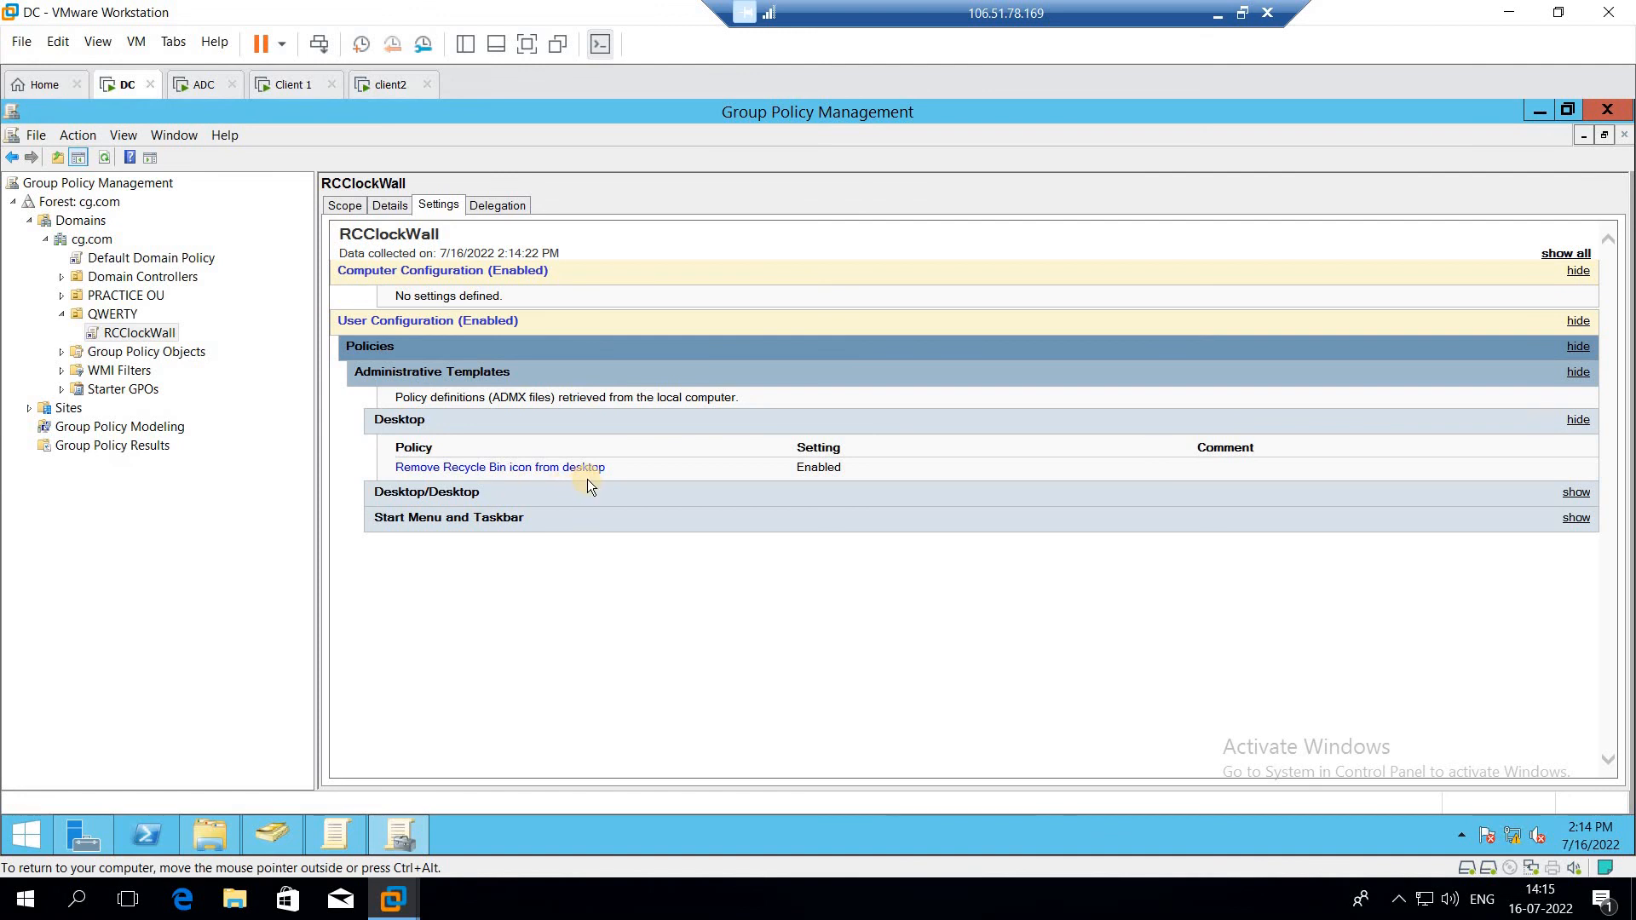
click(435, 493)
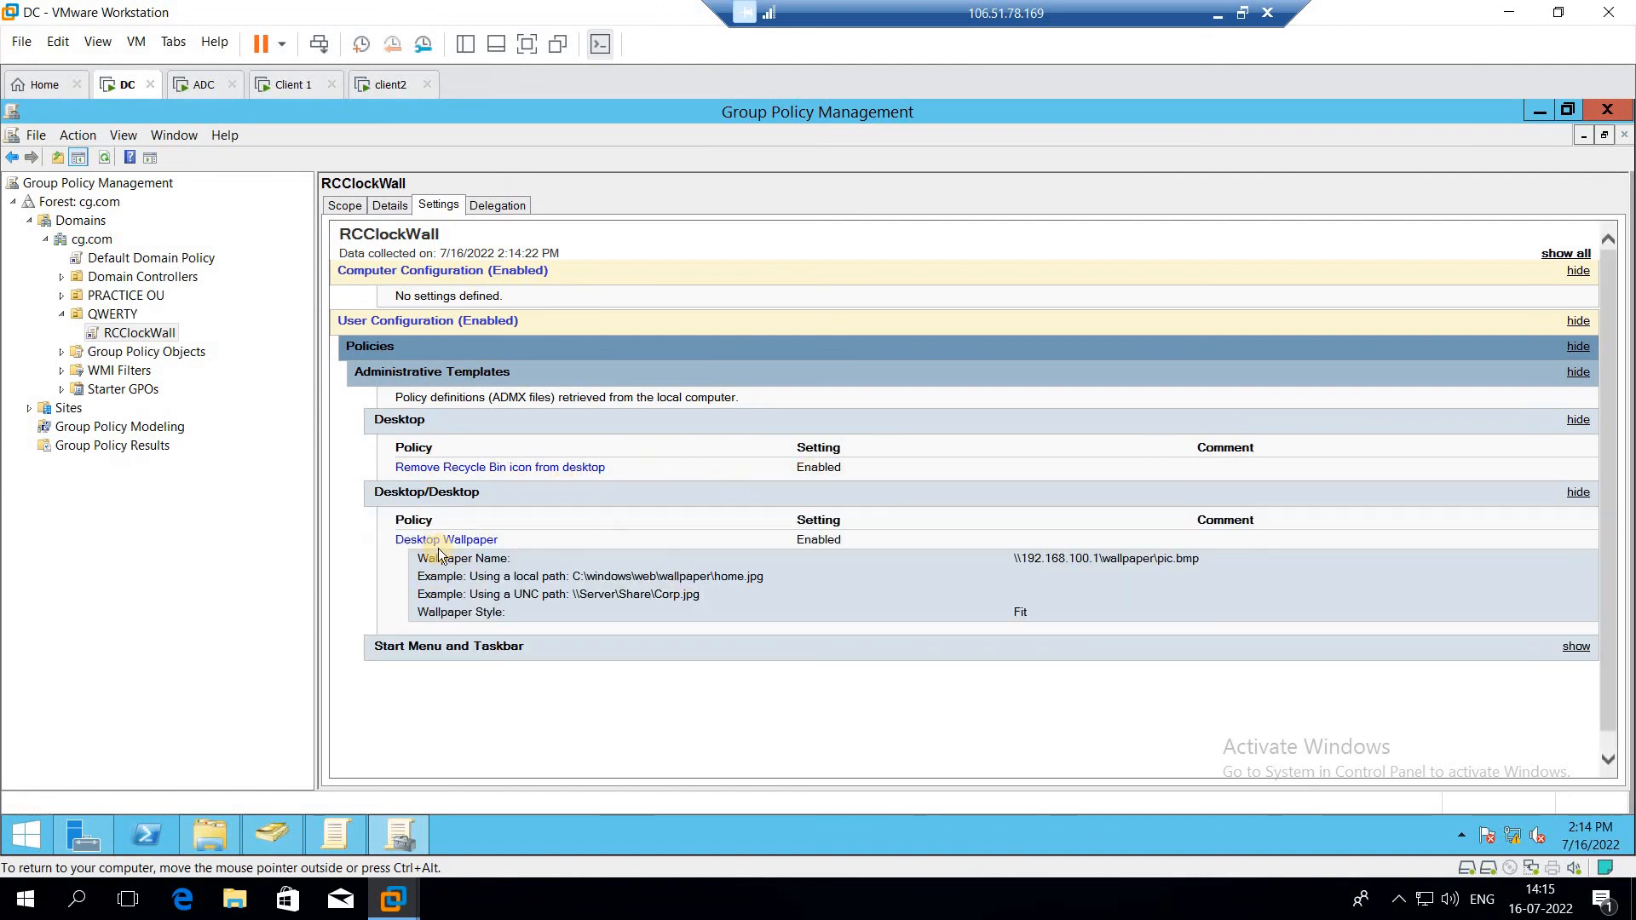
click(503, 647)
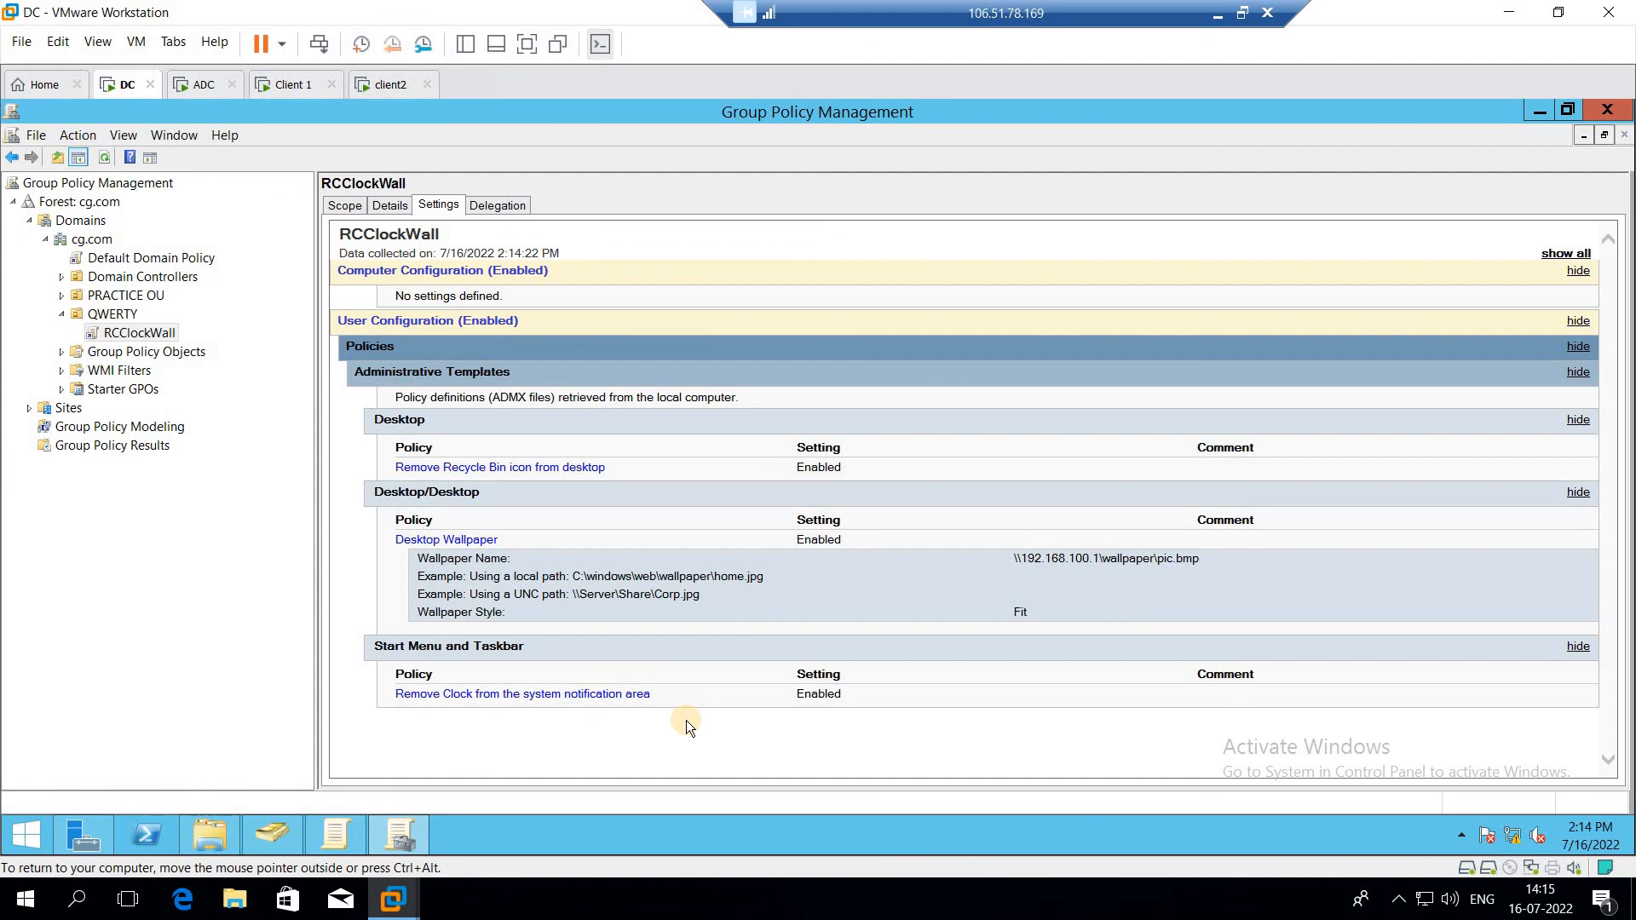
Step: Switch to the Client 1 virtual machine, wake its lock screen and choose to sign in as another user
click(291, 95)
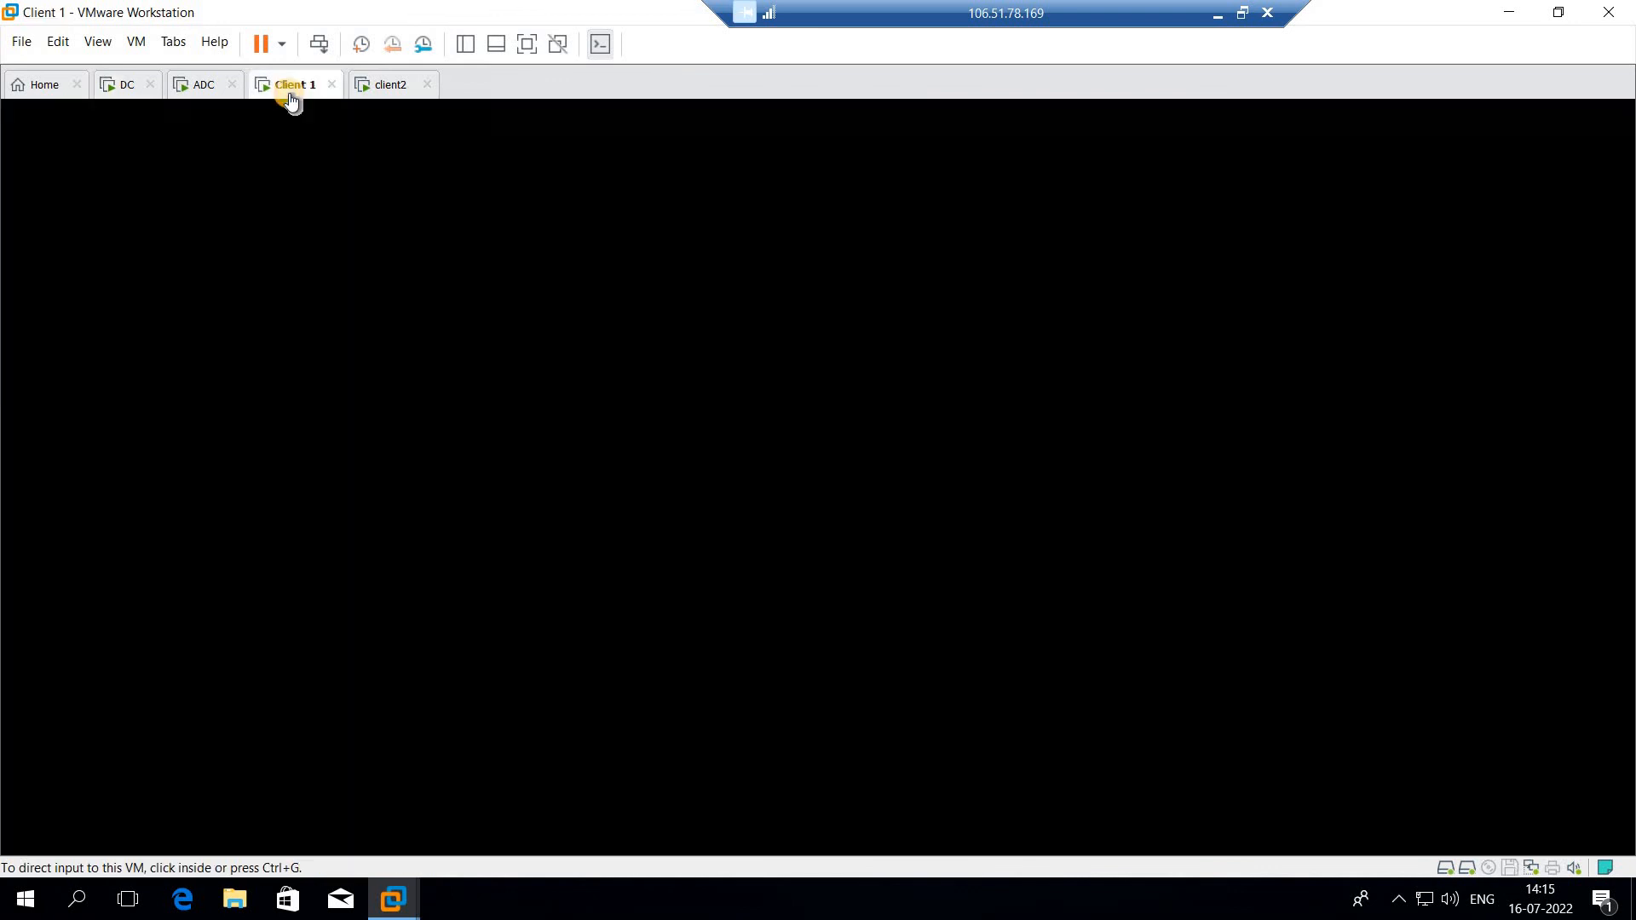
click(817, 474)
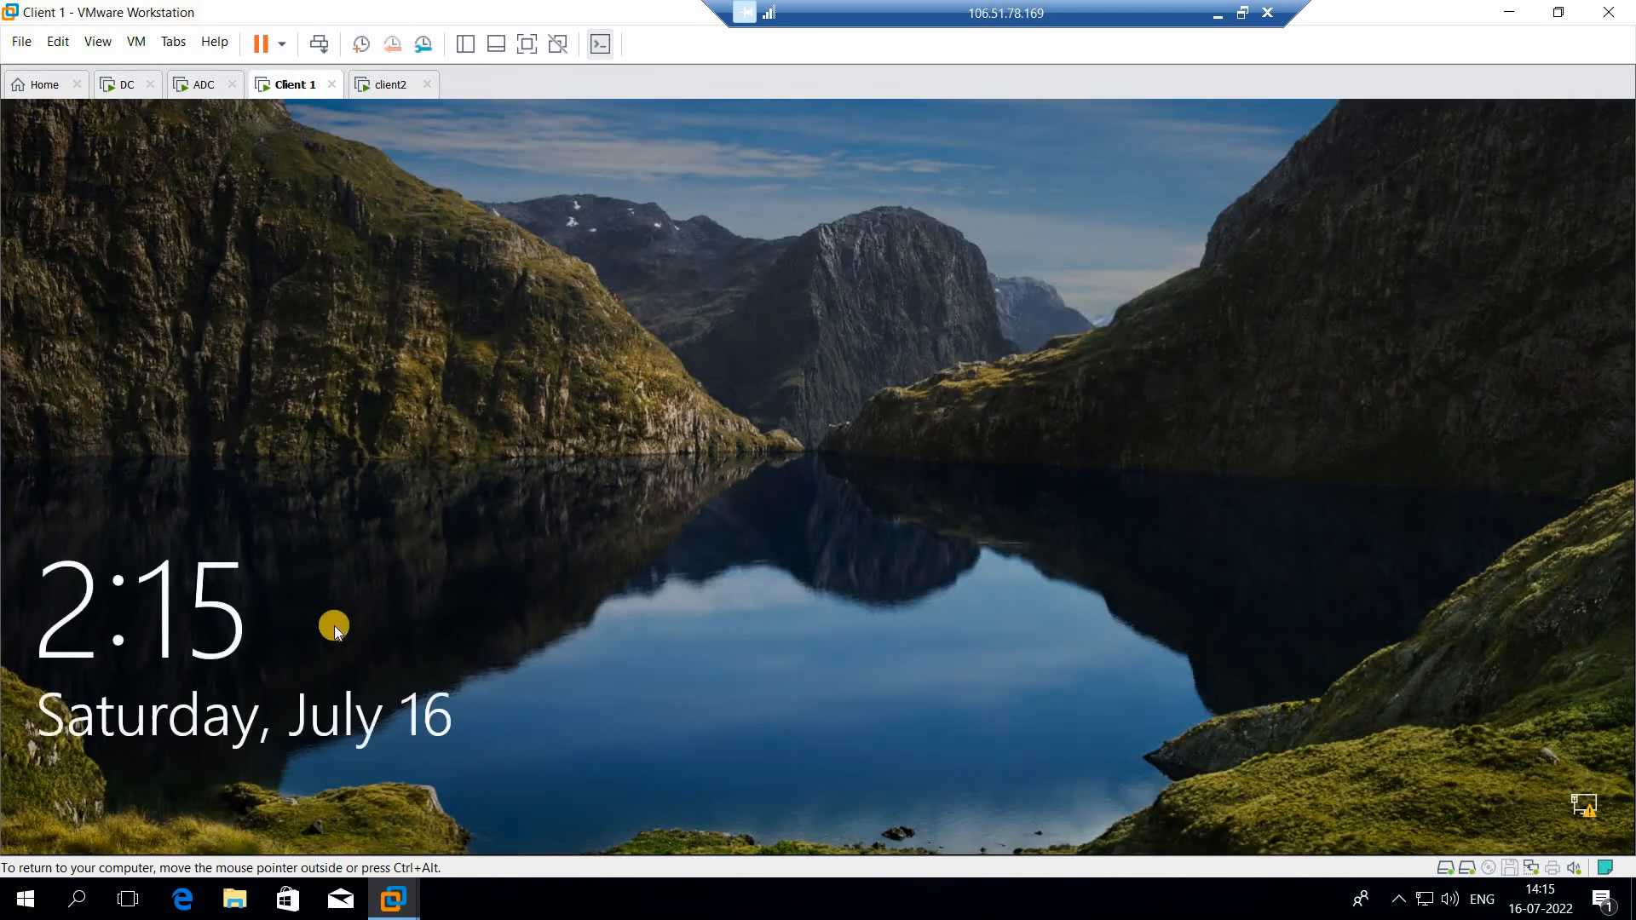
click(313, 636)
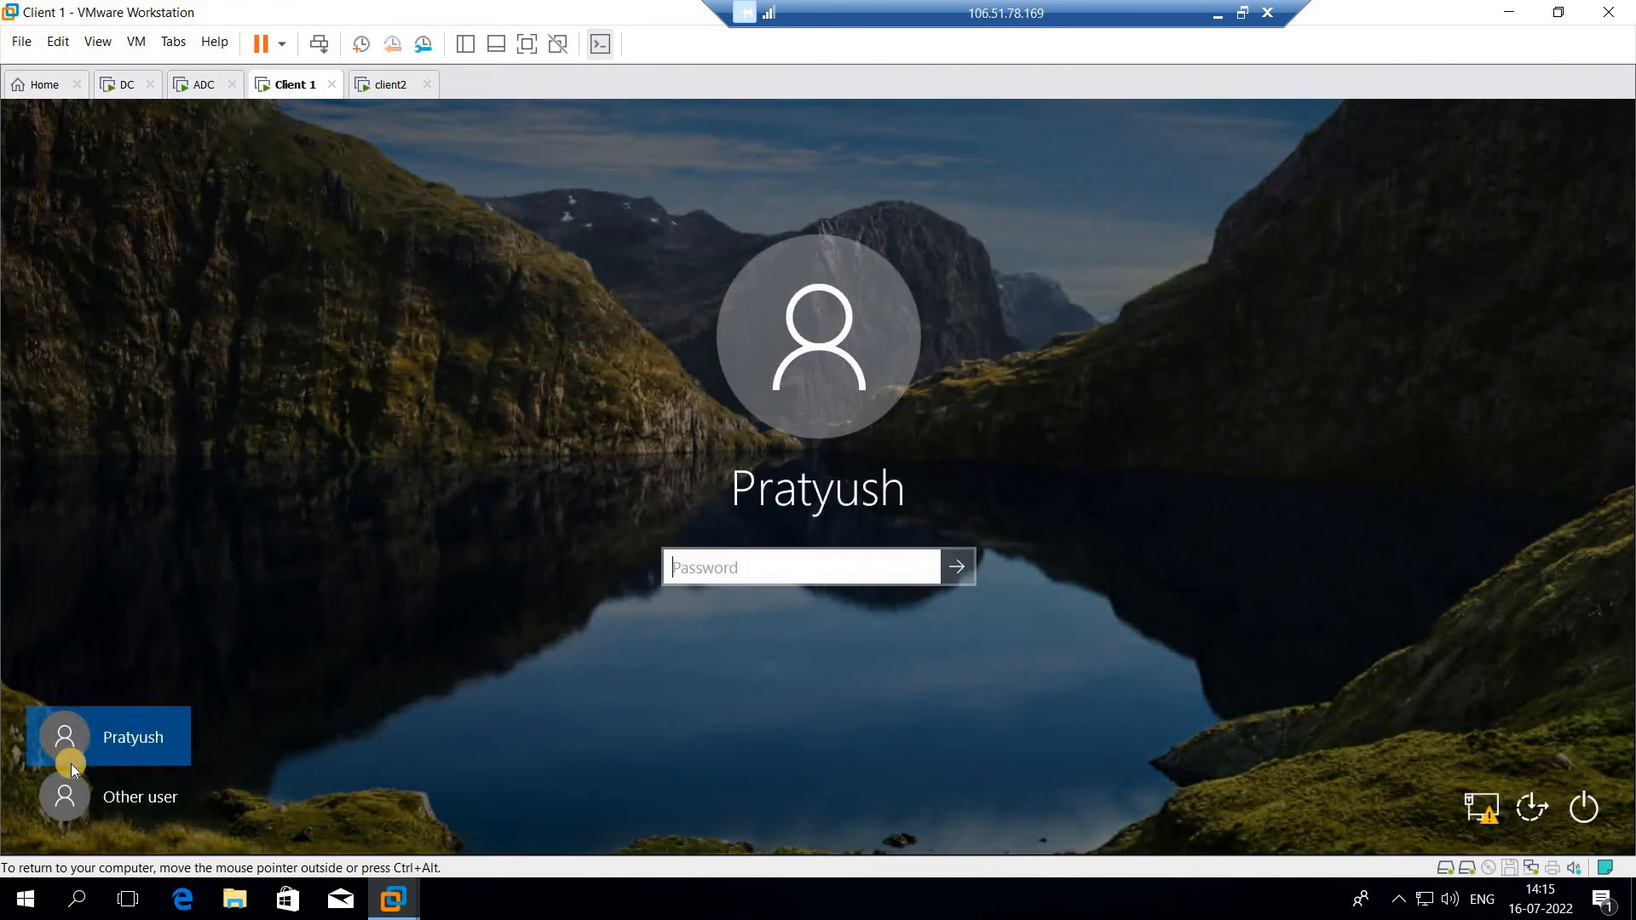
click(102, 793)
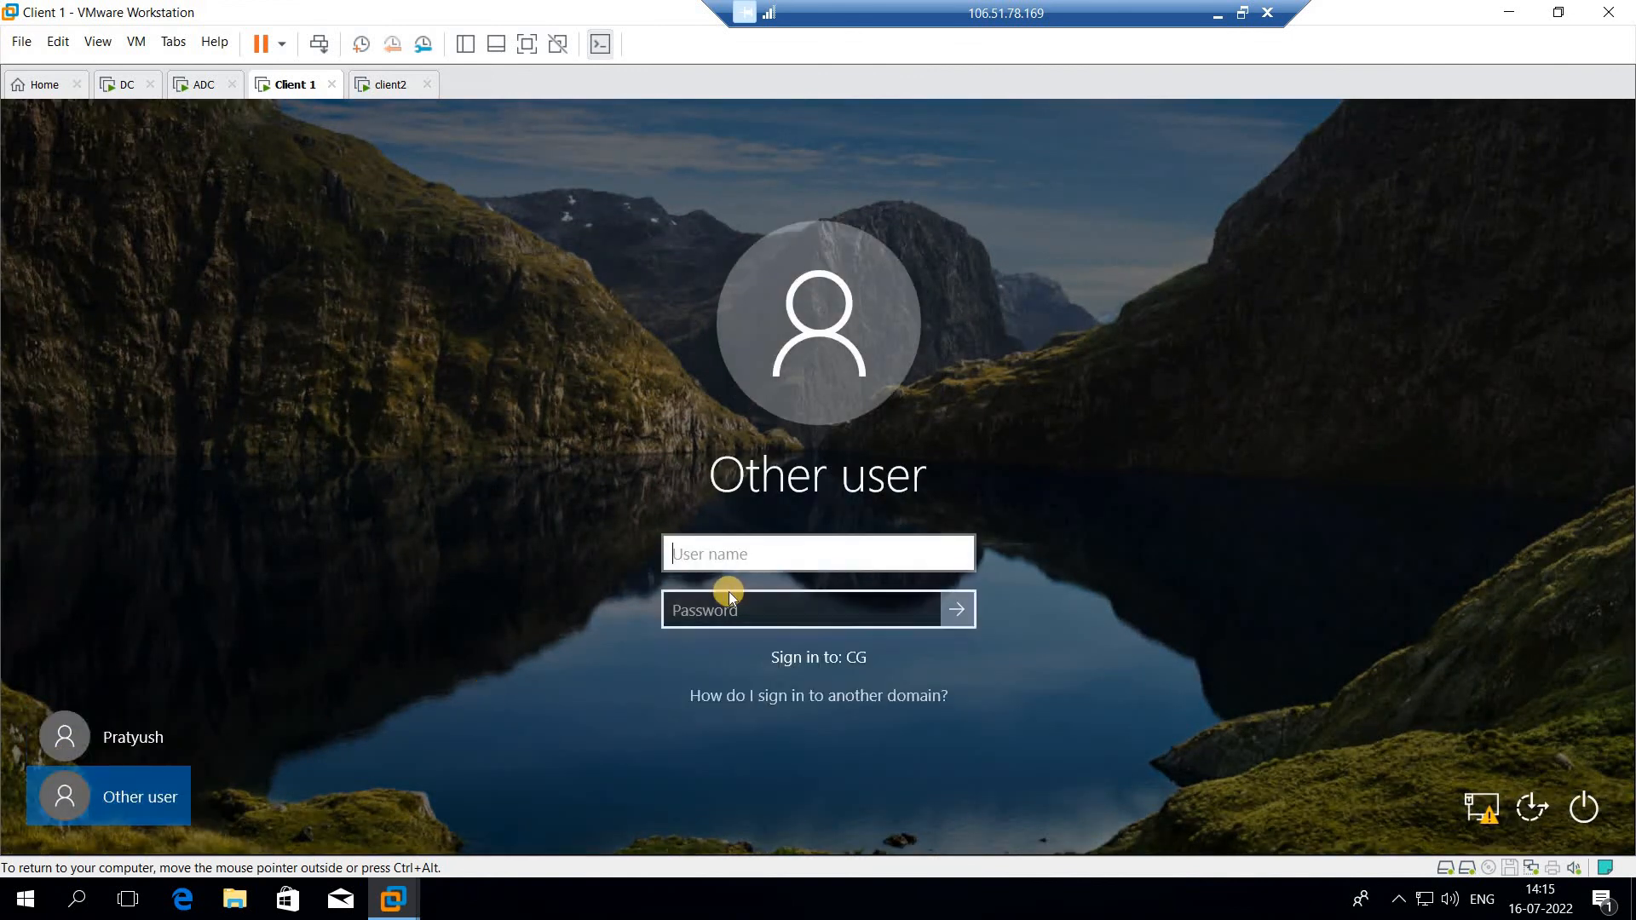
Step: Sign in to Client 1 as cg\qwerty, entering the account password
text(cg\)
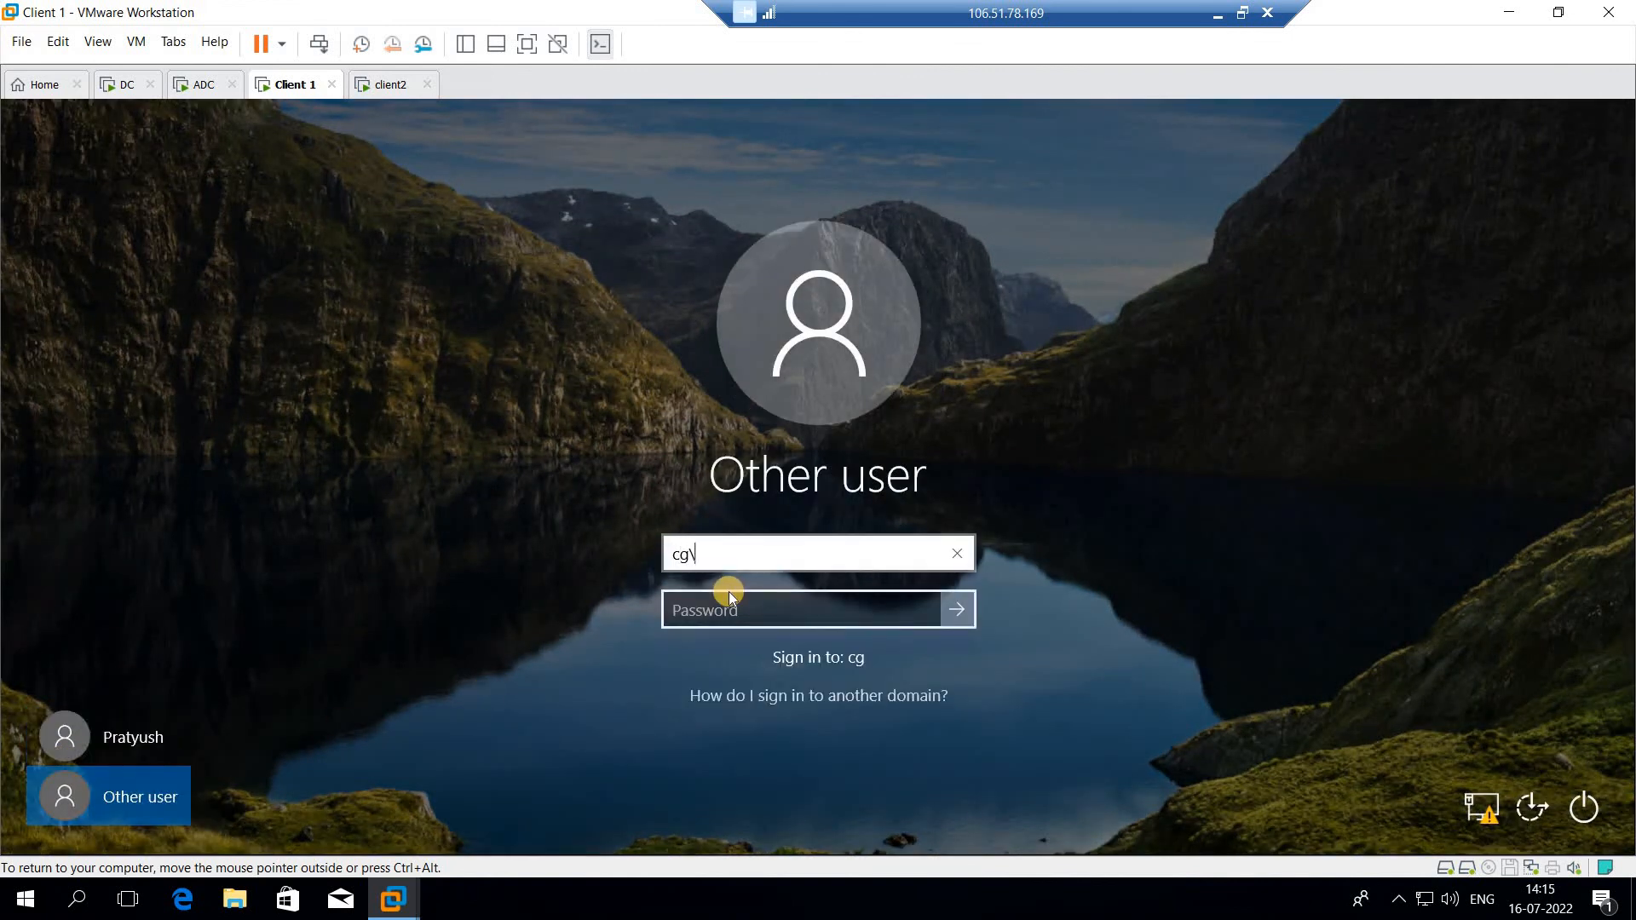
text(qwerrty)
key(BackSpace)
key(BackSpace)
key(BackSpace)
text(ty)
key(Tab)
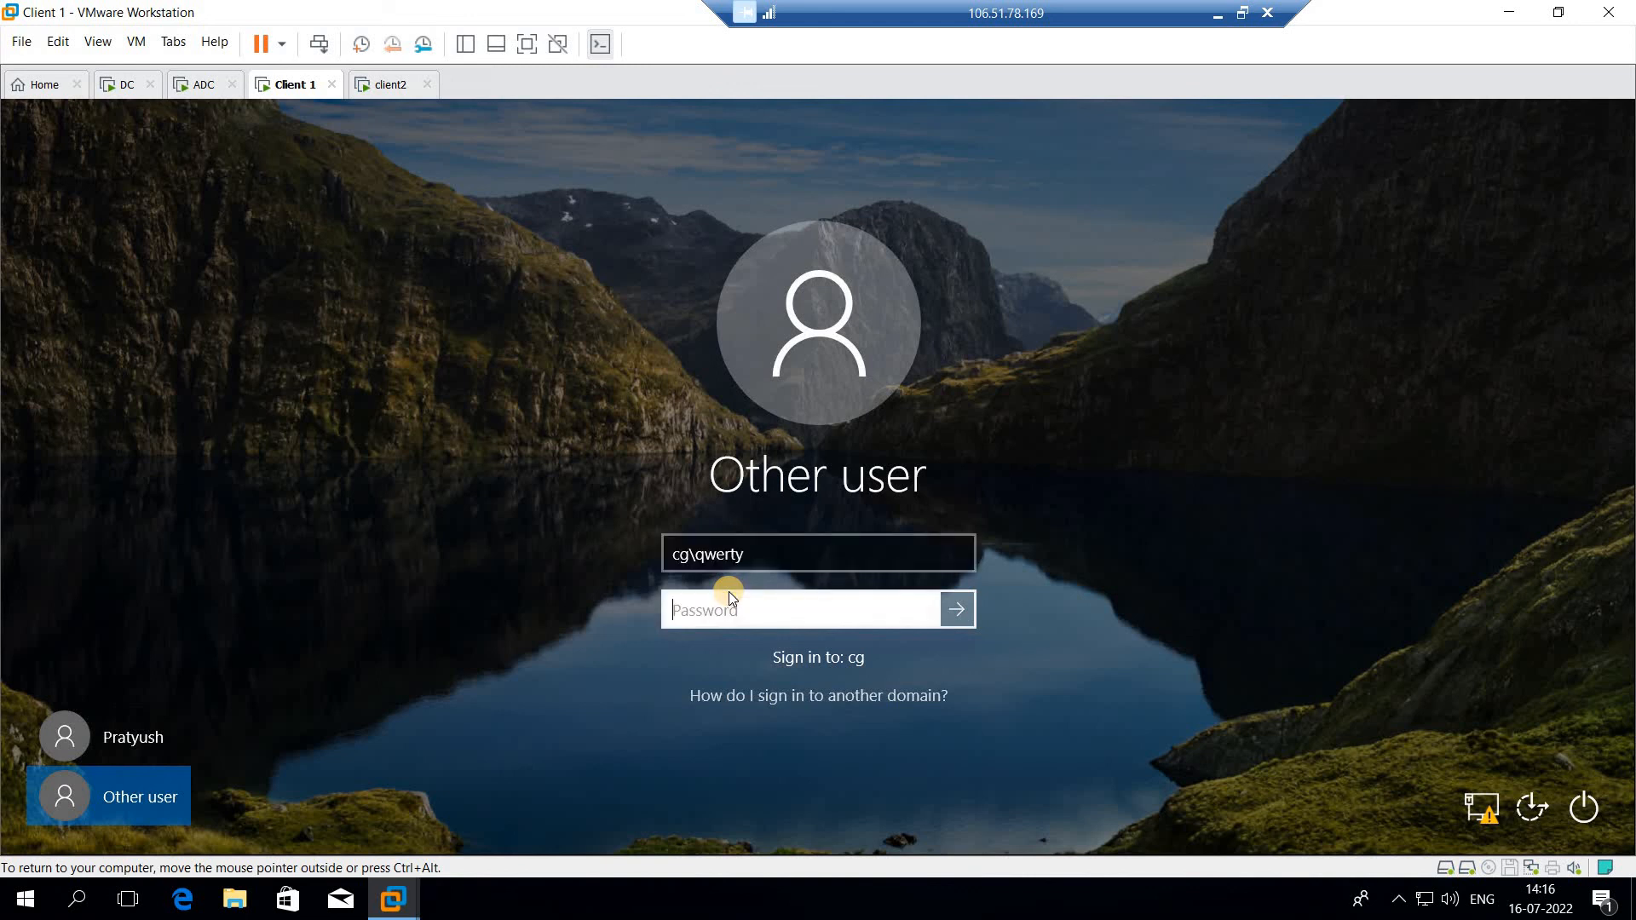
text(••••••••)
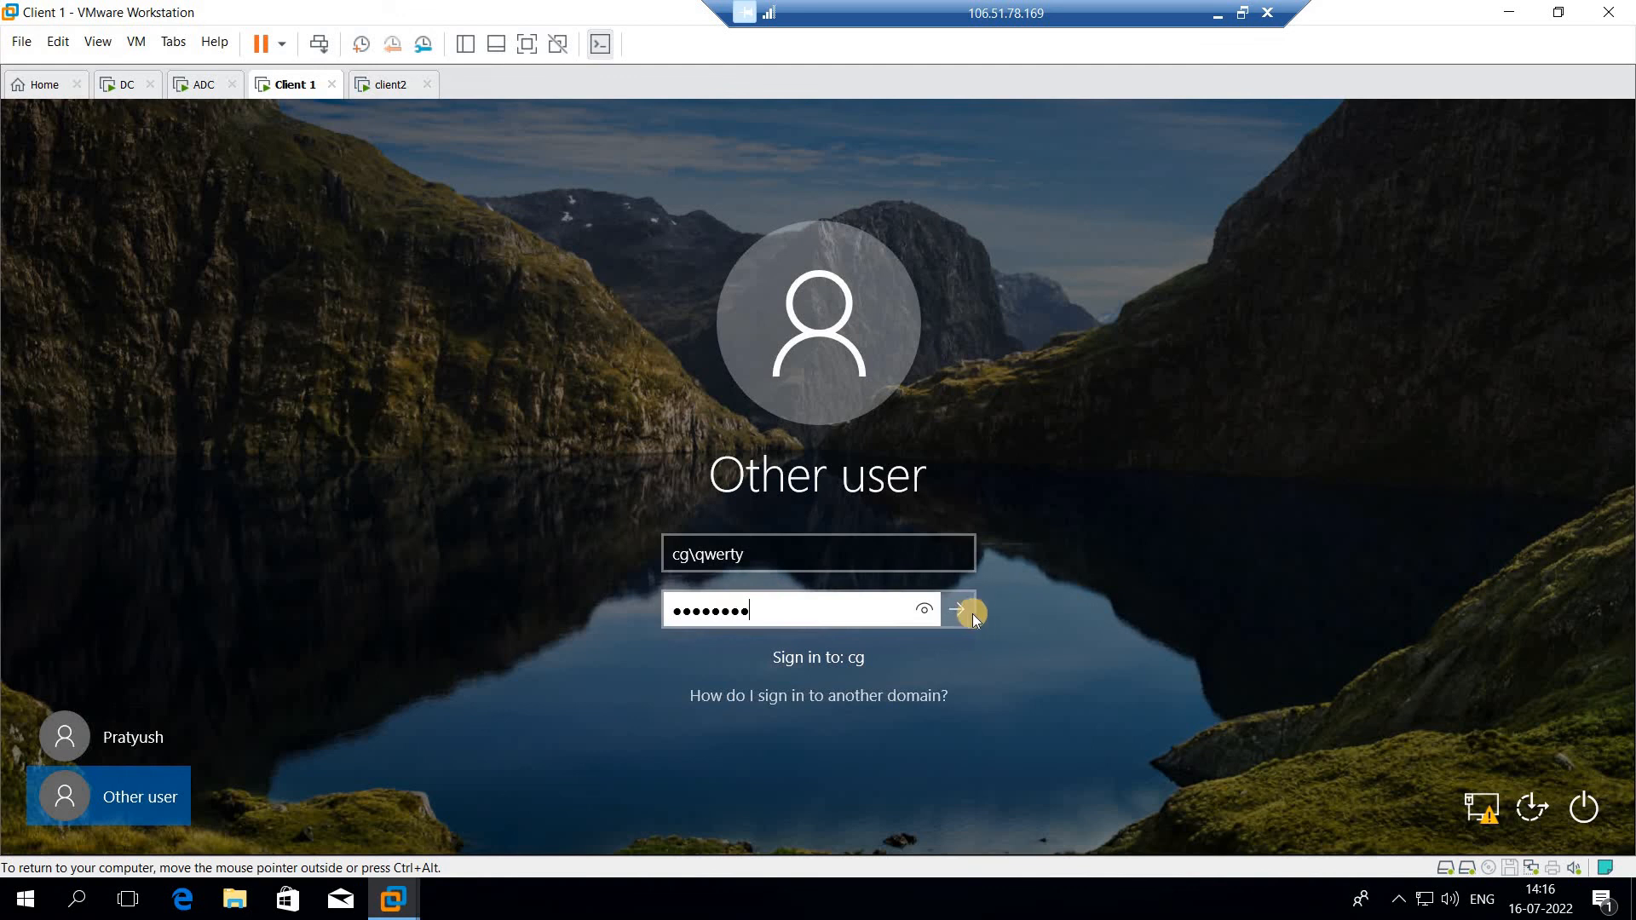
click(957, 612)
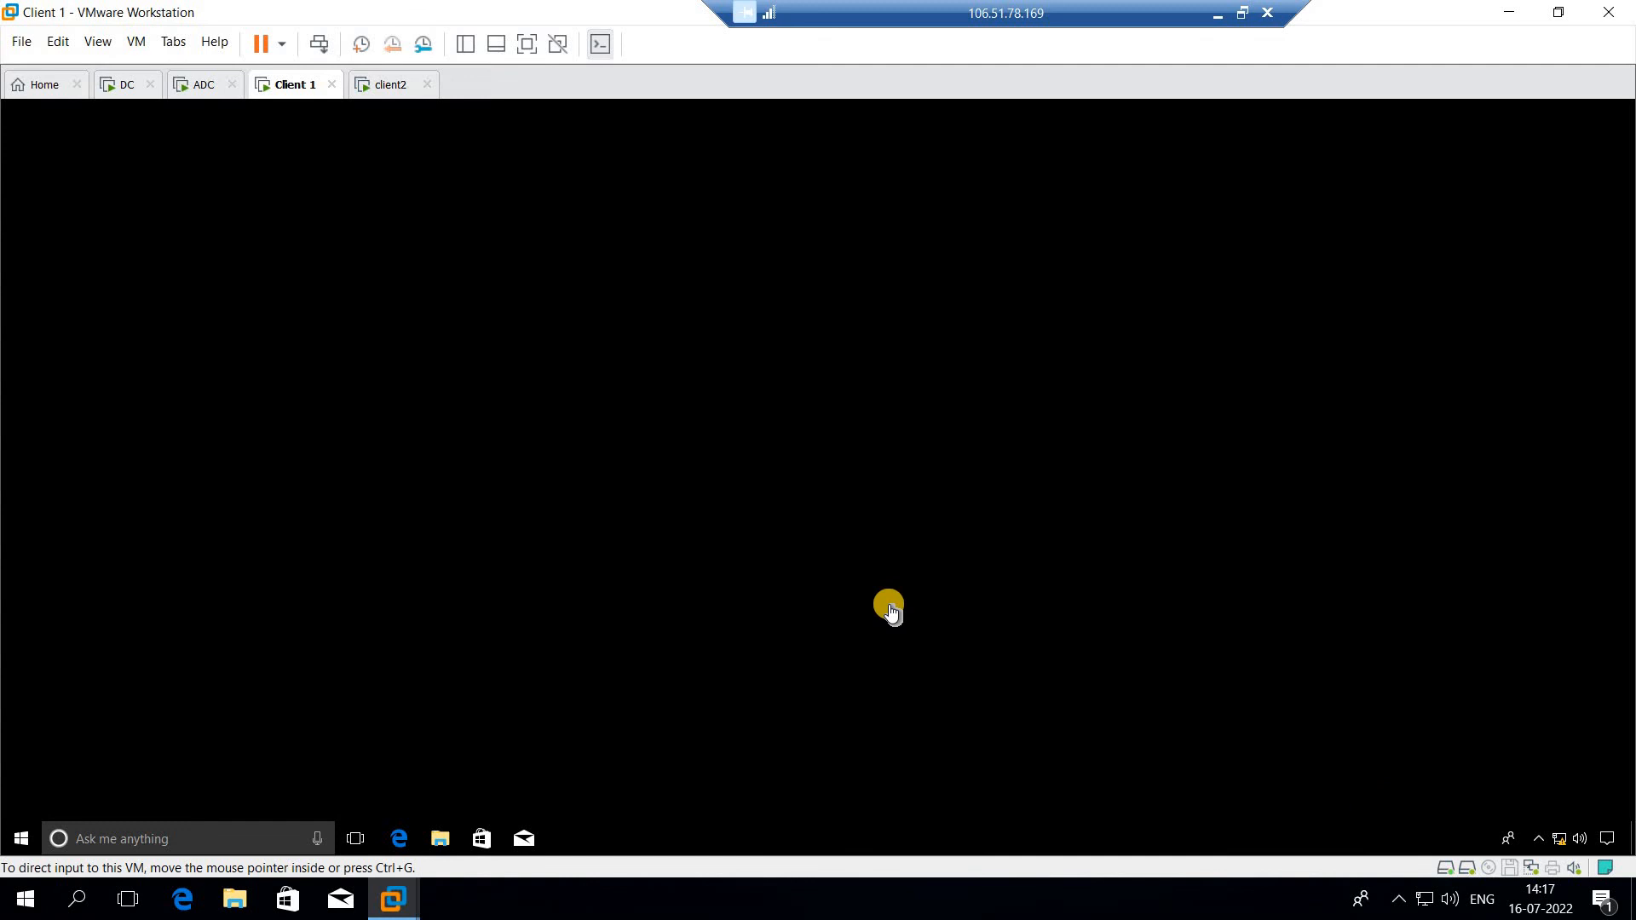
Step: Restart Client 1 and open the sign-in screen for the qwerty account
right_click(35, 842)
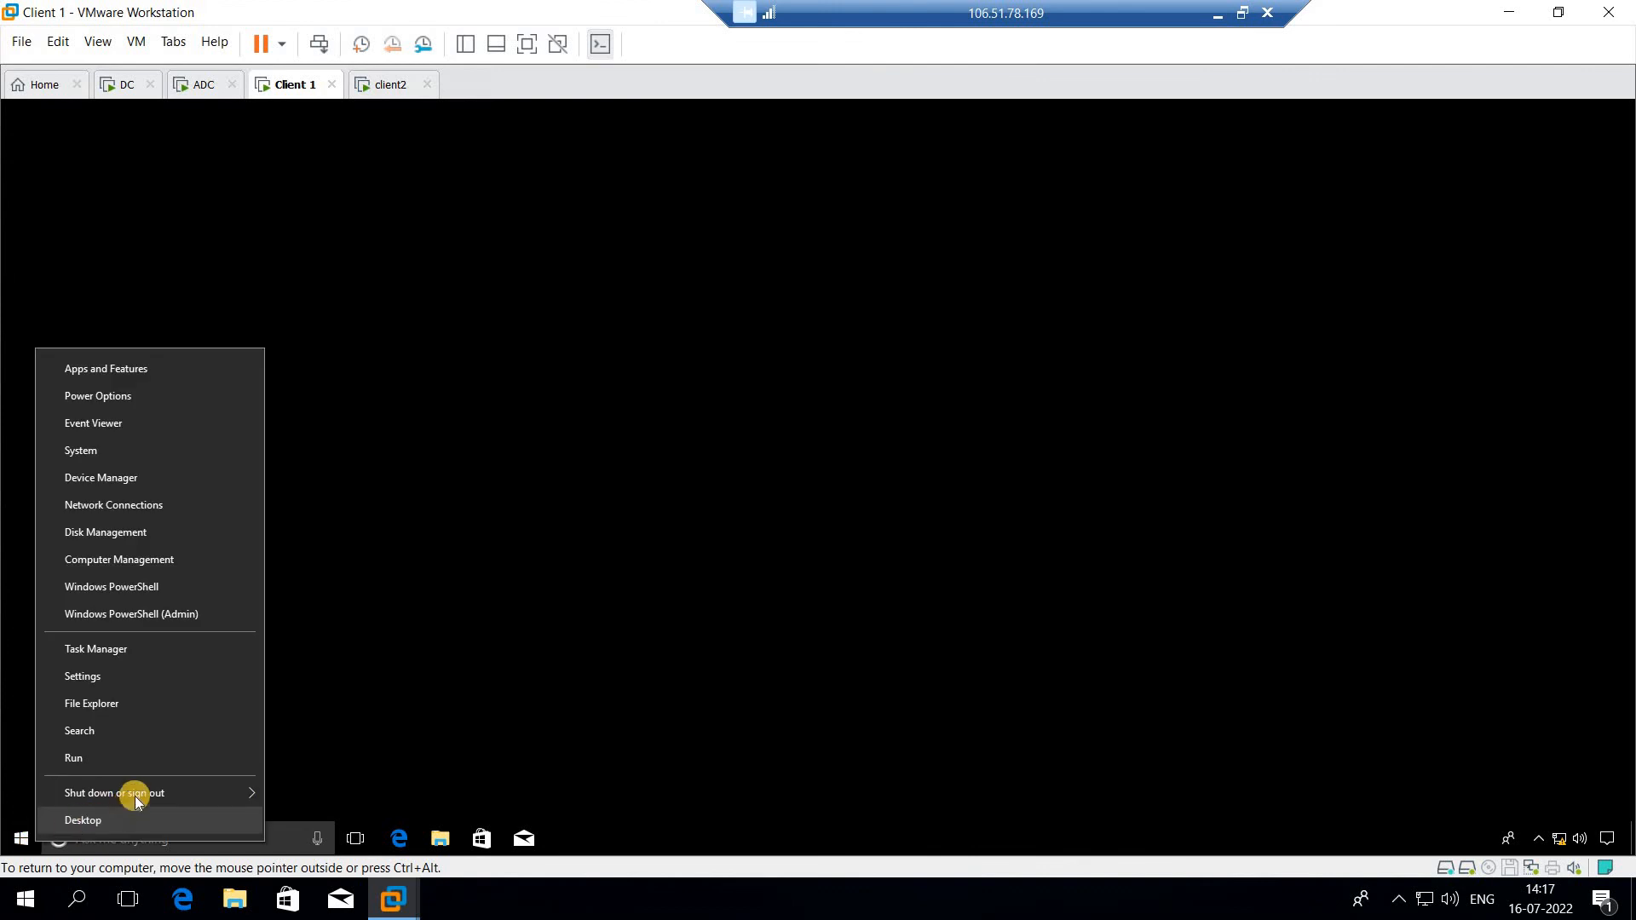
mouse_move(137, 794)
click(363, 781)
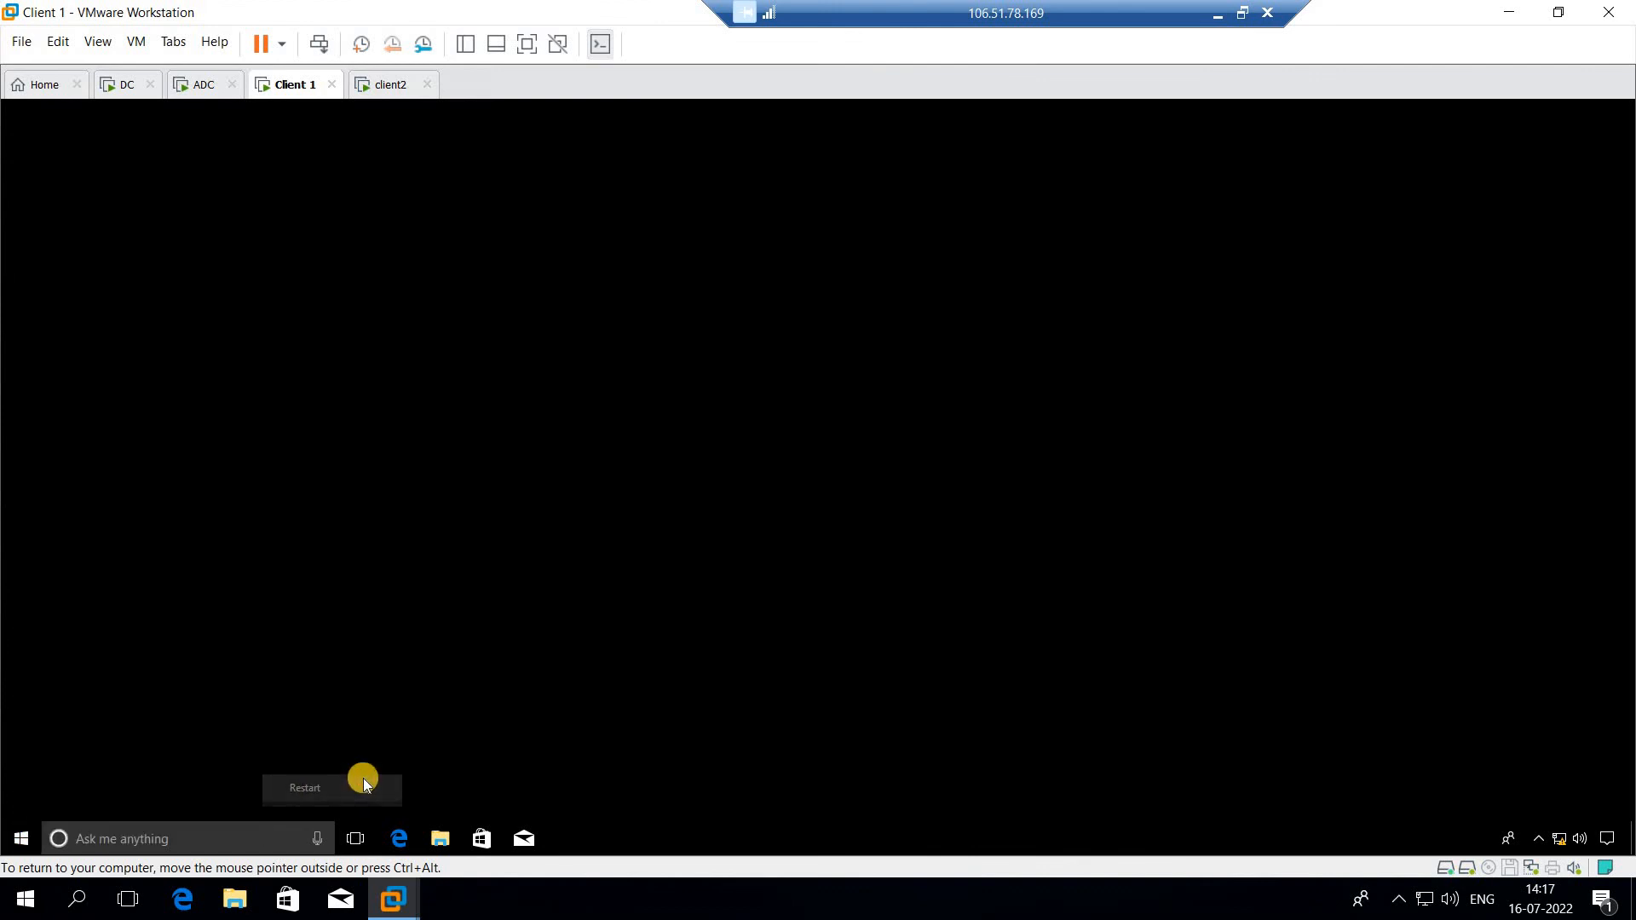
click(154, 809)
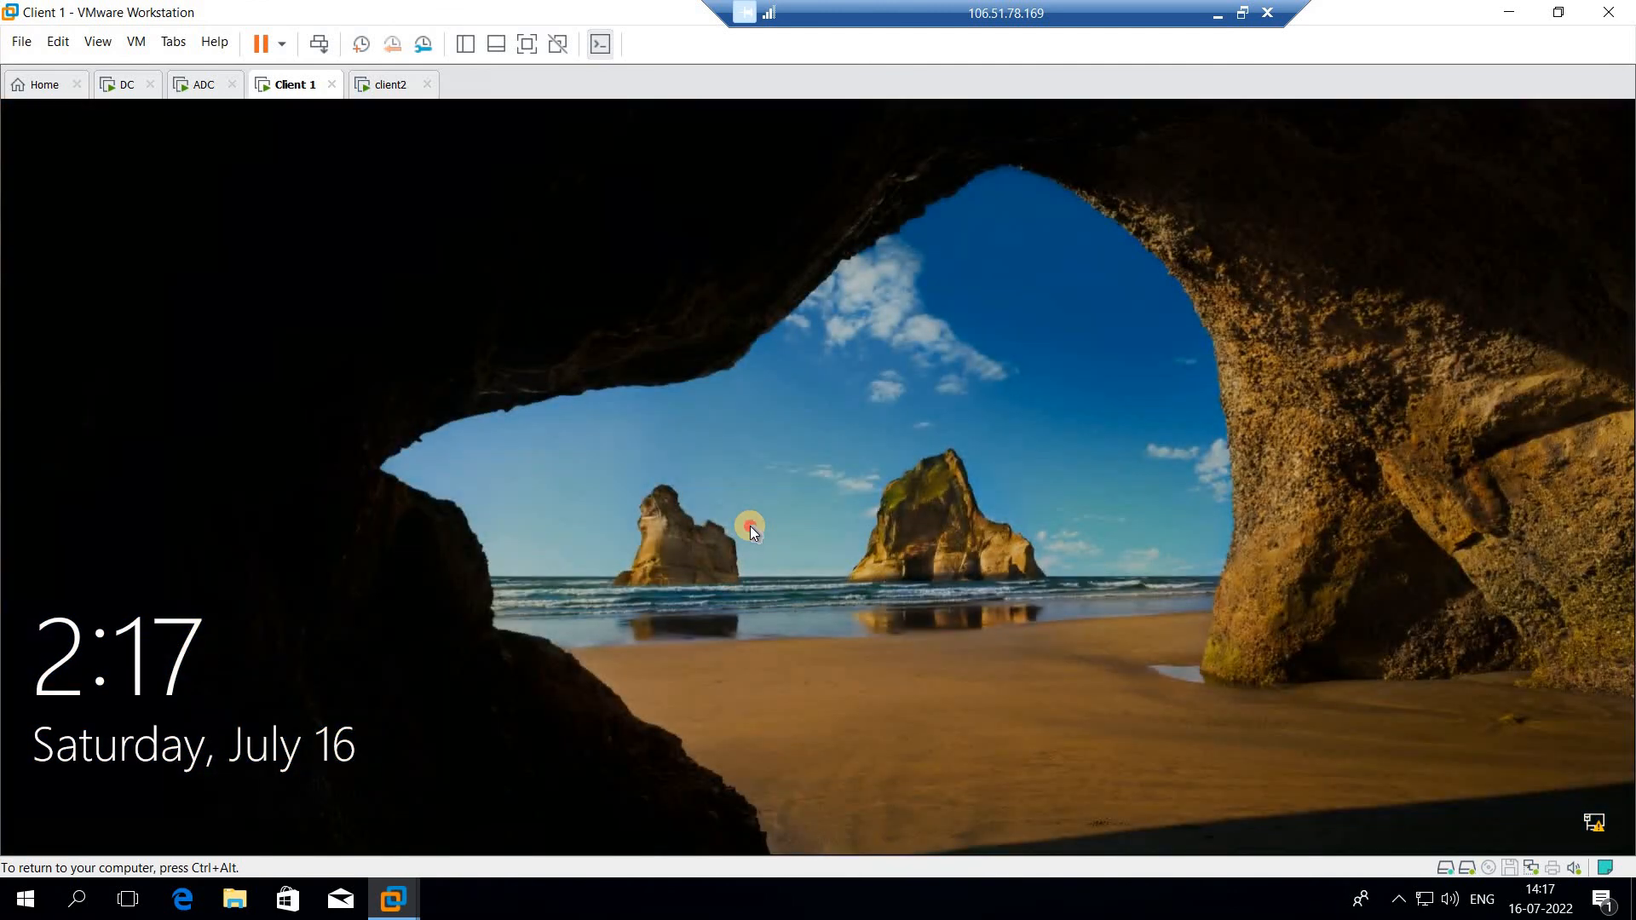
click(750, 525)
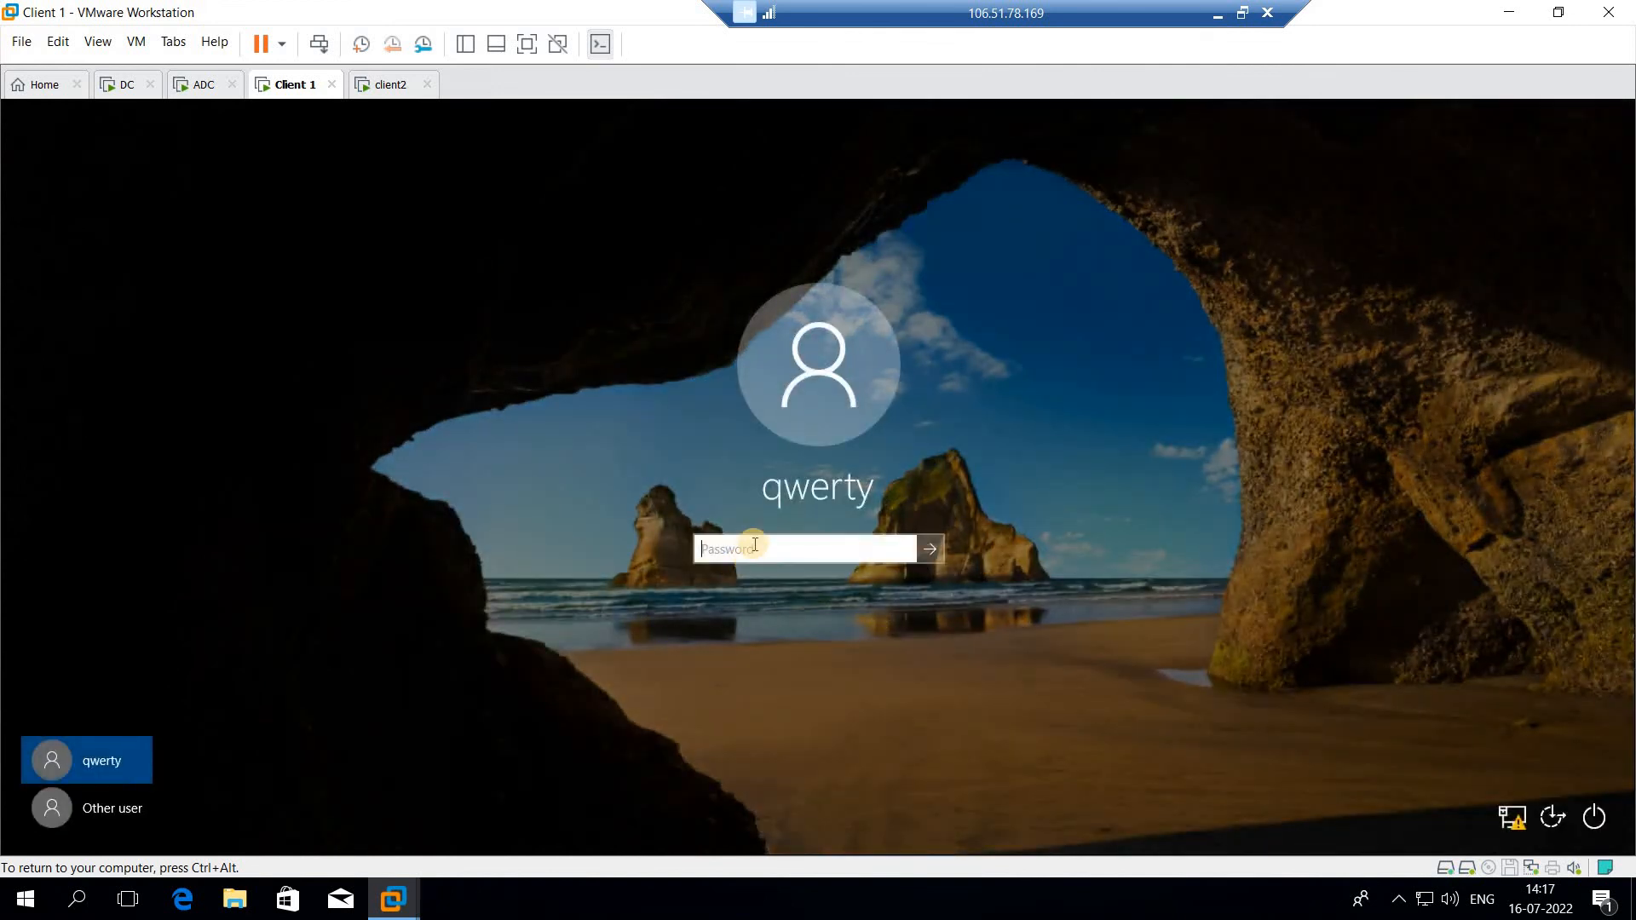
Step: Sign in to Client 1 as qwerty by entering the account password
text(••)
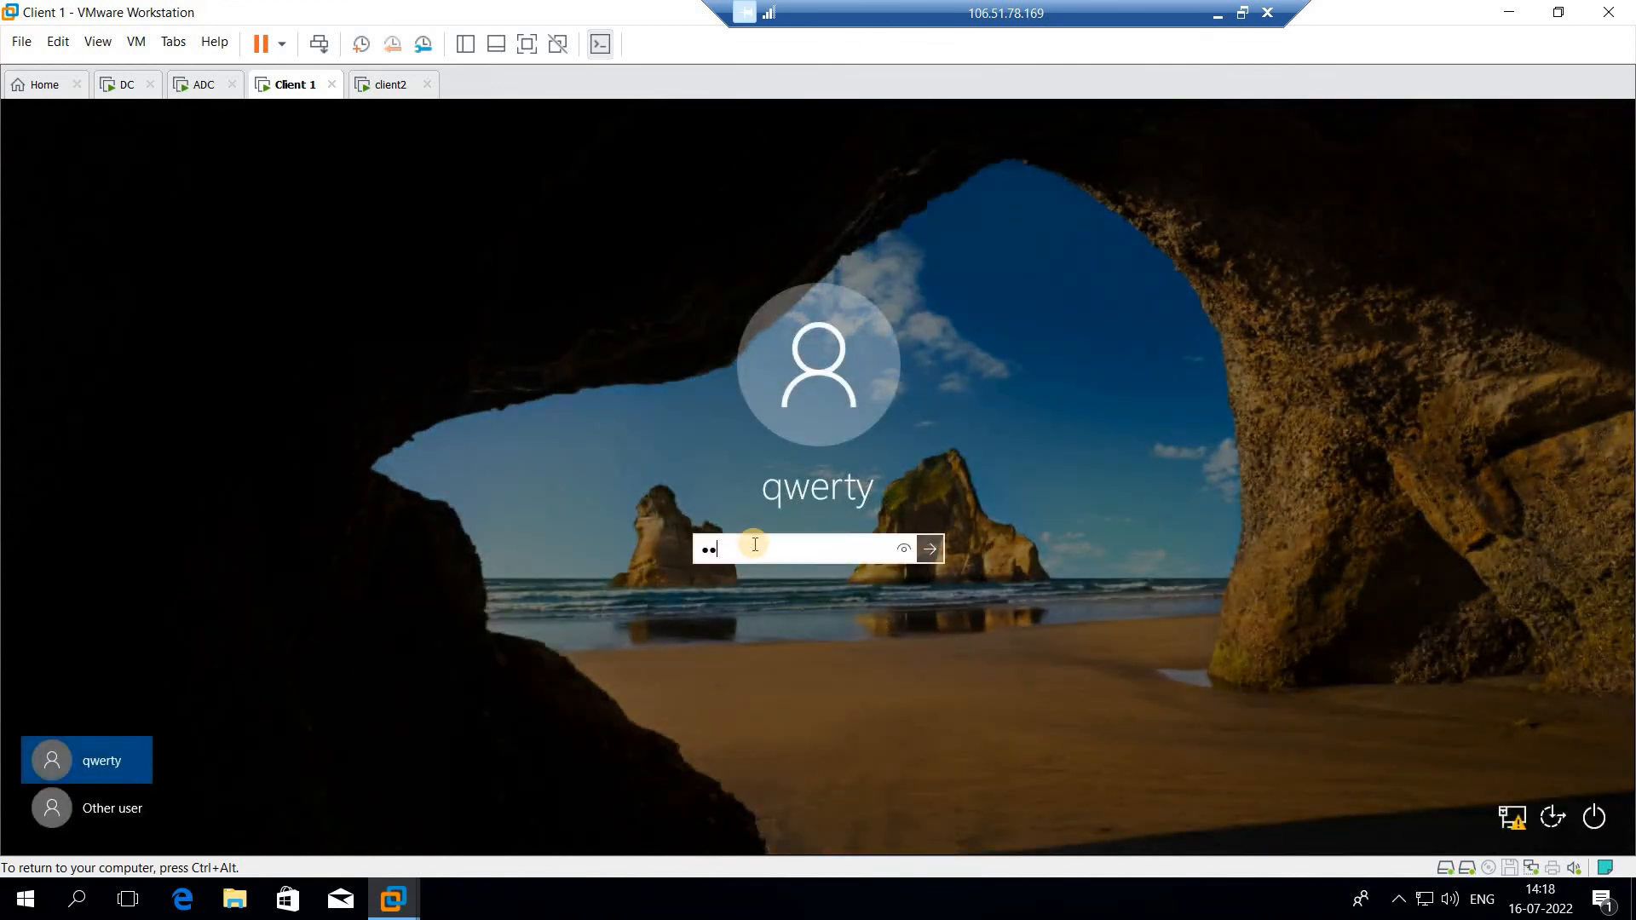
text(••••••)
key(Return)
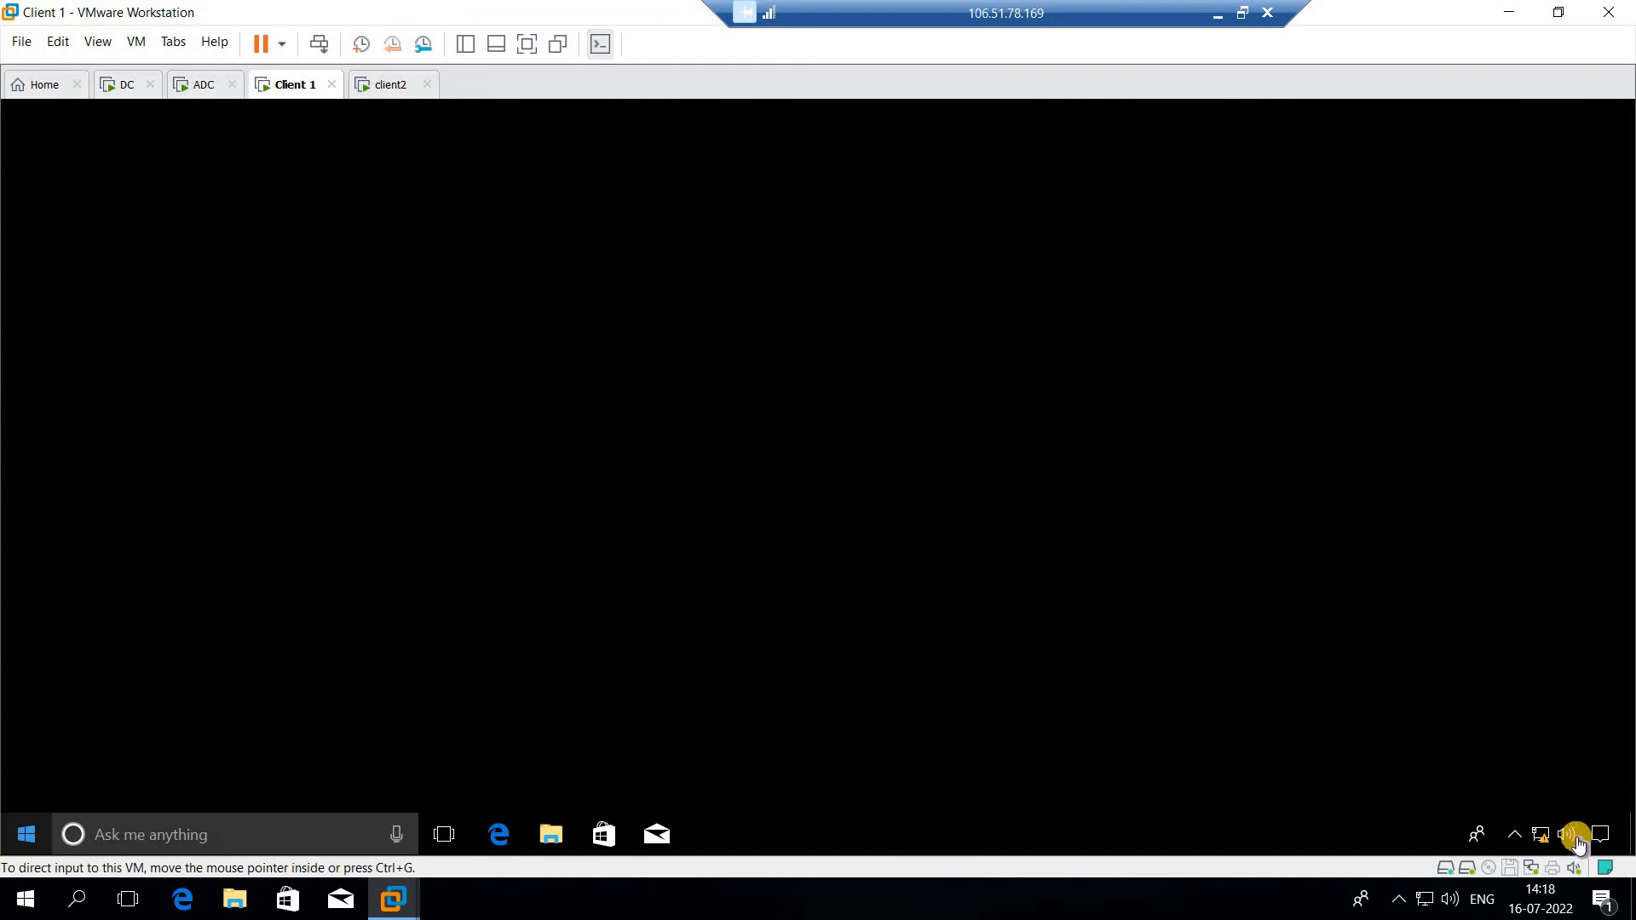
Step: Refresh the qwerty desktop on Client 1 and return to the DC's Group Policy Management console
click(436, 450)
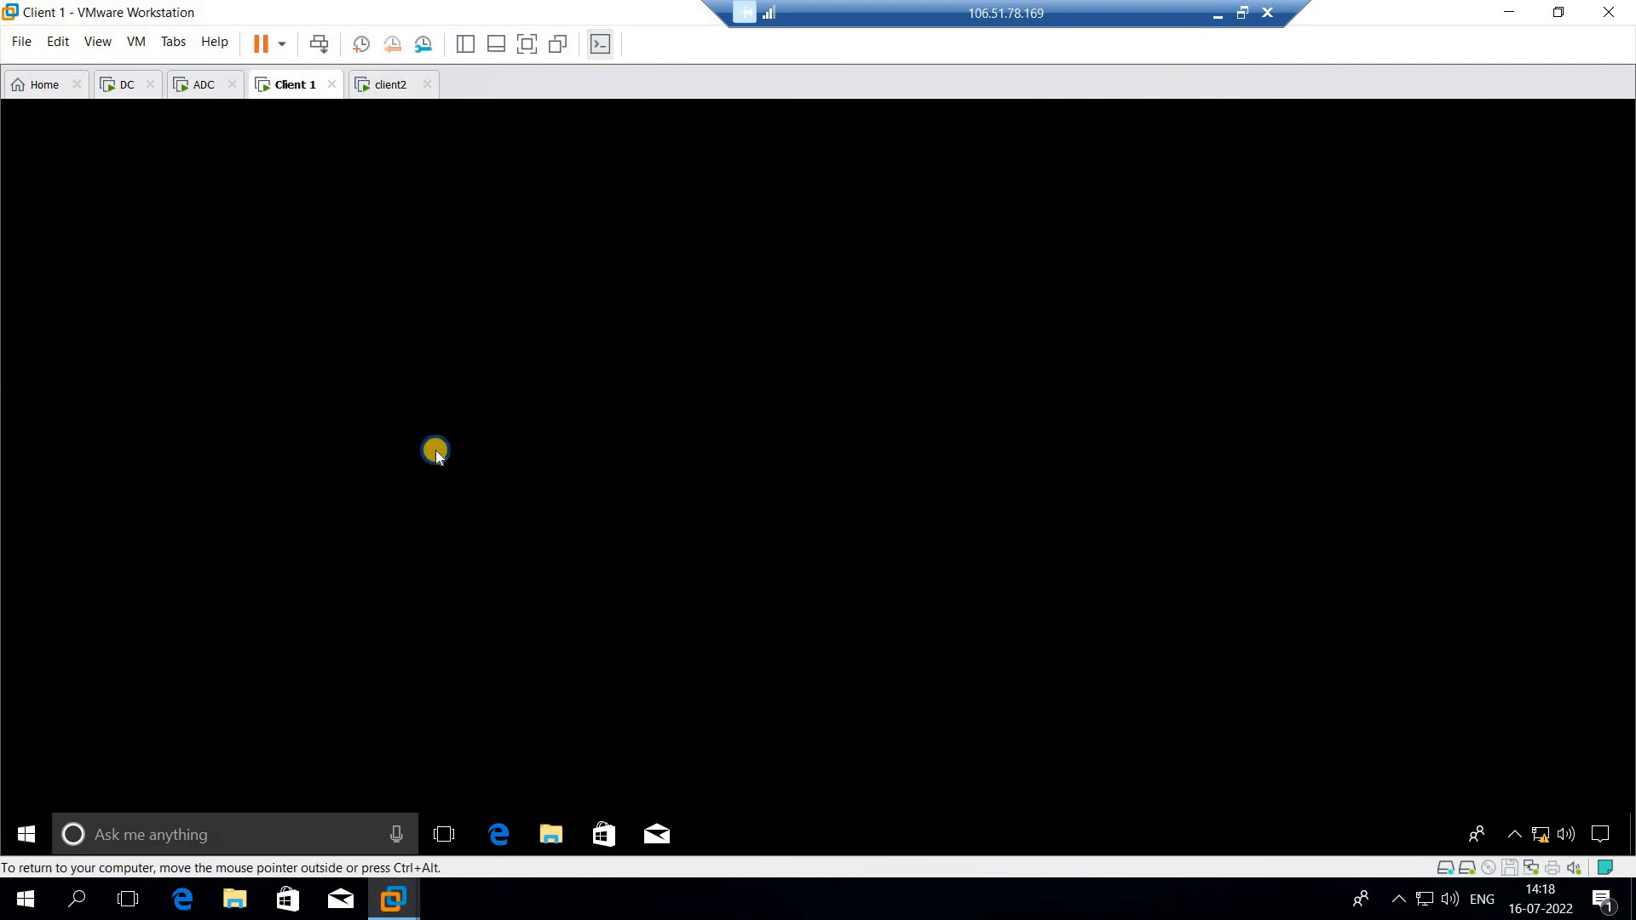
right_click(437, 451)
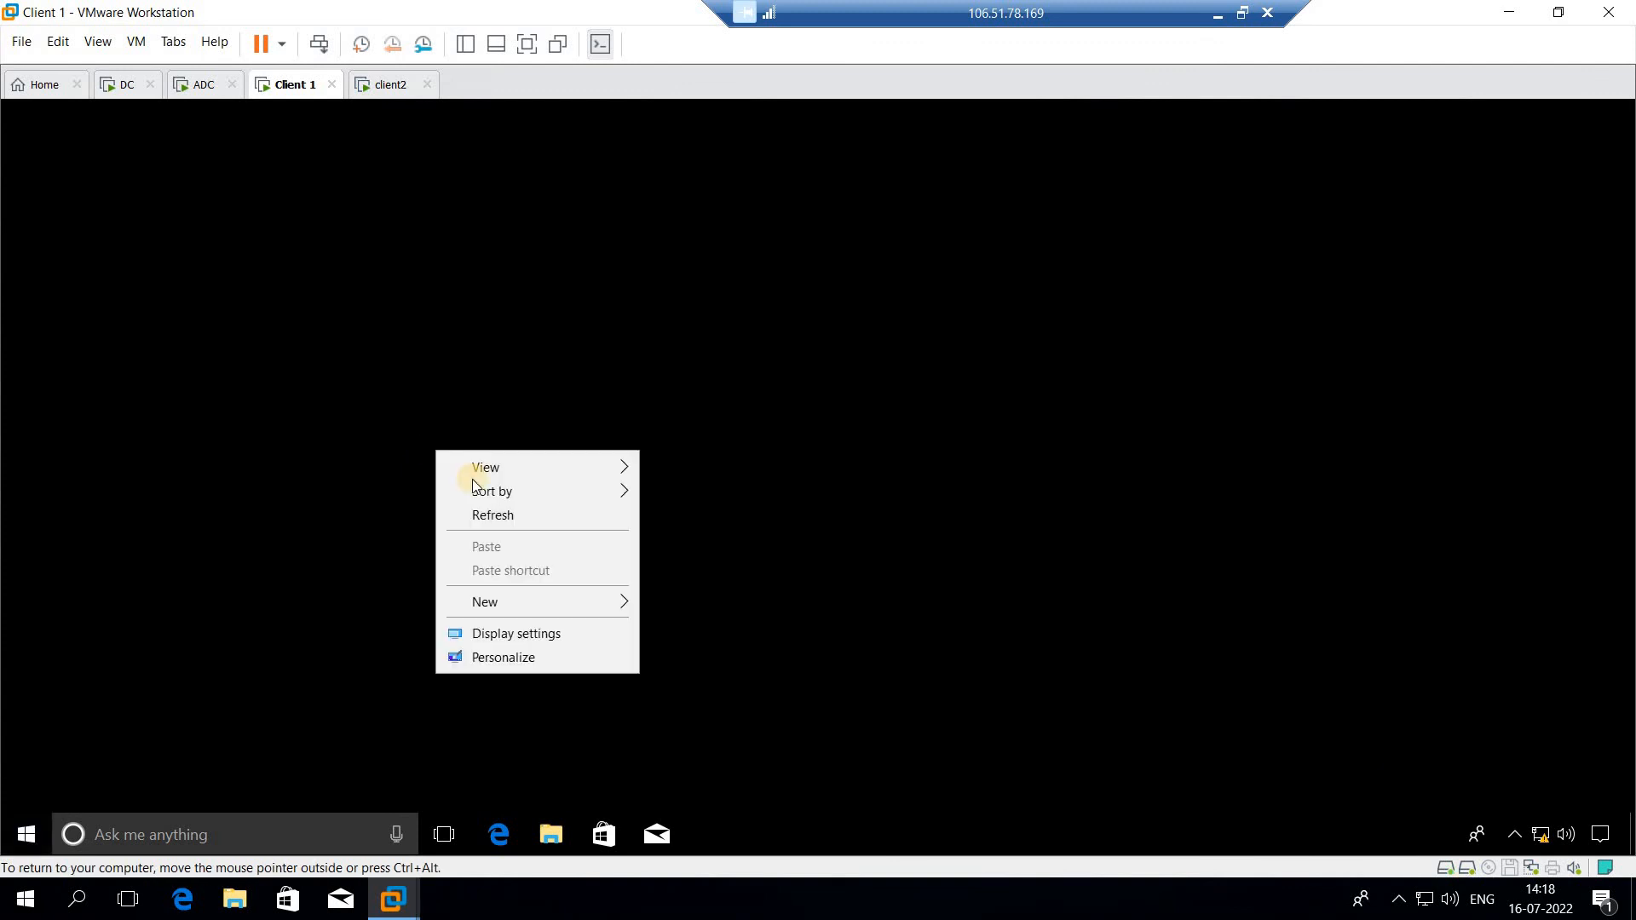
click(506, 520)
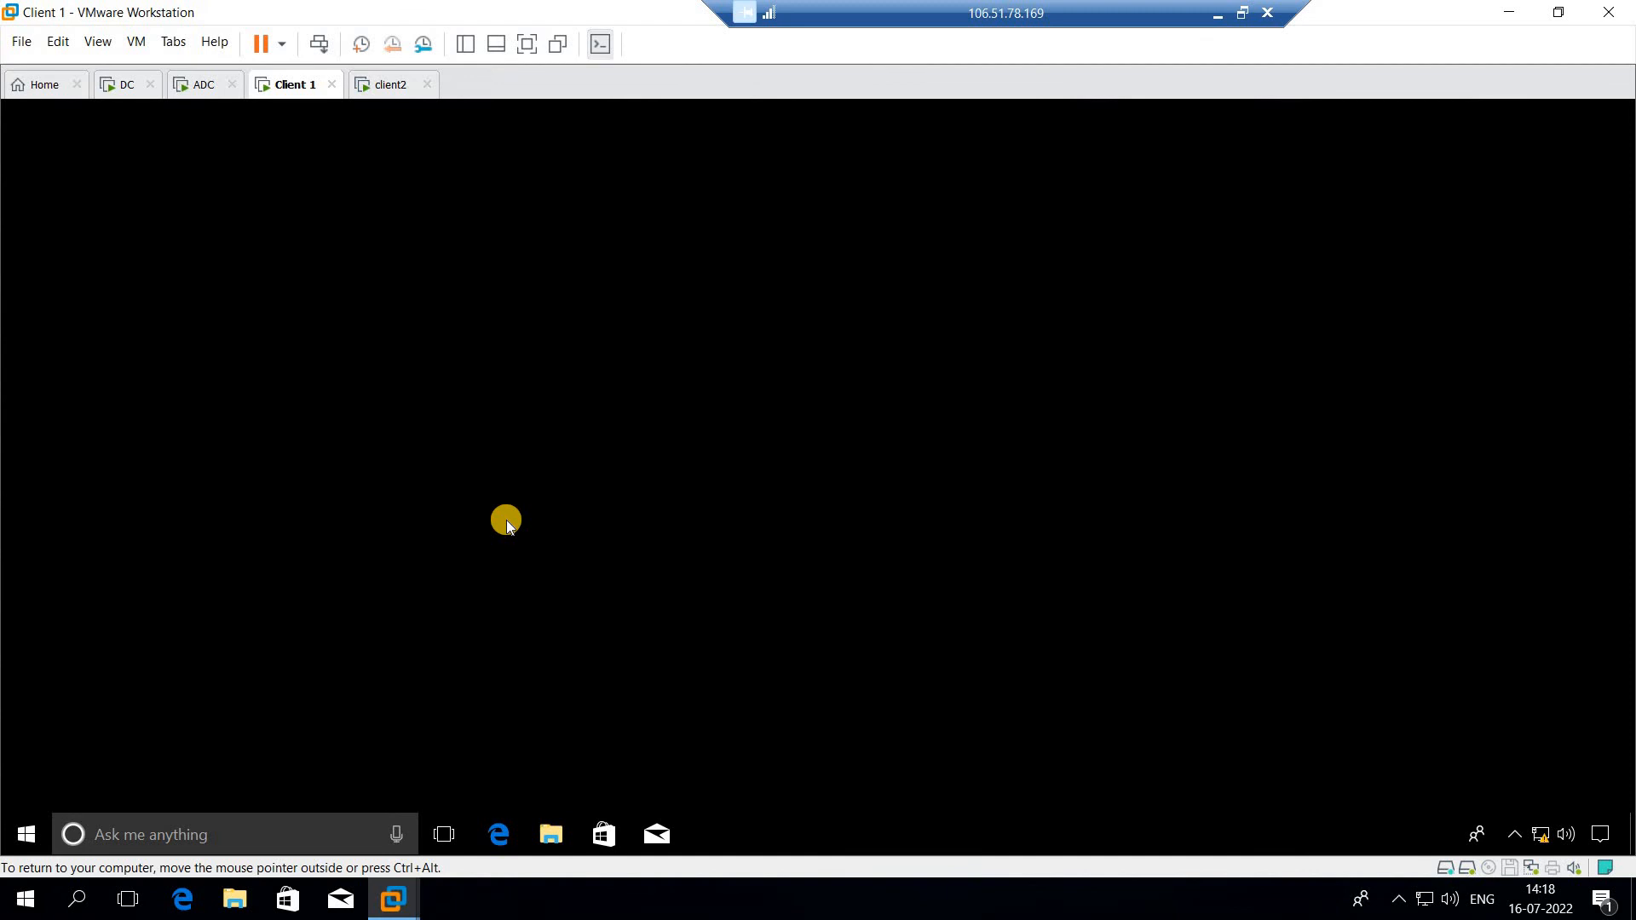
click(119, 85)
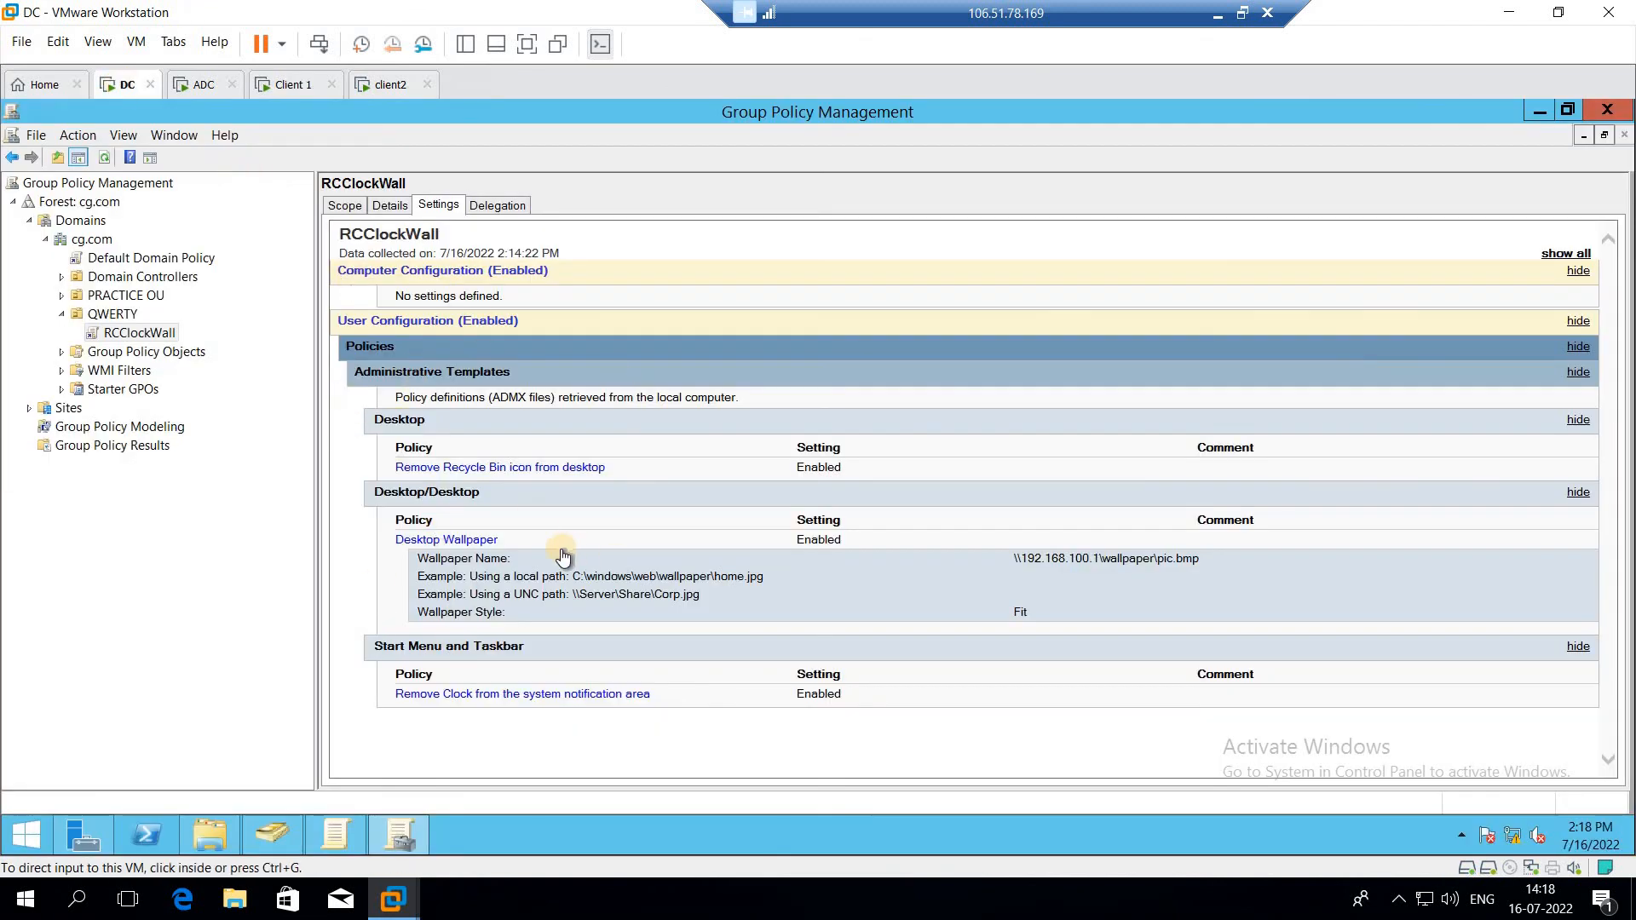